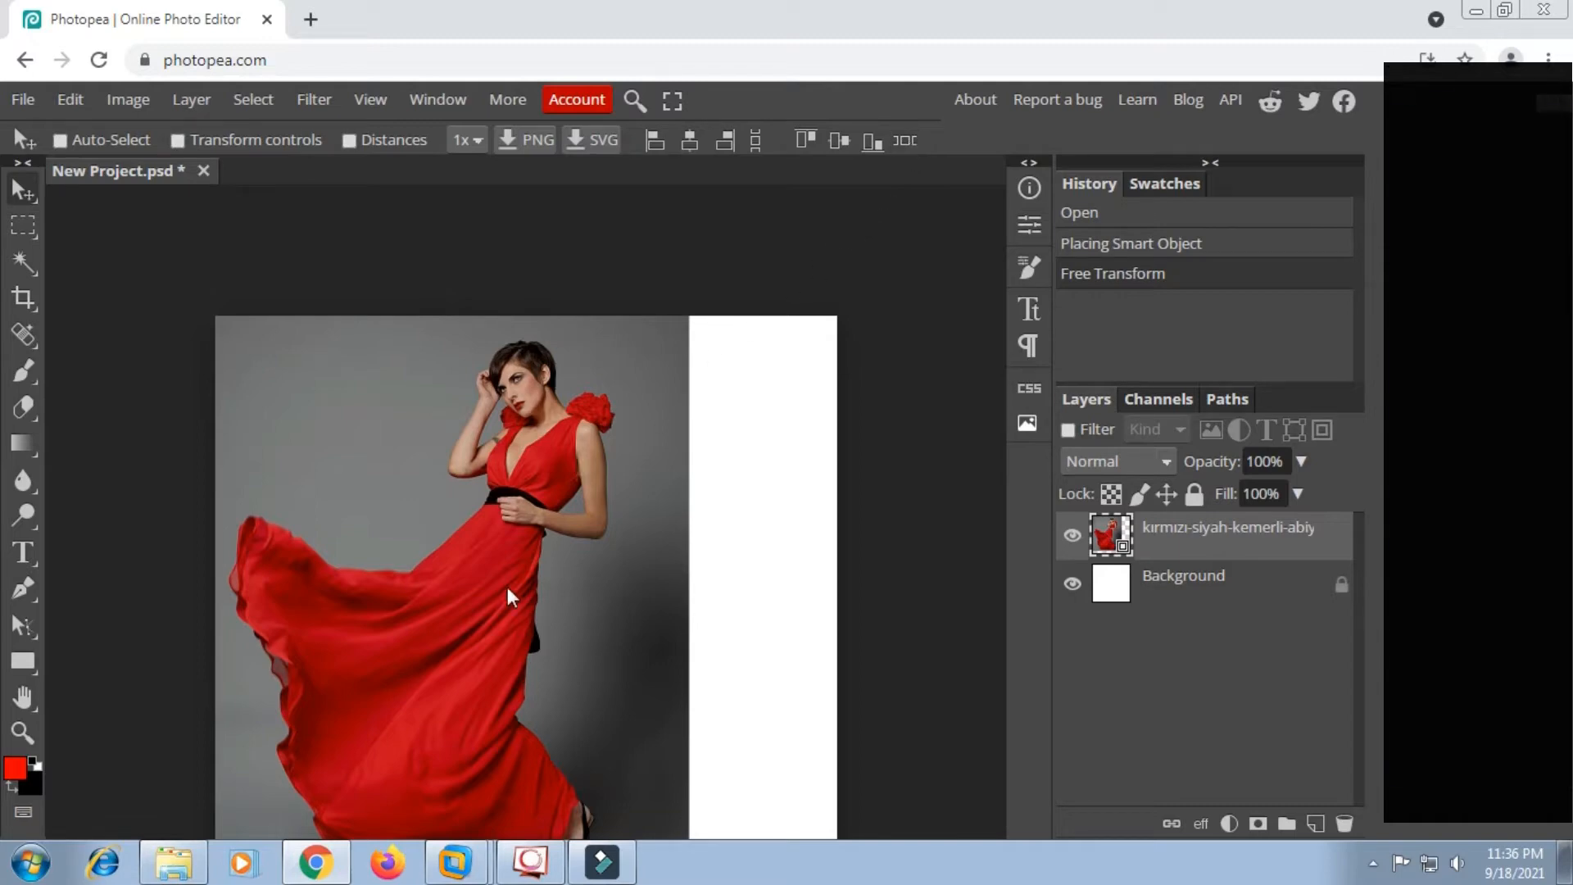
Add a Brightness/Contrast adjustment layer above the photo of the woman in red and clip it to that layer.
{"action": "scroll", "coordinate": [471, 535], "scroll_direction": "up", "scroll_amount": 5}
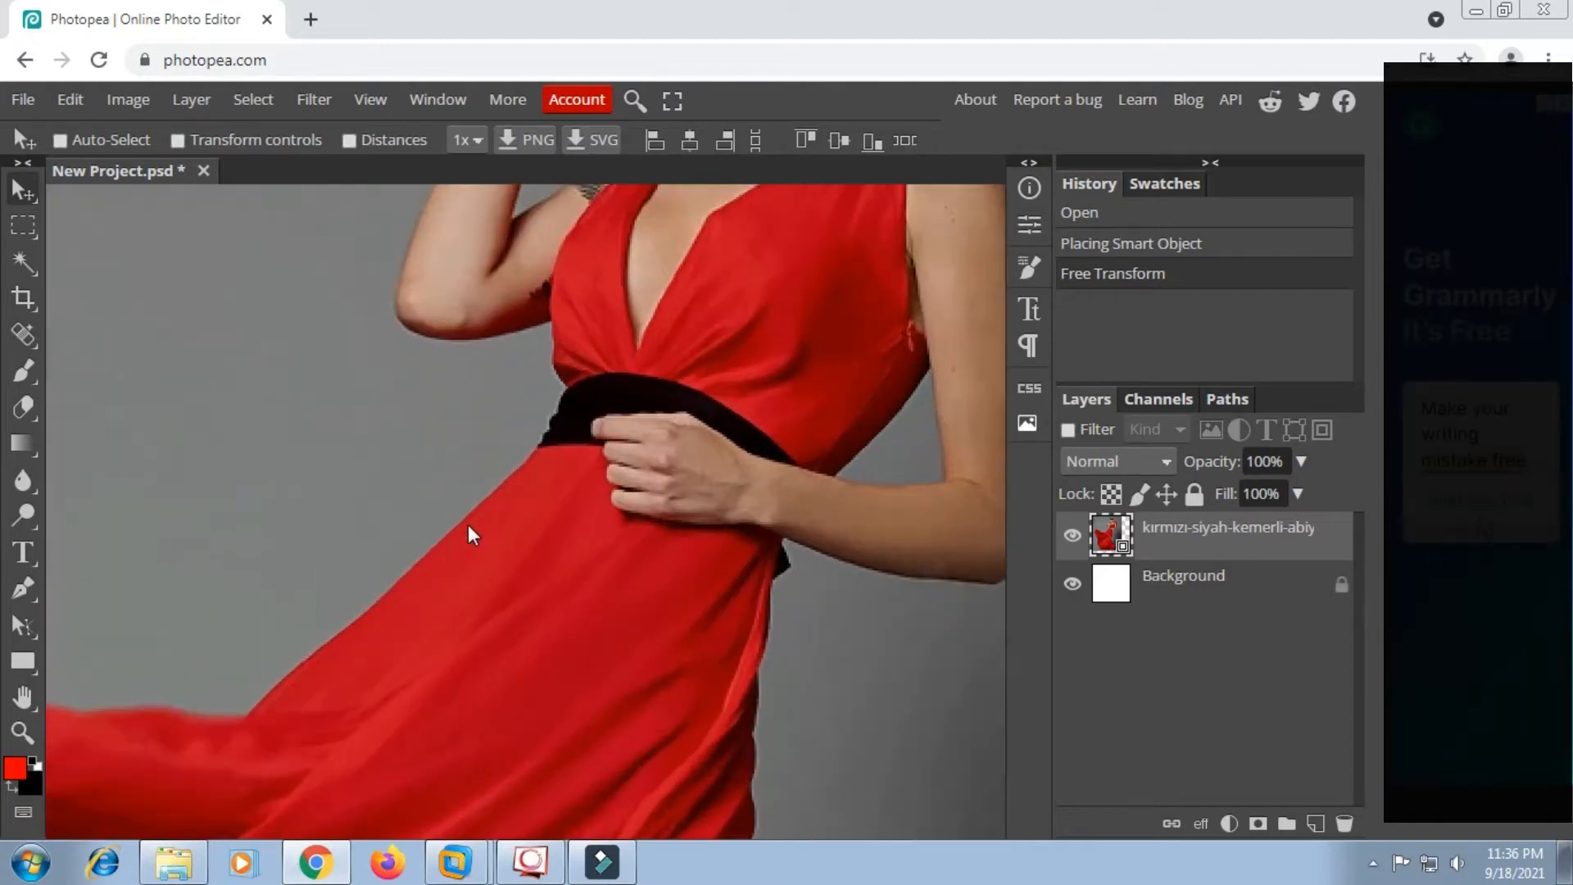
{"action": "left_click_drag", "start_coordinate": [673, 333], "coordinate": [529, 799]}
{"action": "left_click", "coordinate": [1229, 824]}
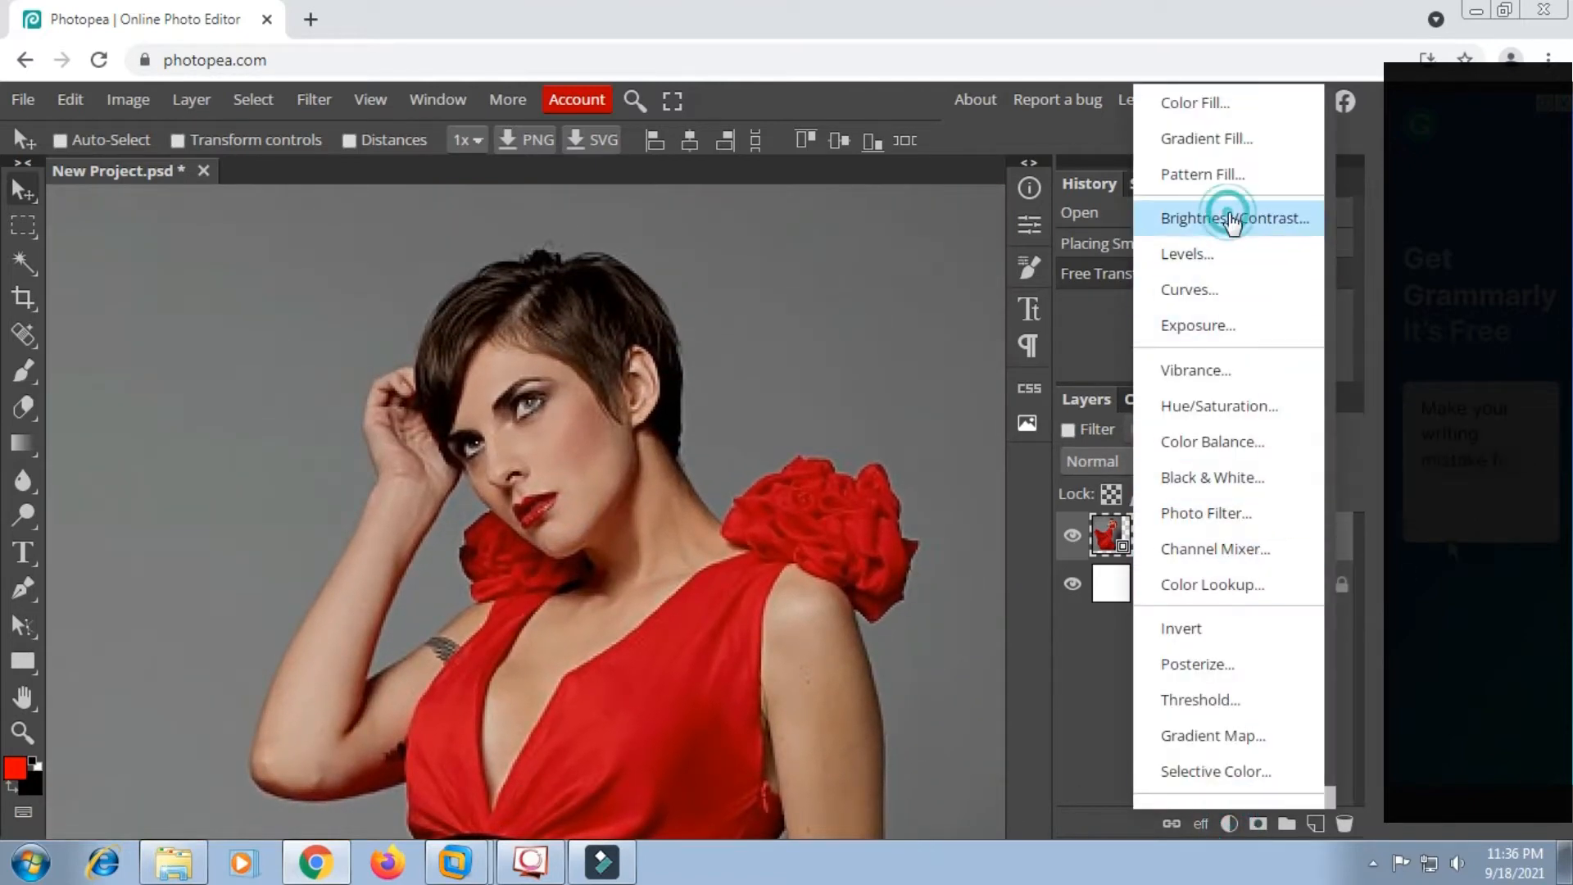
{"action": "left_click", "coordinate": [1226, 217]}
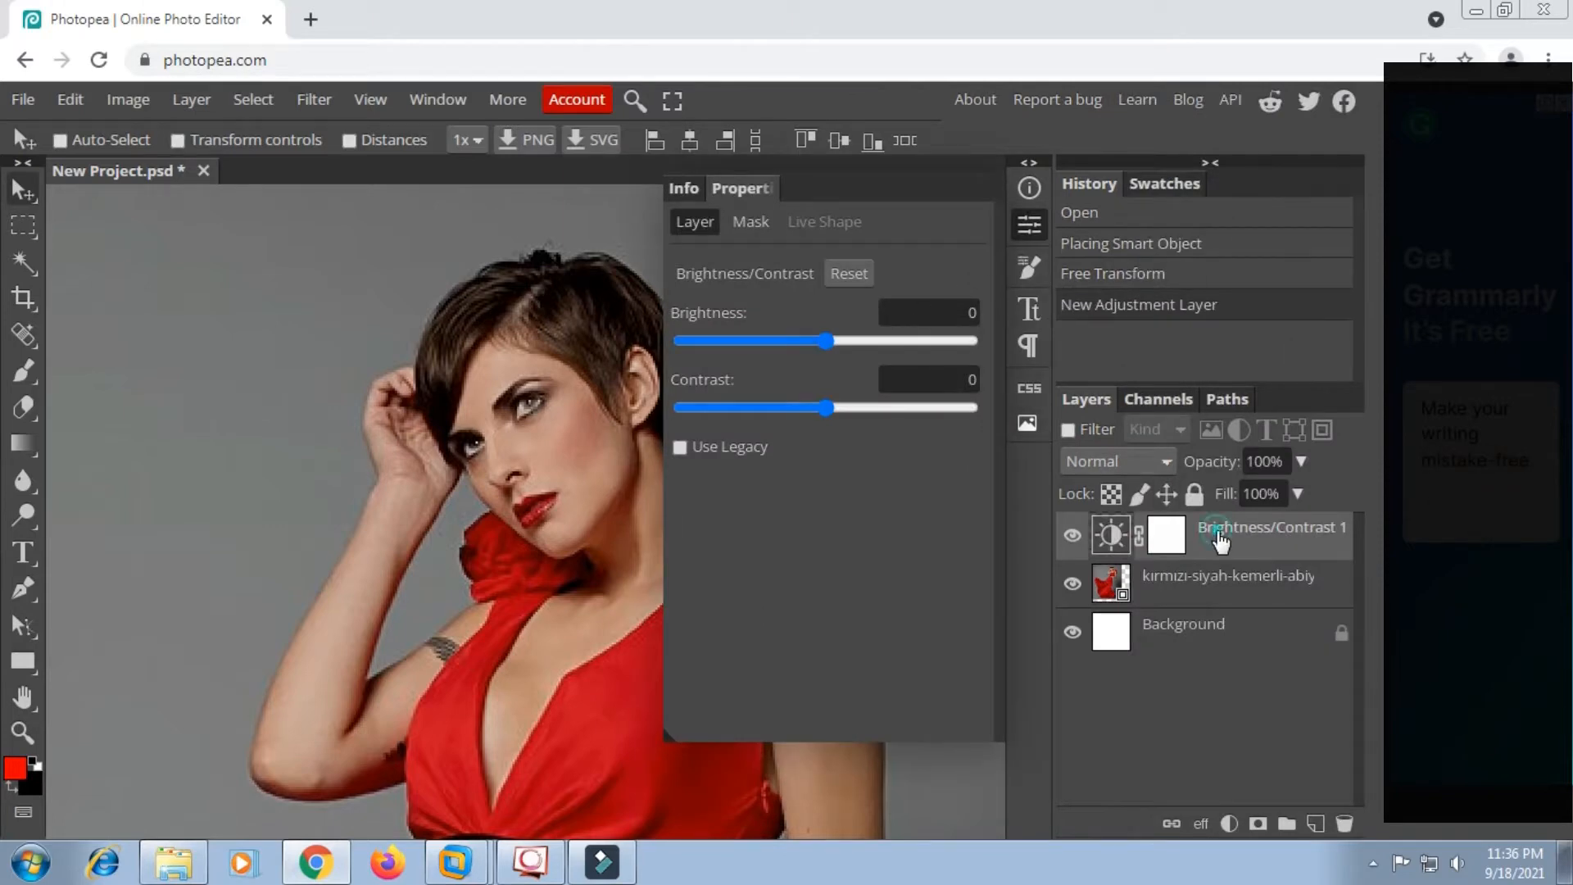
{"action": "right_click", "coordinate": [1220, 540]}
{"action": "left_click", "coordinate": [1099, 611]}
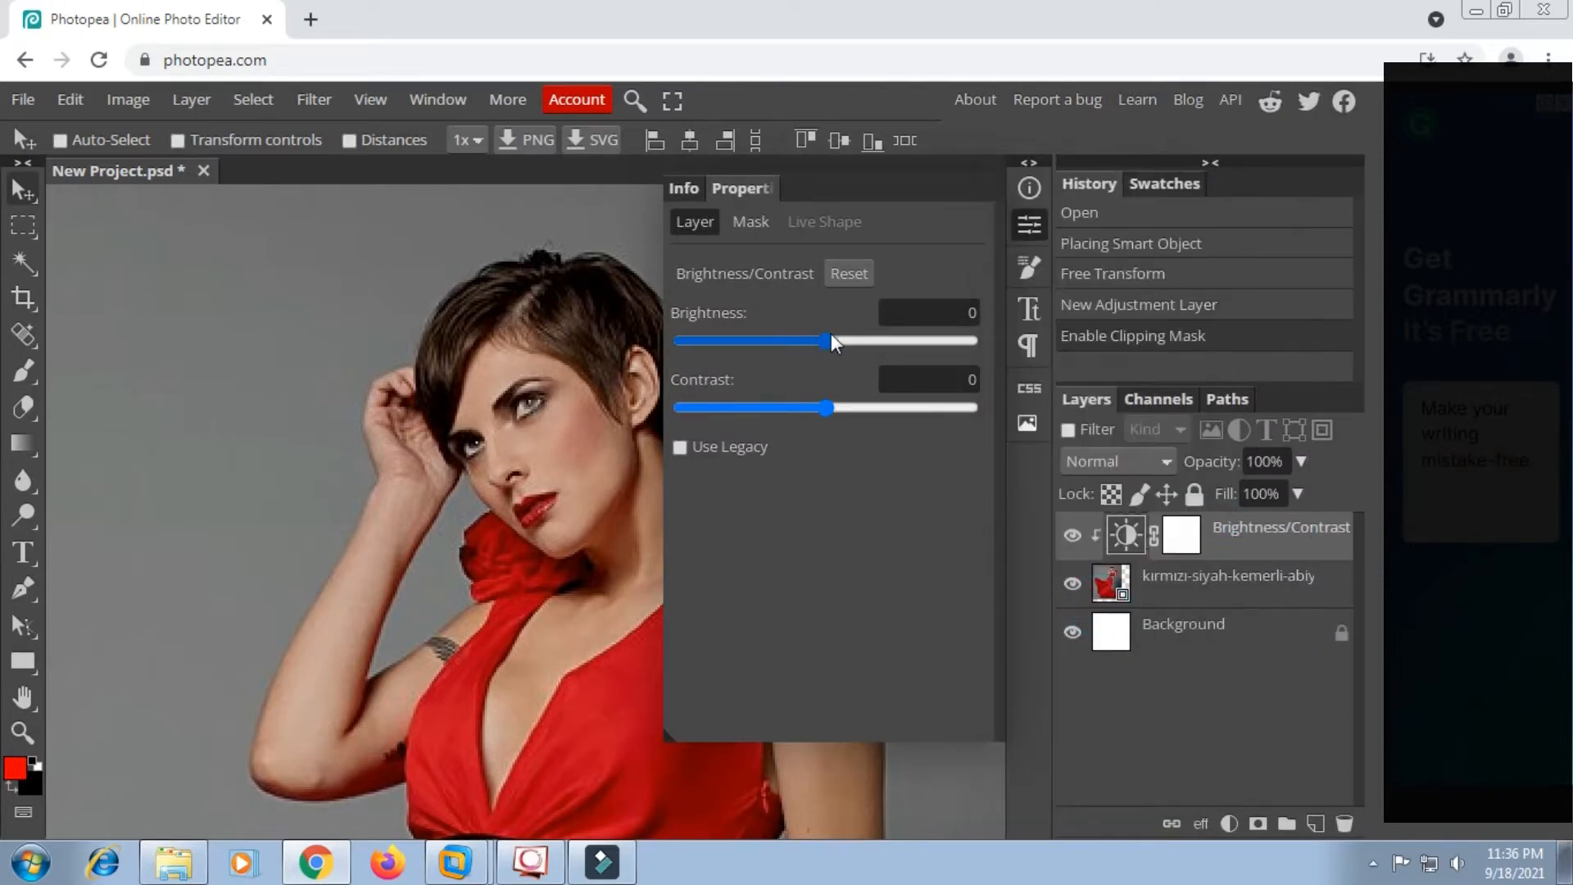
Set the adjustment layer's Brightness to -58 and Contrast to 19.
{"action": "left_click_drag", "start_coordinate": [831, 343], "coordinate": [782, 350]}
{"action": "left_click_drag", "start_coordinate": [827, 408], "coordinate": [852, 409]}
{"action": "left_click_drag", "start_coordinate": [779, 345], "coordinate": [773, 345]}
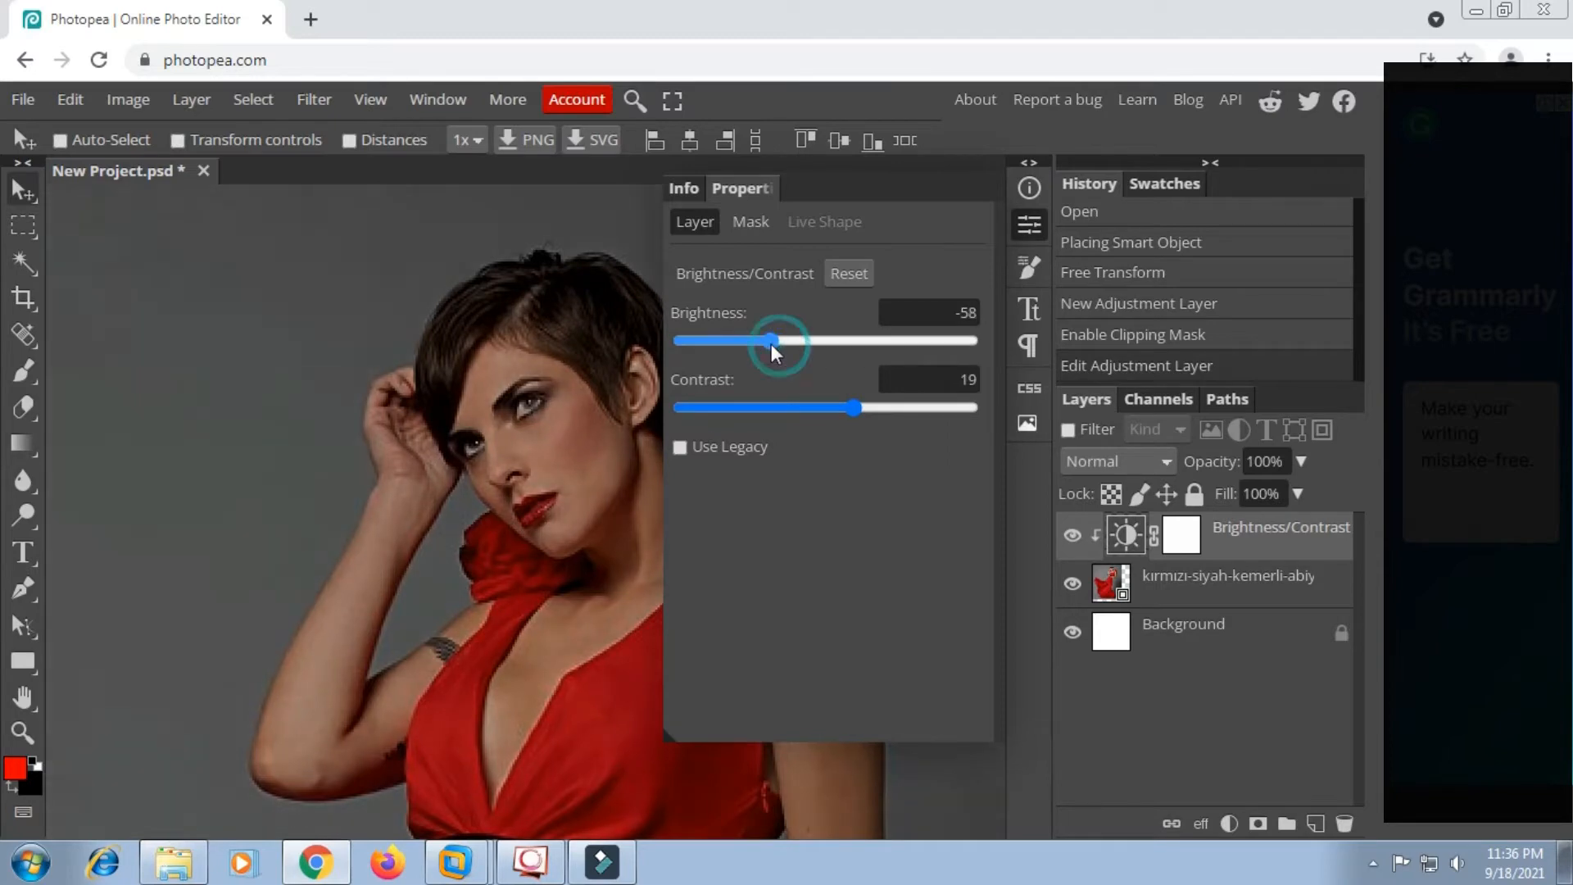
{"action": "left_click", "coordinate": [1026, 230]}
Choose the soft round brush preset for the Brush tool and set its size to 255 px.
{"action": "scroll", "coordinate": [685, 341], "scroll_direction": "down", "scroll_amount": 3}
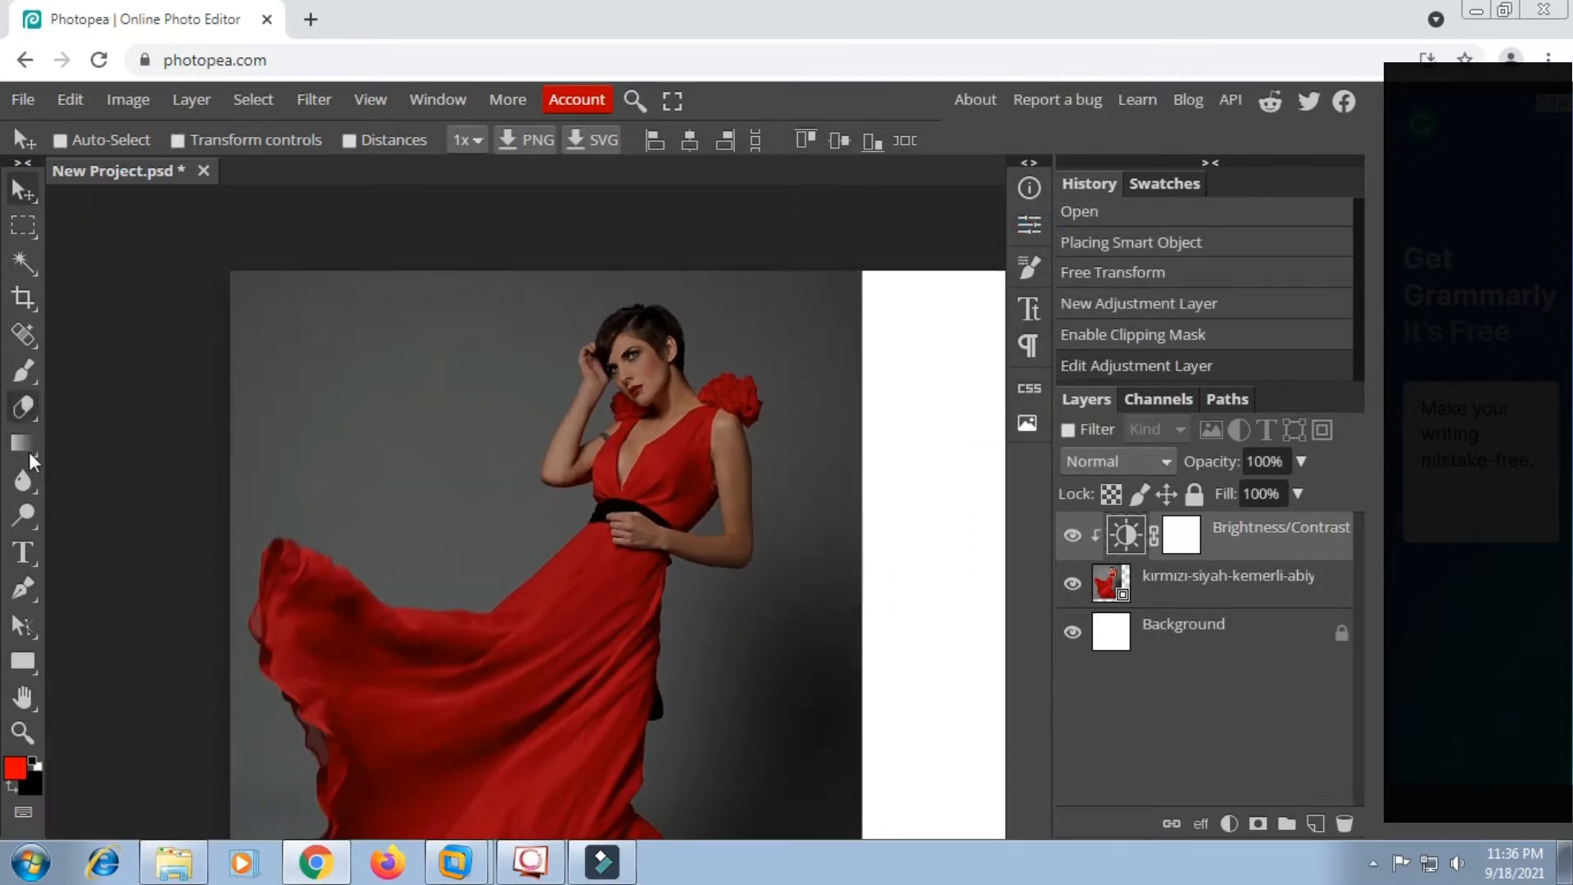
{"action": "left_click", "coordinate": [28, 374]}
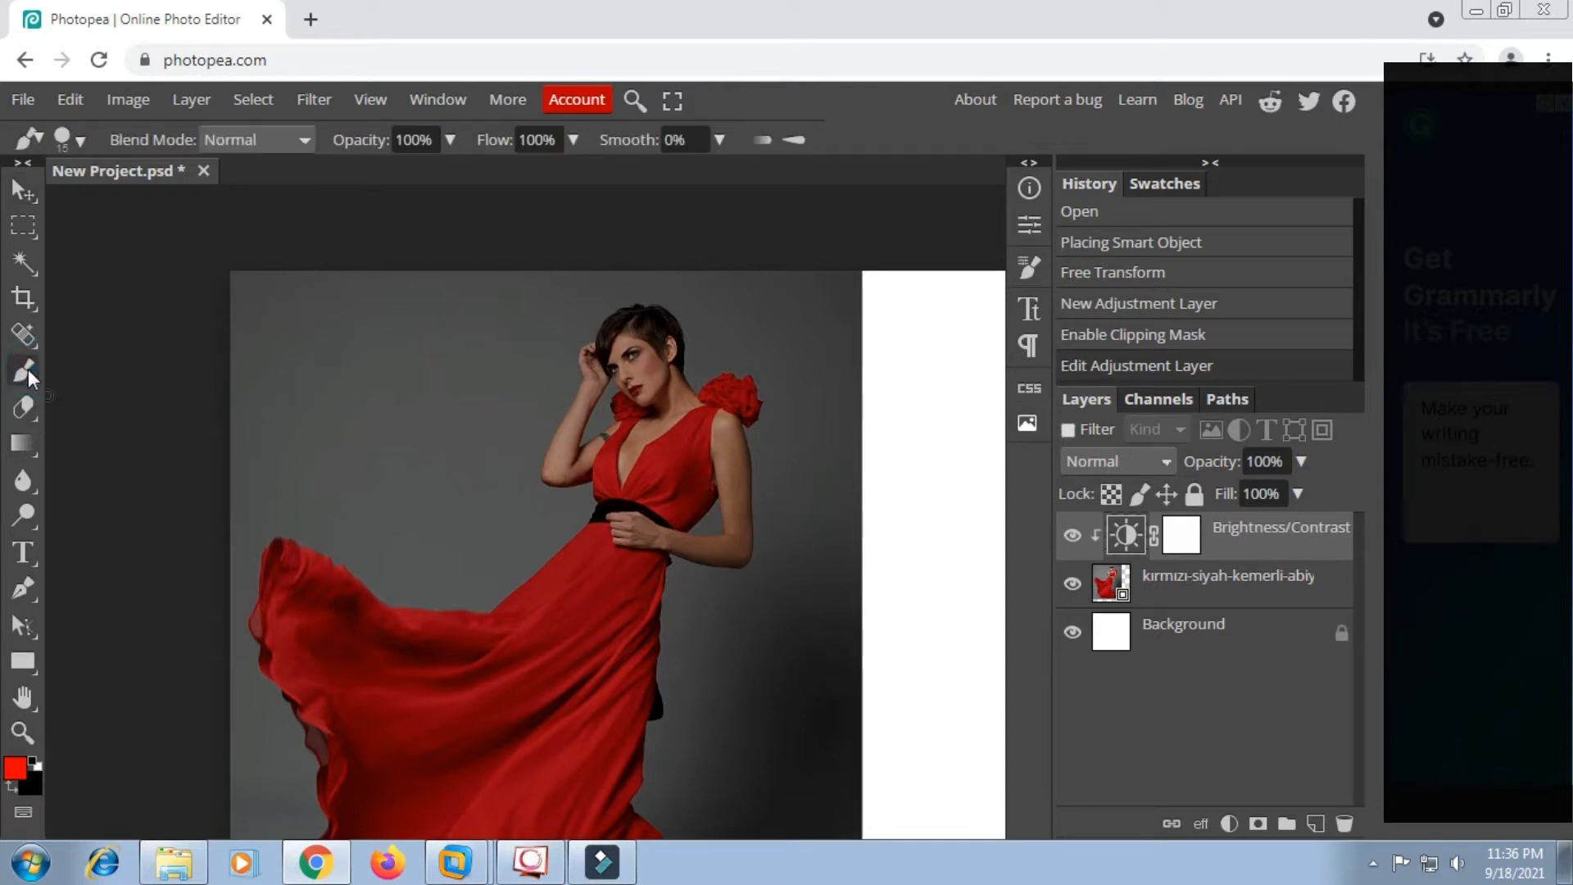
{"action": "right_click", "coordinate": [372, 358]}
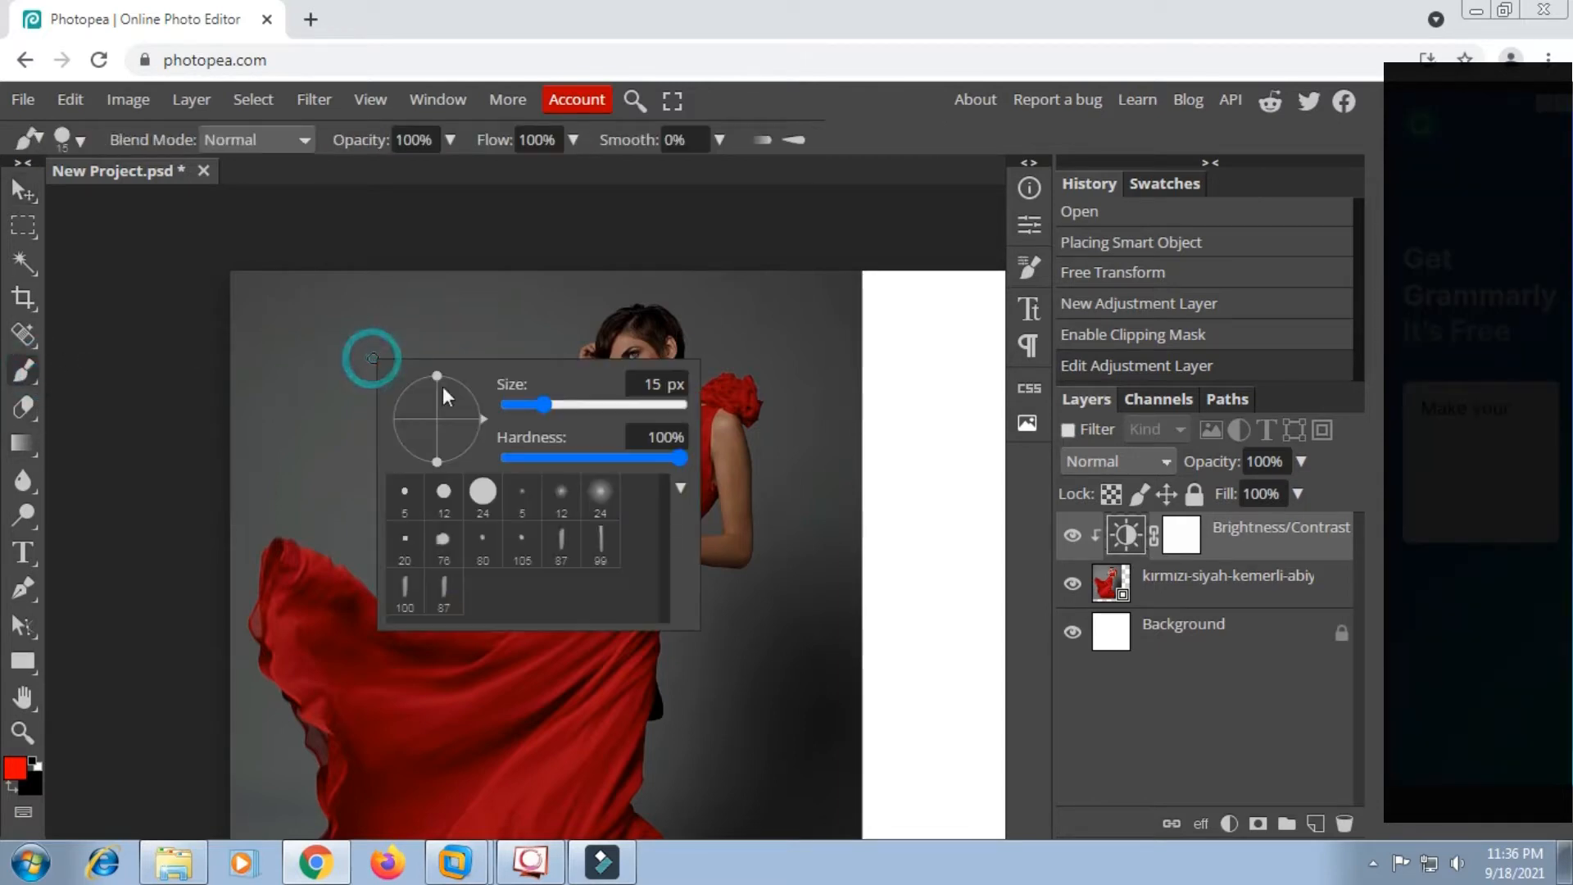
{"action": "left_click", "coordinate": [600, 491]}
{"action": "left_click", "coordinate": [613, 405]}
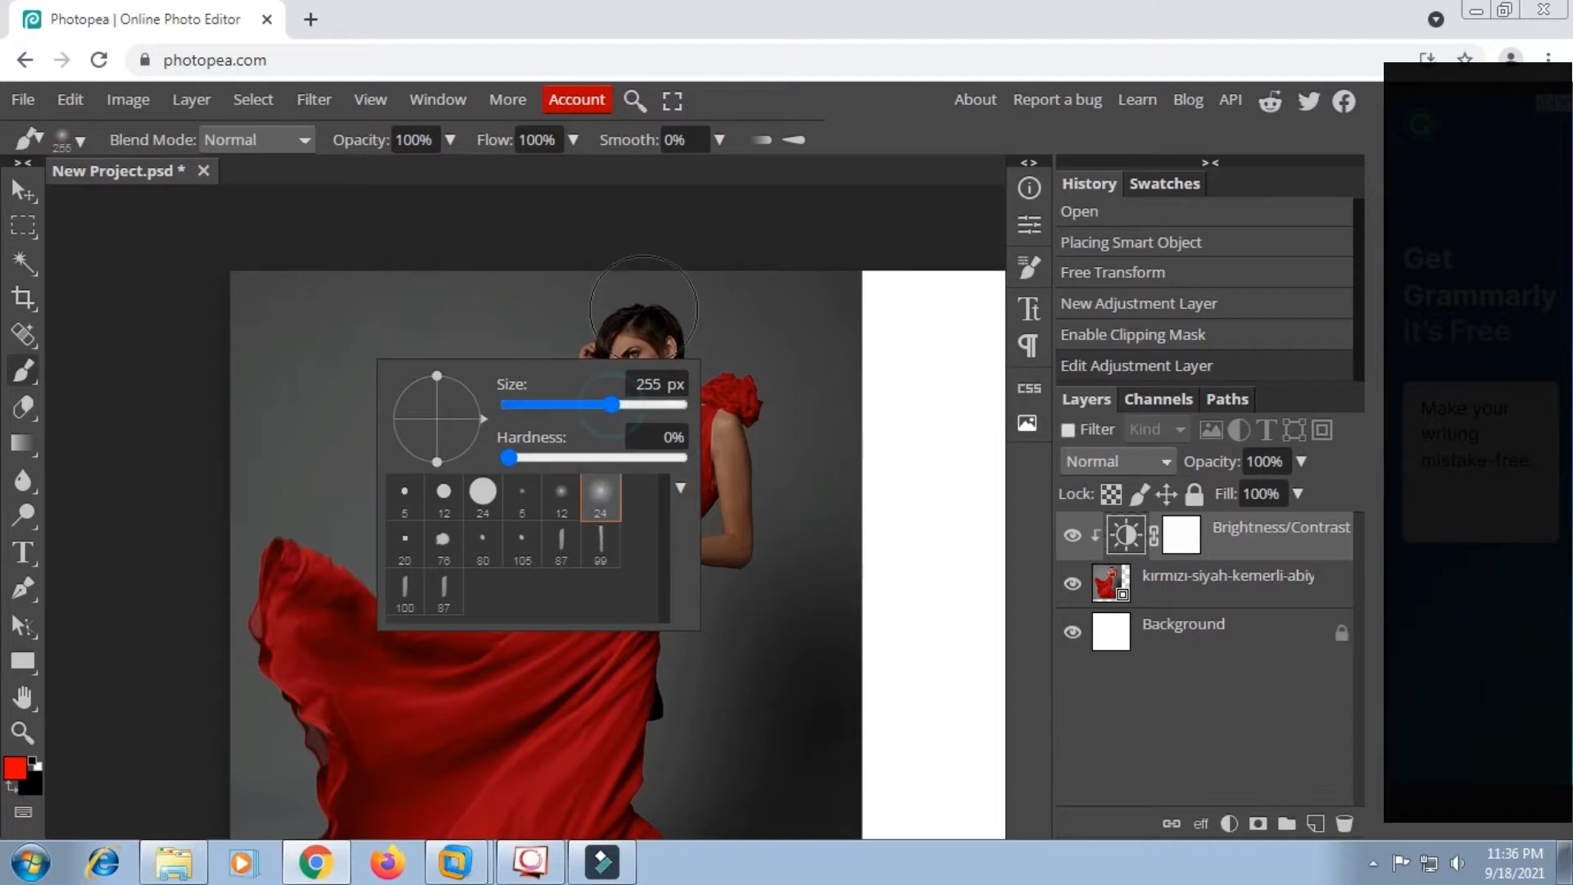
{"action": "left_click", "coordinate": [857, 125]}
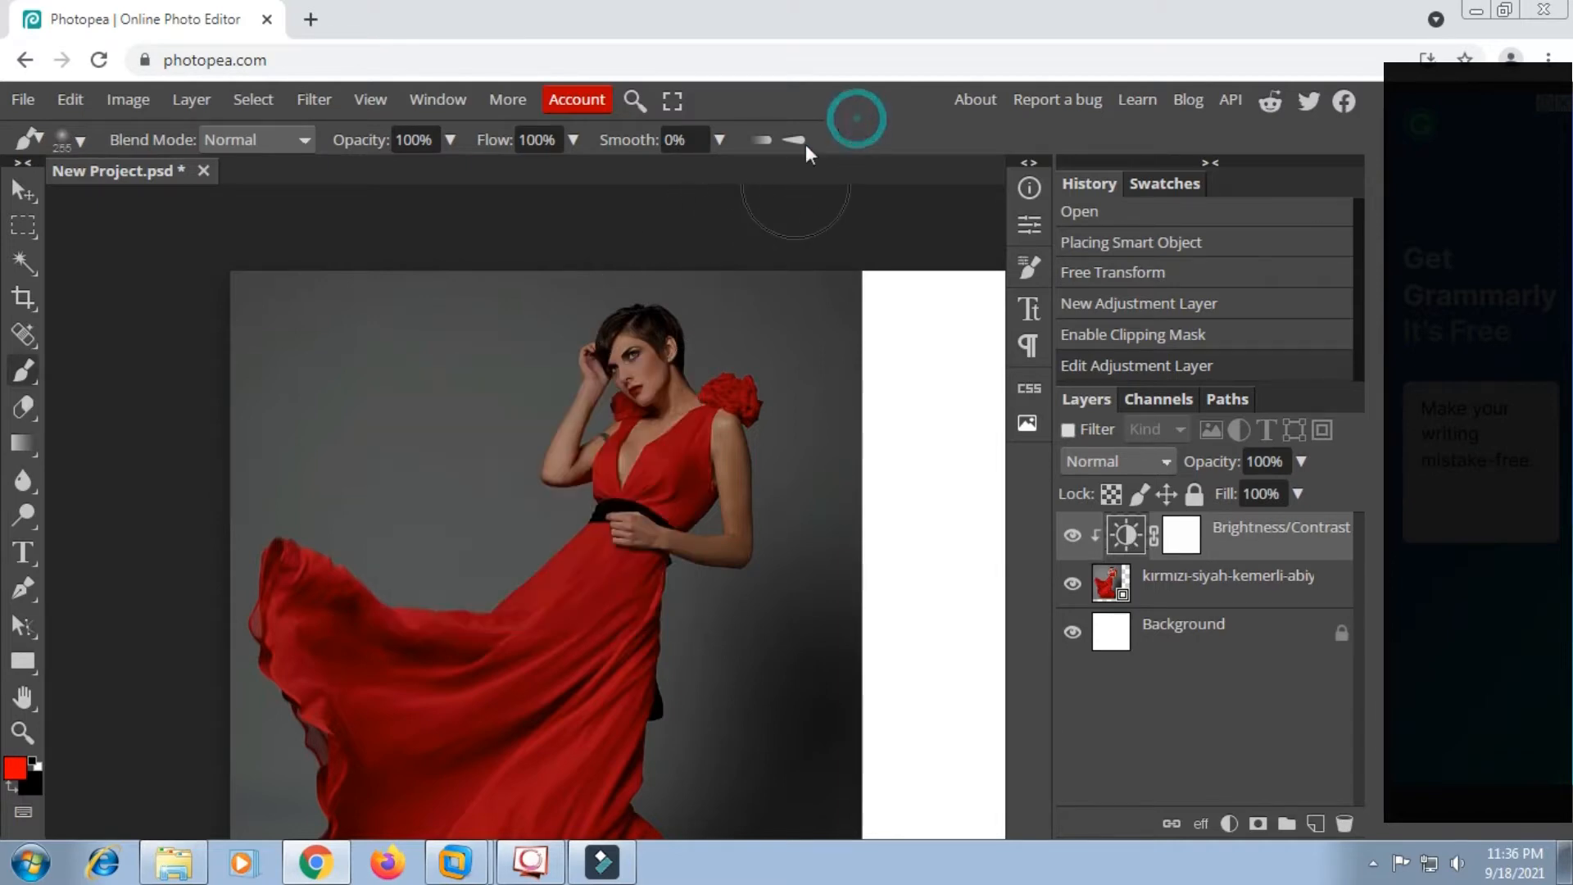
Set the brush opacity to 47% and make black (000000) the foreground colour.
{"action": "left_click", "coordinate": [450, 139]}
{"action": "left_click", "coordinate": [395, 174]}
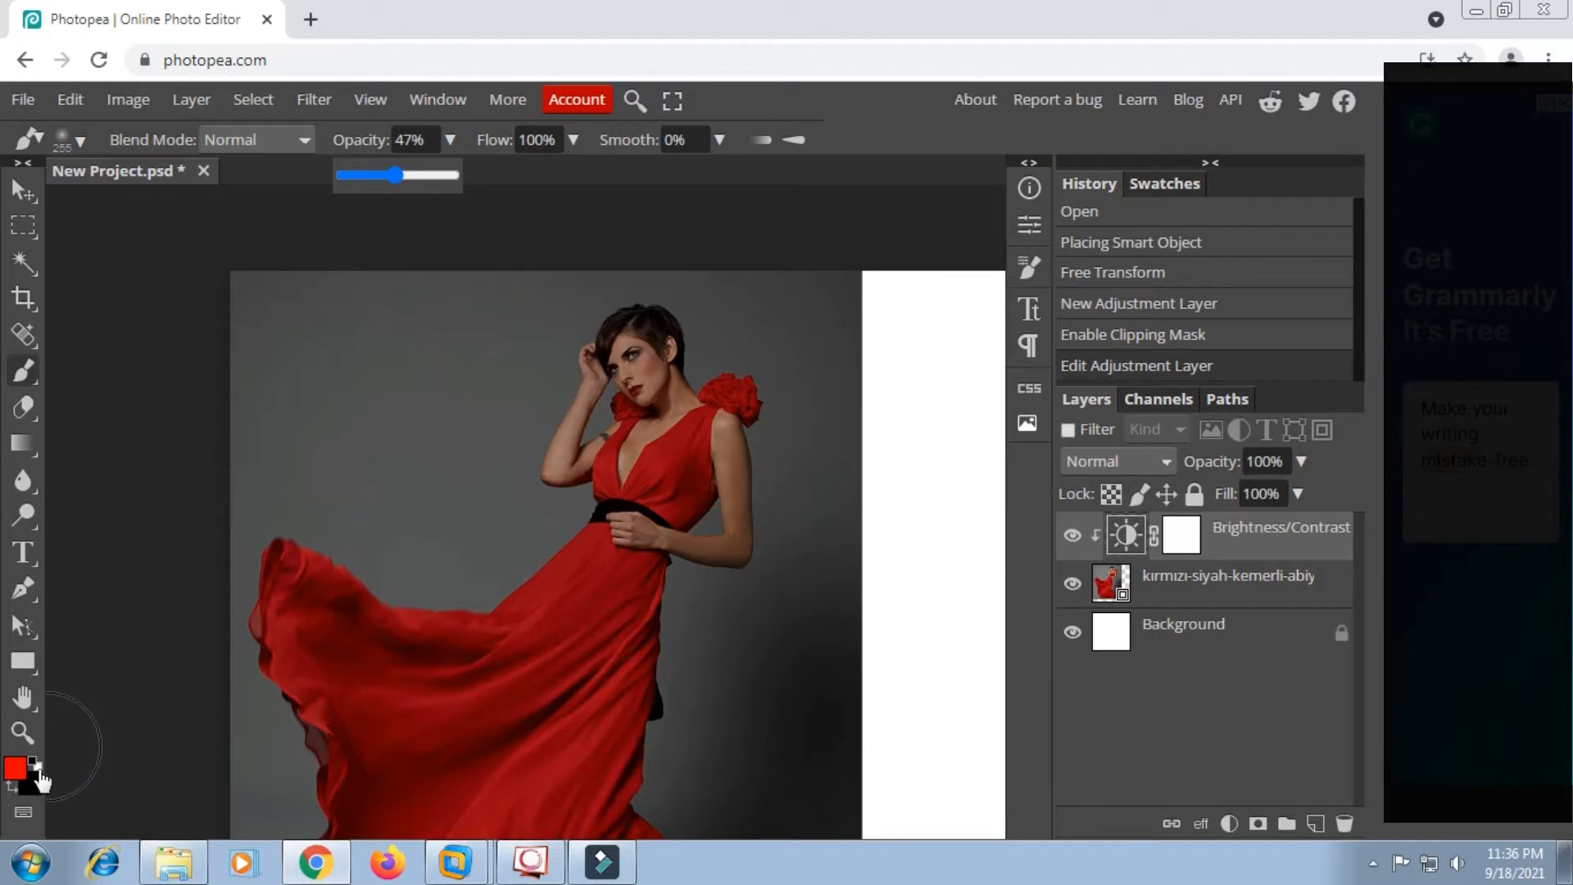
{"action": "left_click", "coordinate": [37, 768]}
{"action": "left_click", "coordinate": [24, 768]}
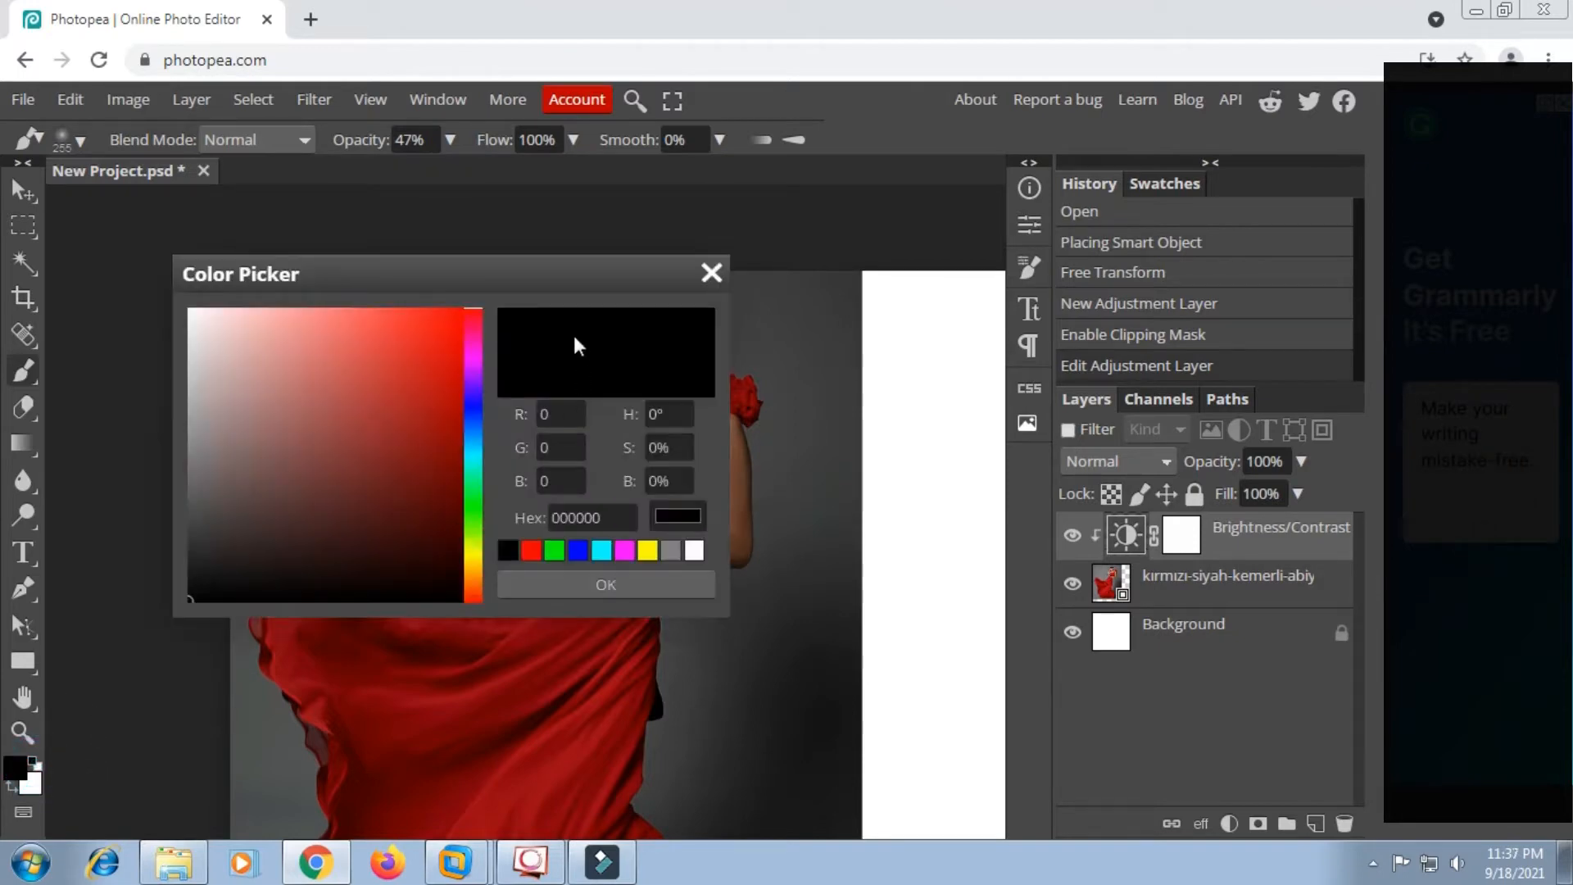
{"action": "left_click", "coordinate": [636, 587]}
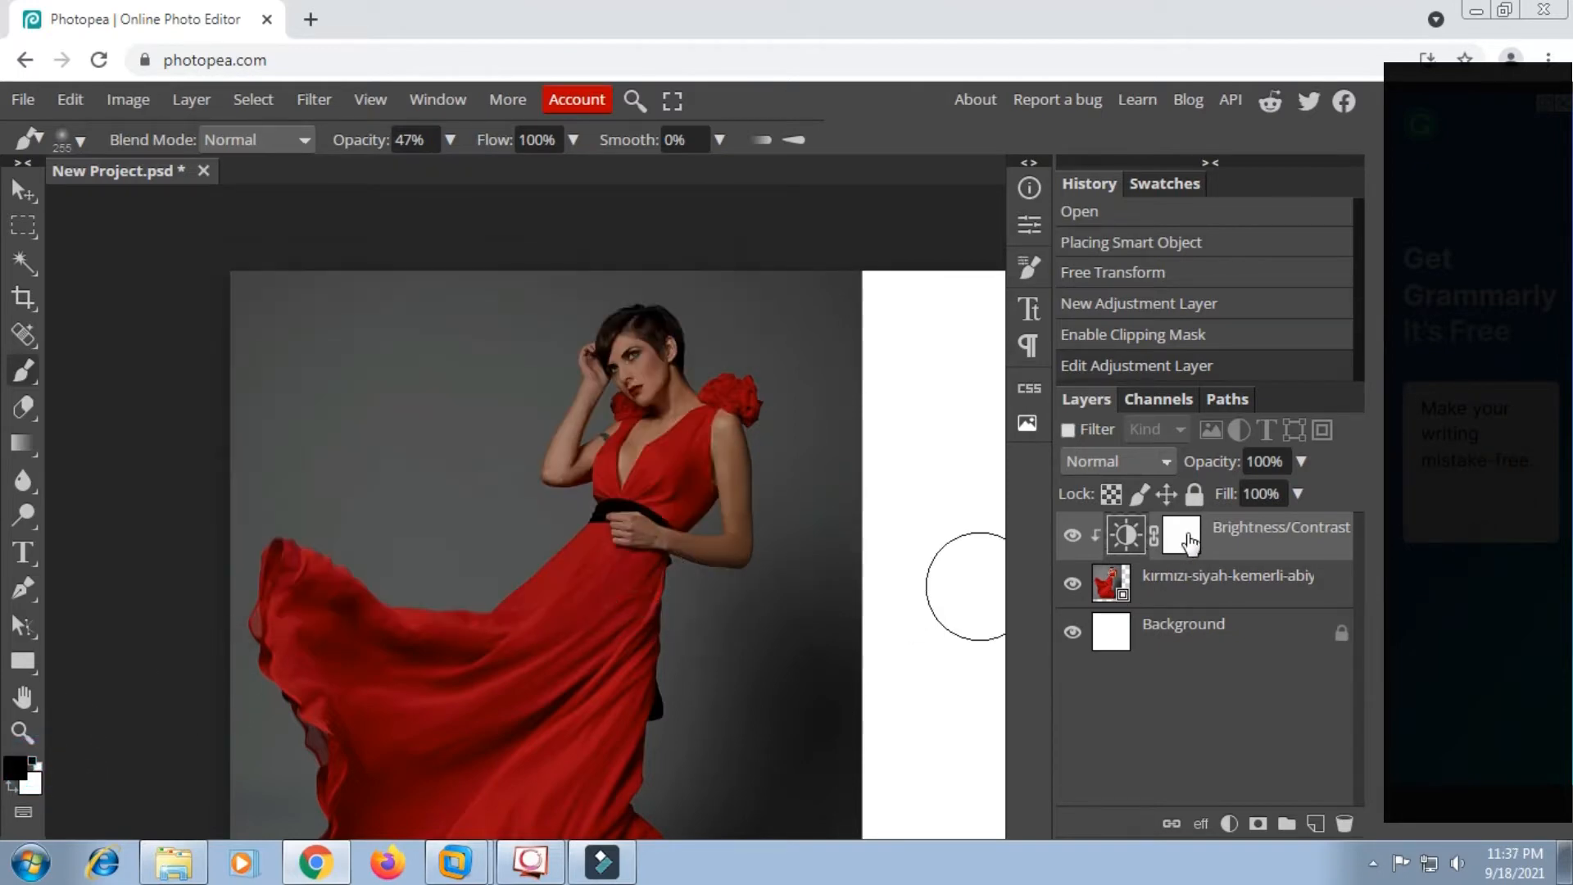
Paint black on the Brightness/Contrast mask over the woman's face, arms and upper body to restore some brightness there.
{"action": "left_click", "coordinate": [613, 346]}
{"action": "left_click", "coordinate": [564, 428]}
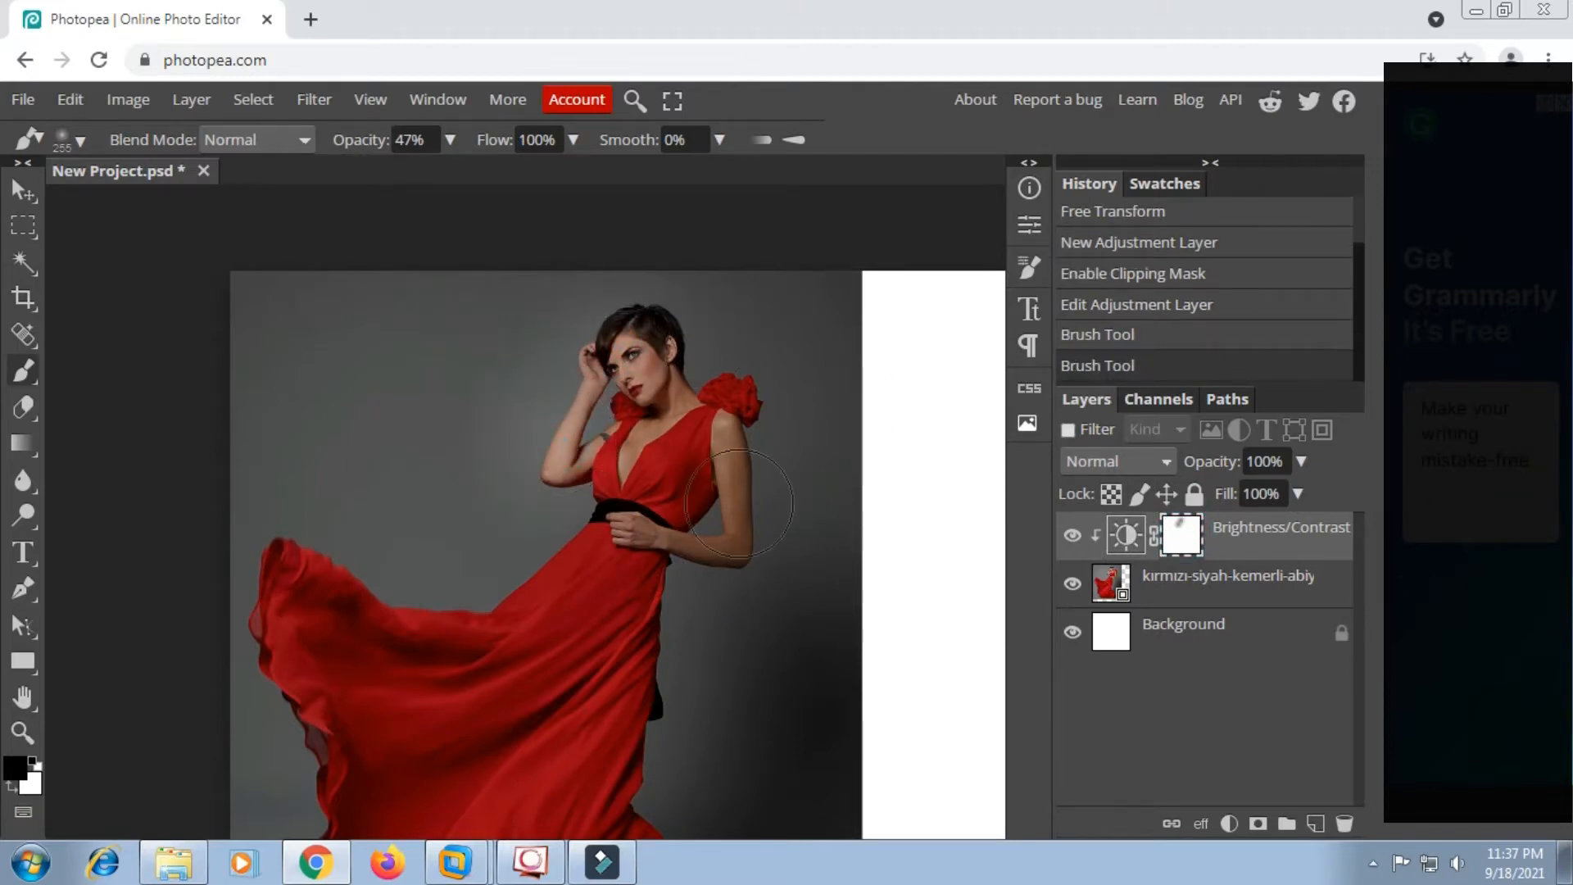
{"action": "left_click", "coordinate": [667, 431]}
{"action": "left_click", "coordinate": [761, 517]}
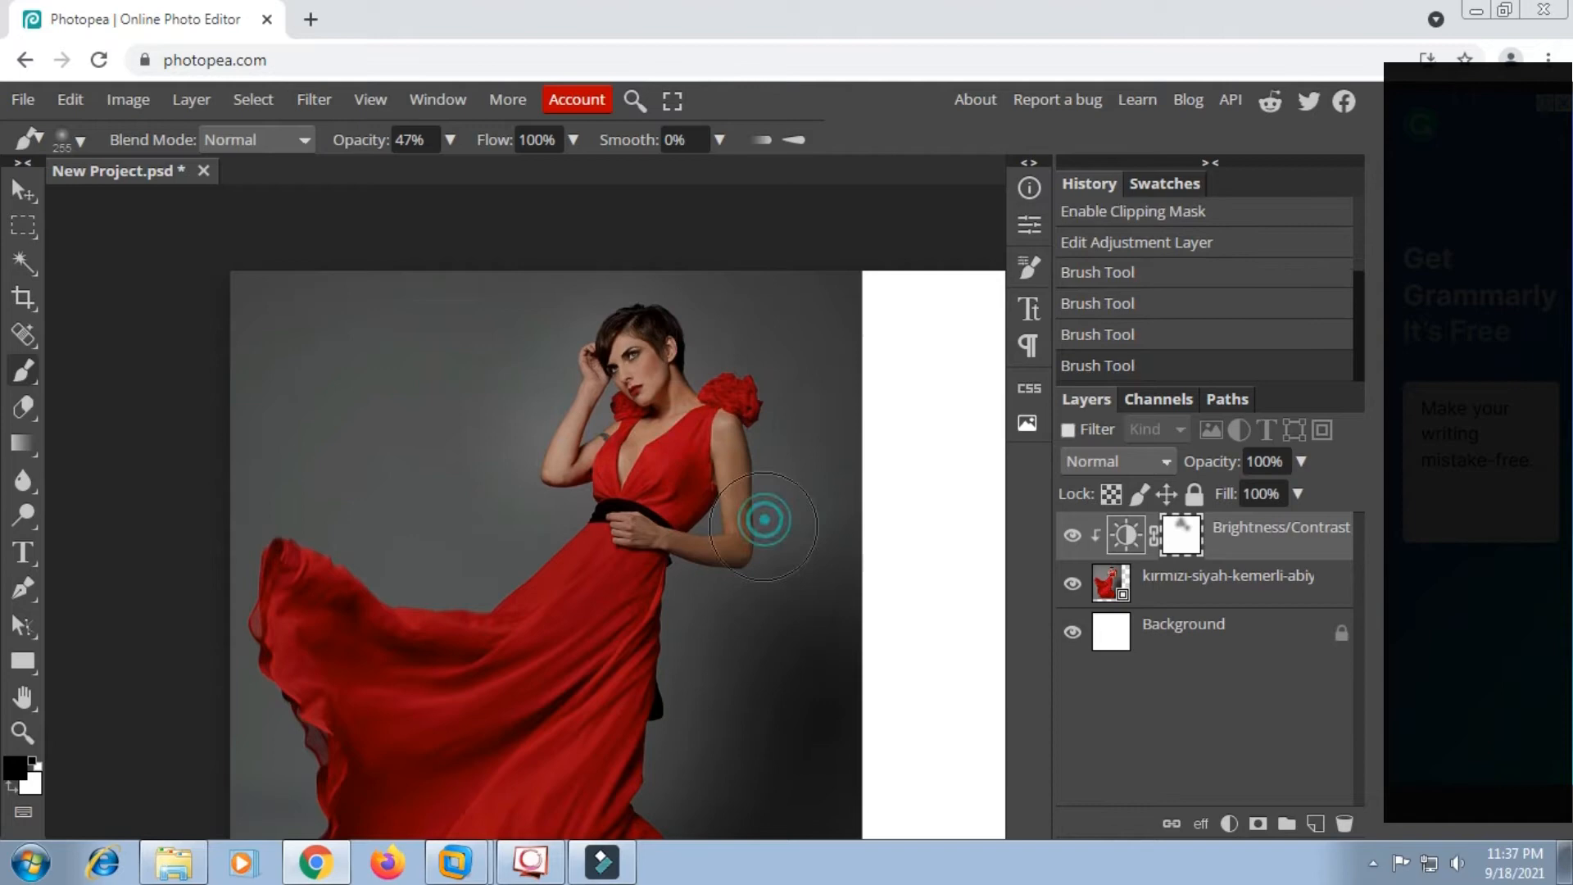
{"action": "left_click", "coordinate": [658, 517]}
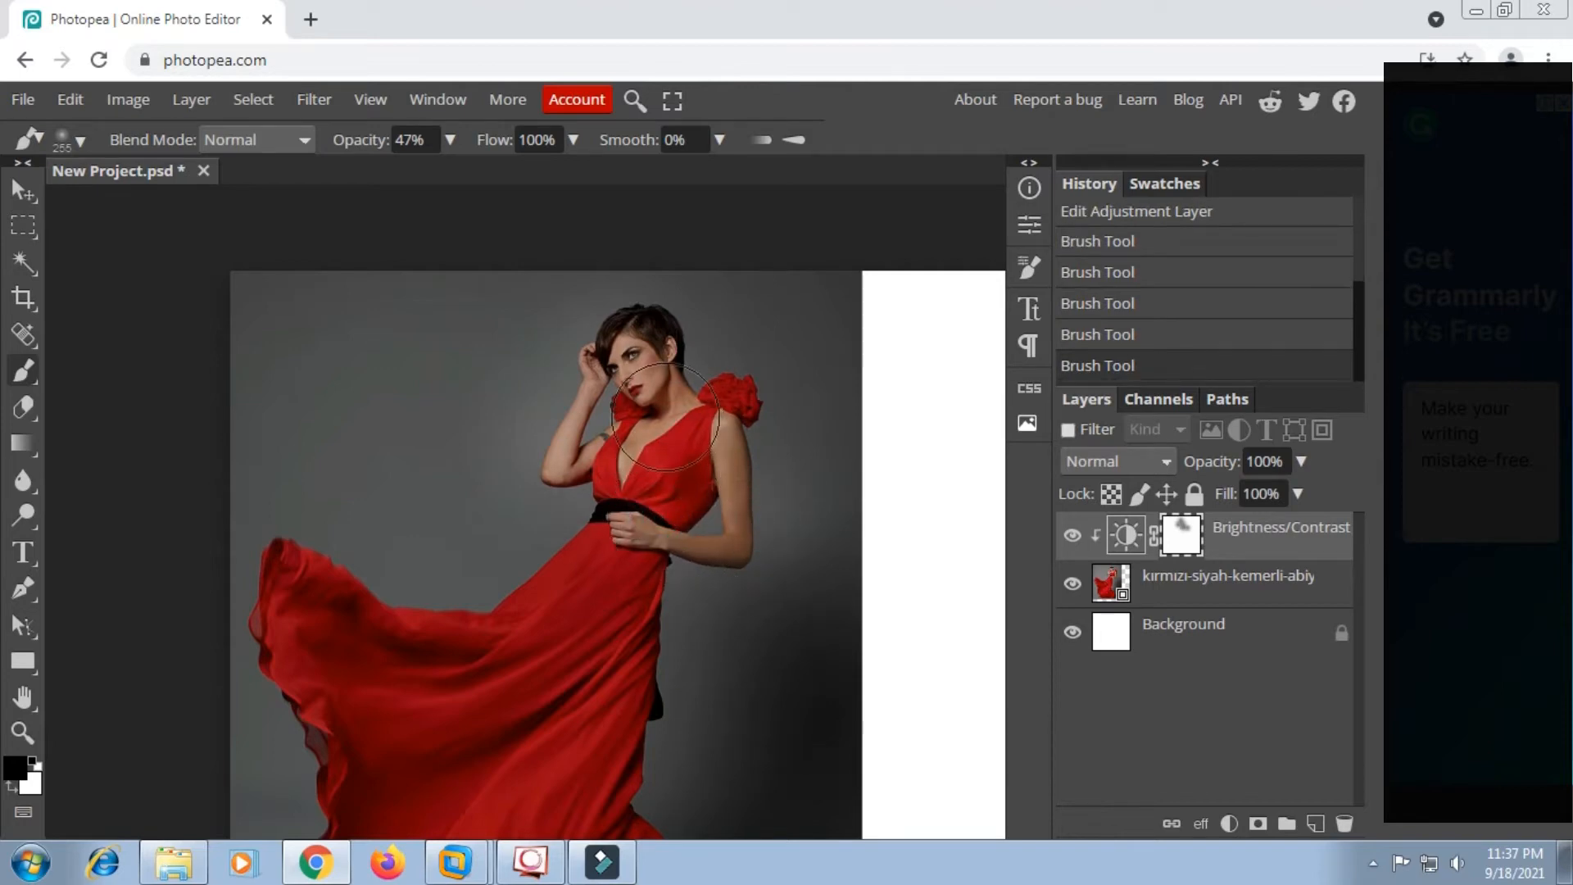
{"action": "left_click", "coordinate": [698, 365]}
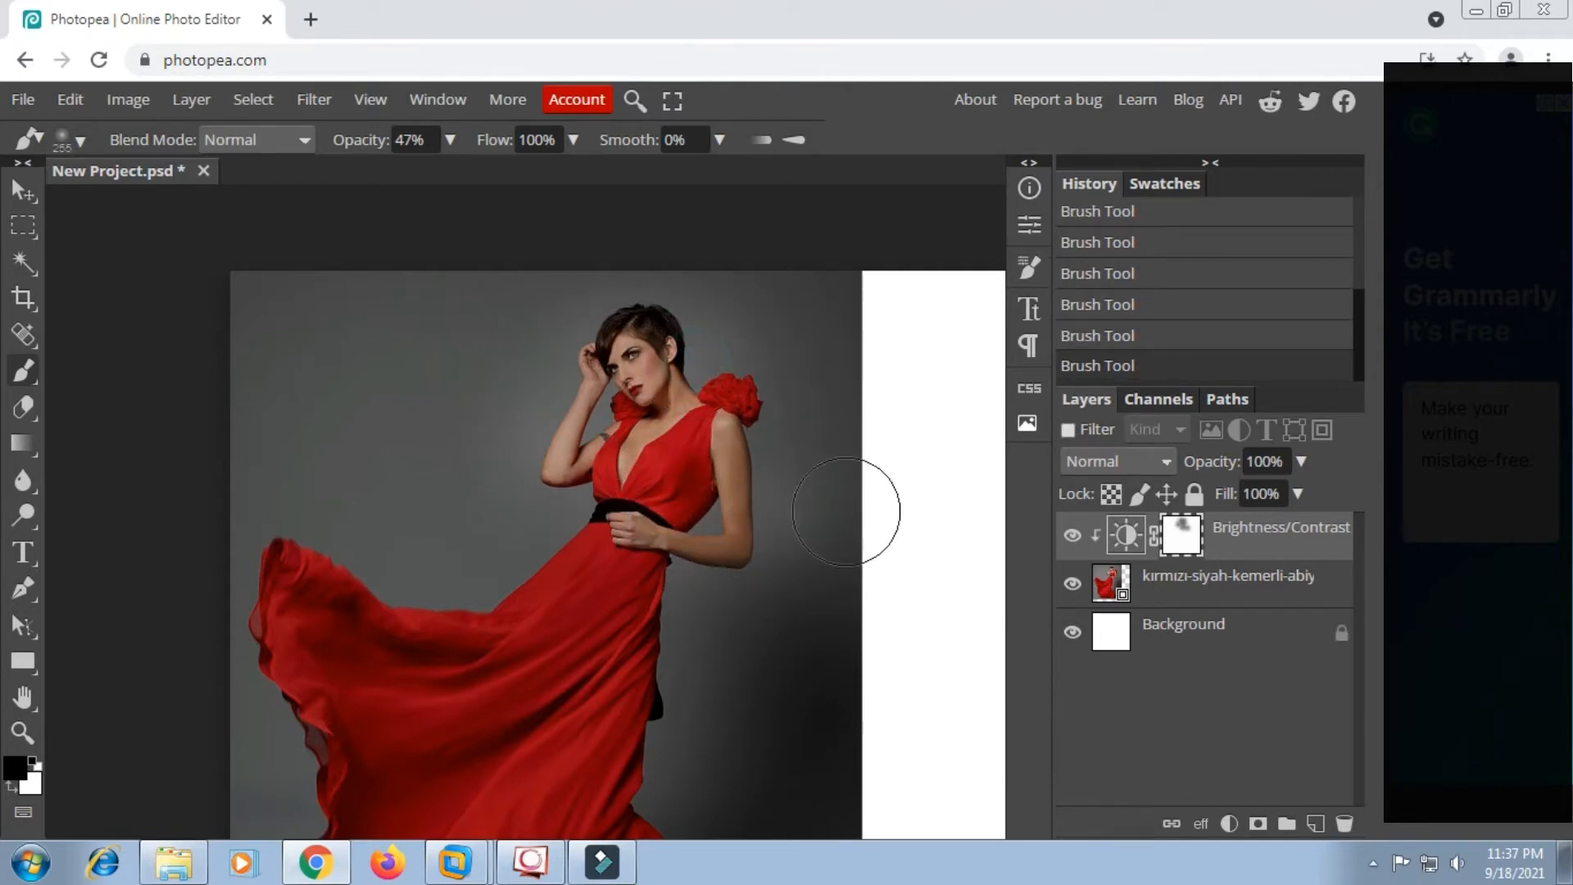
Merge the Brightness/Contrast layer down into the photo layer and open Magic Cut for it.
{"action": "right_click", "coordinate": [1219, 544]}
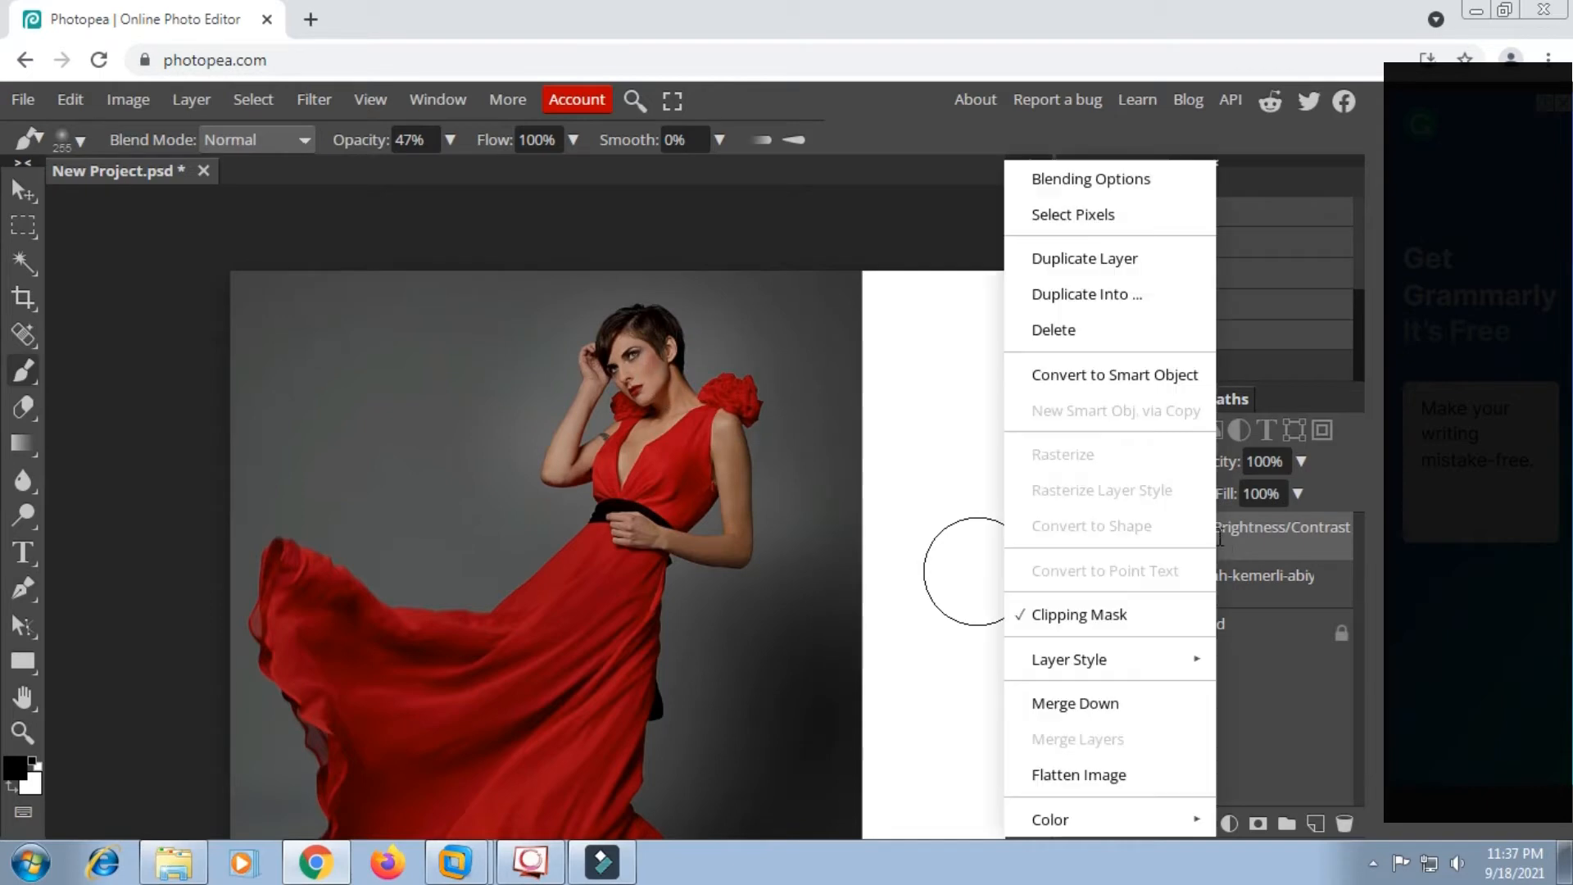
{"action": "left_click", "coordinate": [1088, 703]}
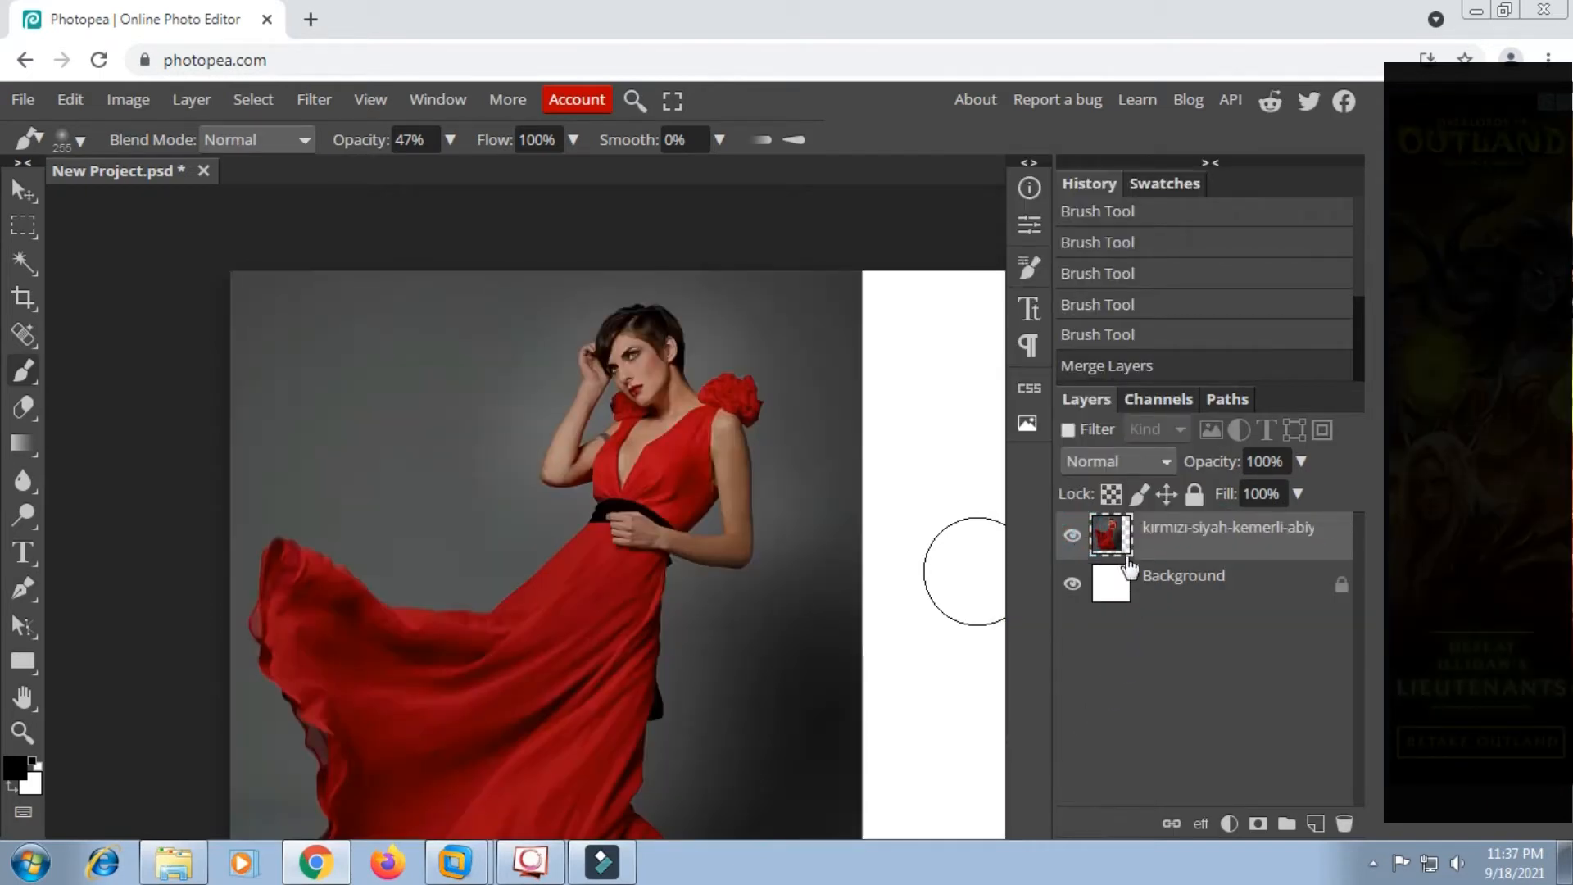
{"action": "left_click", "coordinate": [249, 100]}
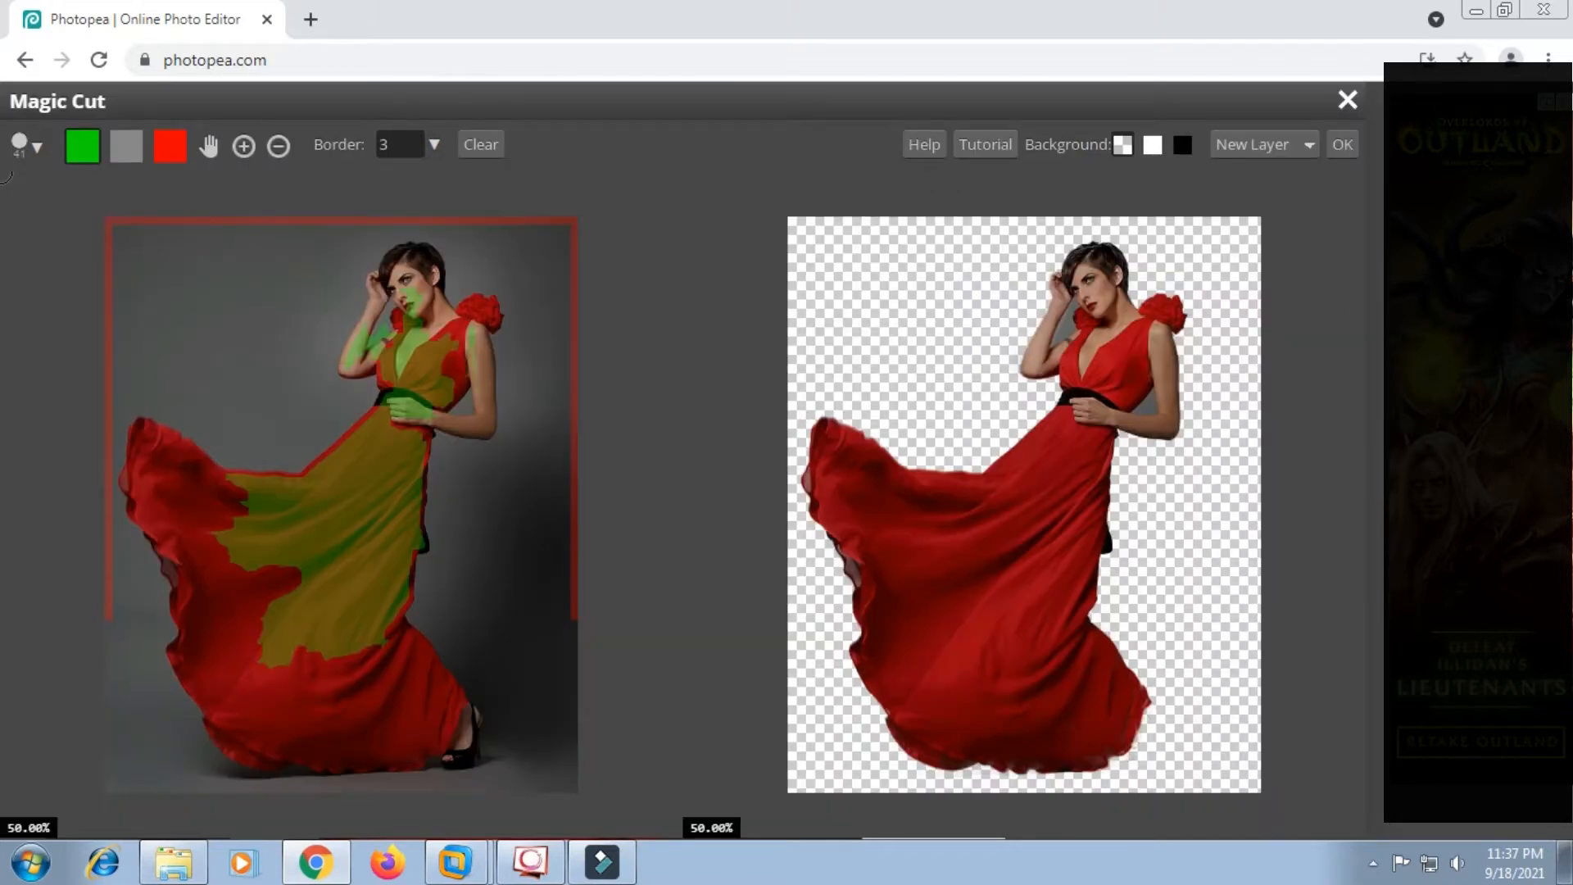
Erase the green foreground marking from the background gap between the raised arm and the shoulder by painting it as unknown.
{"action": "scroll", "coordinate": [1040, 393], "scroll_direction": "up", "scroll_amount": 5}
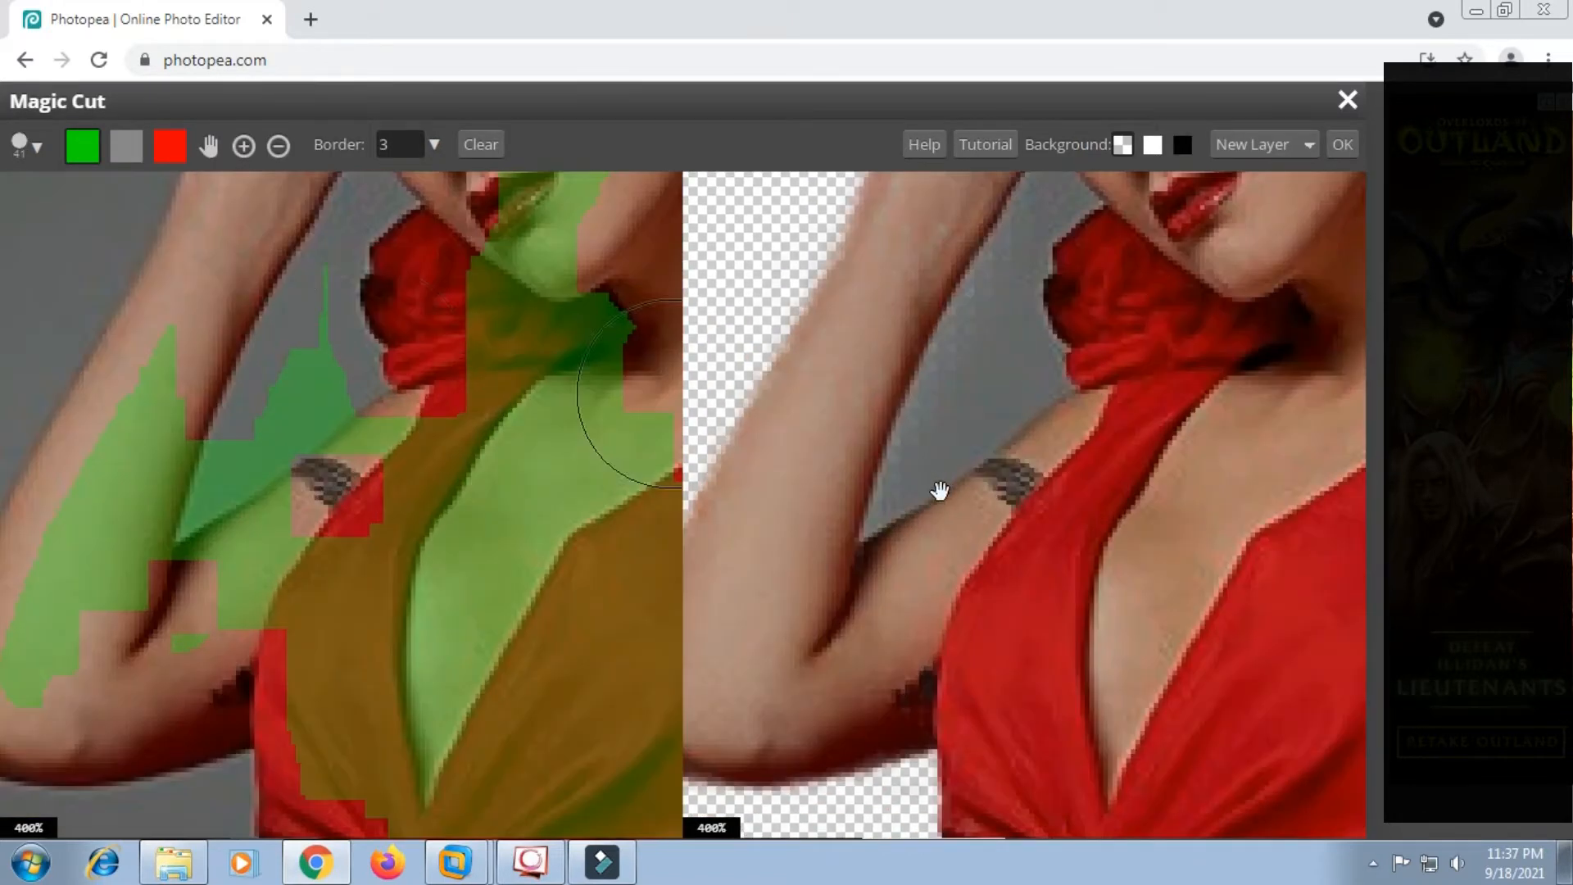
{"action": "left_click", "coordinate": [126, 146]}
{"action": "left_click_drag", "start_coordinate": [311, 297], "coordinate": [228, 518]}
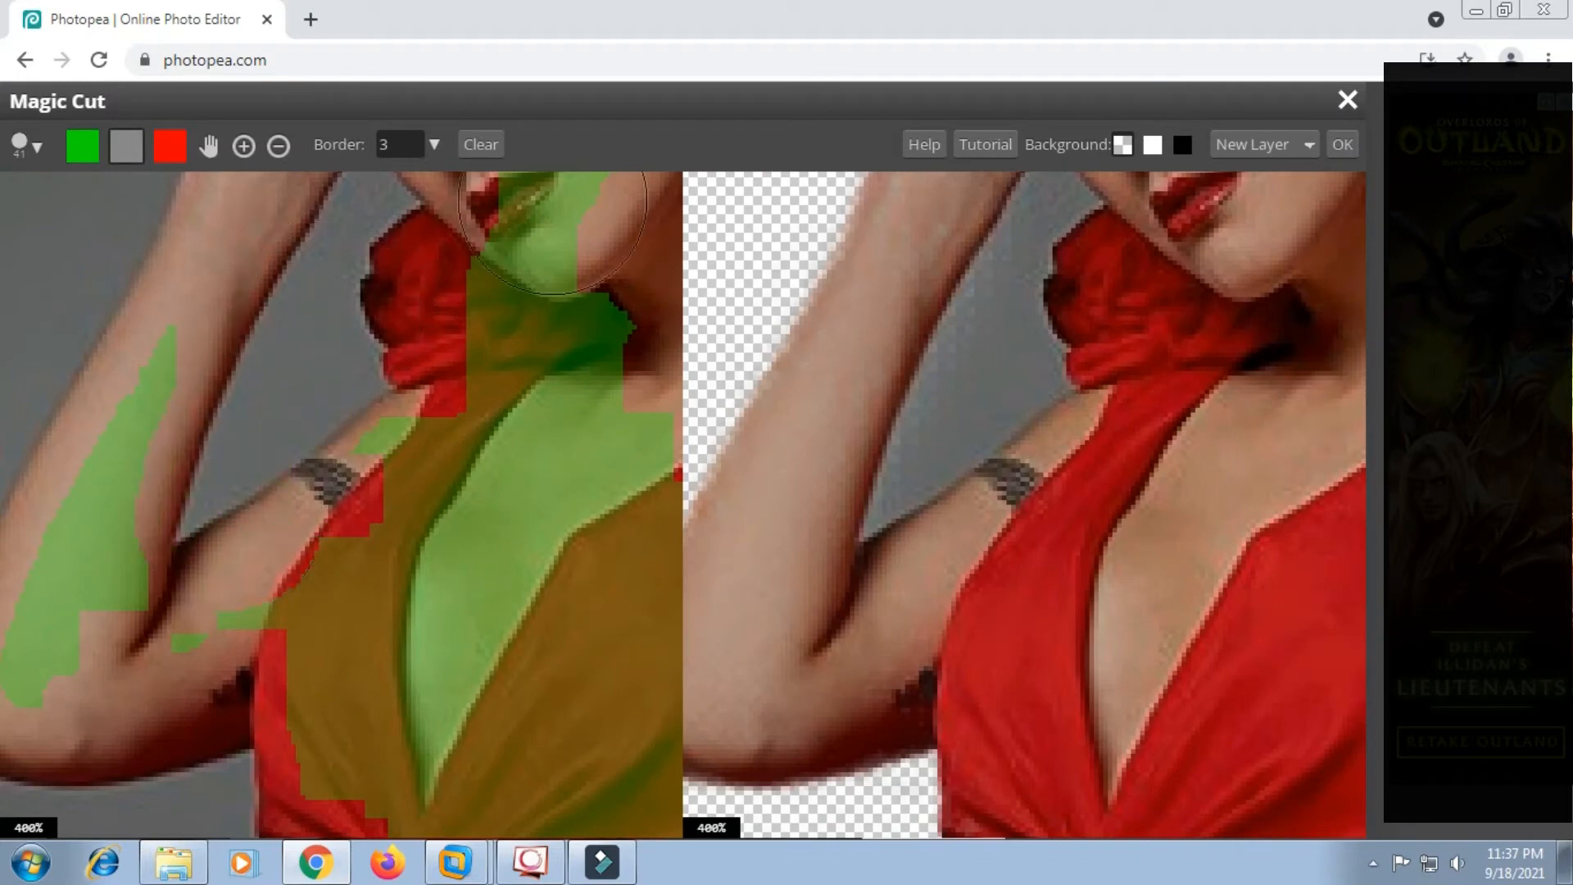
With a size 14 brush, mark the gap inside the raised arm as background and the tattoo on the upper arm as foreground.
{"action": "left_click", "coordinate": [35, 147]}
{"action": "left_click", "coordinate": [175, 208]}
{"action": "left_click", "coordinate": [547, 107]}
{"action": "left_click", "coordinate": [170, 147]}
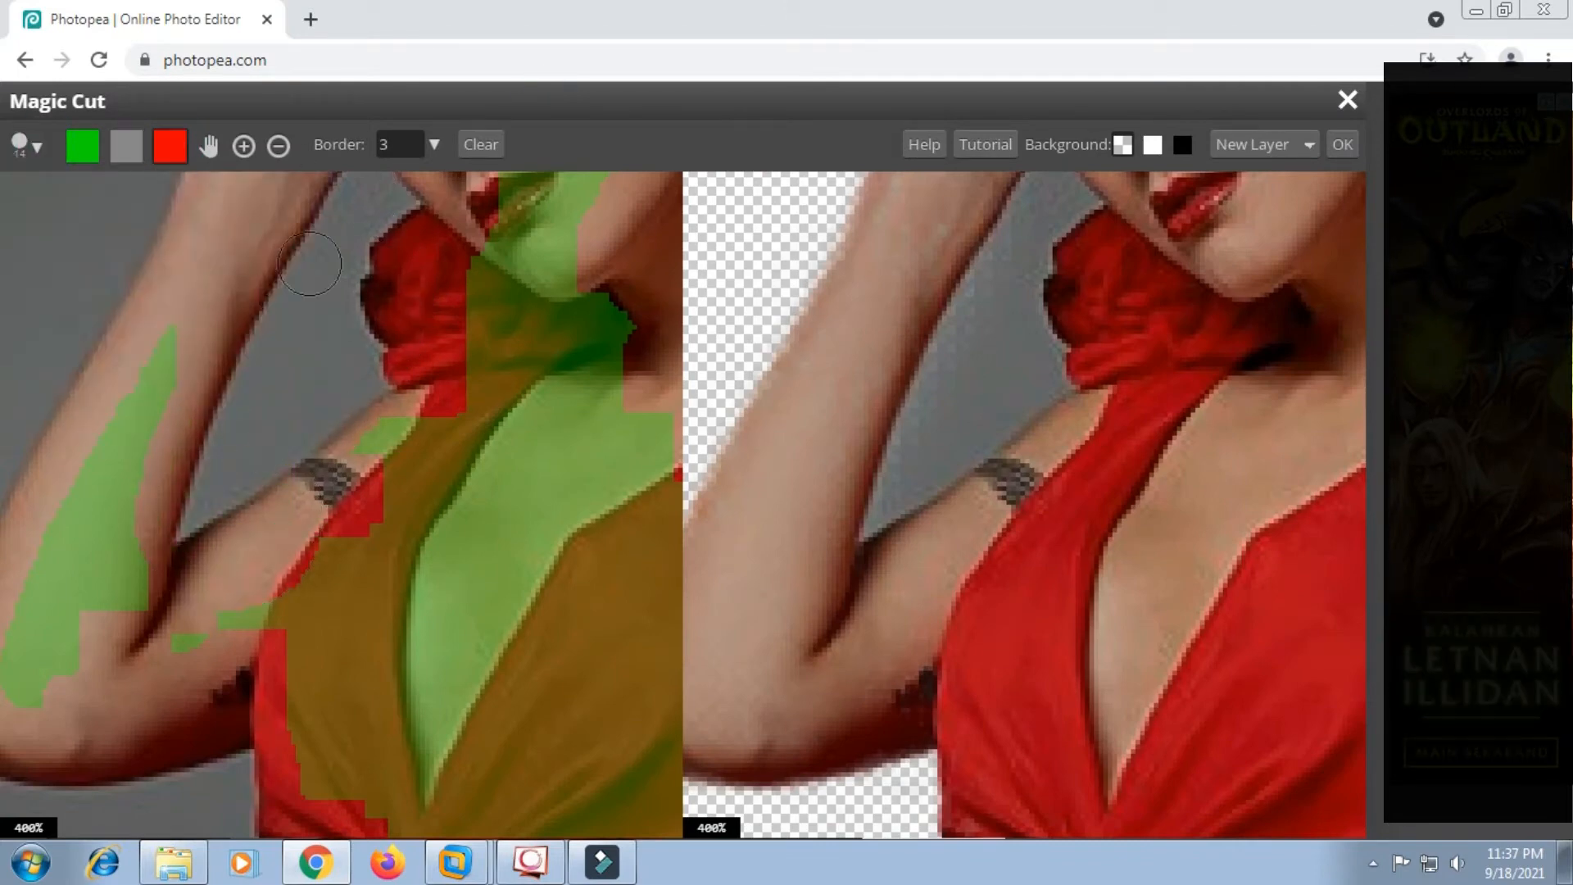
{"action": "left_click_drag", "start_coordinate": [300, 348], "coordinate": [298, 379]}
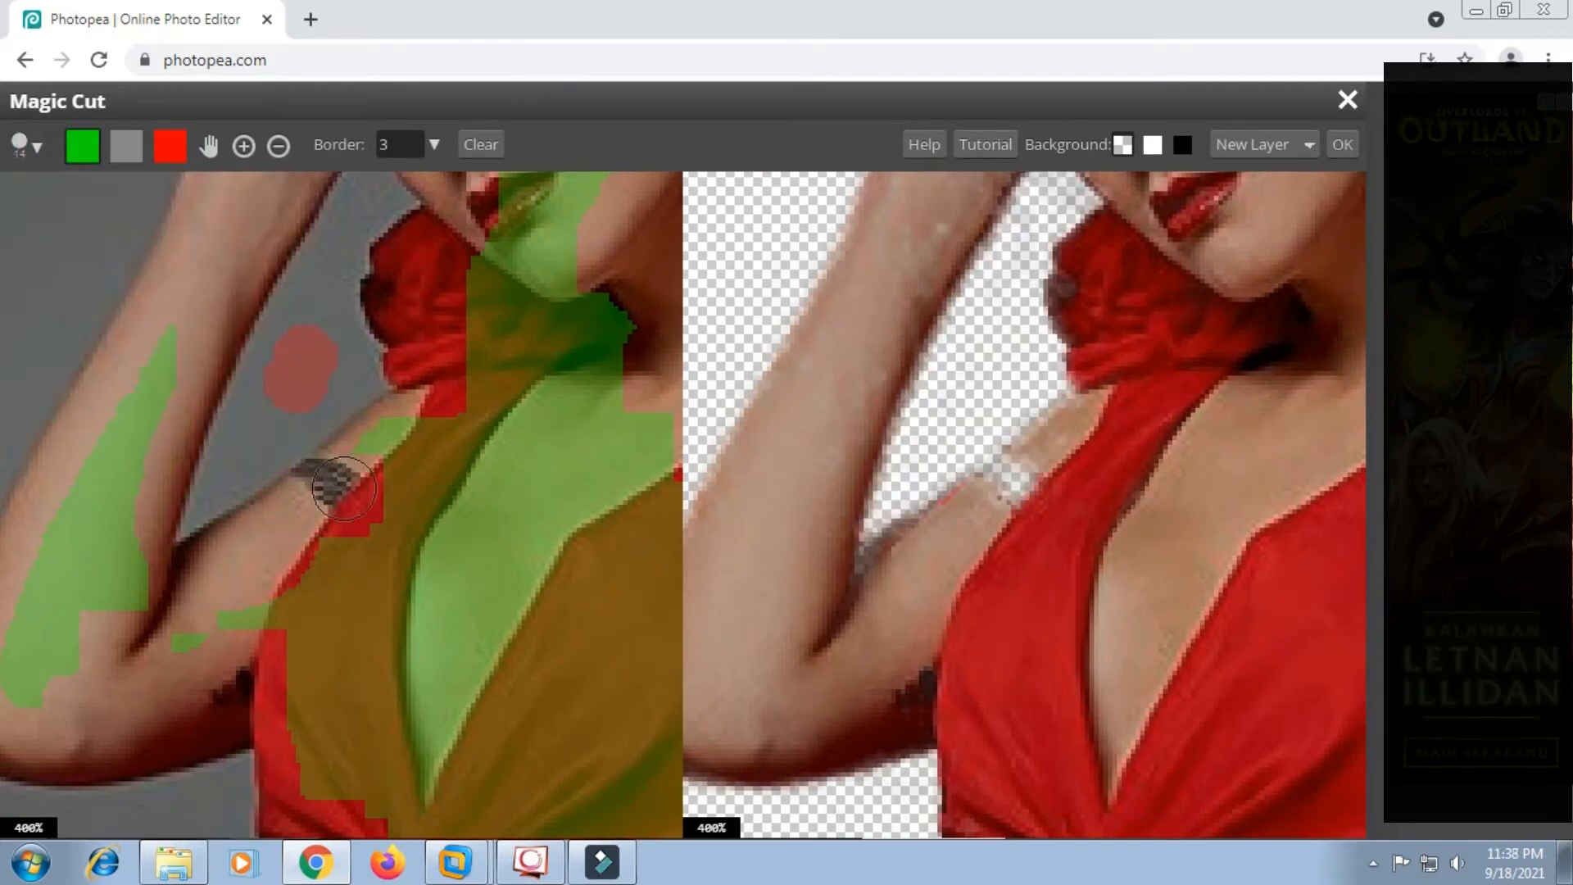
{"action": "left_click", "coordinate": [344, 489]}
{"action": "left_click", "coordinate": [325, 497]}
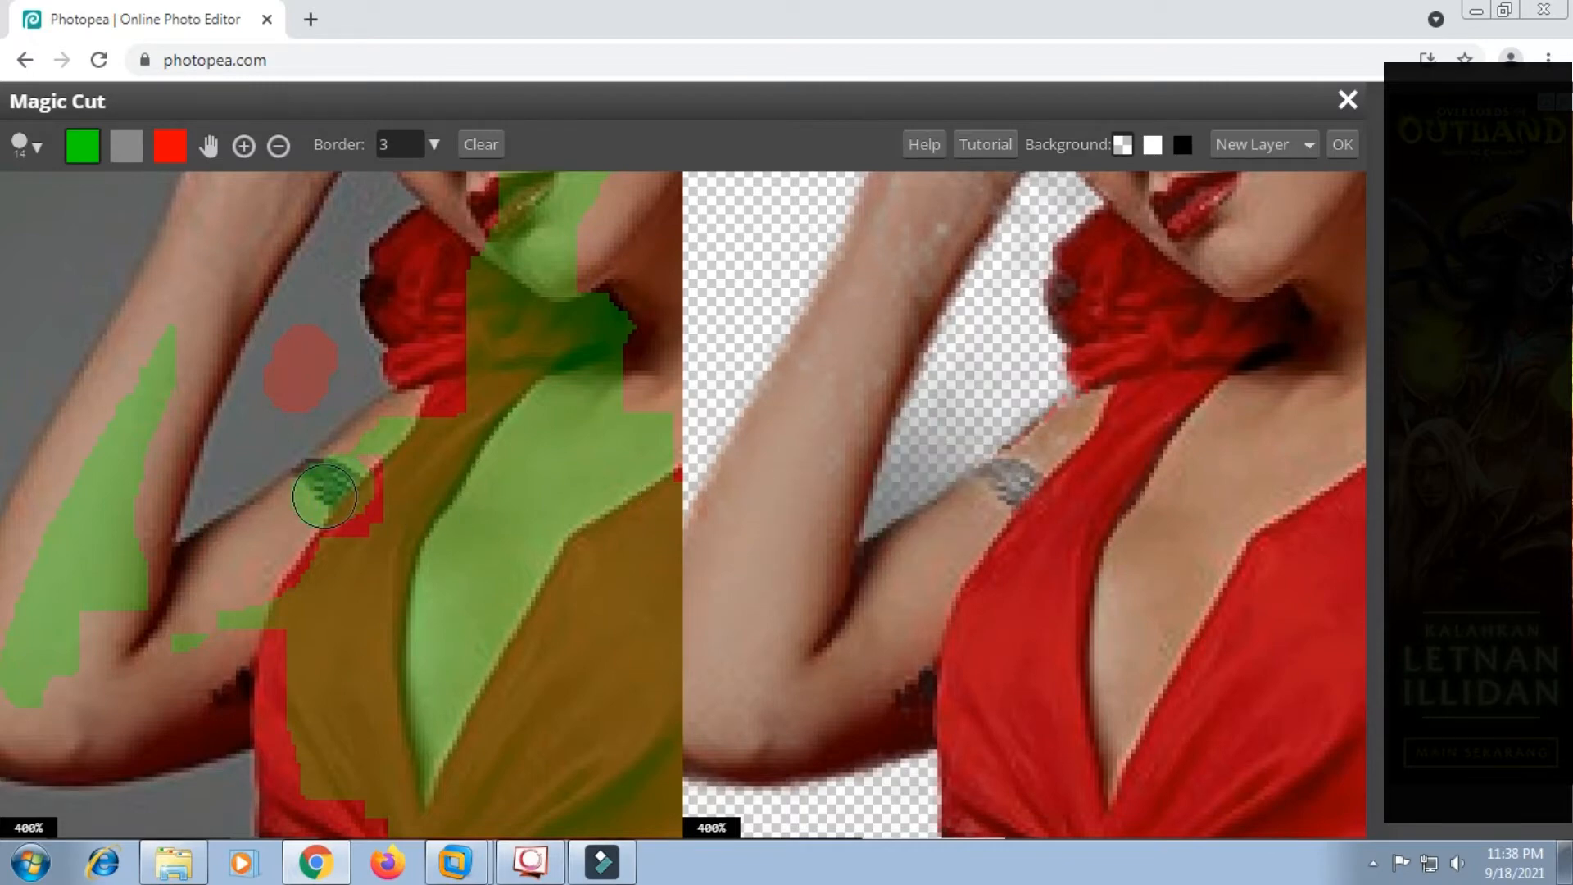
Mark the grey gap between the bent arm and the waist as background.
{"action": "left_click_drag", "start_coordinate": [1254, 364], "coordinate": [847, 369]}
{"action": "left_click_drag", "start_coordinate": [1065, 697], "coordinate": [739, 337]}
{"action": "left_click", "coordinate": [170, 147]}
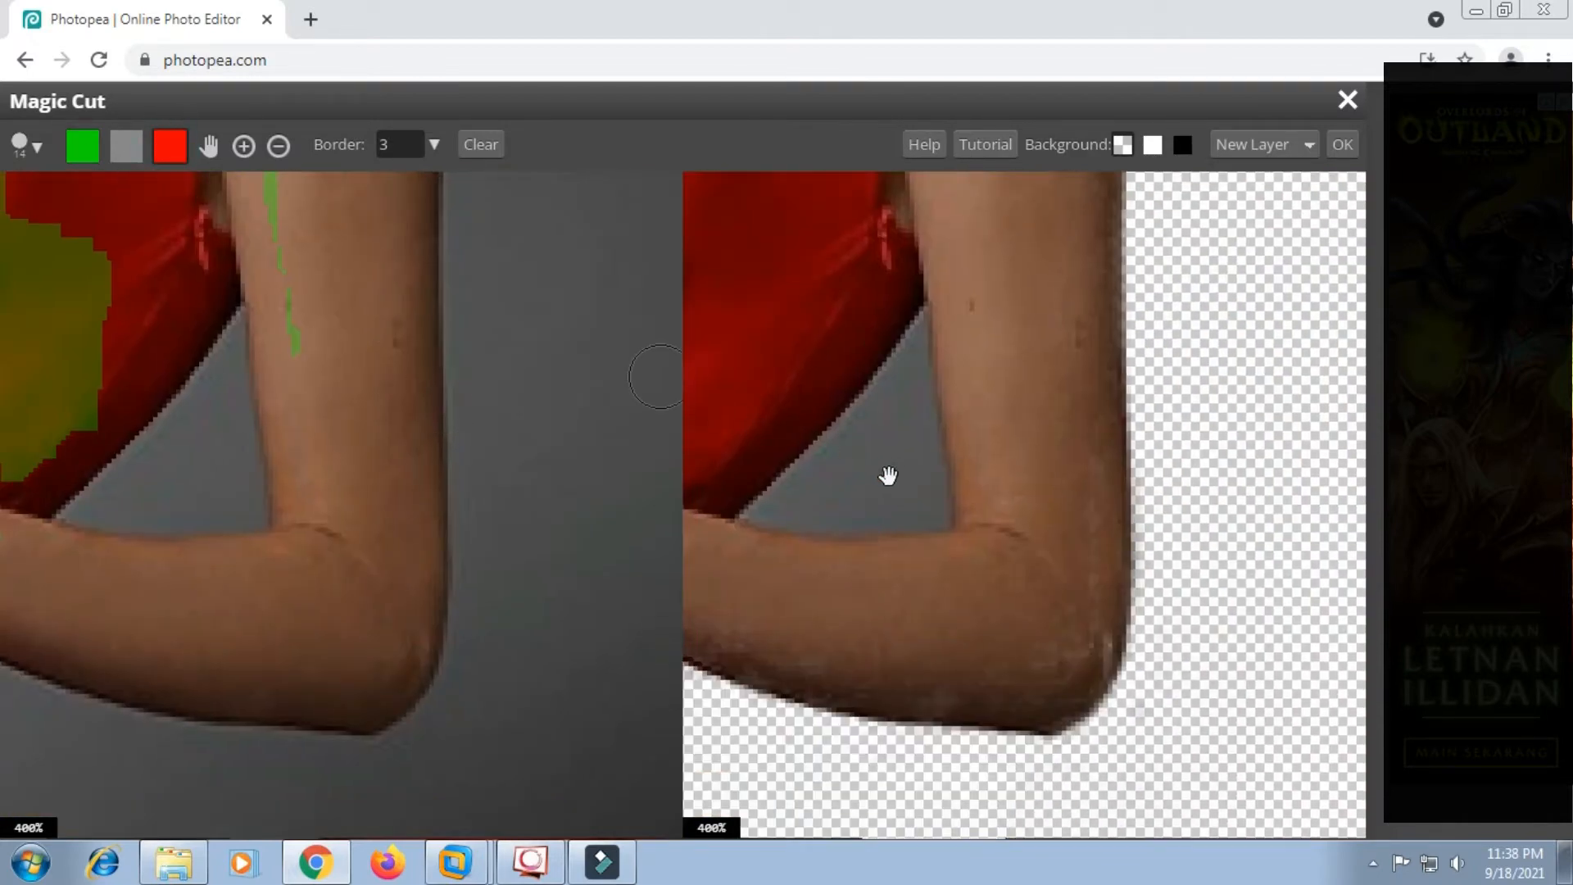
{"action": "left_click", "coordinate": [195, 460]}
Set the Magic Cut output to Raster Mask and apply the cutout to the photo layer.
{"action": "left_click_drag", "start_coordinate": [821, 336], "coordinate": [1021, 616]}
{"action": "scroll", "coordinate": [1022, 616], "scroll_direction": "down", "scroll_amount": 5}
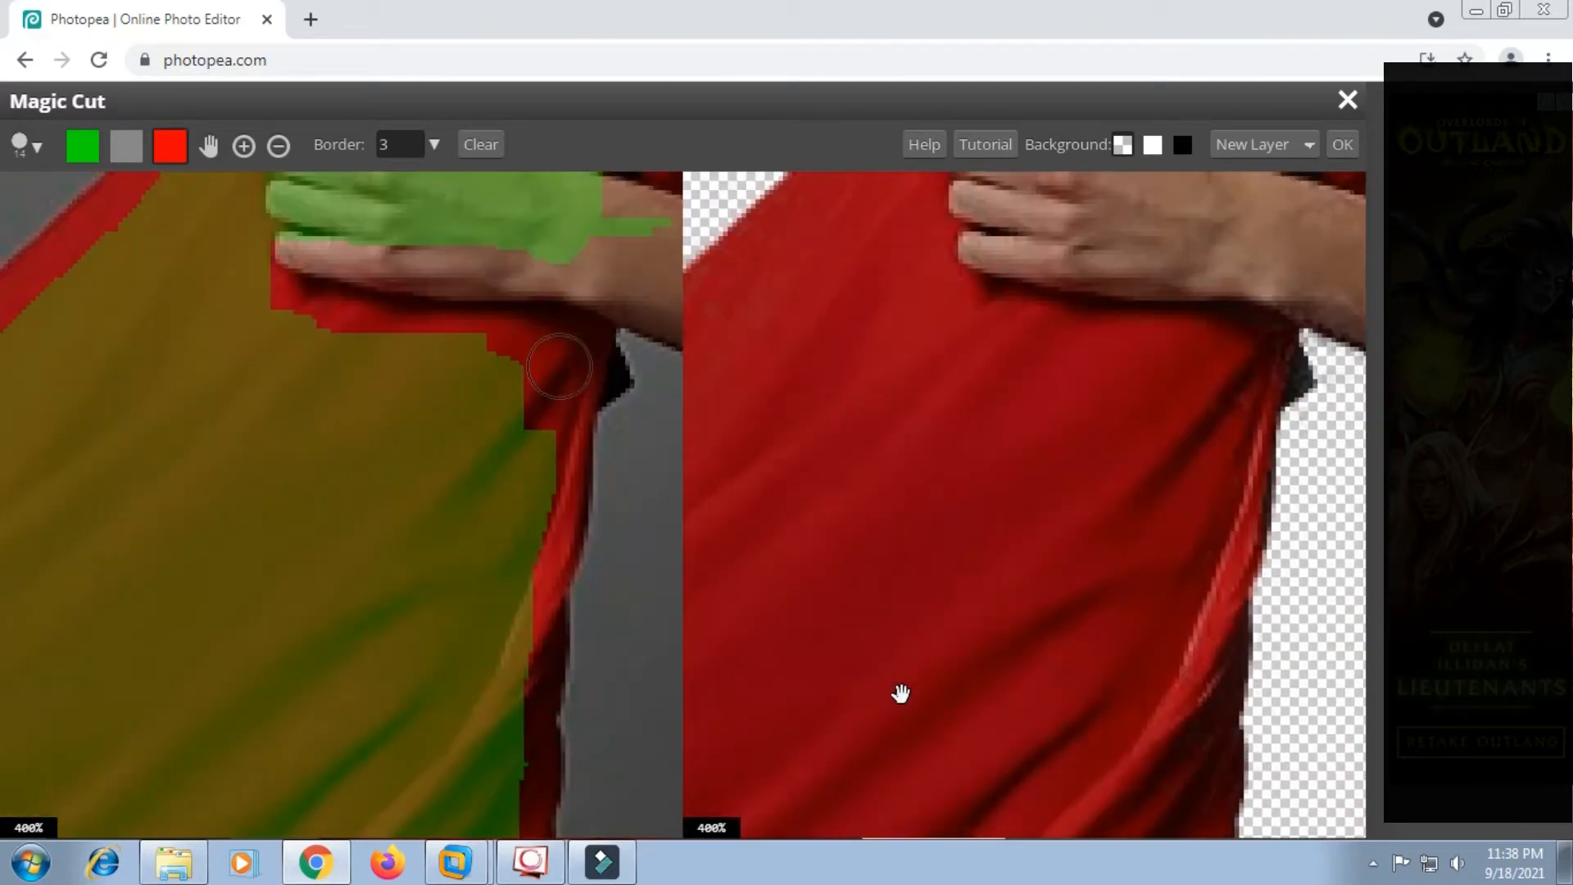
{"action": "scroll", "coordinate": [1115, 386], "scroll_direction": "up", "scroll_amount": 2}
{"action": "scroll", "coordinate": [1114, 387], "scroll_direction": "down", "scroll_amount": 1}
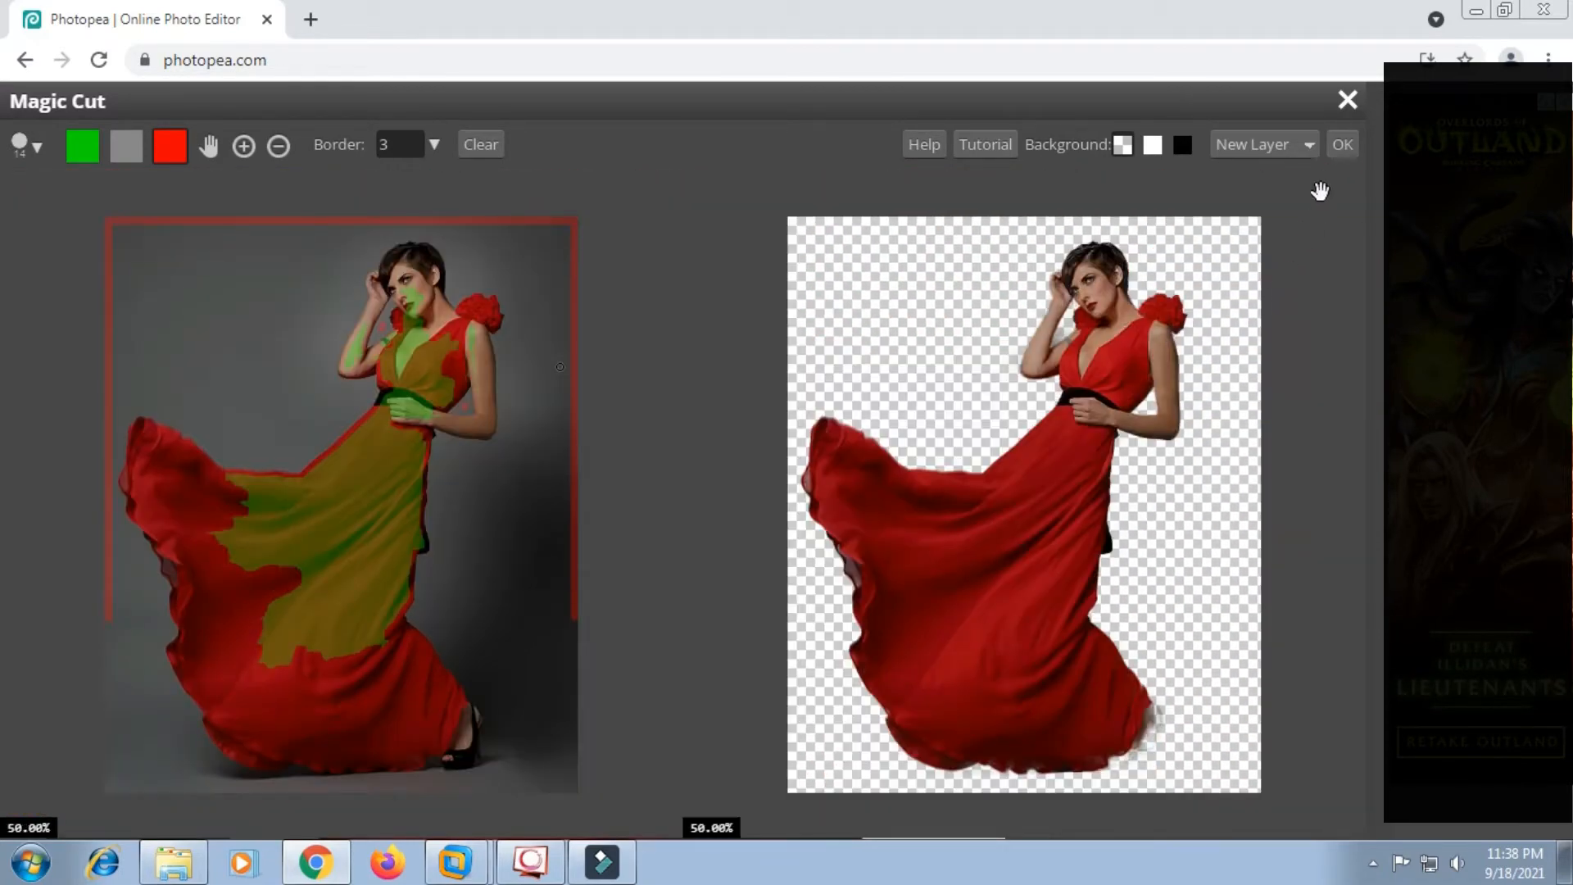
{"action": "left_click", "coordinate": [1307, 145]}
{"action": "left_click", "coordinate": [1270, 195]}
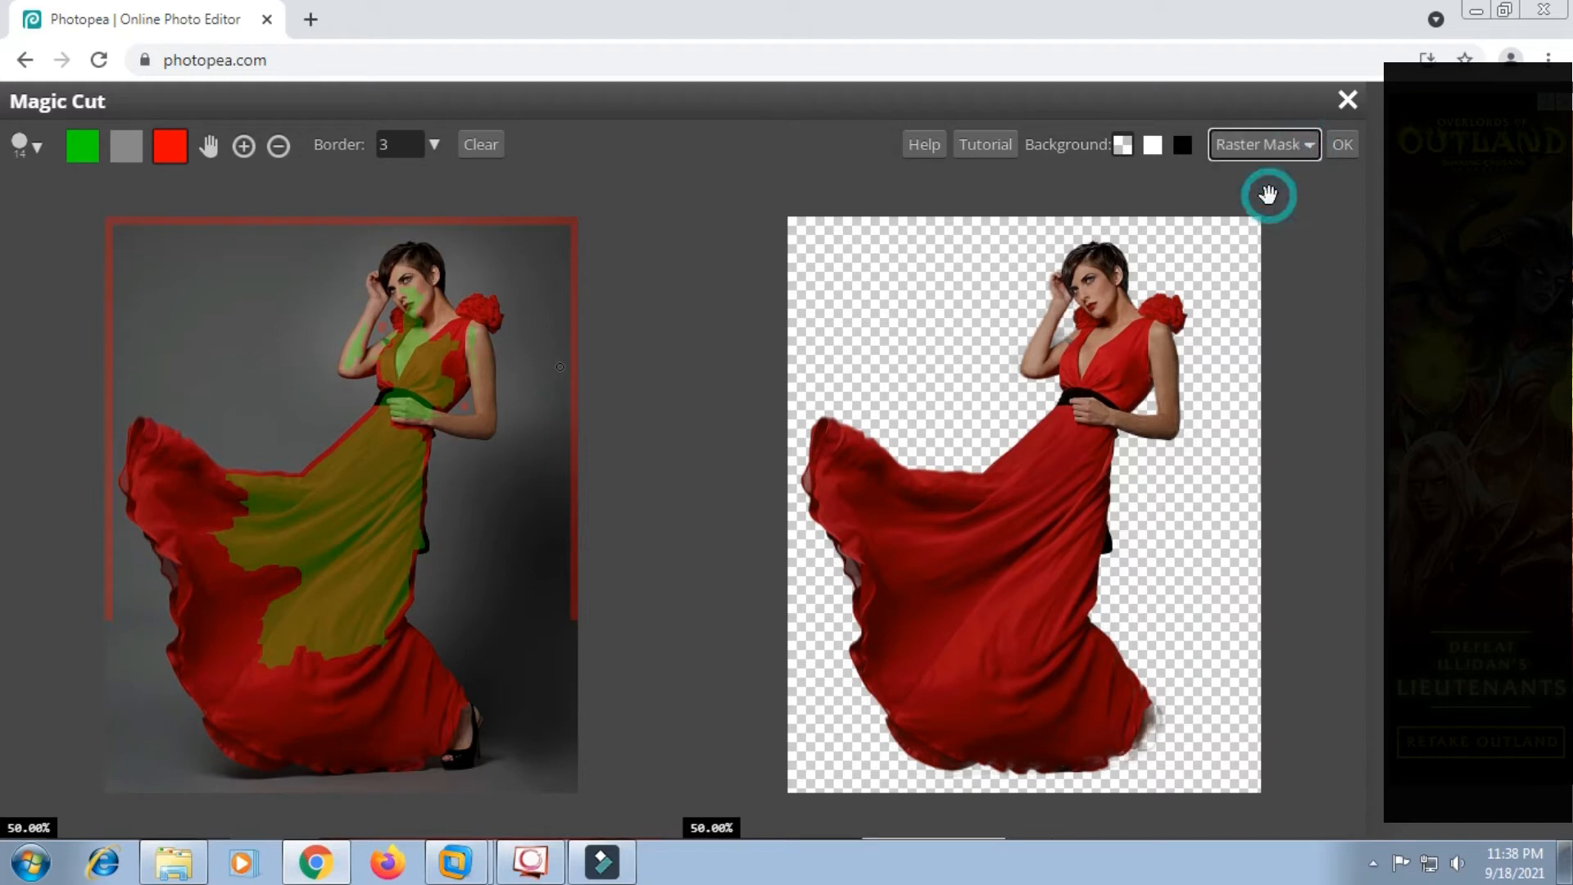
{"action": "left_click", "coordinate": [1345, 148]}
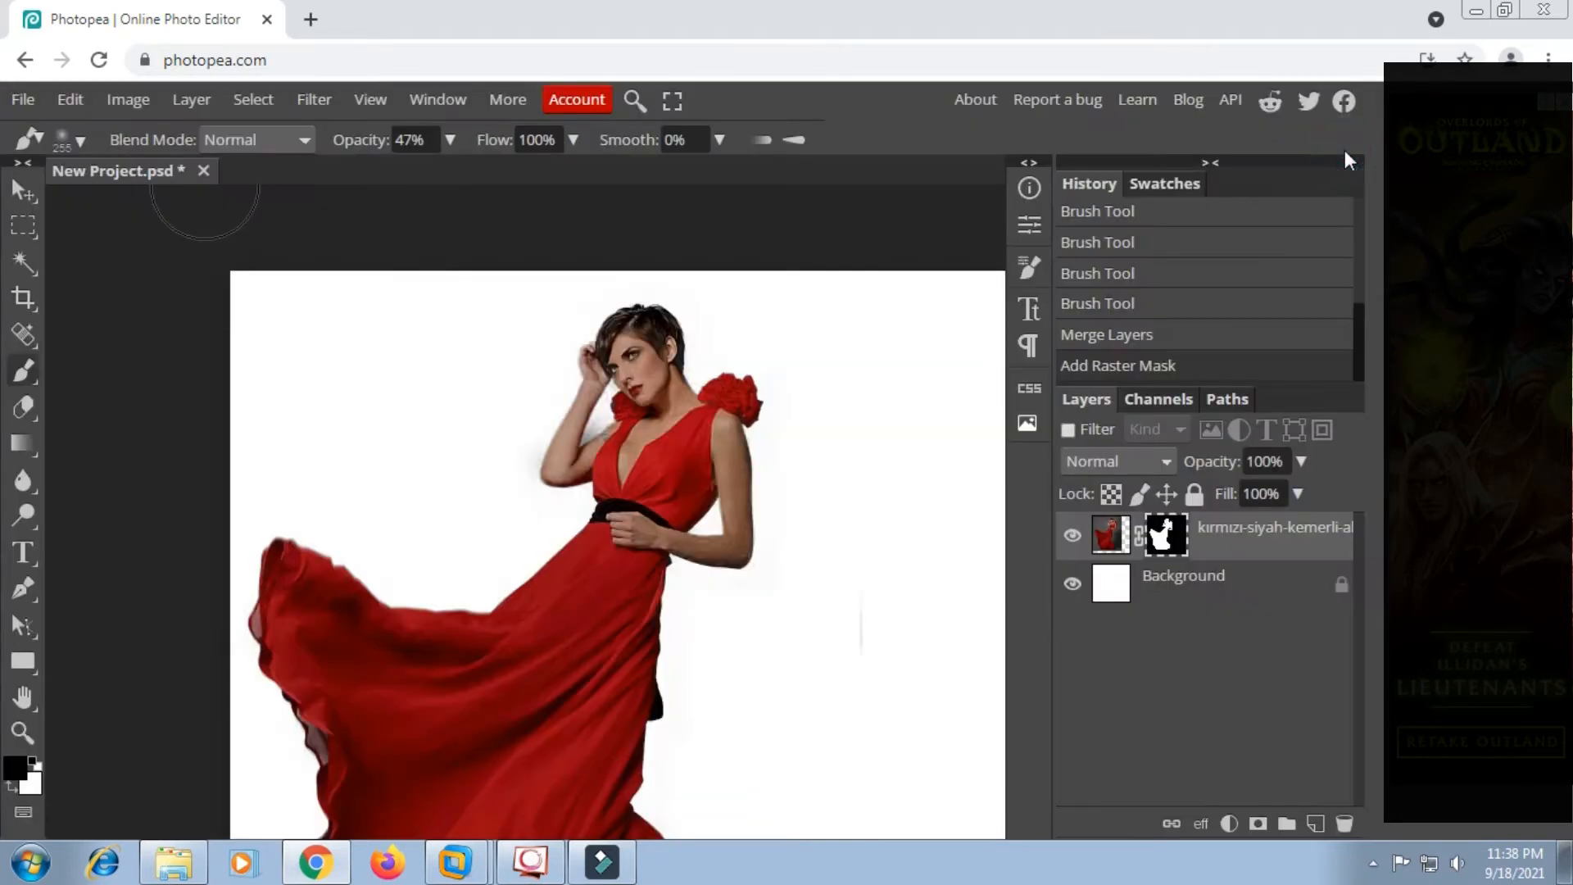
Hide the white Background layer and inspect the cutout's edges against transparency.
{"action": "left_click", "coordinate": [1072, 583]}
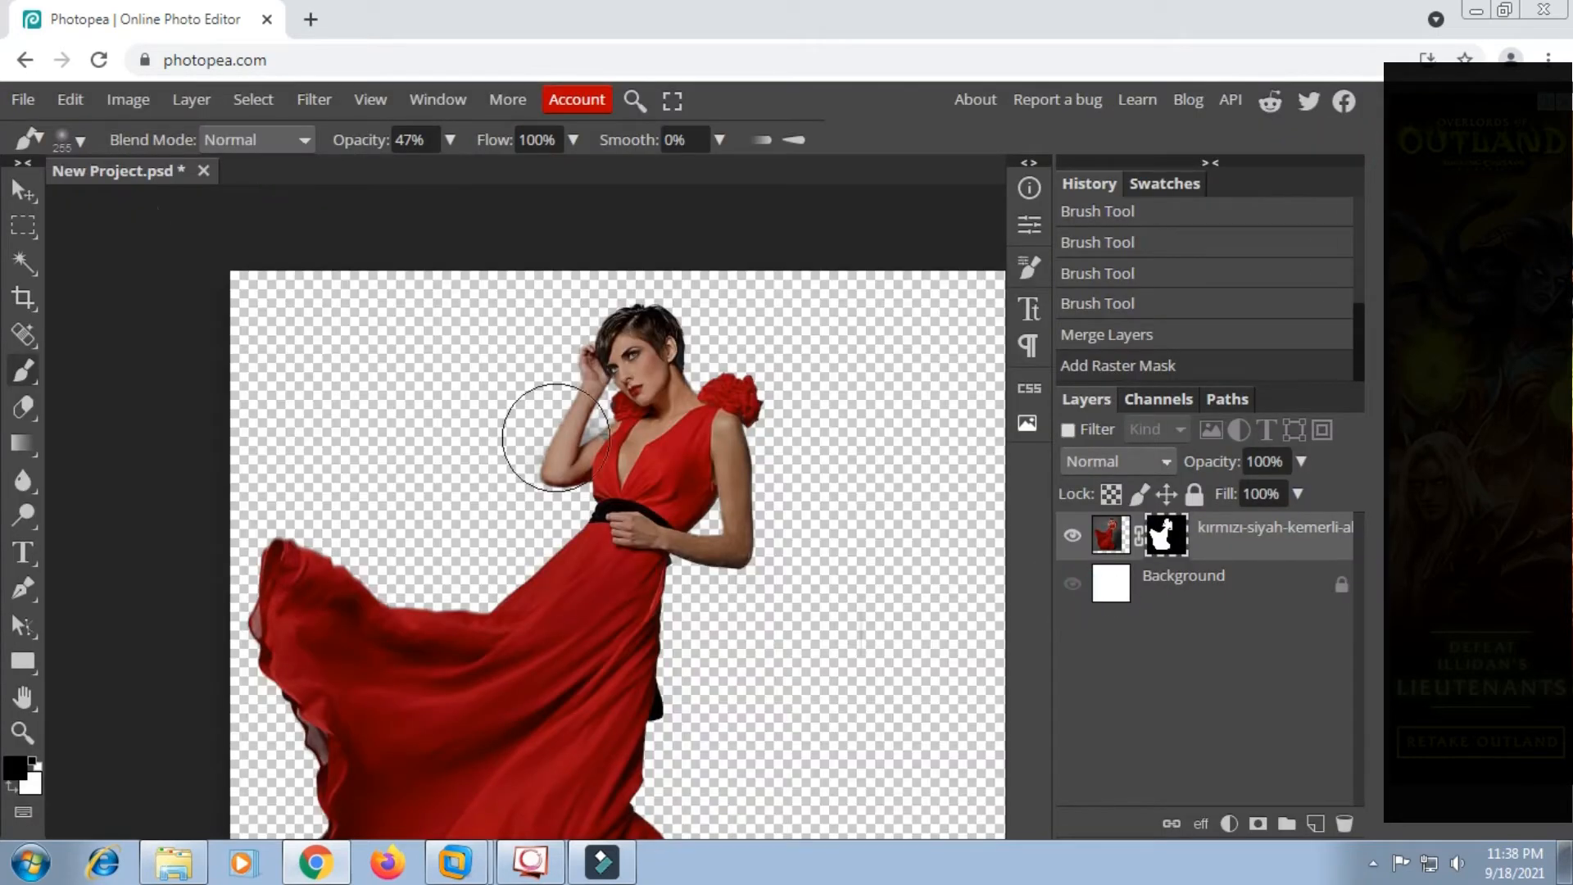
{"action": "scroll", "coordinate": [647, 533], "scroll_direction": "up", "scroll_amount": 3}
{"action": "scroll", "coordinate": [659, 578], "scroll_direction": "down", "scroll_amount": 2}
{"action": "scroll", "coordinate": [623, 487], "scroll_direction": "up", "scroll_amount": 5}
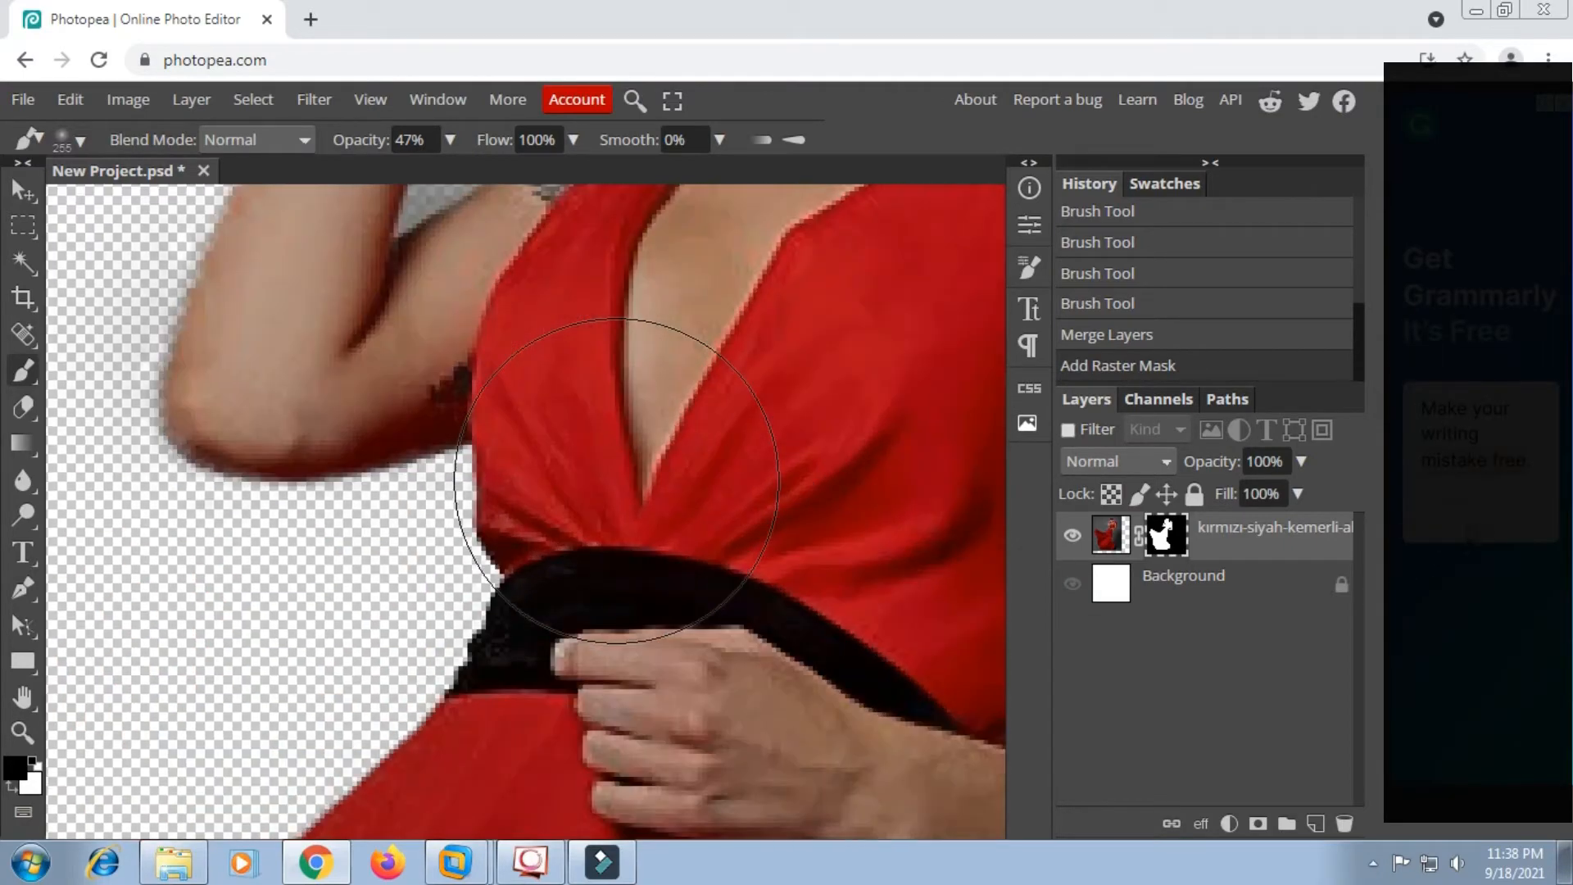
With a soft black 10 px brush, paint out the leftover grey on the mask inside the raised arm.
{"action": "mouse_move", "coordinate": [594, 374]}
{"action": "left_mouse_down"}
{"action": "mouse_move", "coordinate": [608, 450]}
{"action": "mouse_move", "coordinate": [747, 752]}
{"action": "left_mouse_up"}
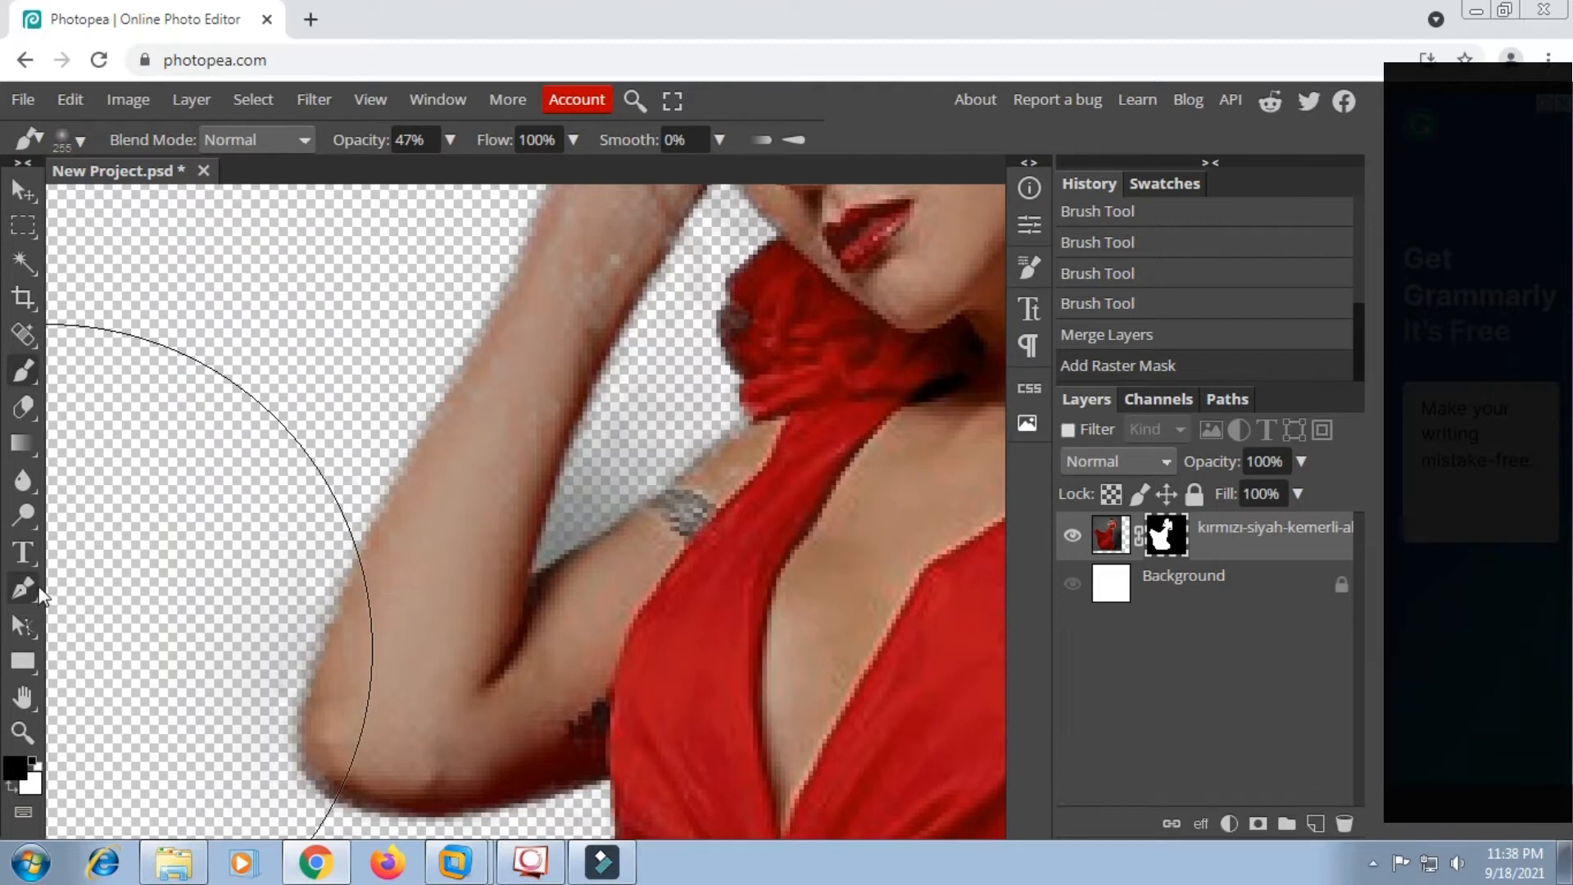
{"action": "right_click", "coordinate": [358, 373]}
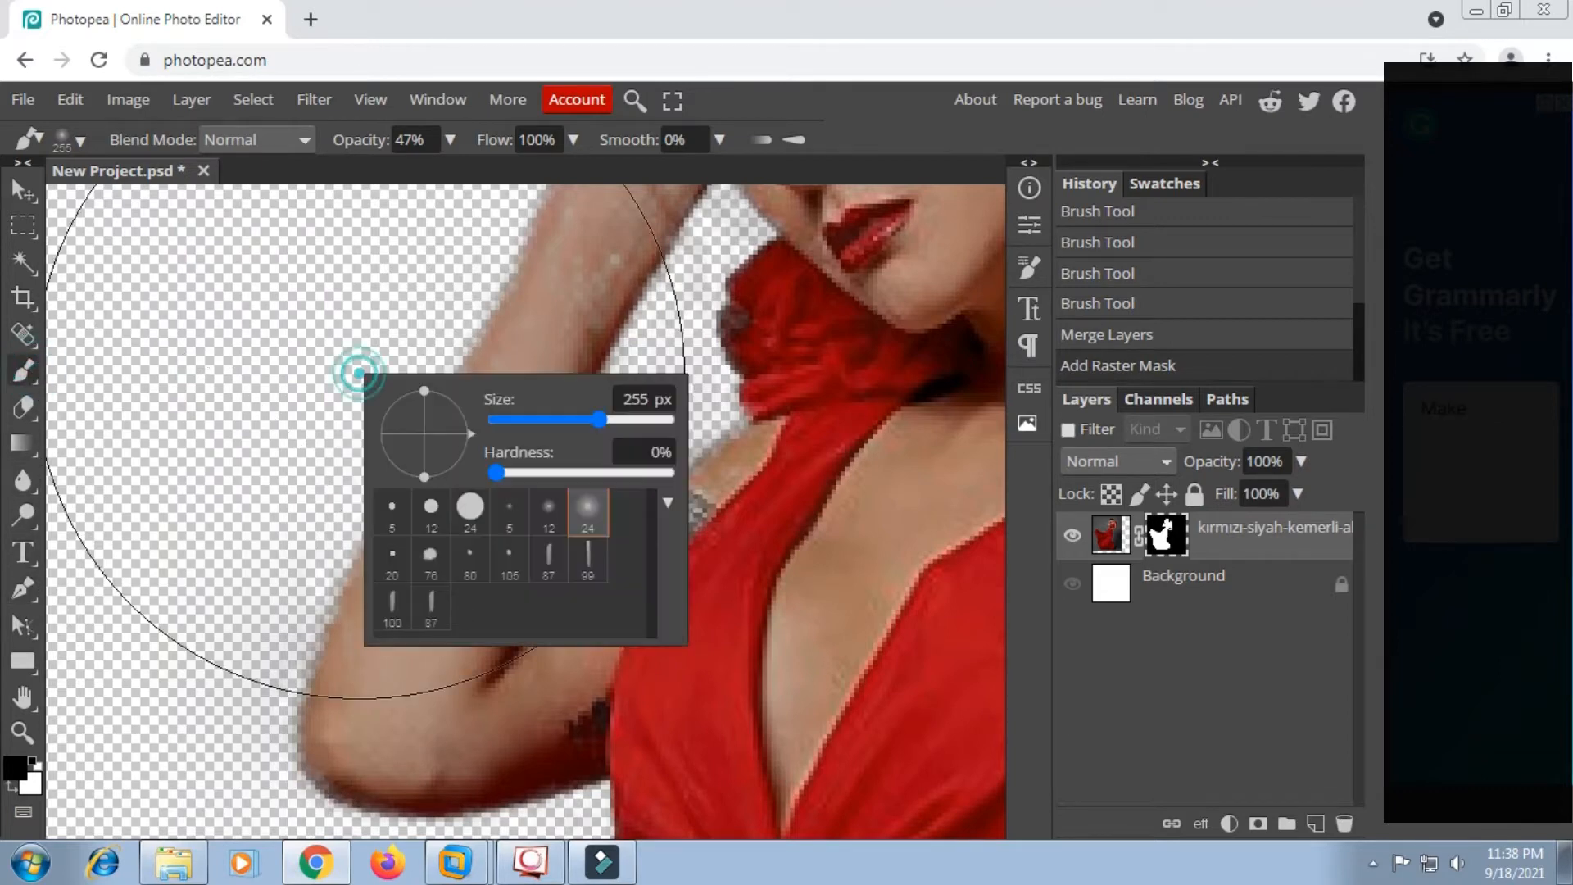
{"action": "left_click", "coordinate": [553, 420]}
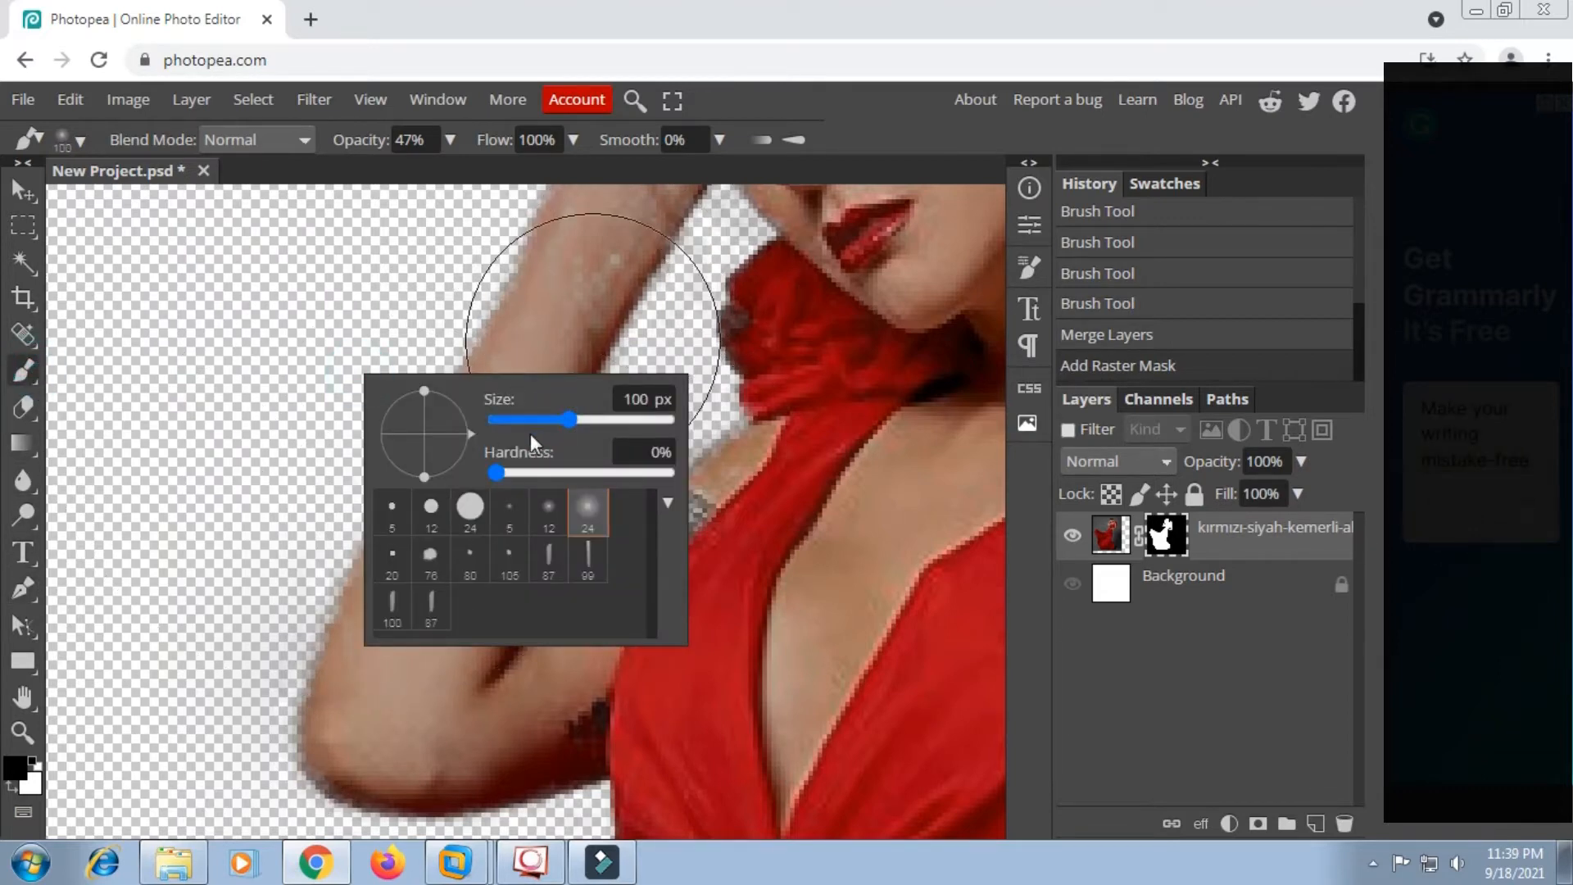
{"action": "left_click", "coordinate": [525, 421]}
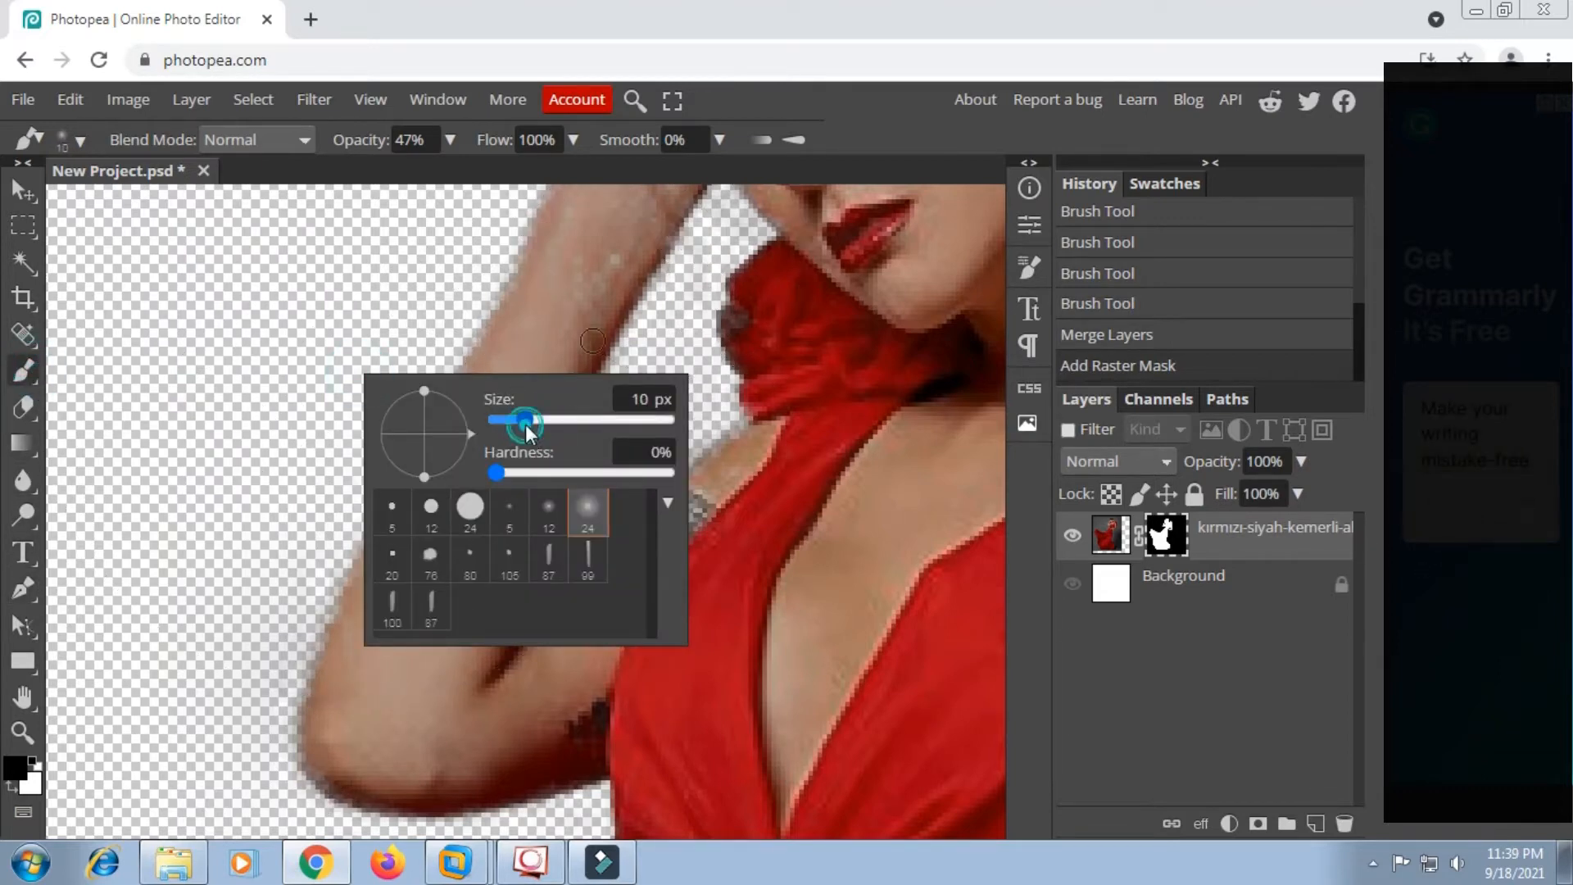
{"action": "left_click", "coordinate": [731, 112]}
{"action": "scroll", "coordinate": [520, 492], "scroll_direction": "up", "scroll_amount": 2}
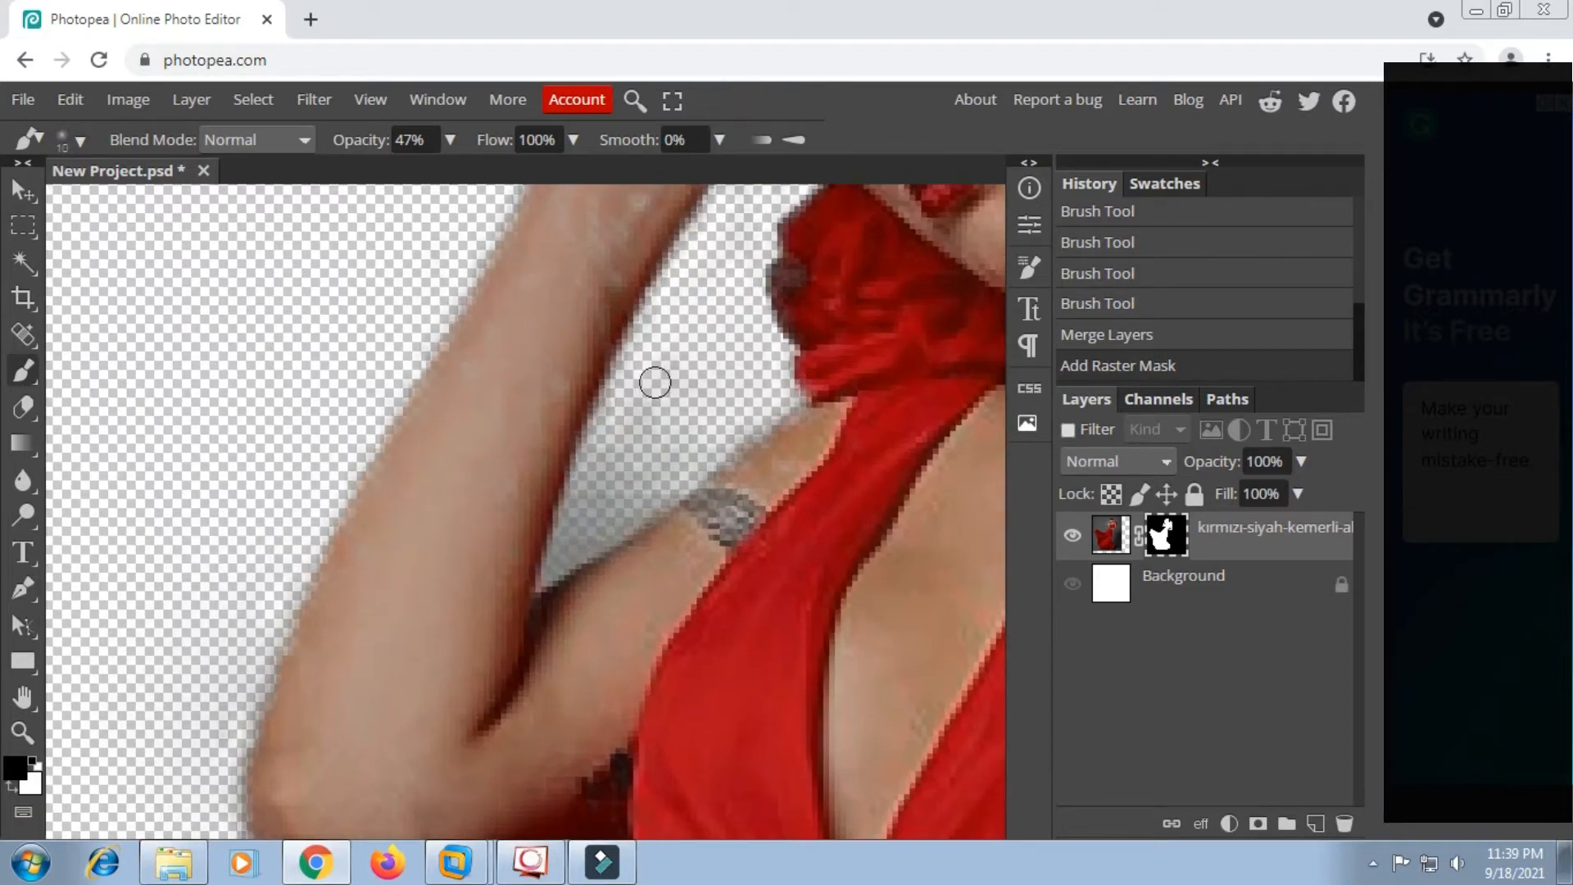
{"action": "mouse_move", "coordinate": [608, 475]}
{"action": "left_mouse_down"}
{"action": "mouse_move", "coordinate": [573, 520]}
{"action": "mouse_move", "coordinate": [699, 439]}
{"action": "mouse_move", "coordinate": [573, 544]}
{"action": "mouse_move", "coordinate": [720, 414]}
{"action": "mouse_move", "coordinate": [741, 365]}
{"action": "mouse_move", "coordinate": [705, 418]}
{"action": "left_mouse_up"}
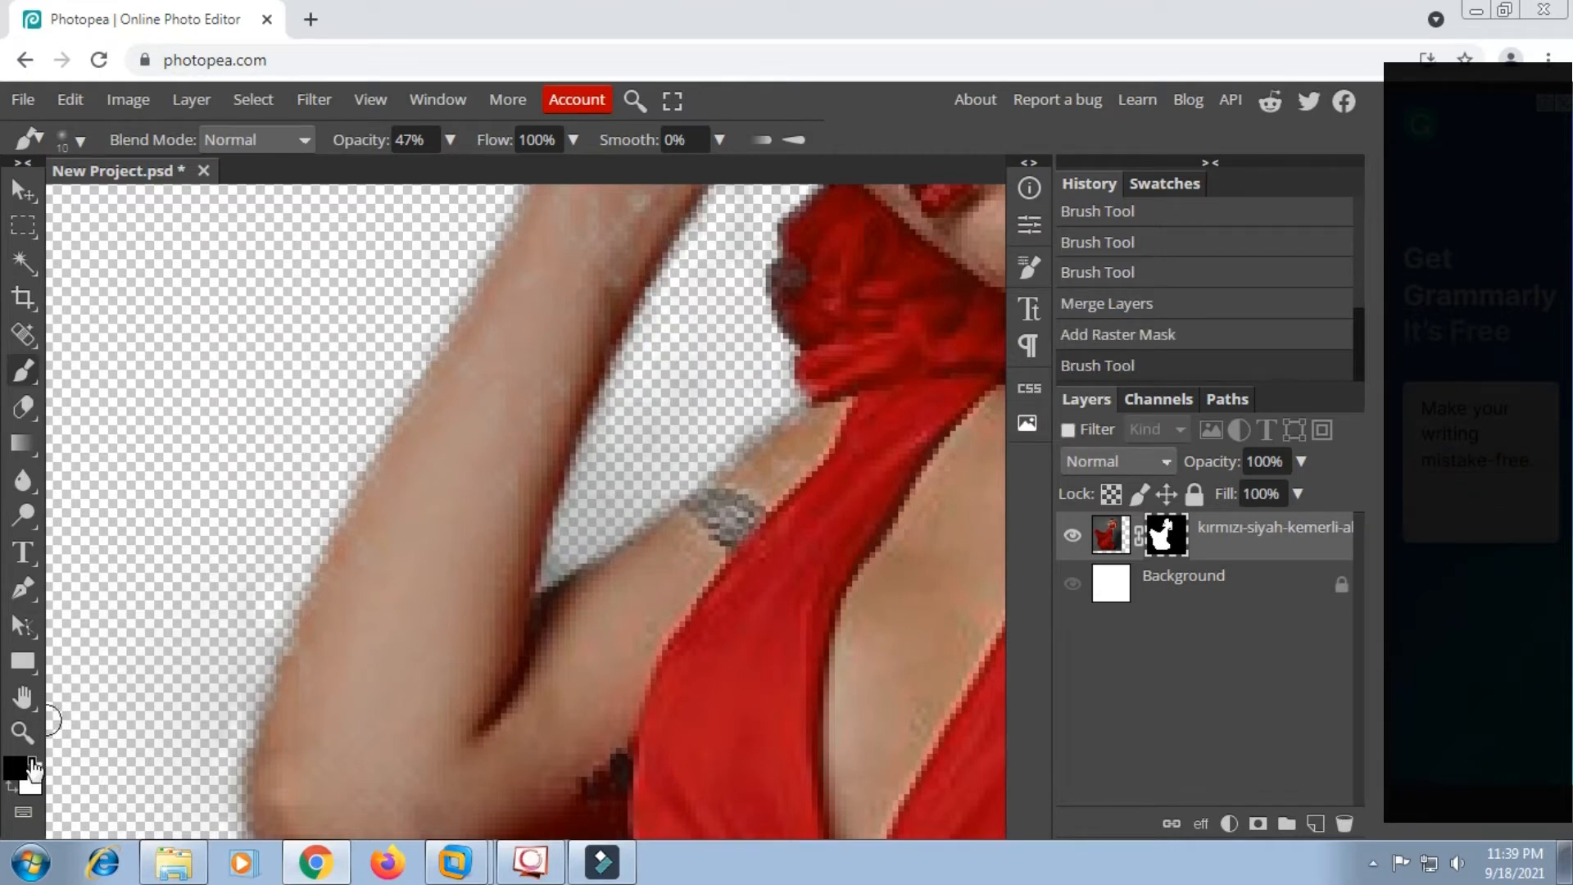
Swap the foreground color to white and paint on the mask to restore the upper arm near the inner elbow.
{"action": "left_click", "coordinate": [12, 787]}
{"action": "left_click", "coordinate": [15, 768]}
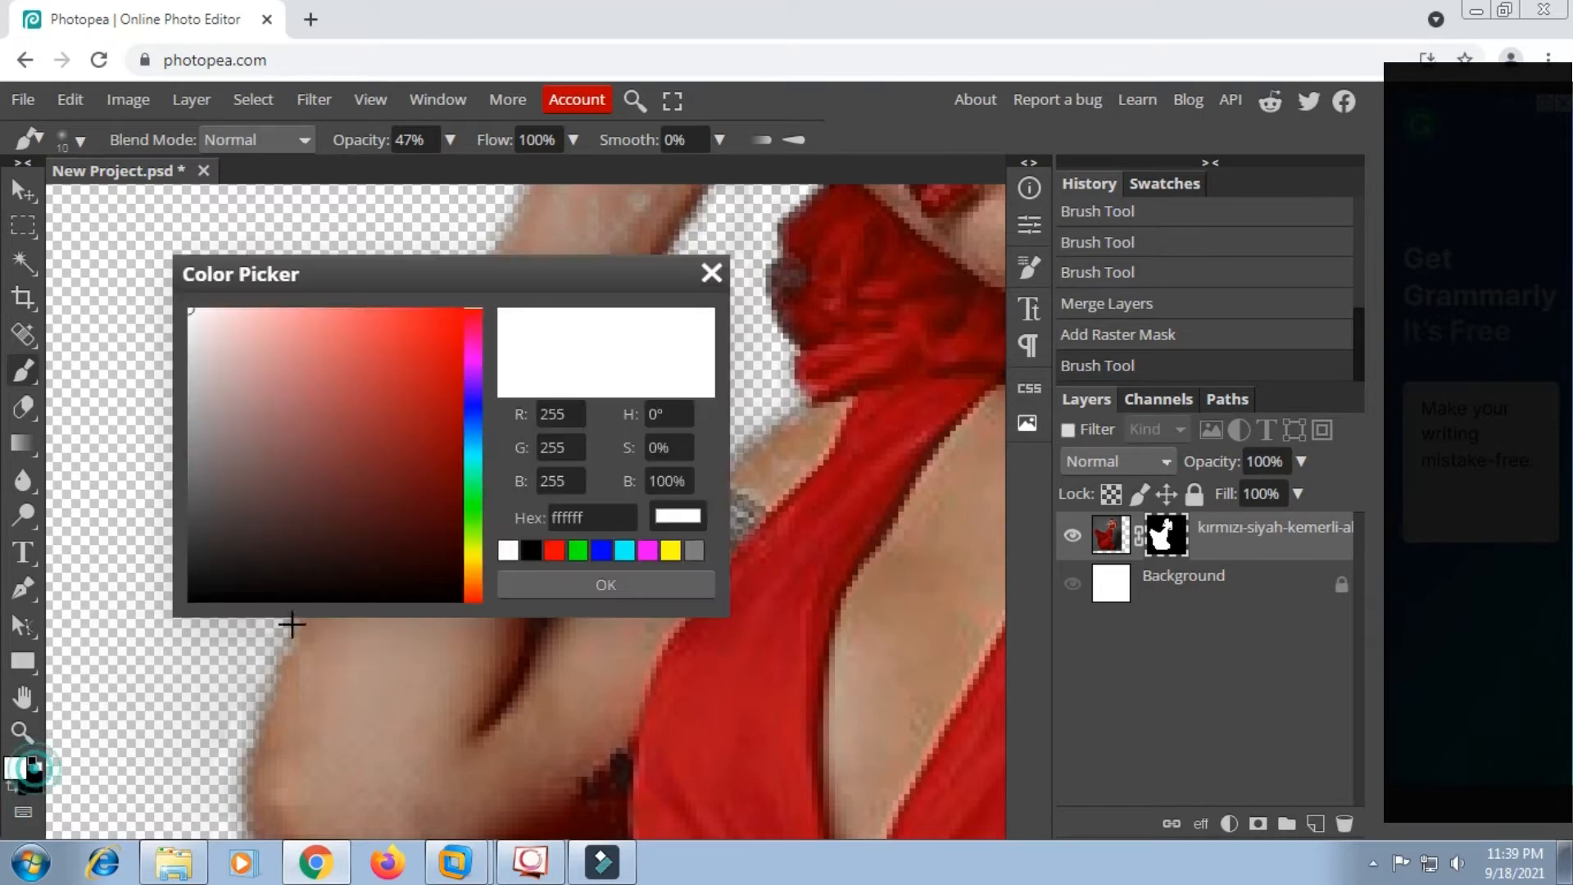
{"action": "left_click", "coordinate": [645, 583]}
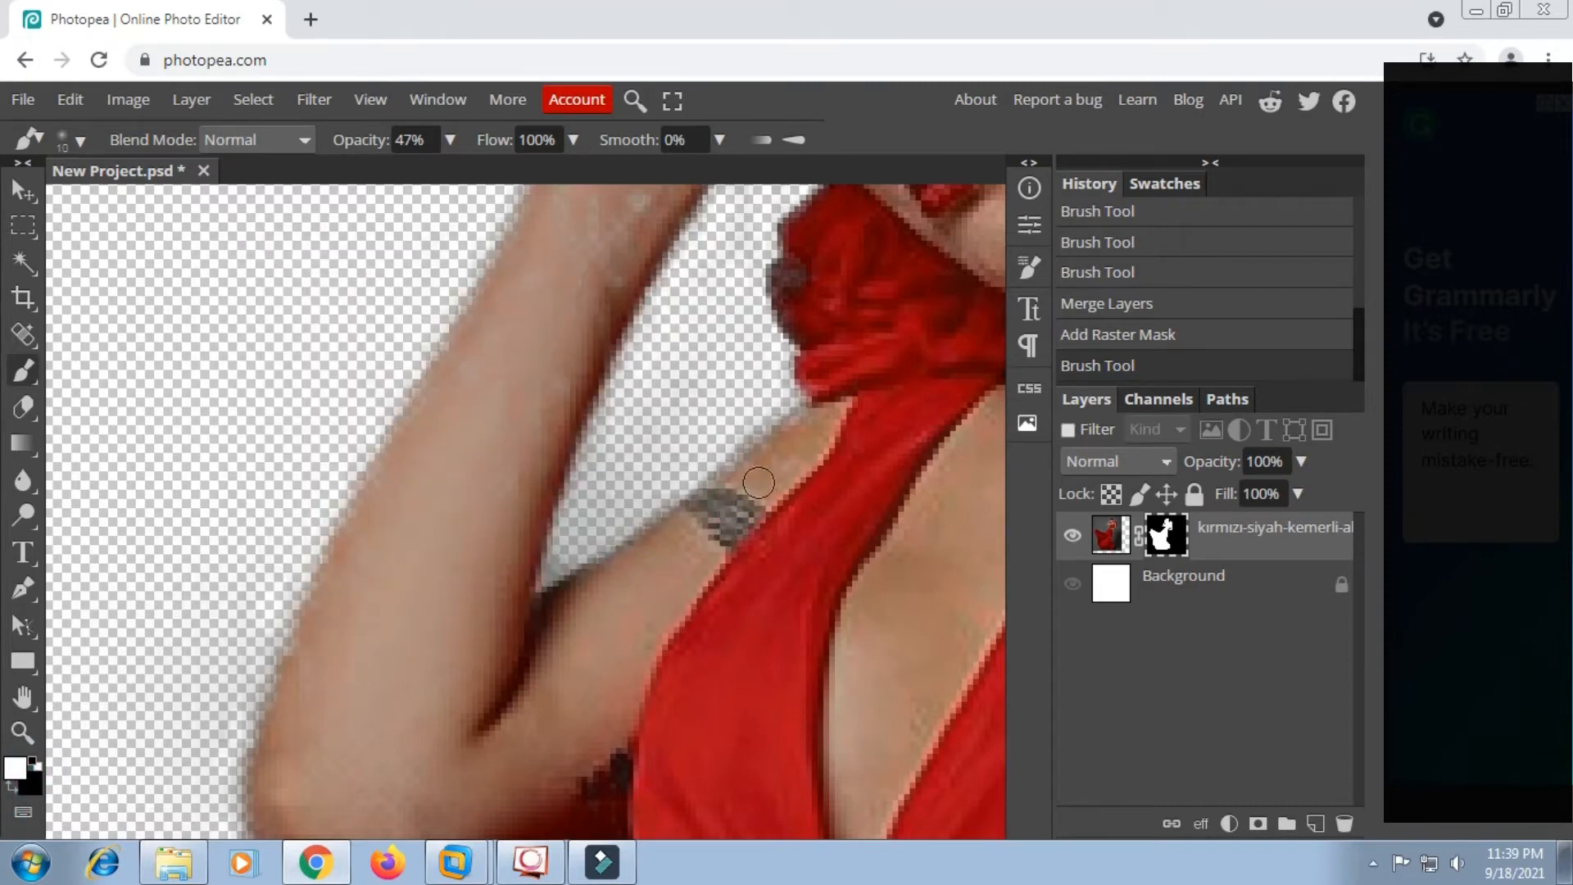
{"action": "left_click", "coordinate": [581, 620]}
Check the cutout's edges around the face, arms and dress, and apply the raster mask permanently to the woman's layer.
{"action": "scroll", "coordinate": [743, 531], "scroll_direction": "down", "scroll_amount": 3}
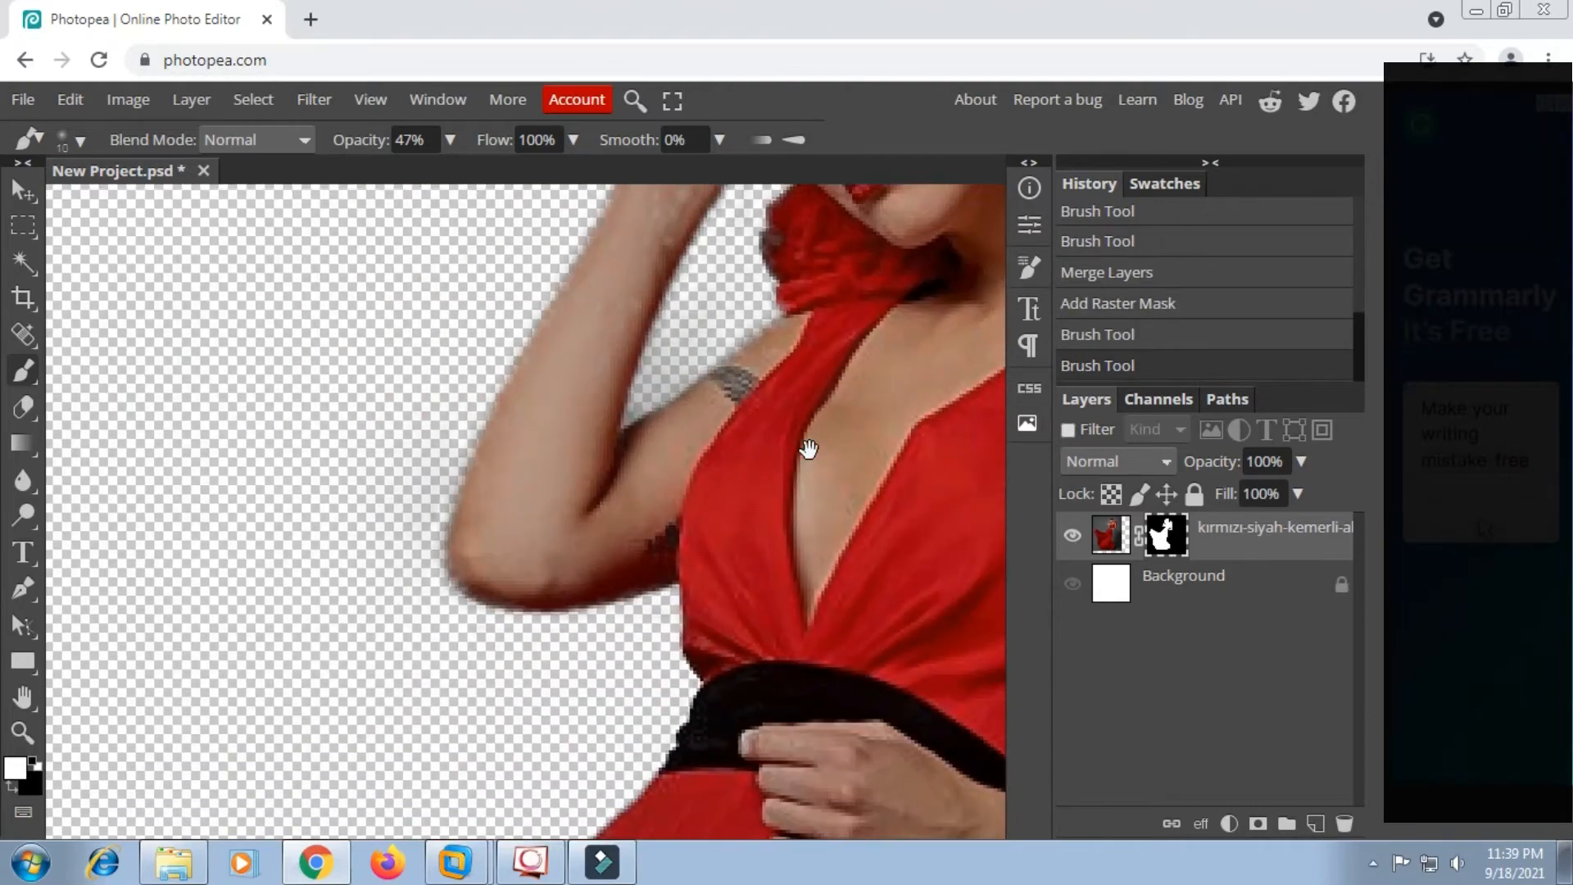
{"action": "left_click_drag", "start_coordinate": [809, 449], "coordinate": [636, 603]}
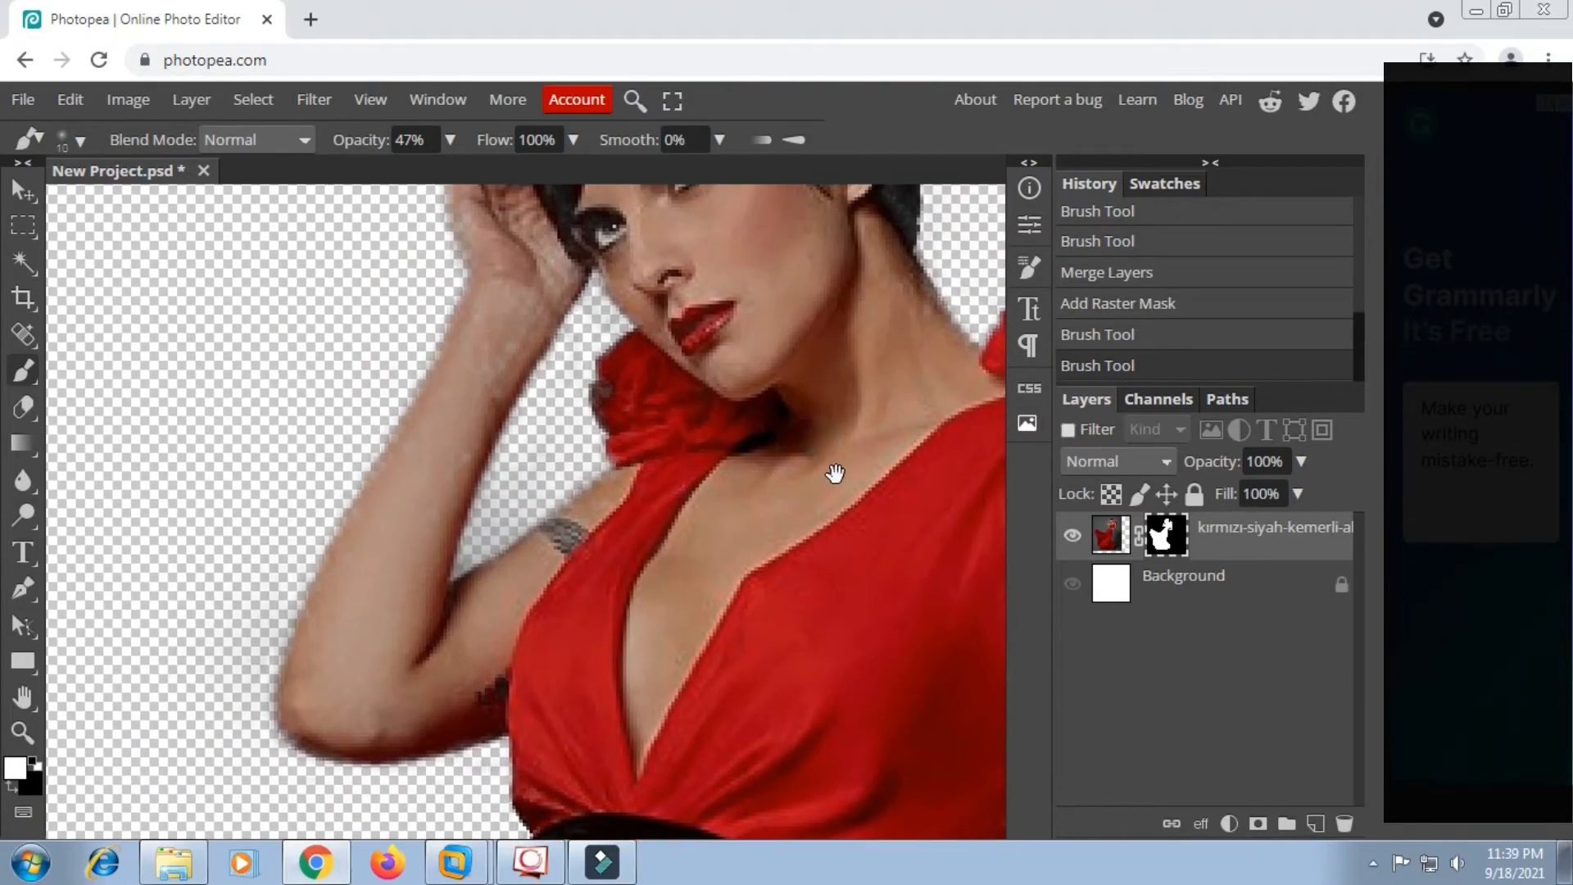
{"action": "left_click_drag", "start_coordinate": [836, 475], "coordinate": [779, 646]}
{"action": "left_click_drag", "start_coordinate": [790, 569], "coordinate": [725, 522]}
{"action": "scroll", "coordinate": [725, 522], "scroll_direction": "down", "scroll_amount": 3}
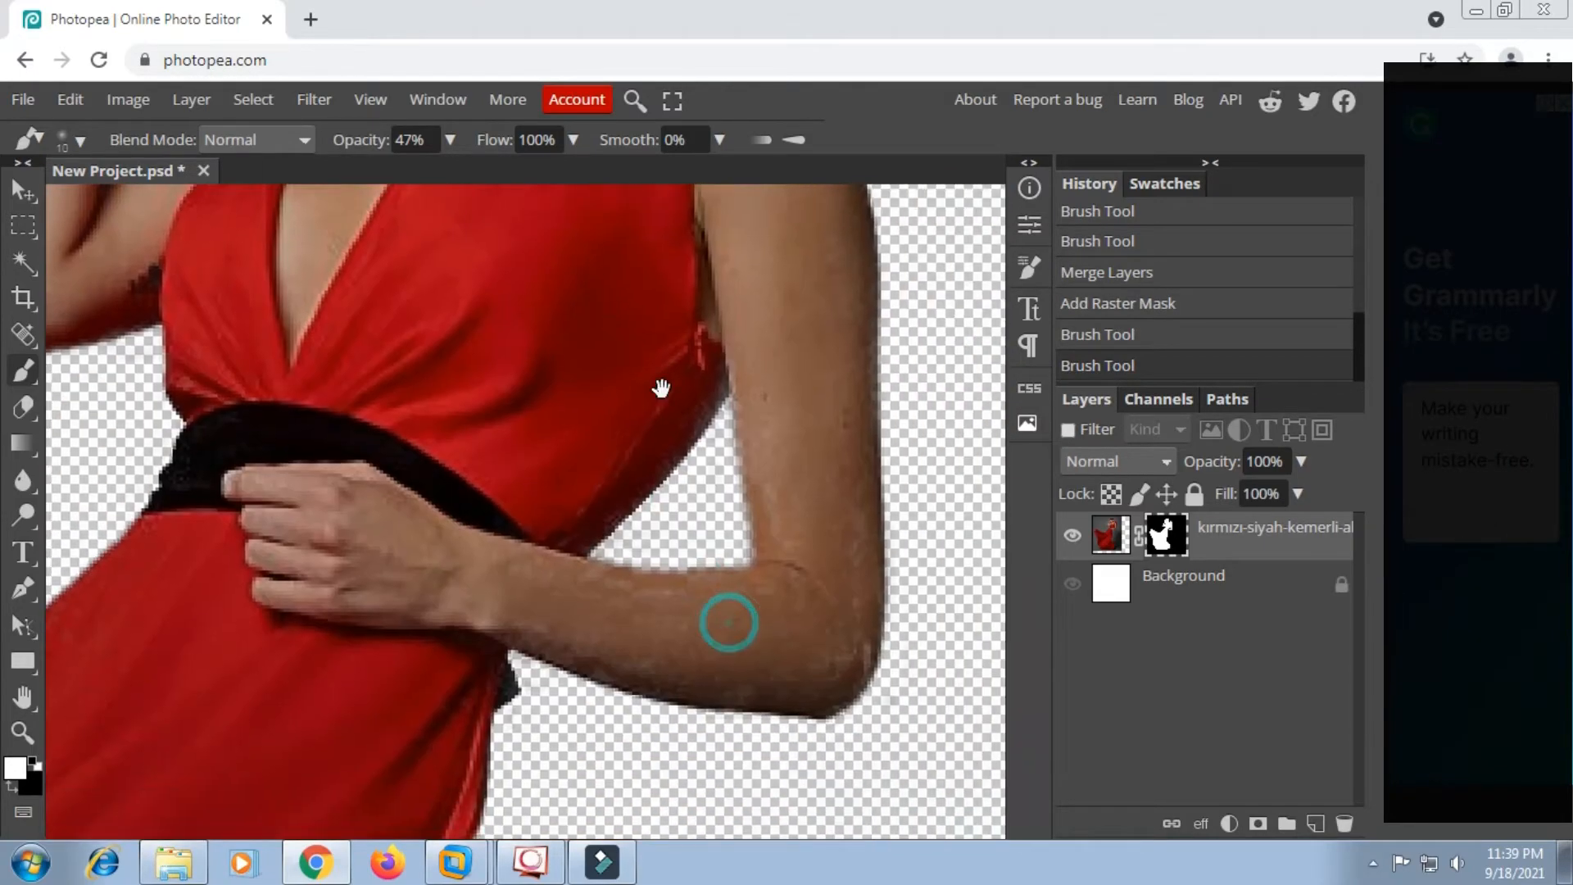
{"action": "scroll", "coordinate": [647, 420], "scroll_direction": "down", "scroll_amount": 2}
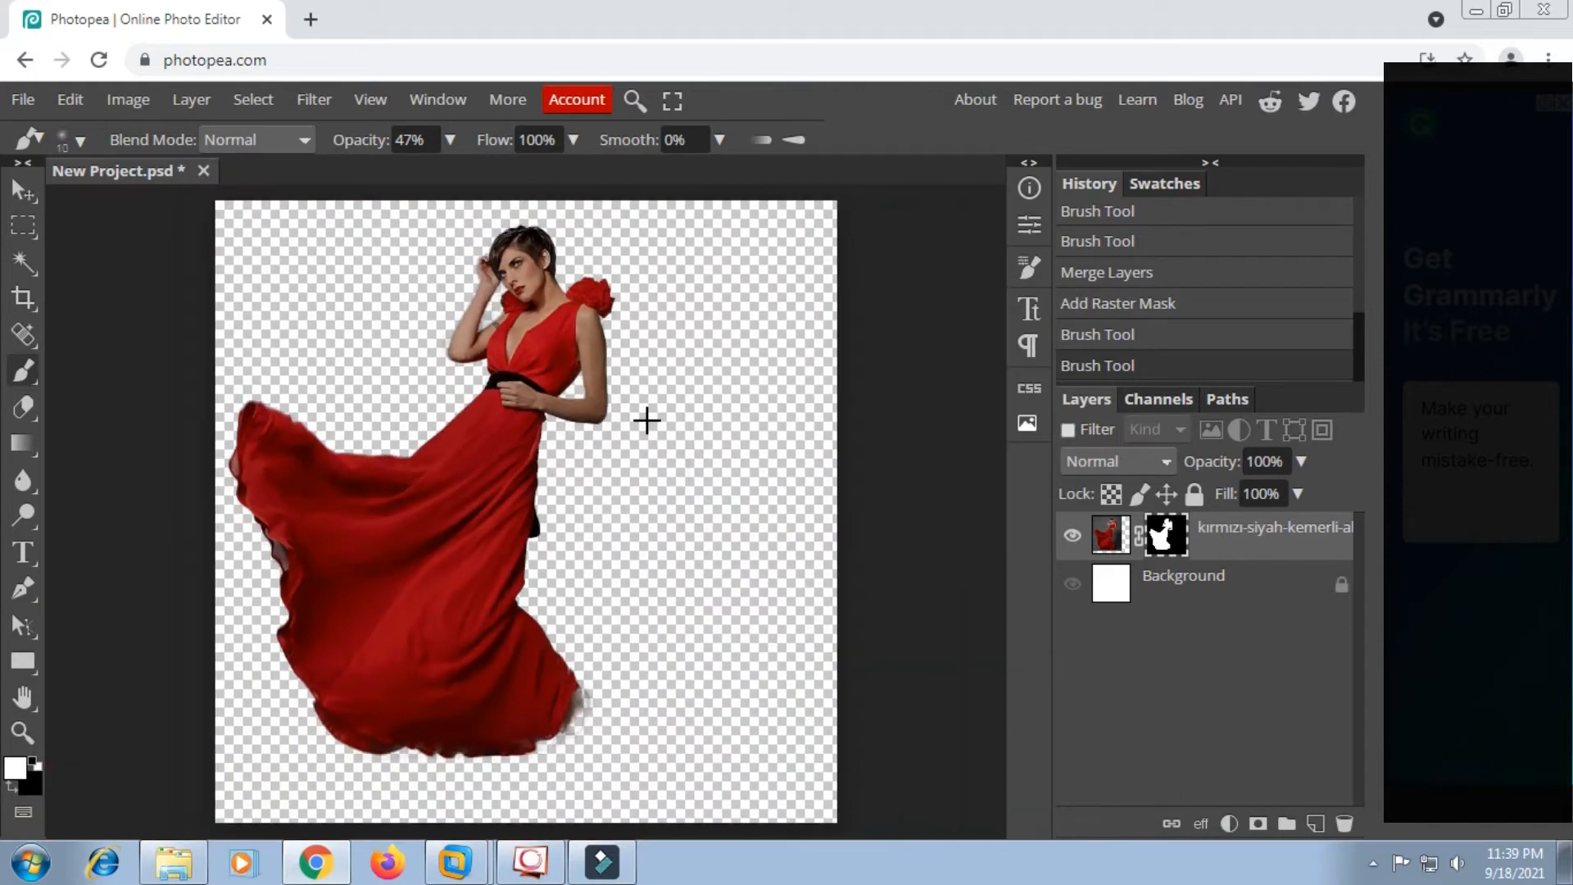
{"action": "scroll", "coordinate": [526, 512], "scroll_direction": "down", "scroll_amount": 2}
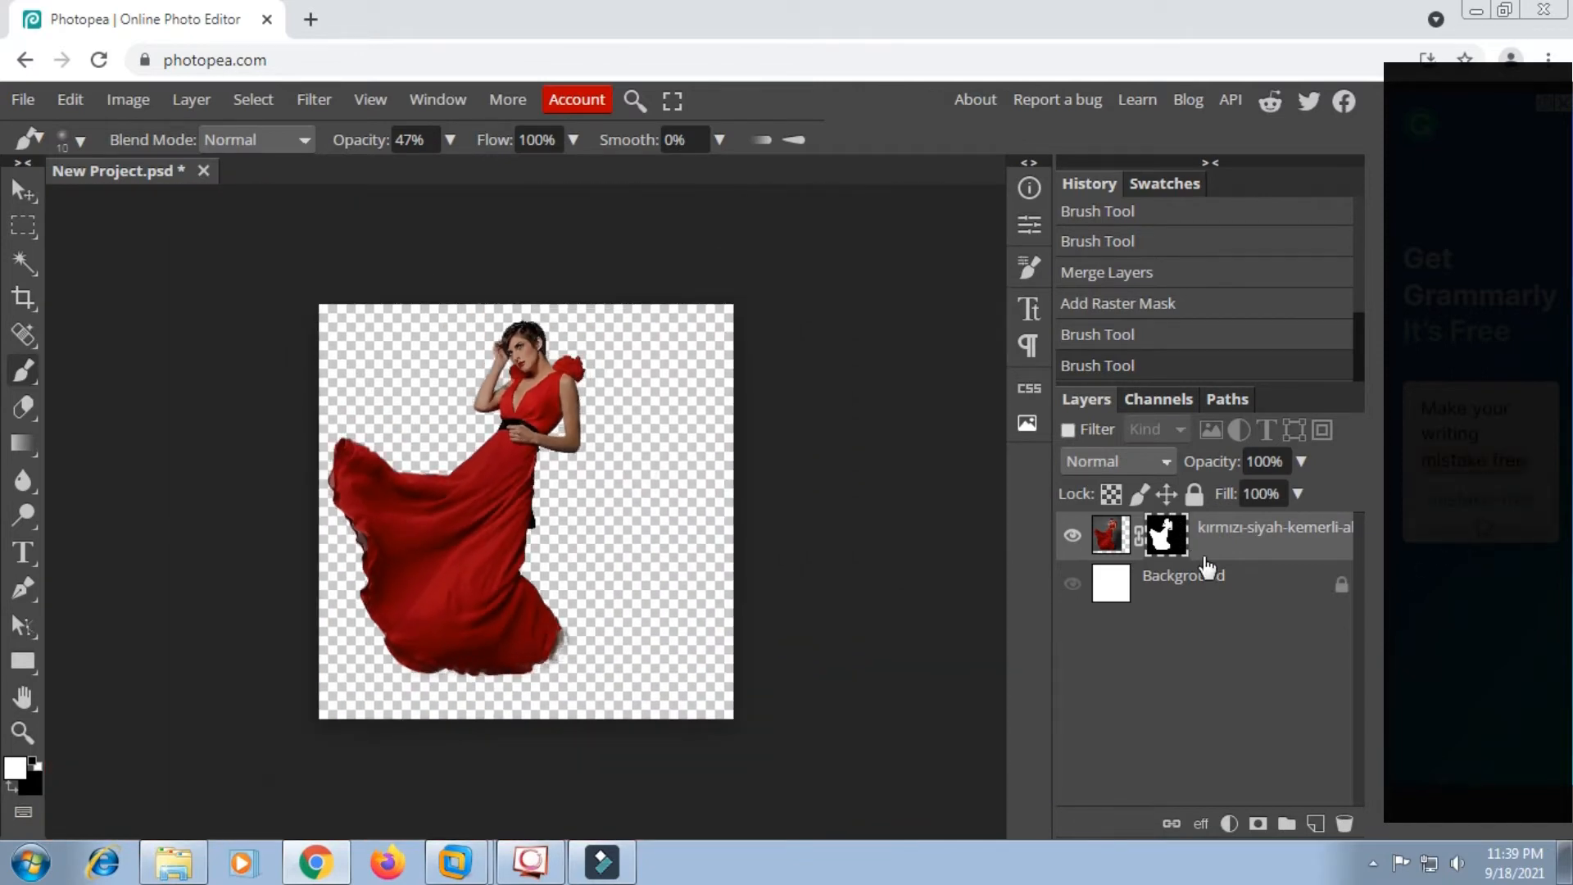
{"action": "right_click", "coordinate": [1176, 545]}
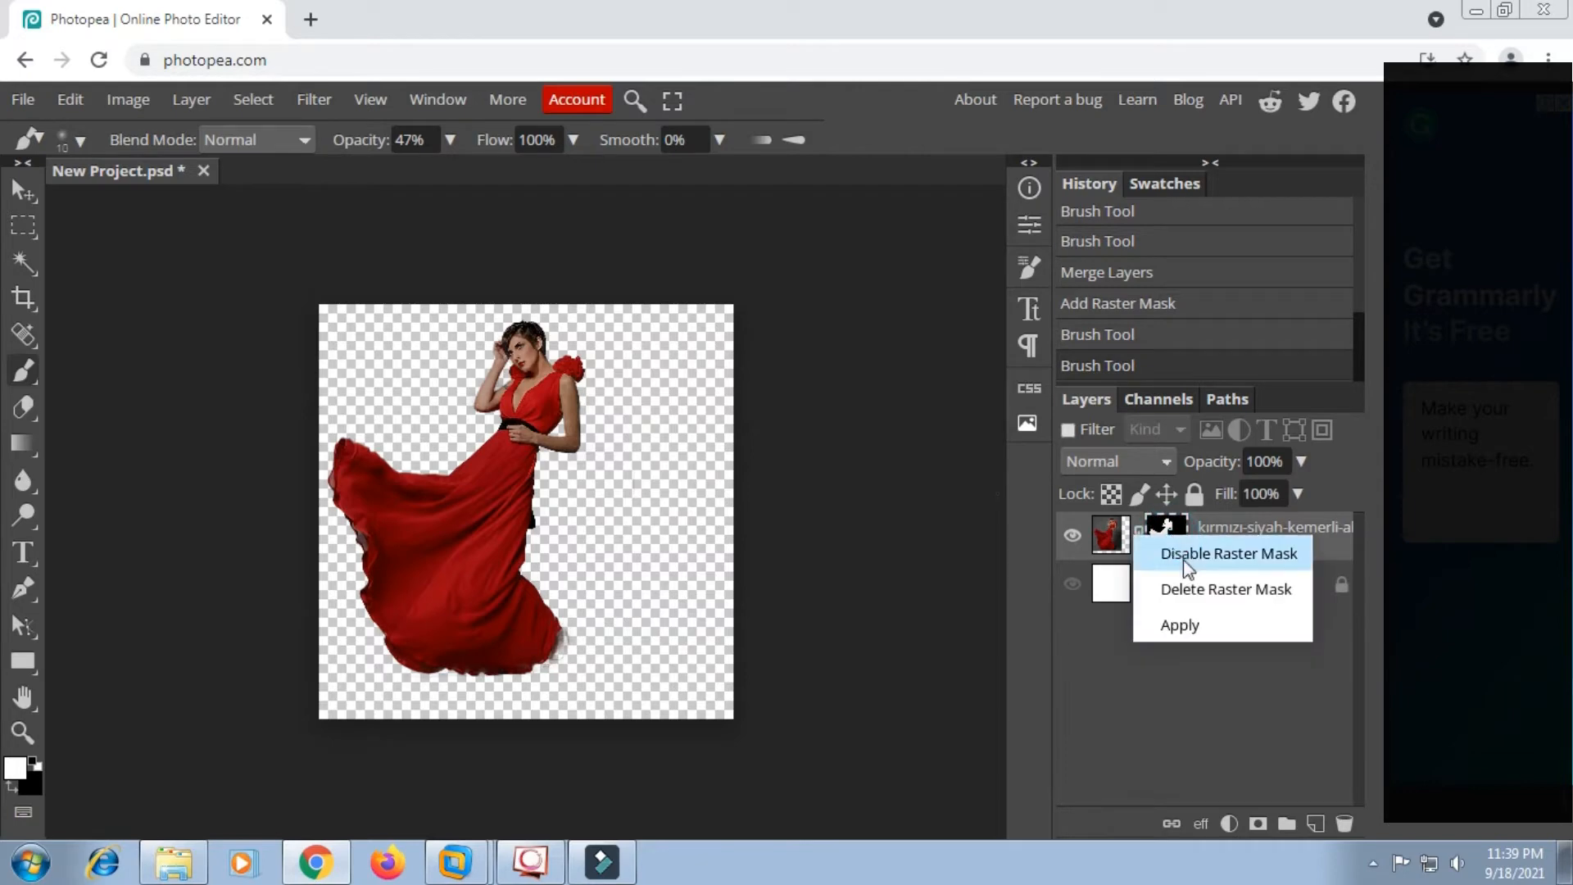
{"action": "left_click", "coordinate": [1186, 624]}
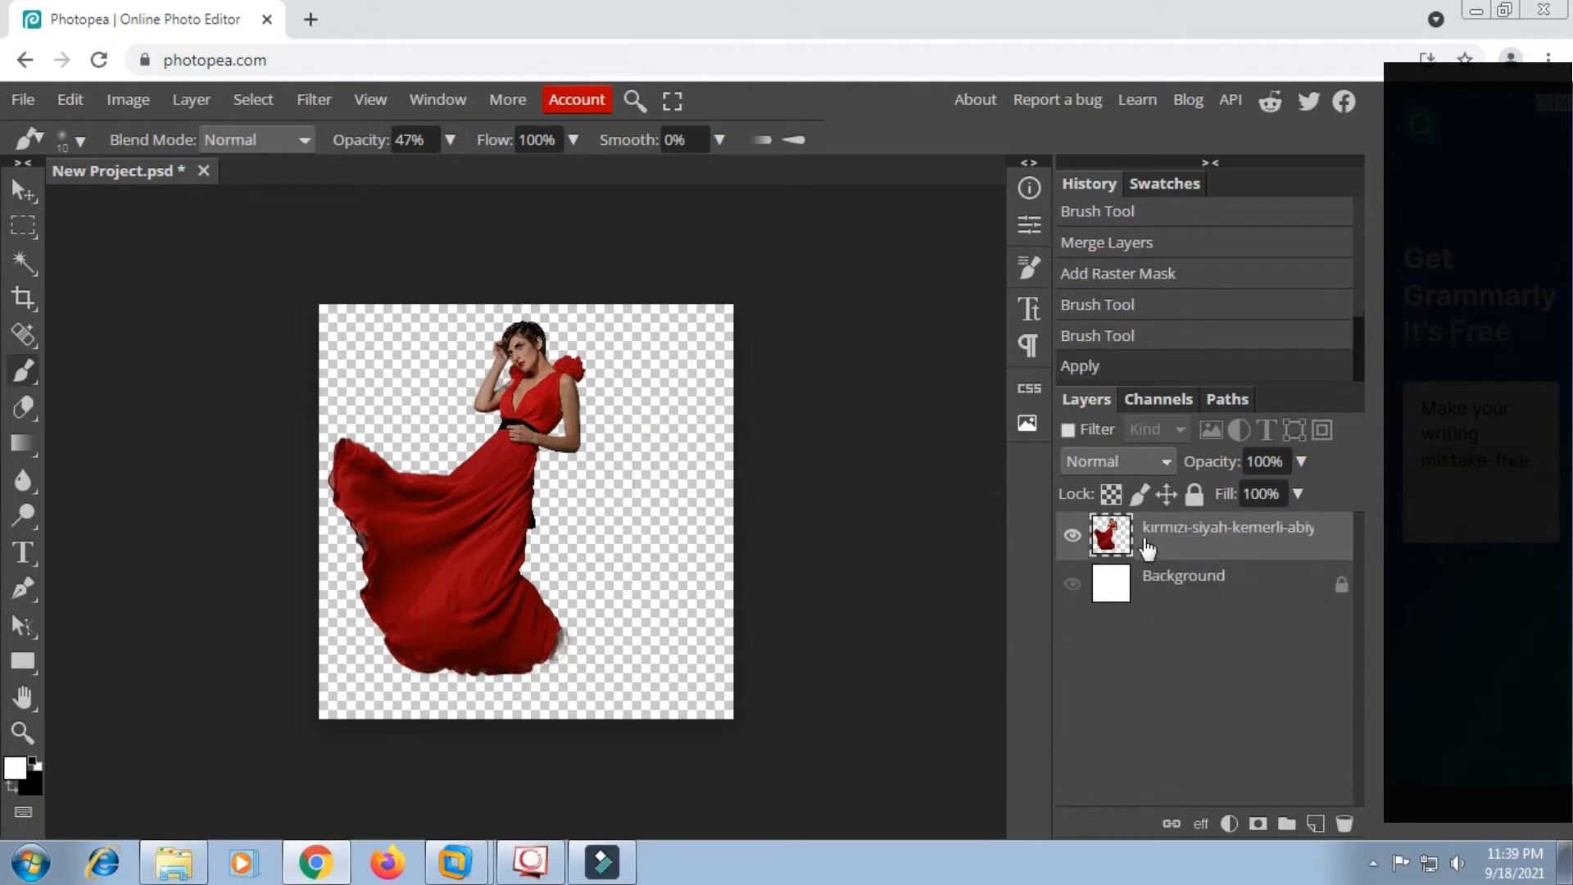
Show the white Background layer and place the maxresdefault desert image from the Pictures folder directly above it.
{"action": "scroll", "coordinate": [411, 457], "scroll_direction": "down", "scroll_amount": 1}
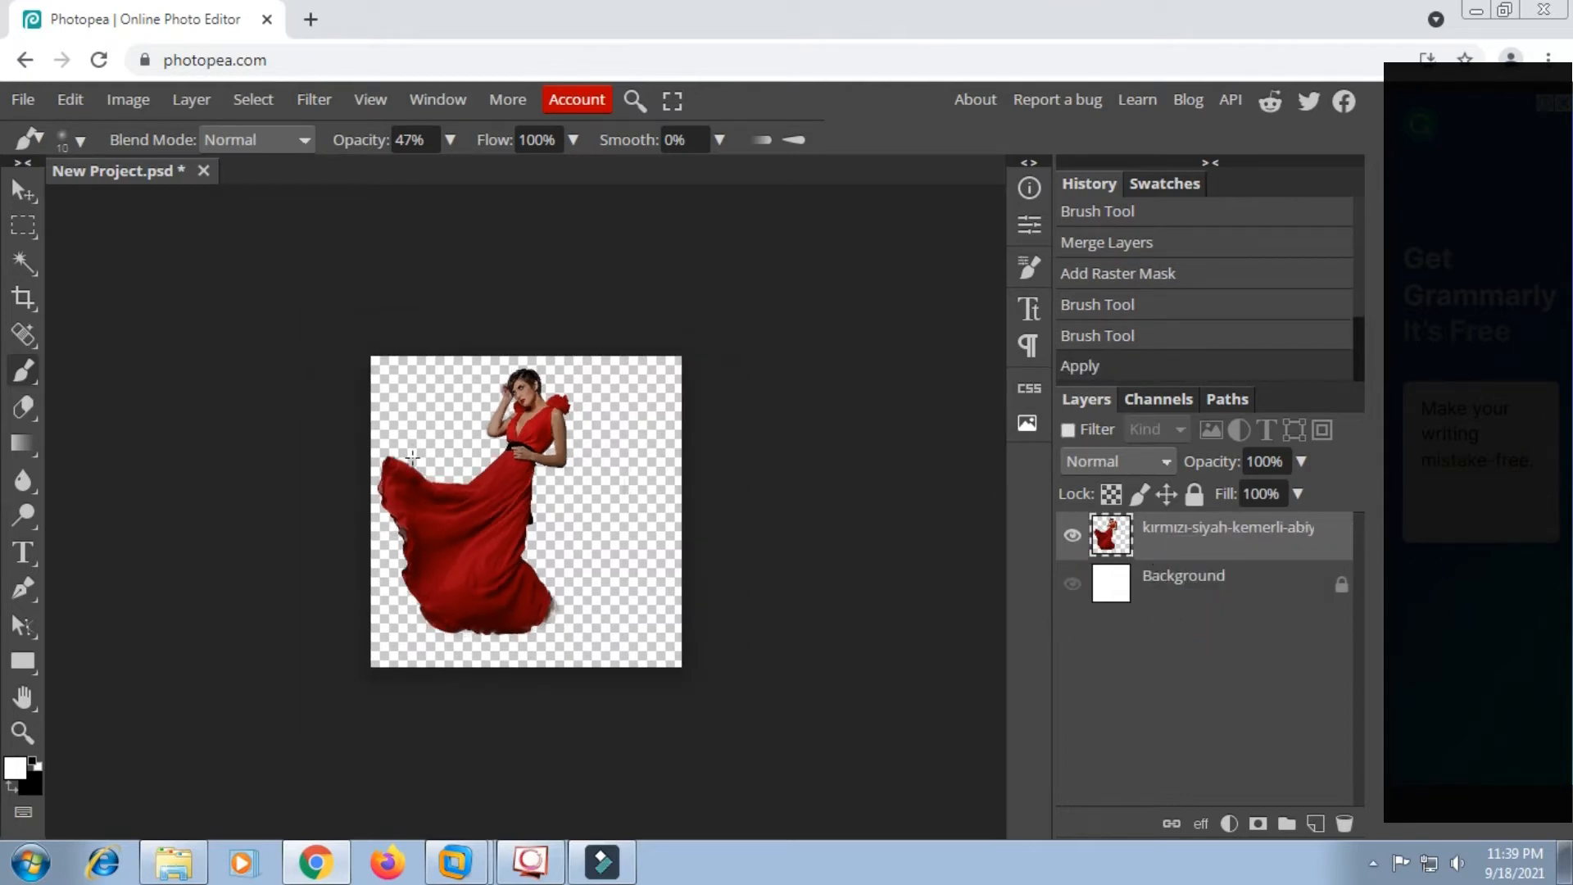
{"action": "left_click", "coordinate": [1072, 583]}
{"action": "left_click", "coordinate": [1236, 588]}
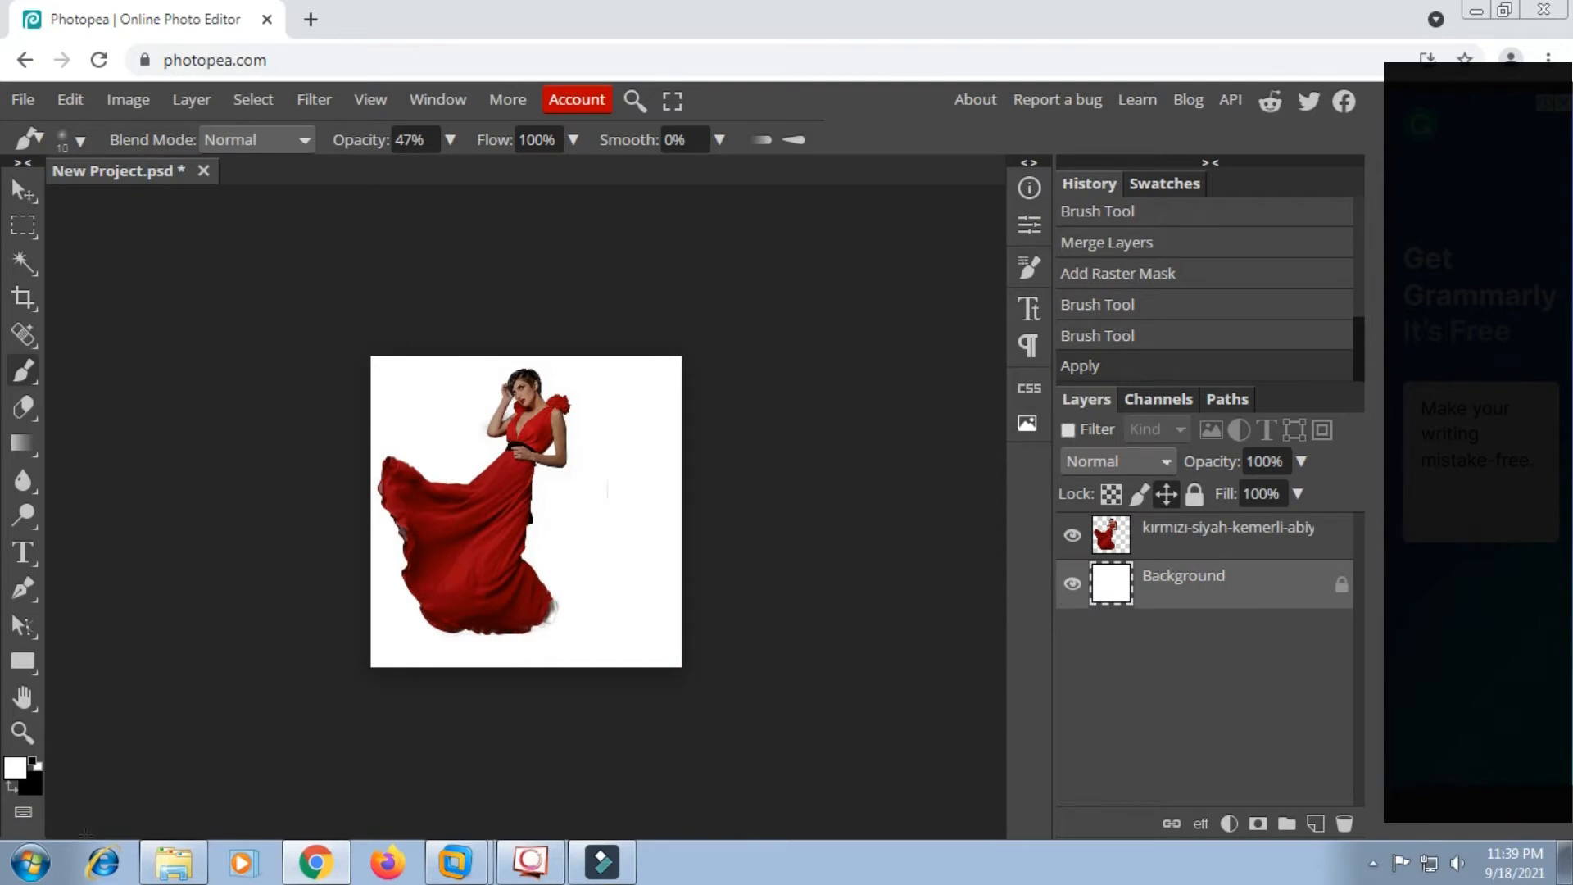
{"action": "left_click", "coordinate": [168, 869]}
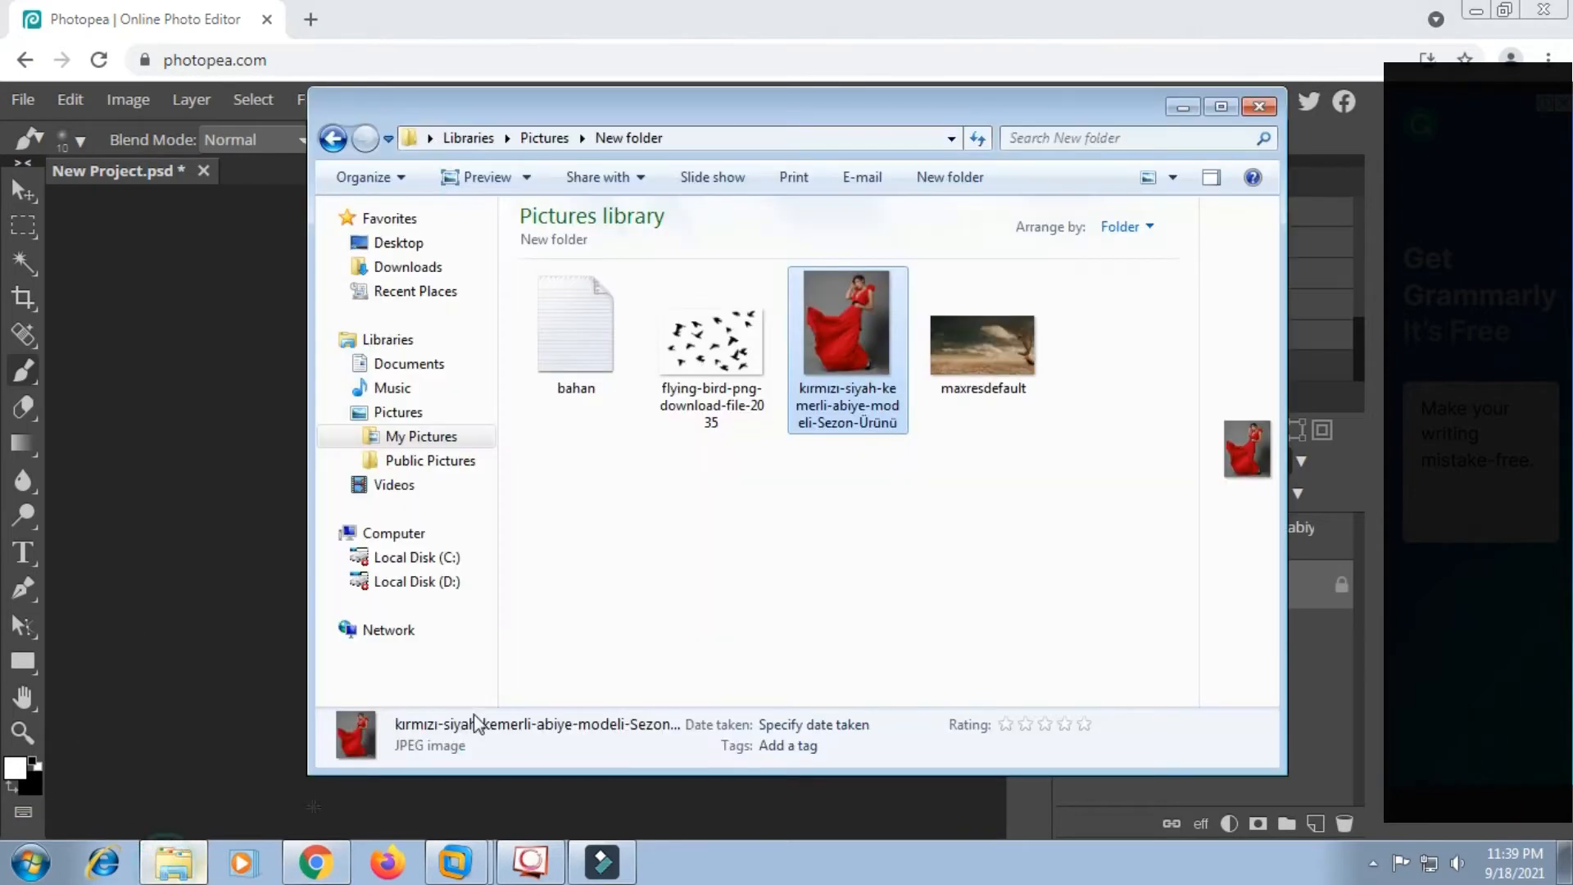
{"action": "left_click", "coordinate": [969, 365]}
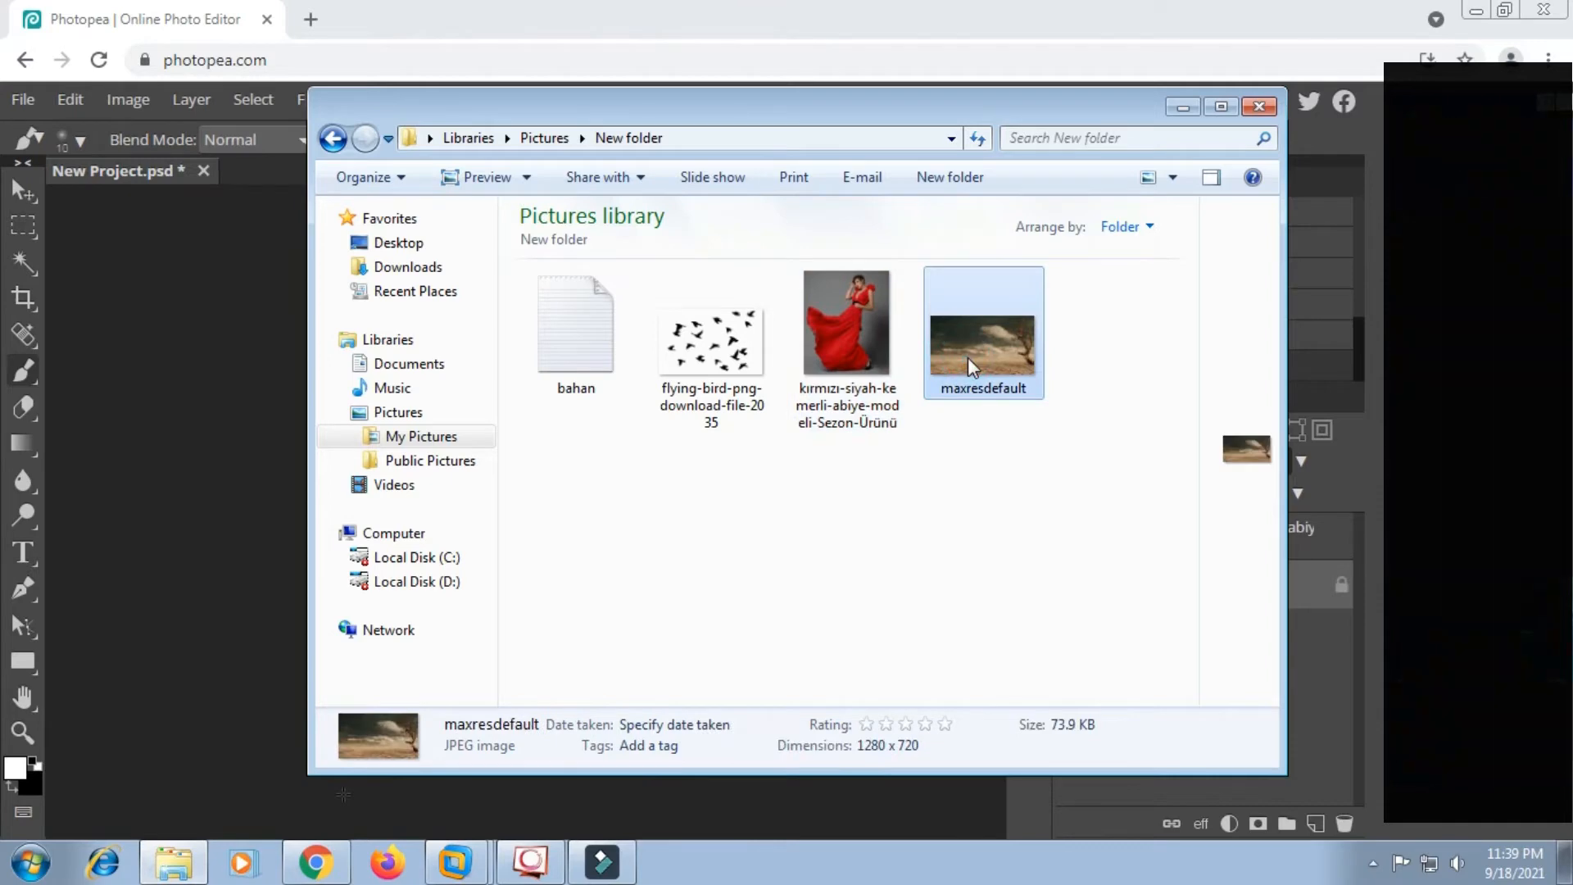
{"action": "left_click_drag", "start_coordinate": [967, 357], "coordinate": [395, 525]}
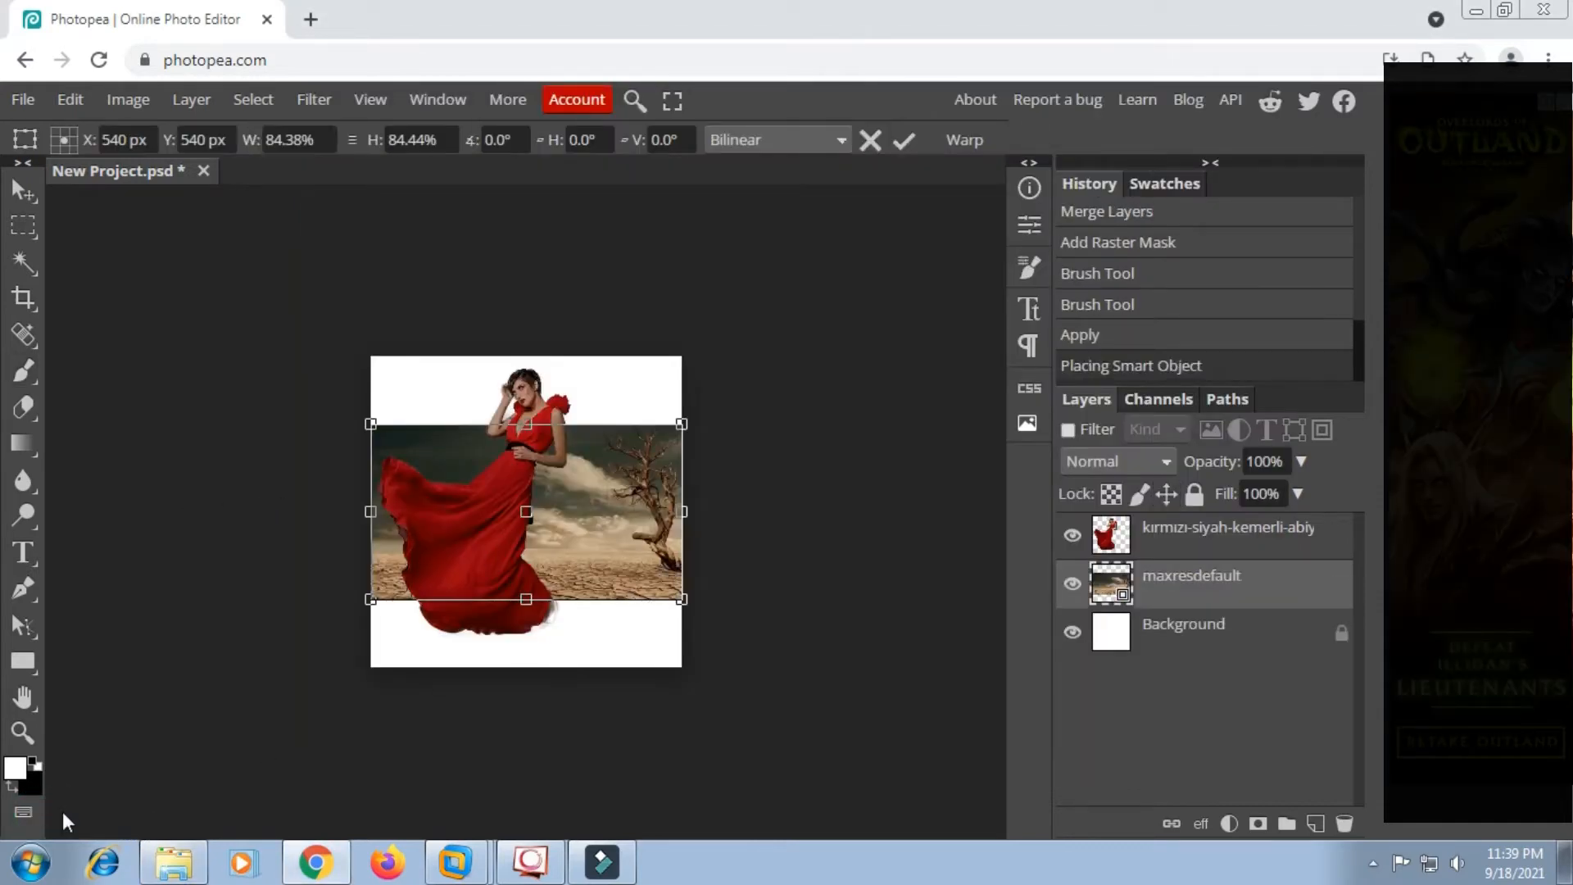
Scale the desert image proportionally to about 158% and position it to cover the whole canvas with the dead tree beside the woman.
{"action": "left_click", "coordinate": [32, 811]}
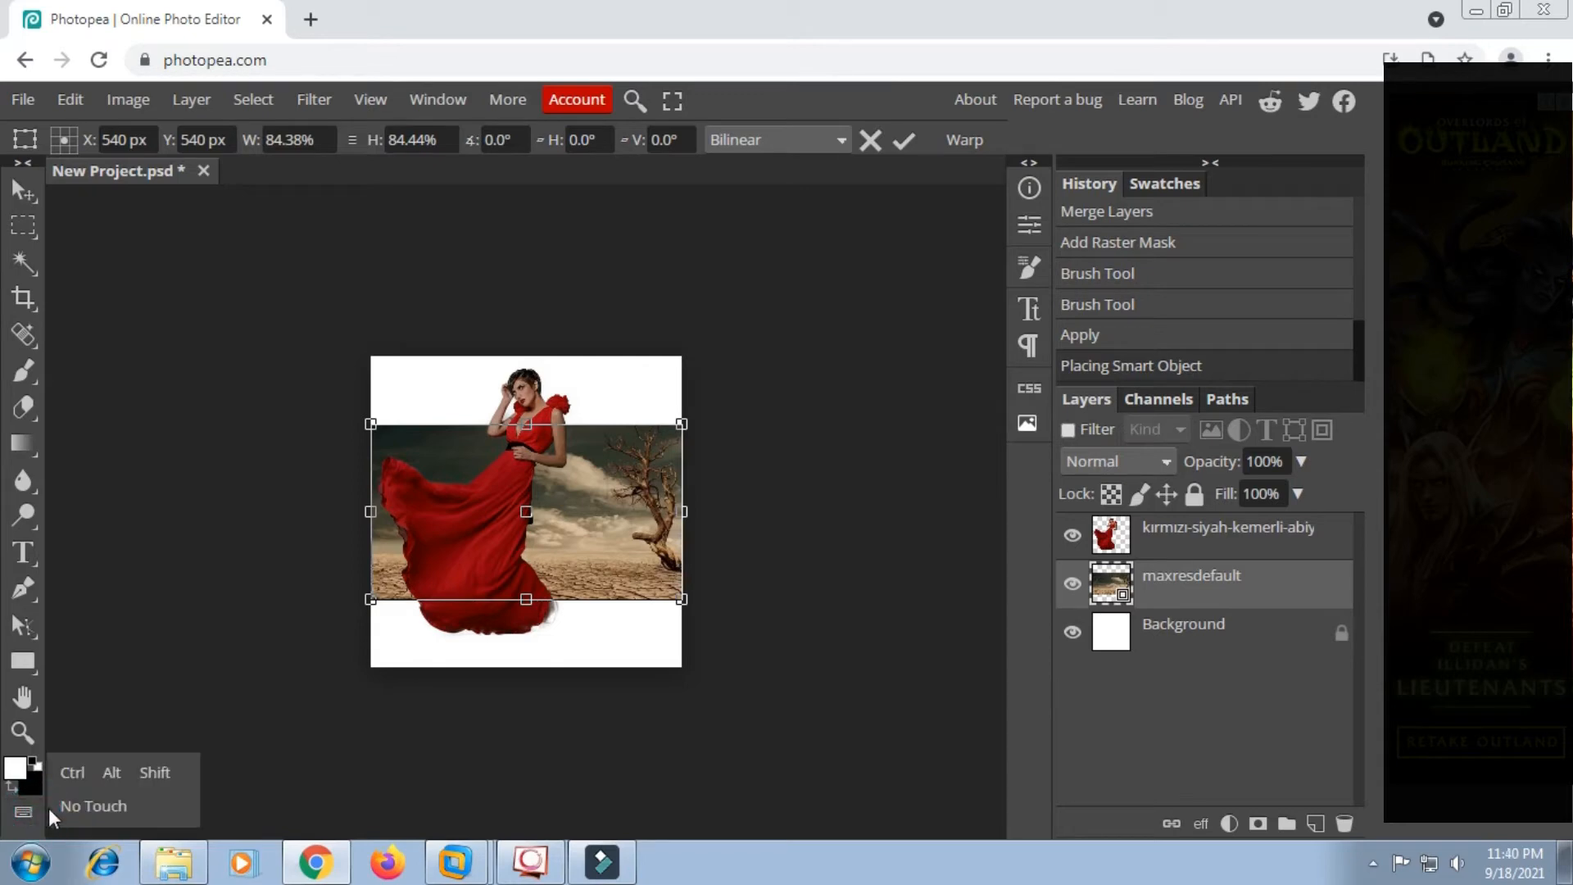
{"action": "left_click", "coordinate": [155, 773]}
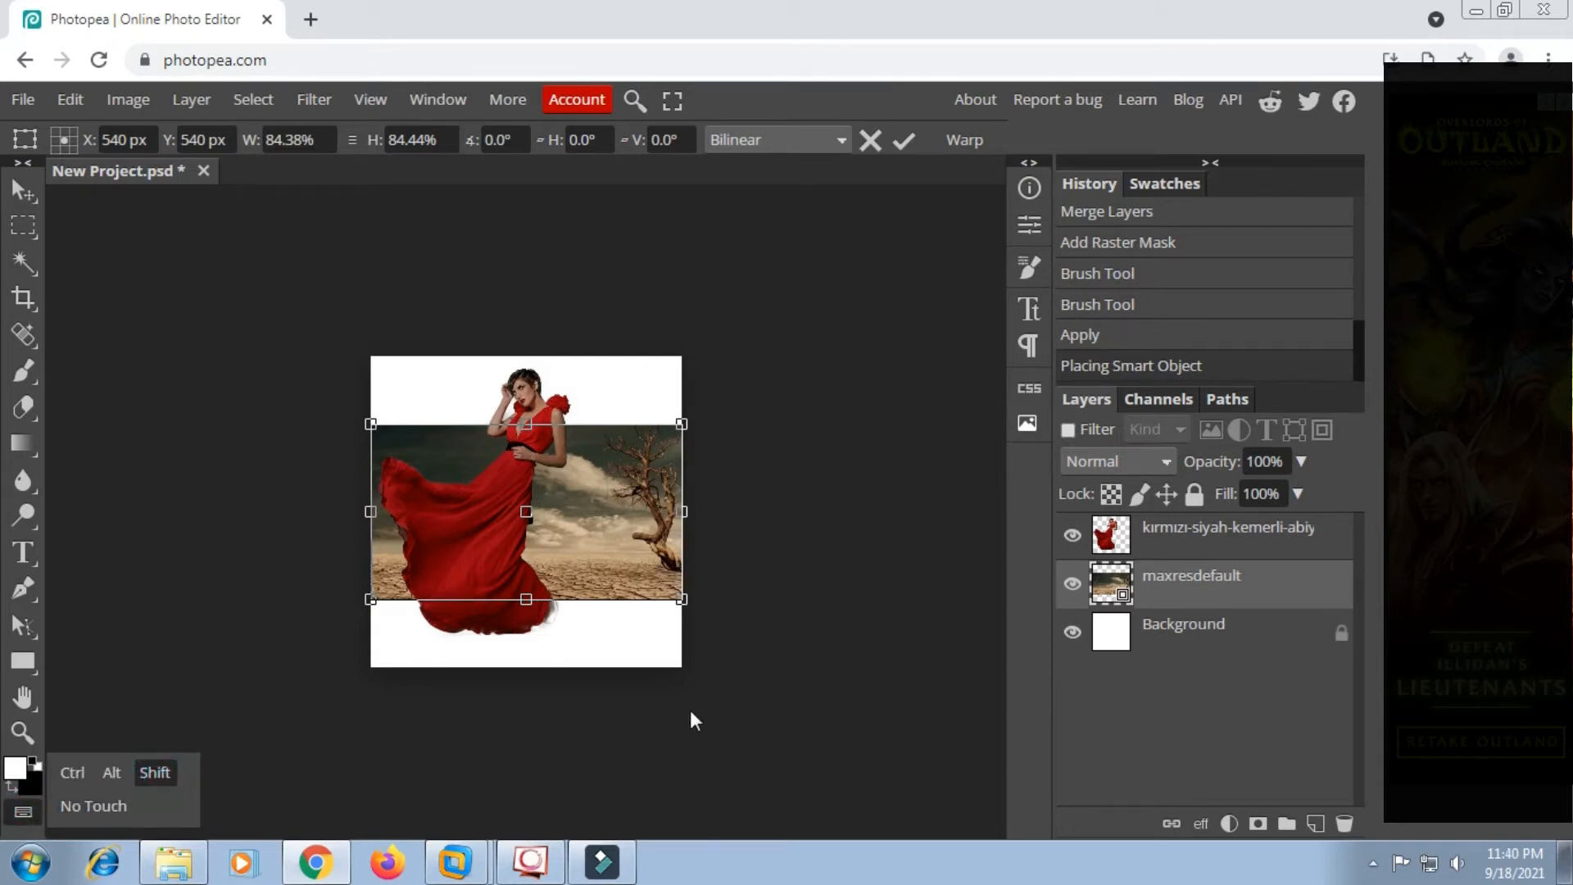
{"action": "left_click_drag", "start_coordinate": [683, 600], "coordinate": [954, 786]}
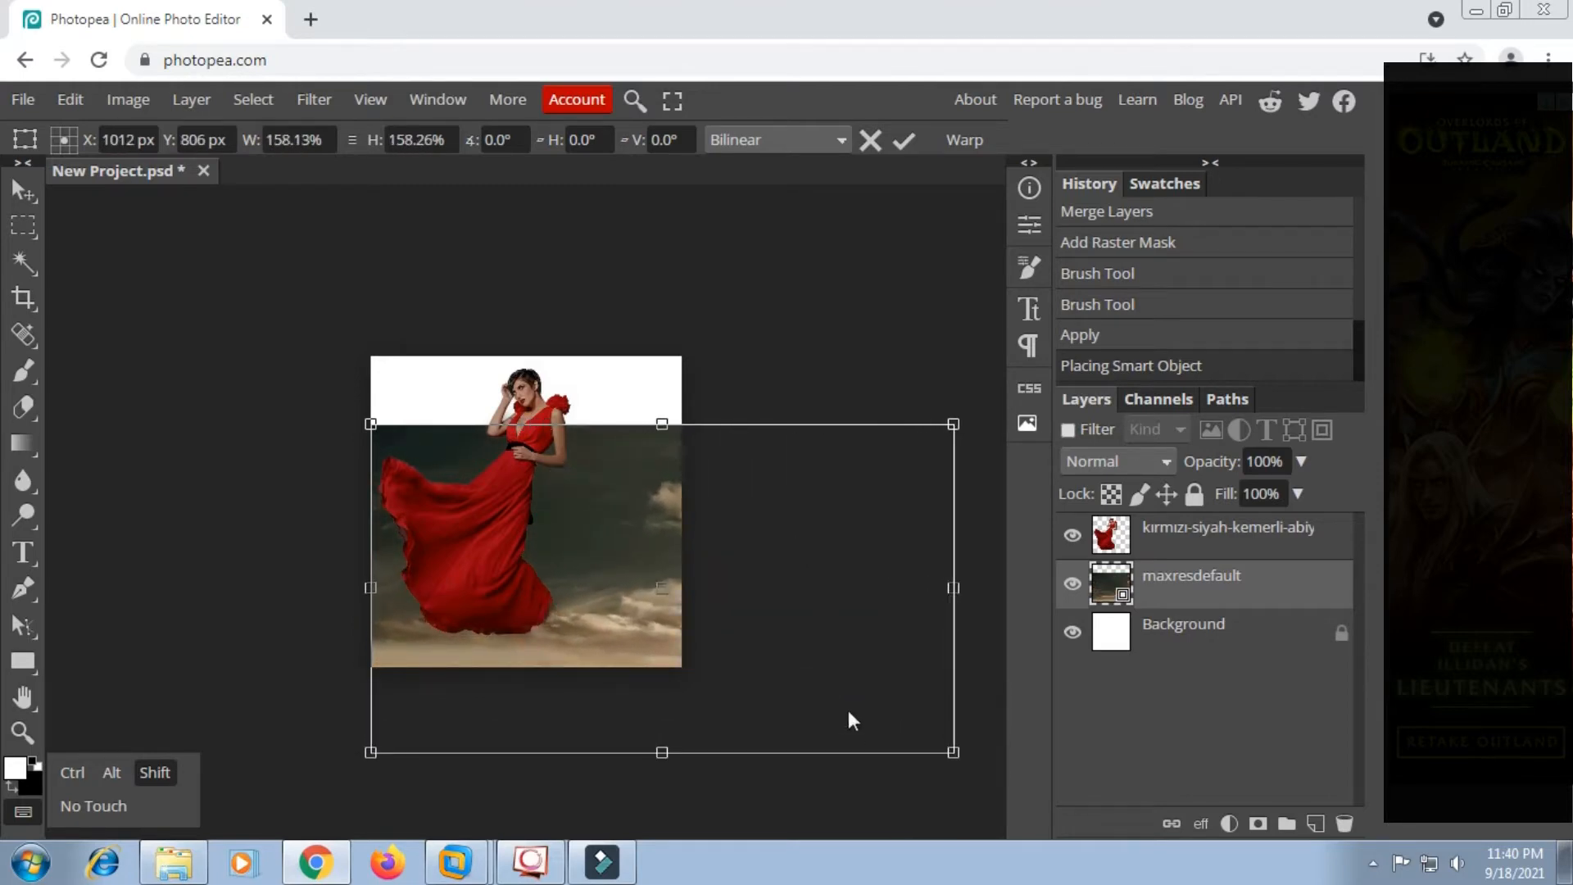
{"action": "left_click", "coordinate": [171, 778]}
{"action": "left_click_drag", "start_coordinate": [624, 643], "coordinate": [370, 553]}
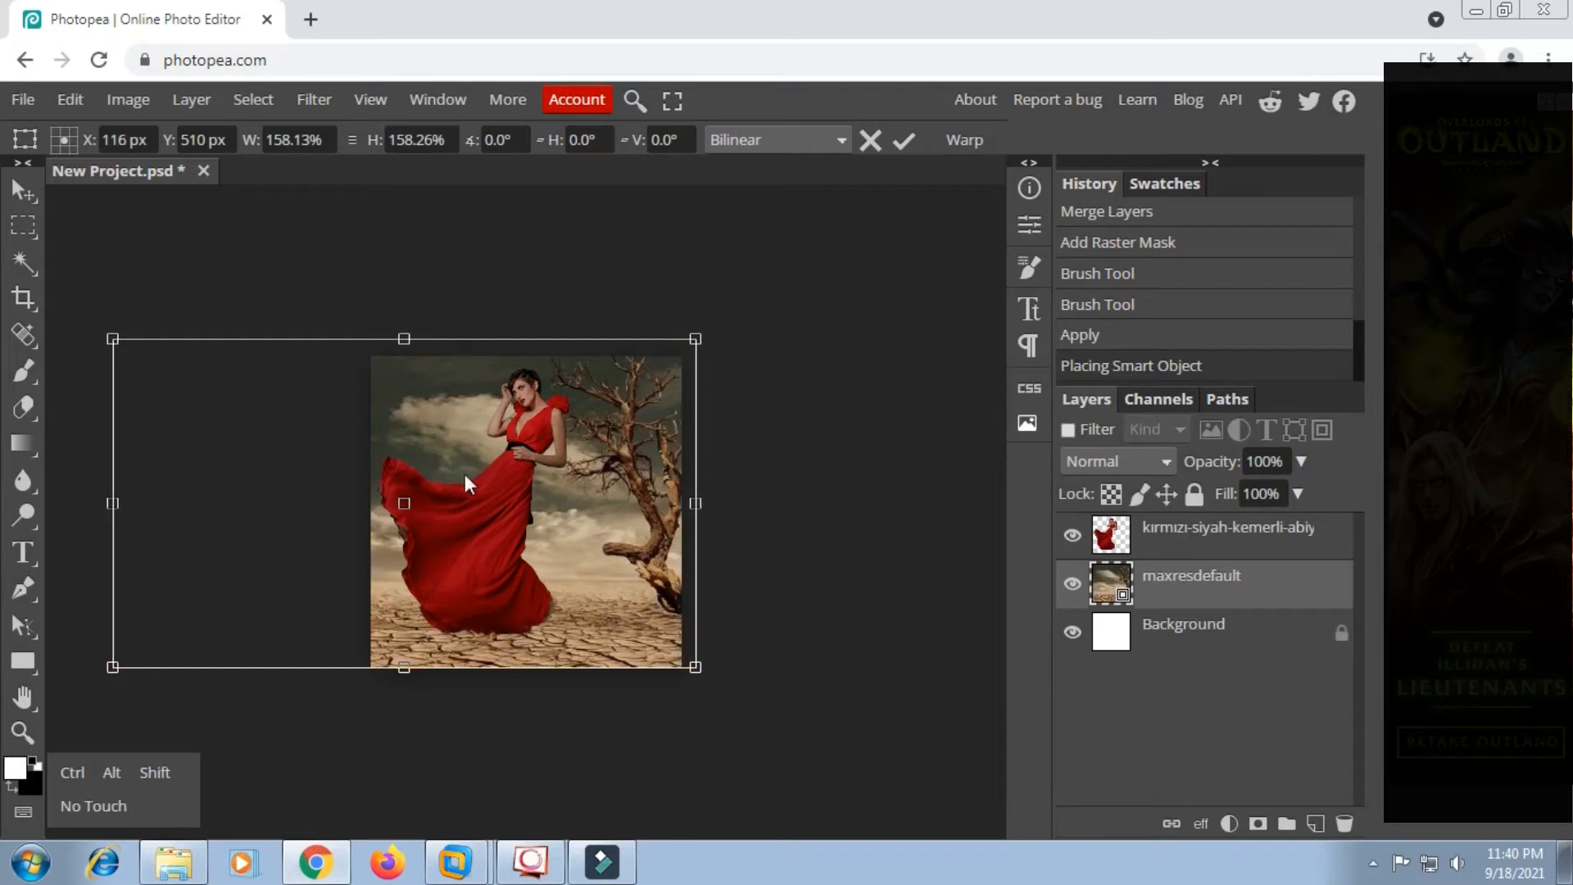
{"action": "left_click", "coordinate": [908, 141]}
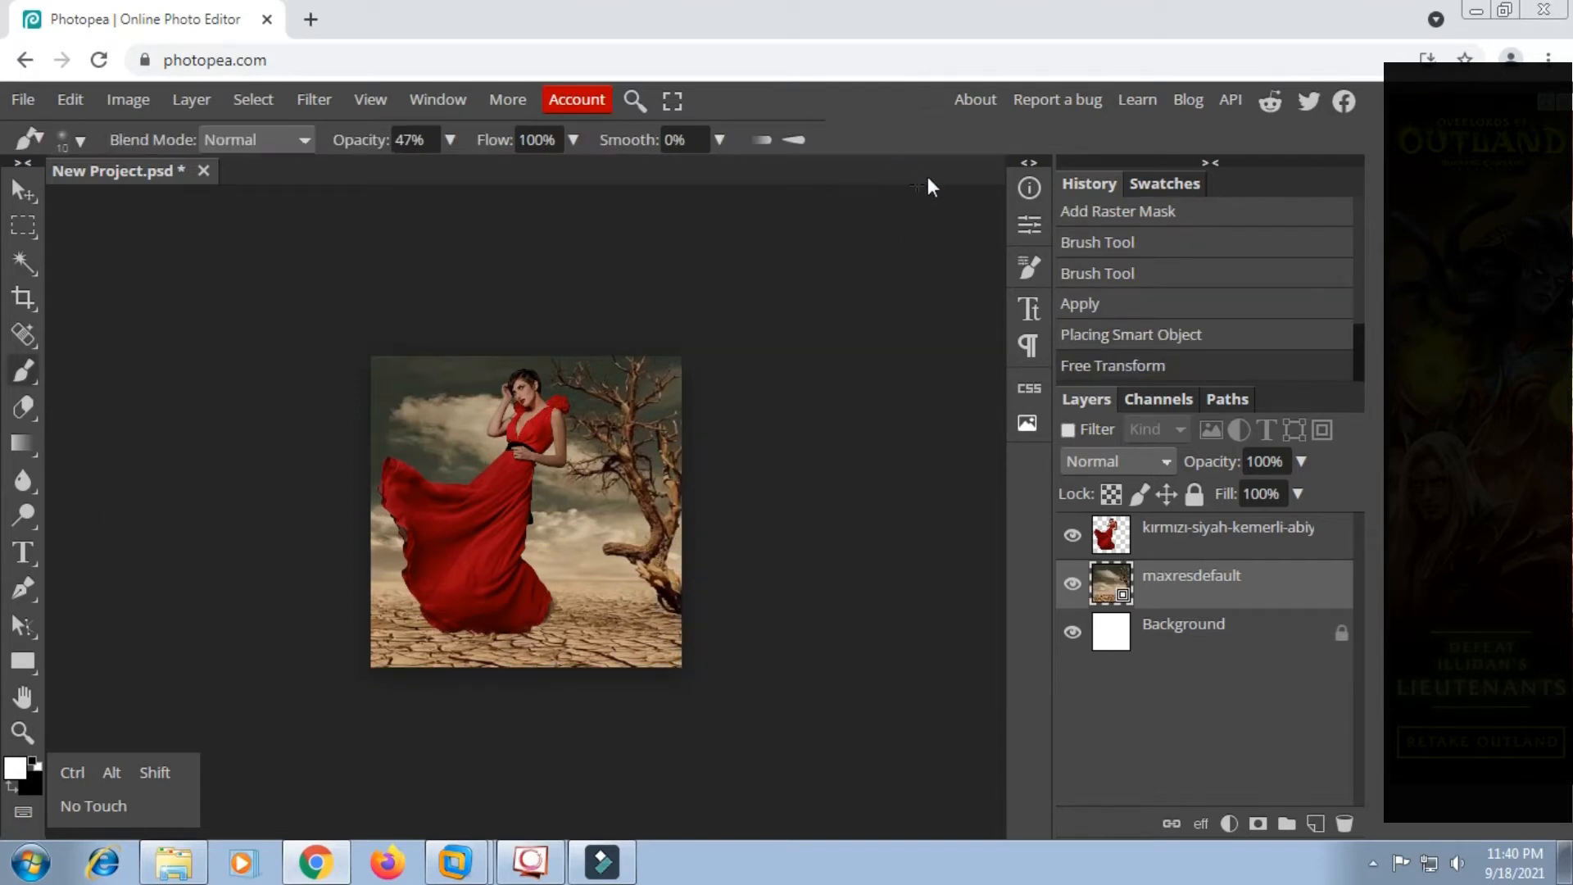
Scale the woman's cutout layer proportionally to 75.70% with Free Transform.
{"action": "left_click", "coordinate": [1173, 541]}
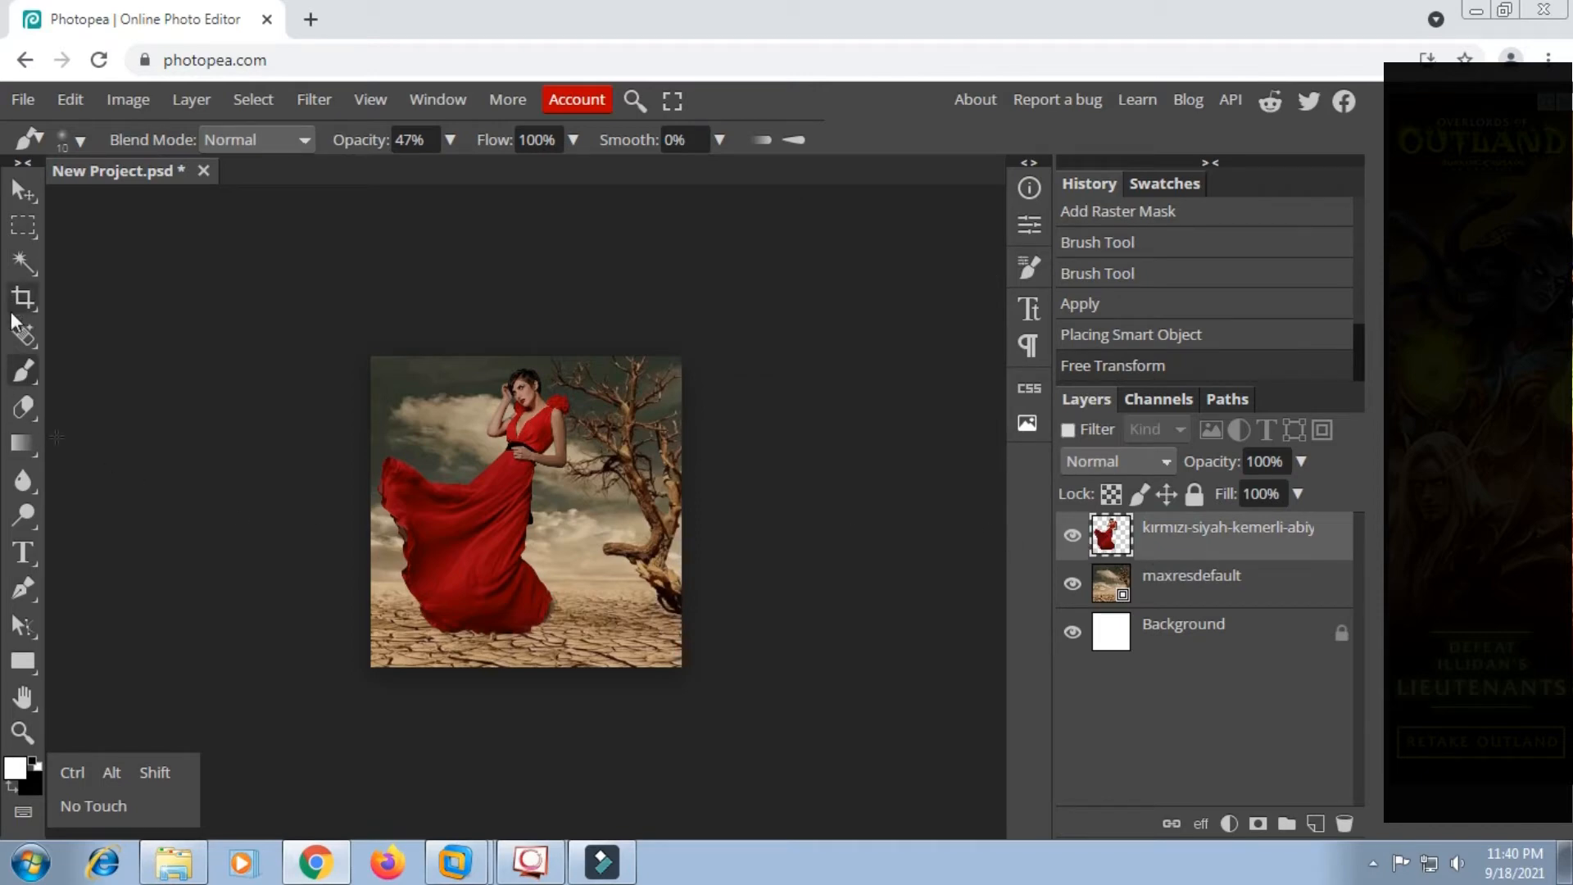
{"action": "left_click", "coordinate": [29, 224]}
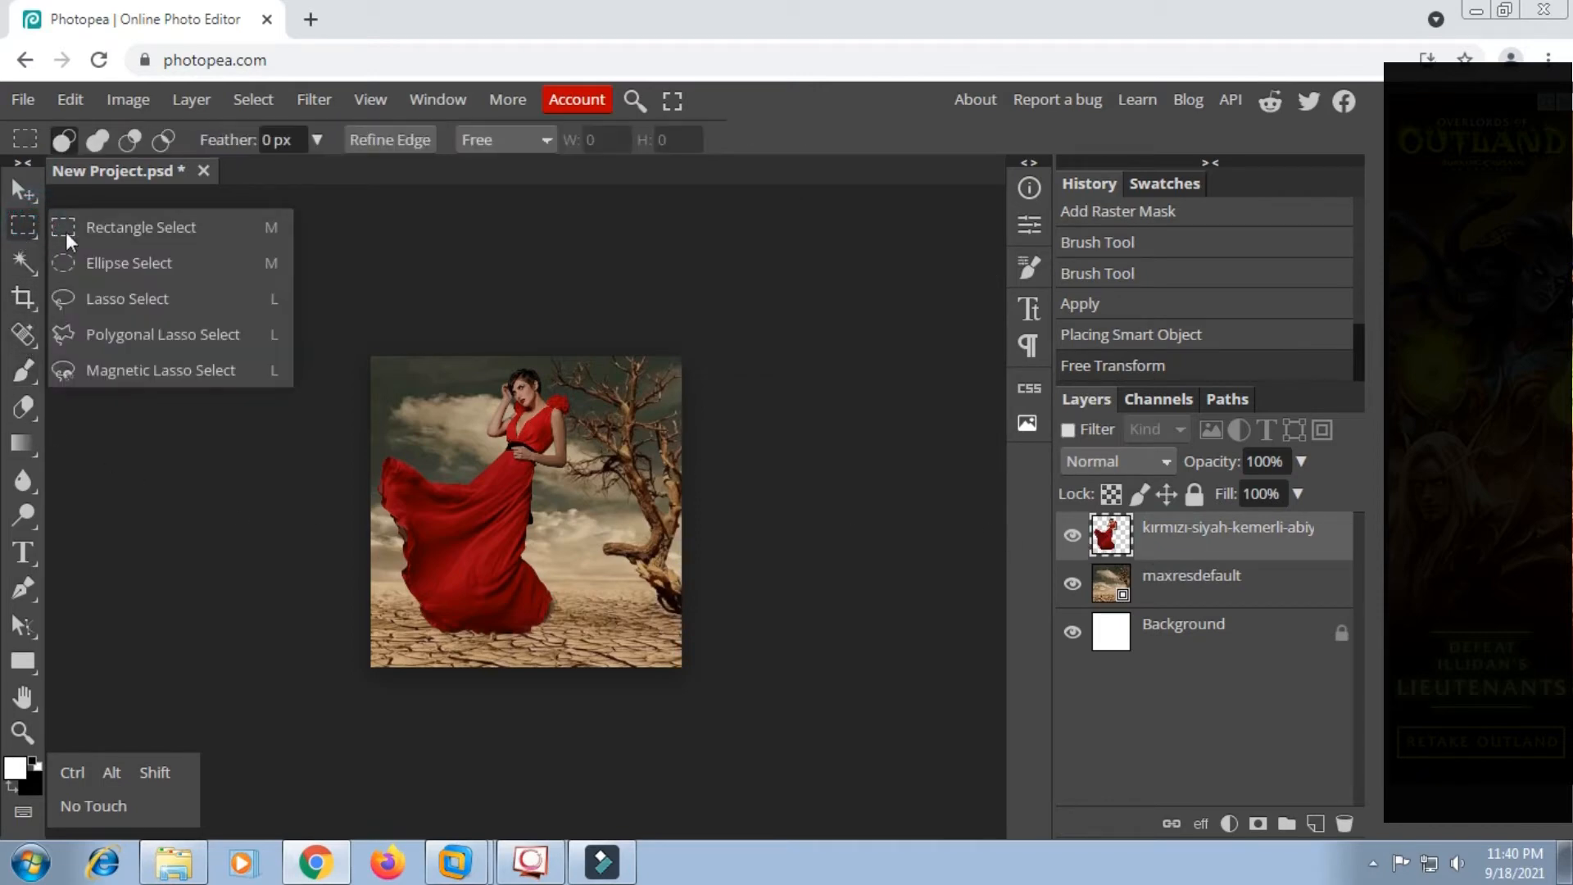
{"action": "left_click", "coordinate": [100, 233]}
{"action": "right_click", "coordinate": [465, 440]}
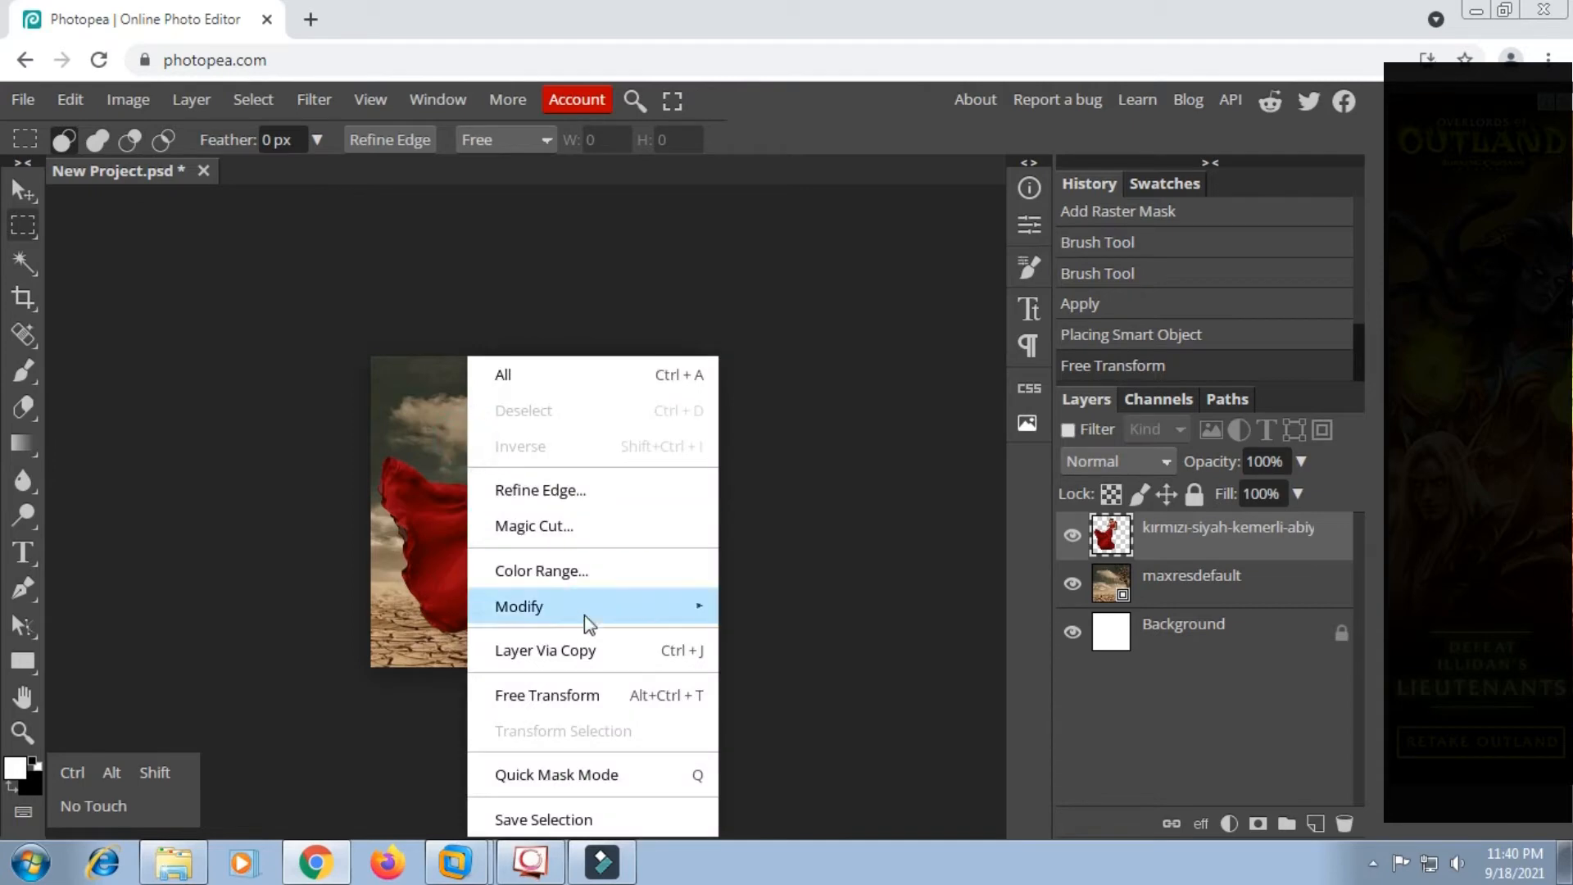
{"action": "left_click", "coordinate": [568, 697]}
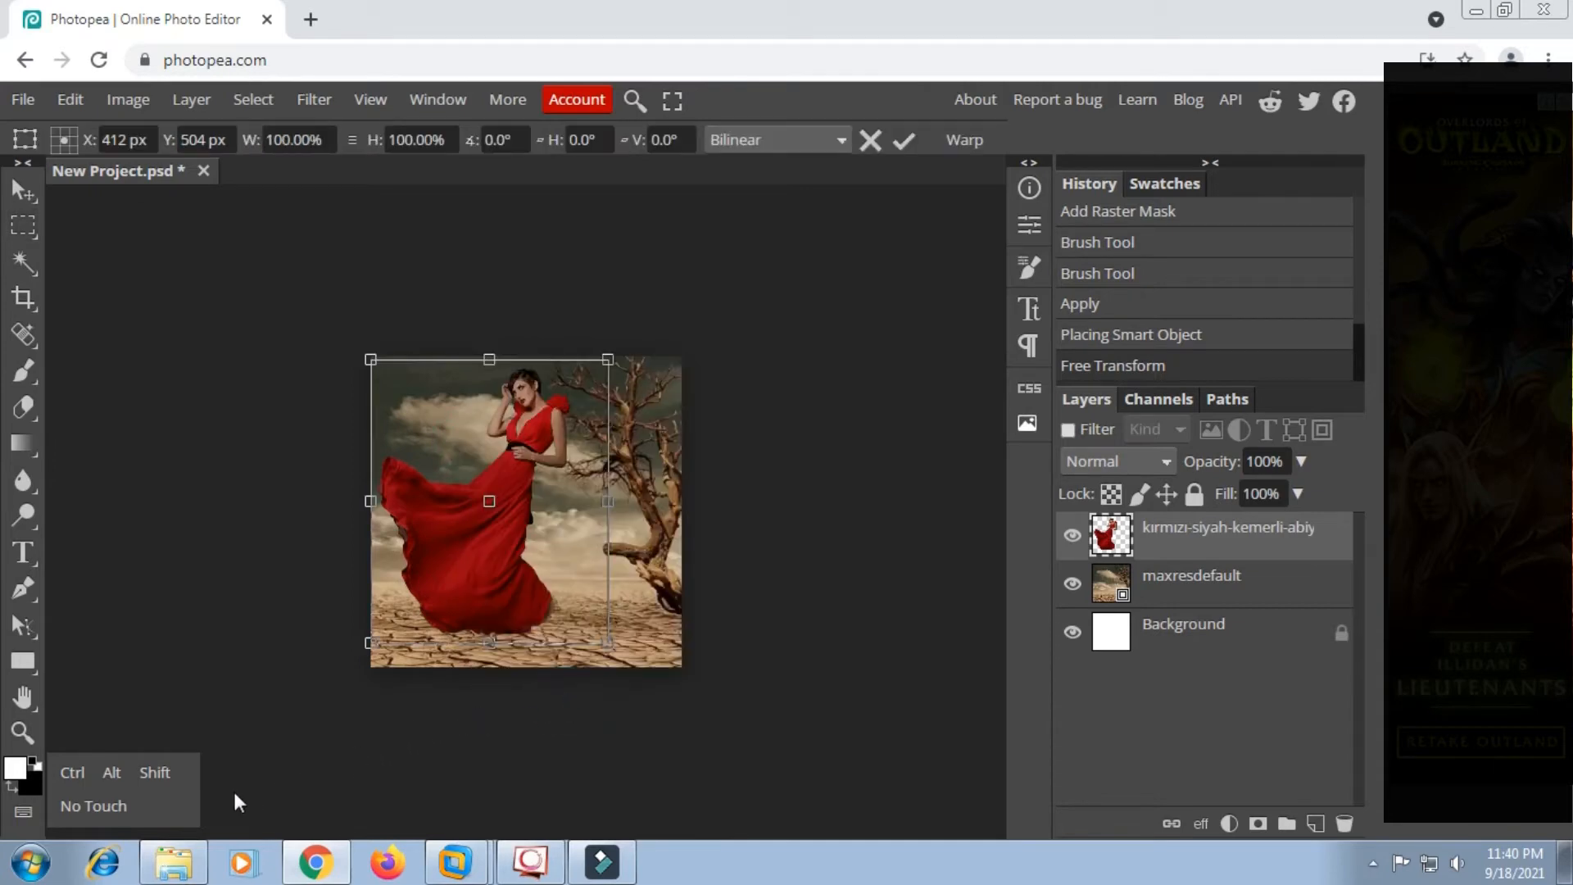
{"action": "left_click", "coordinate": [159, 777]}
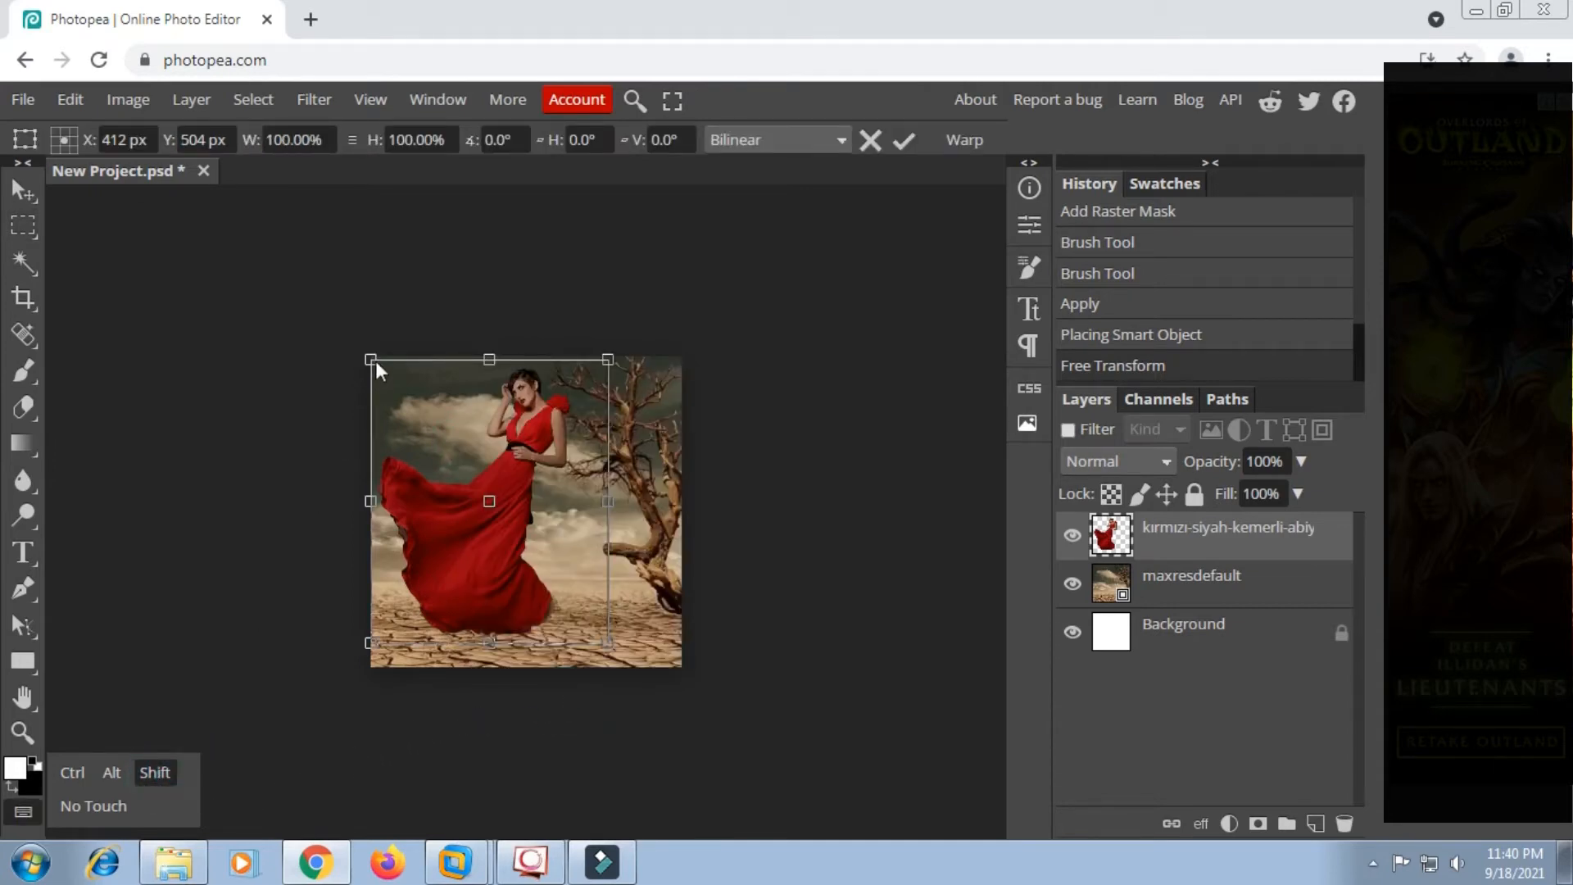
{"action": "left_click_drag", "start_coordinate": [368, 358], "coordinate": [428, 405]}
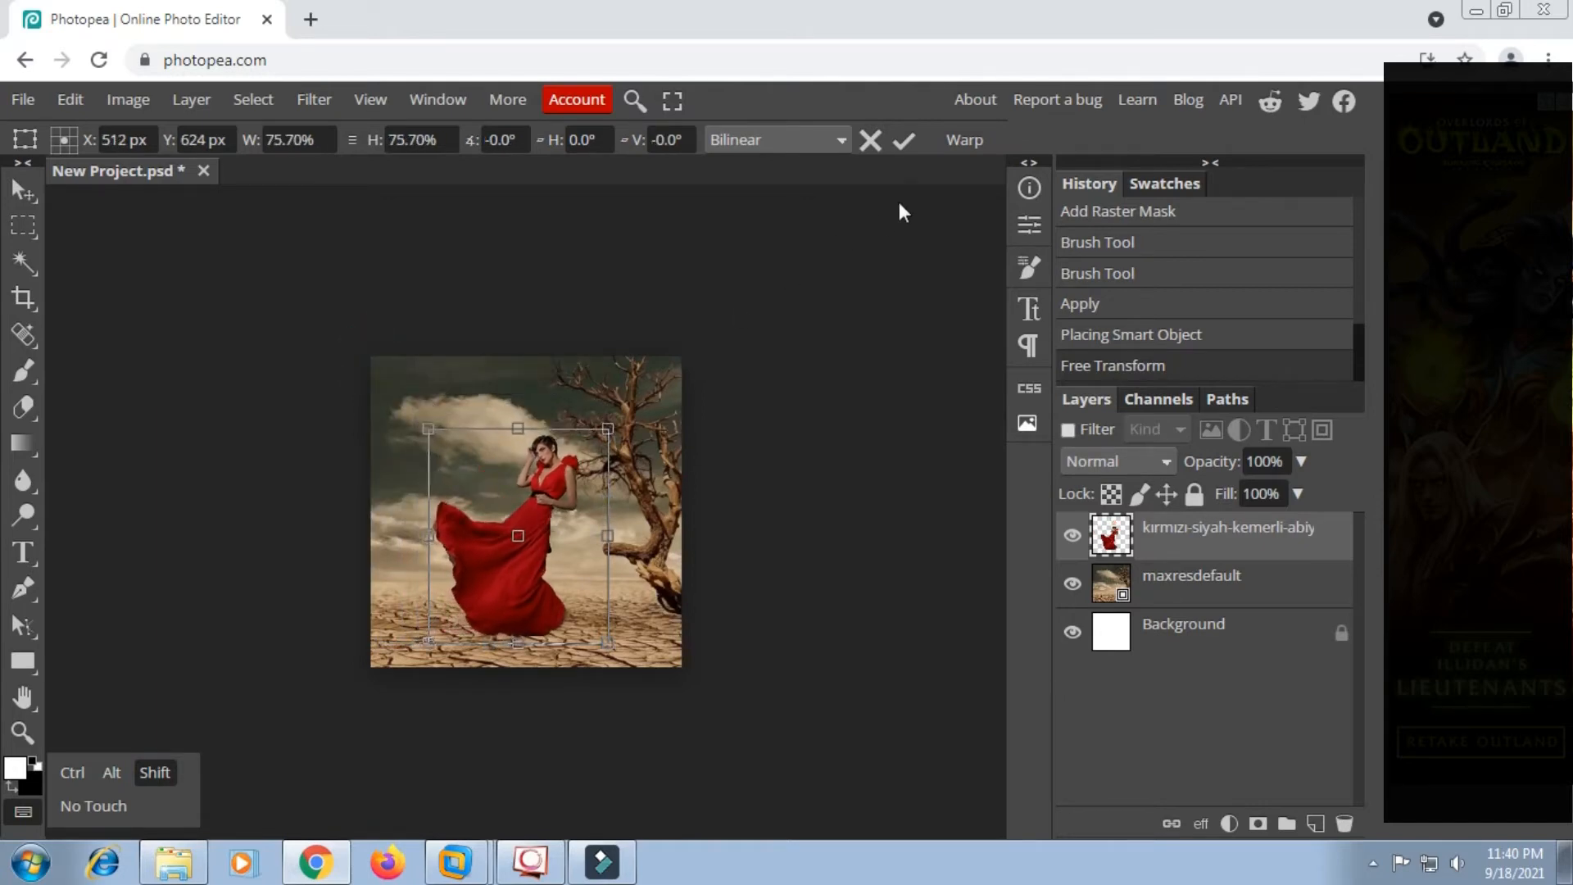
Move the scaled woman in front of the dead tree, centered at about X 692 px, Y 683 px, and commit the transform.
{"action": "left_click", "coordinate": [156, 772]}
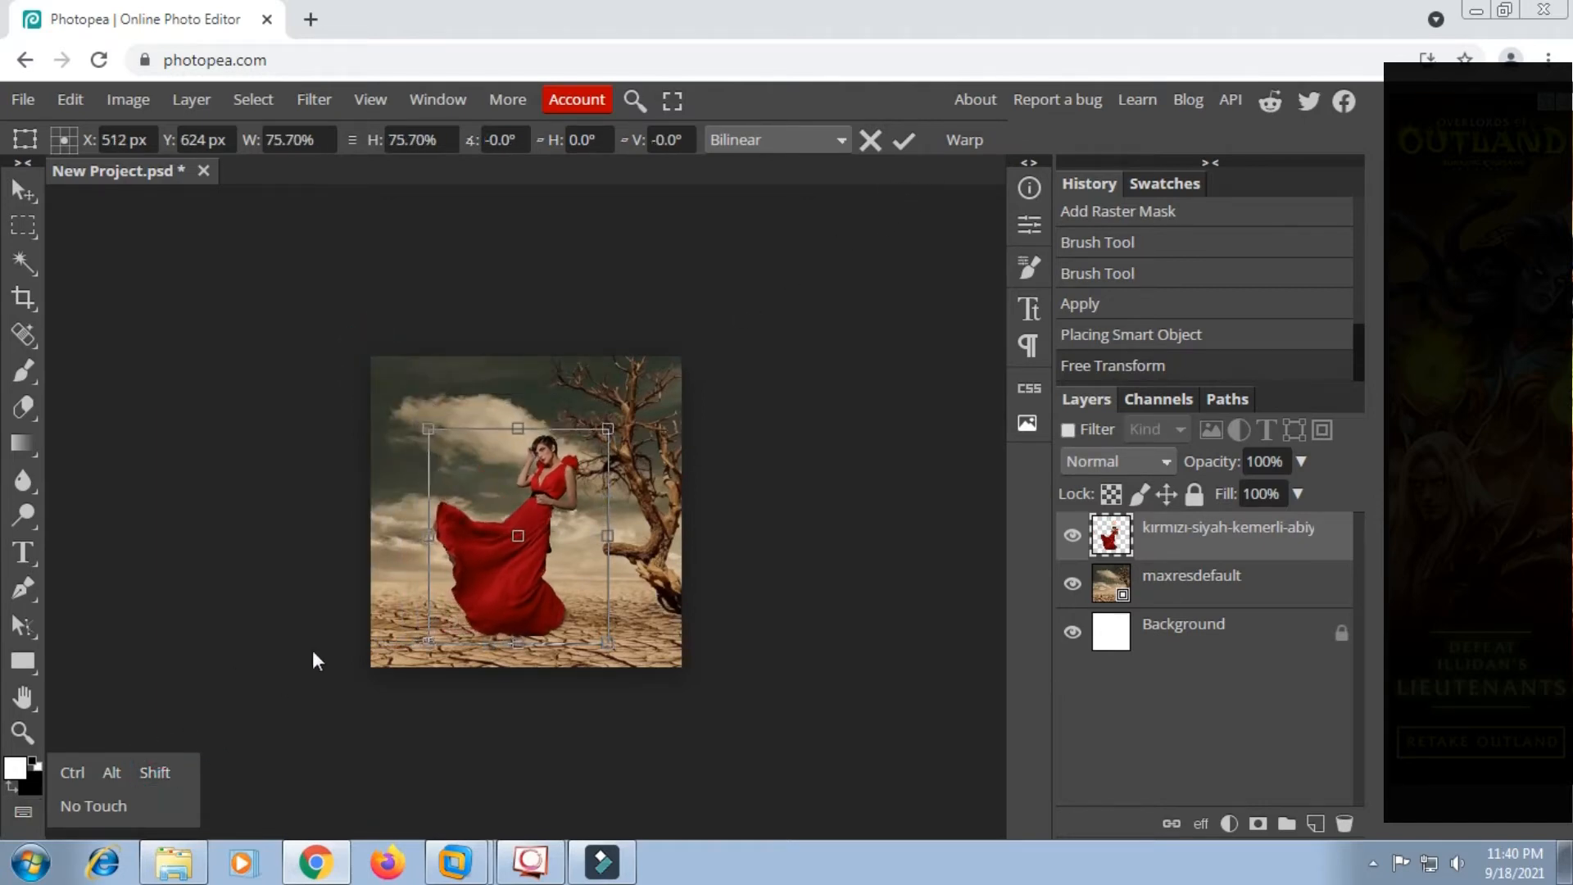
{"action": "left_click_drag", "start_coordinate": [481, 479], "coordinate": [536, 494]}
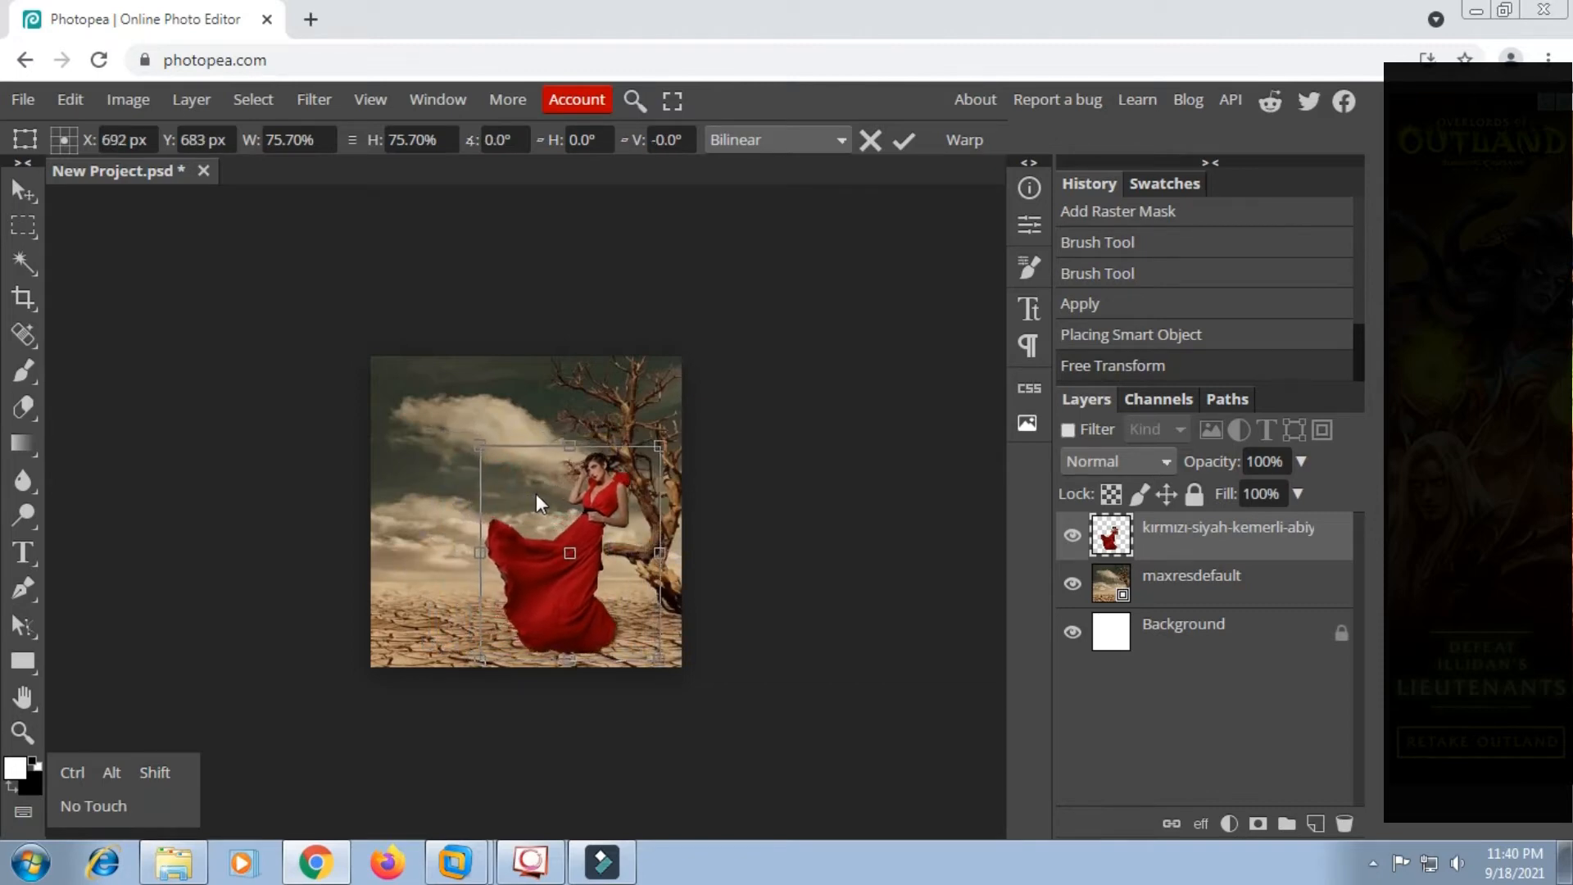
{"action": "left_click", "coordinate": [905, 139]}
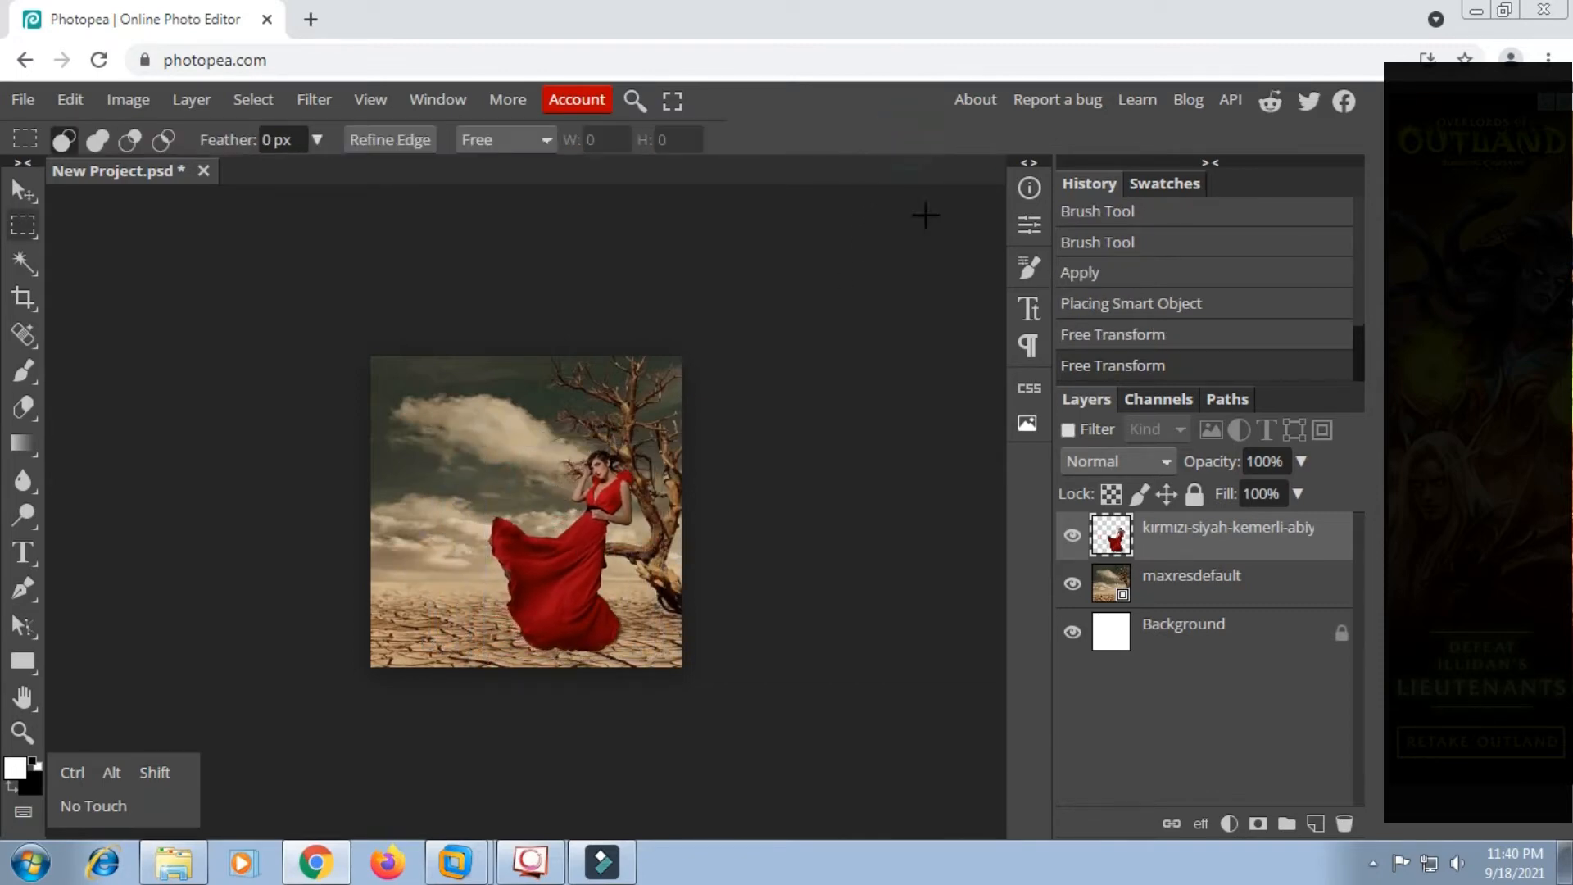
Add a new layer directly above the maxresdefault desert image and set the Brush to black at 17% opacity.
{"action": "left_click", "coordinate": [1177, 604]}
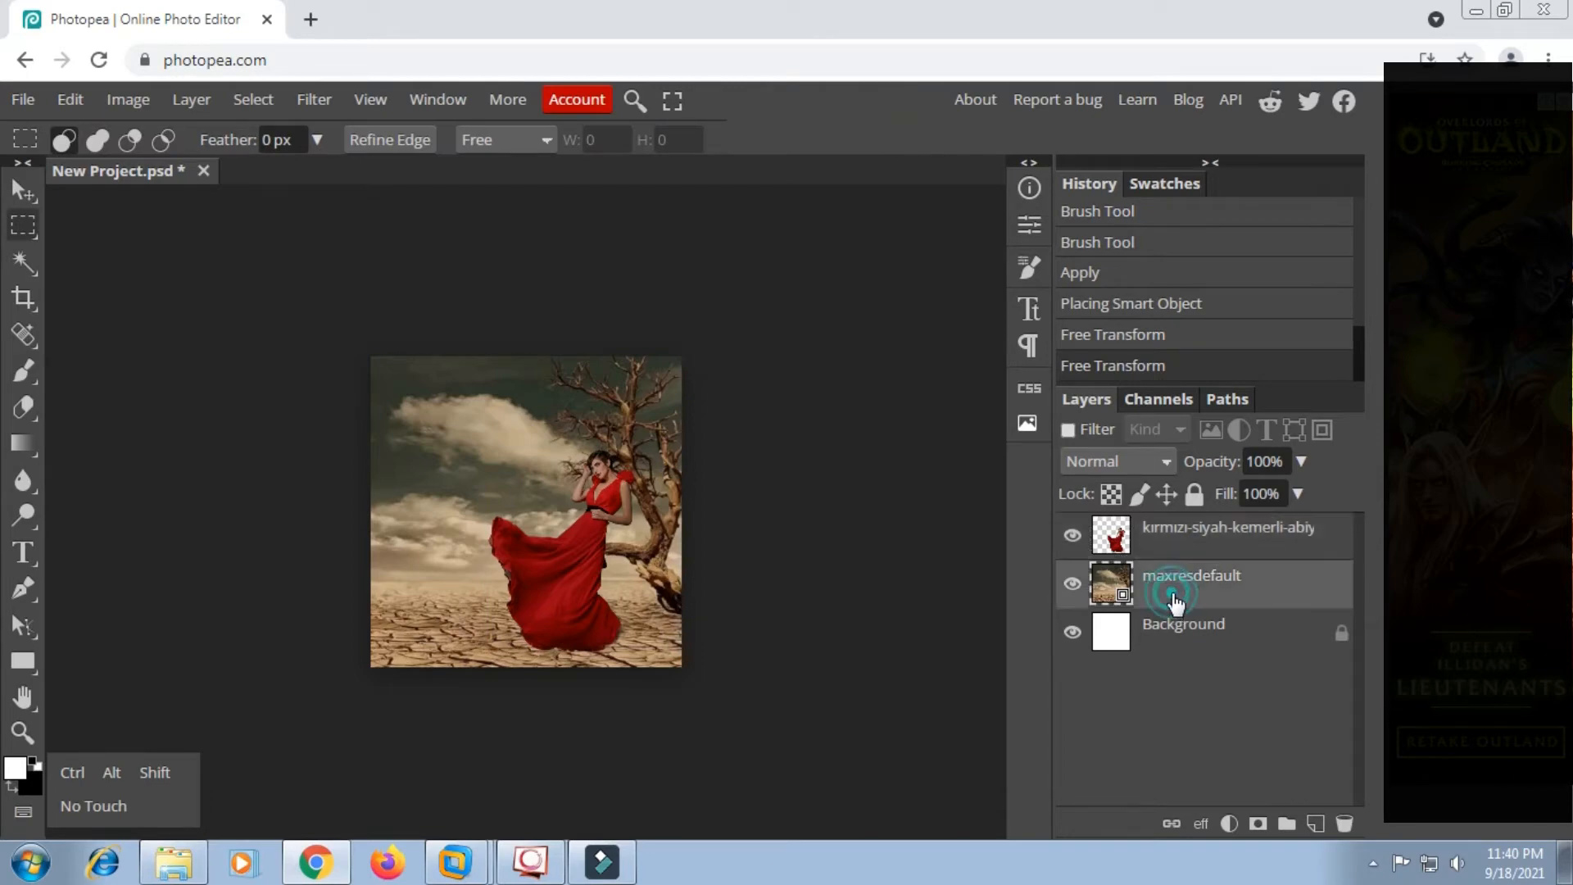
{"action": "left_click", "coordinate": [1315, 824]}
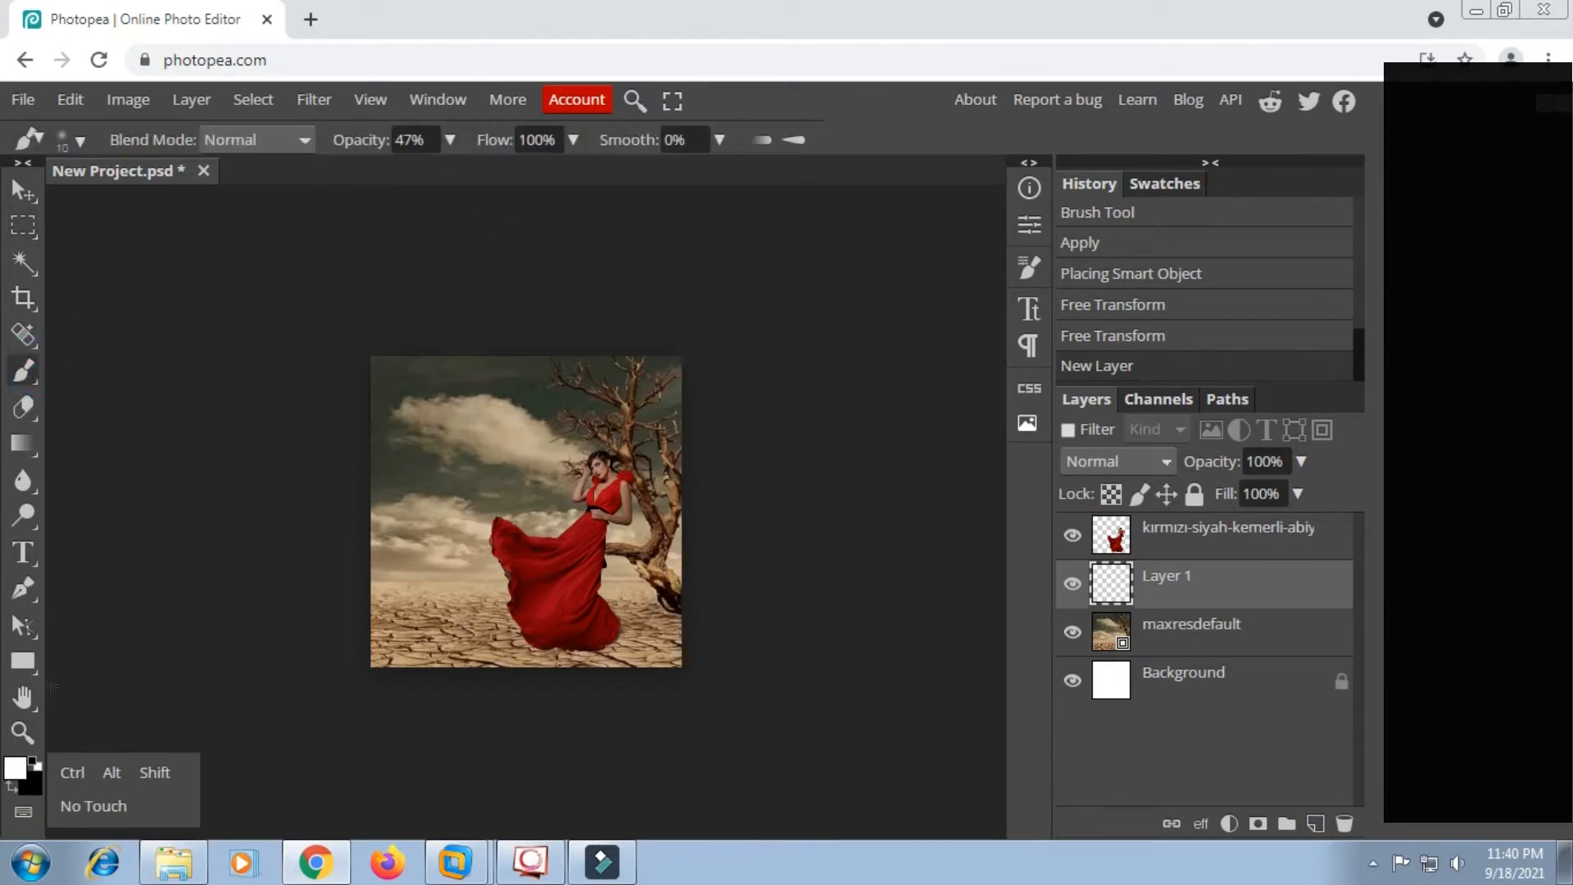
{"action": "left_click", "coordinate": [33, 764]}
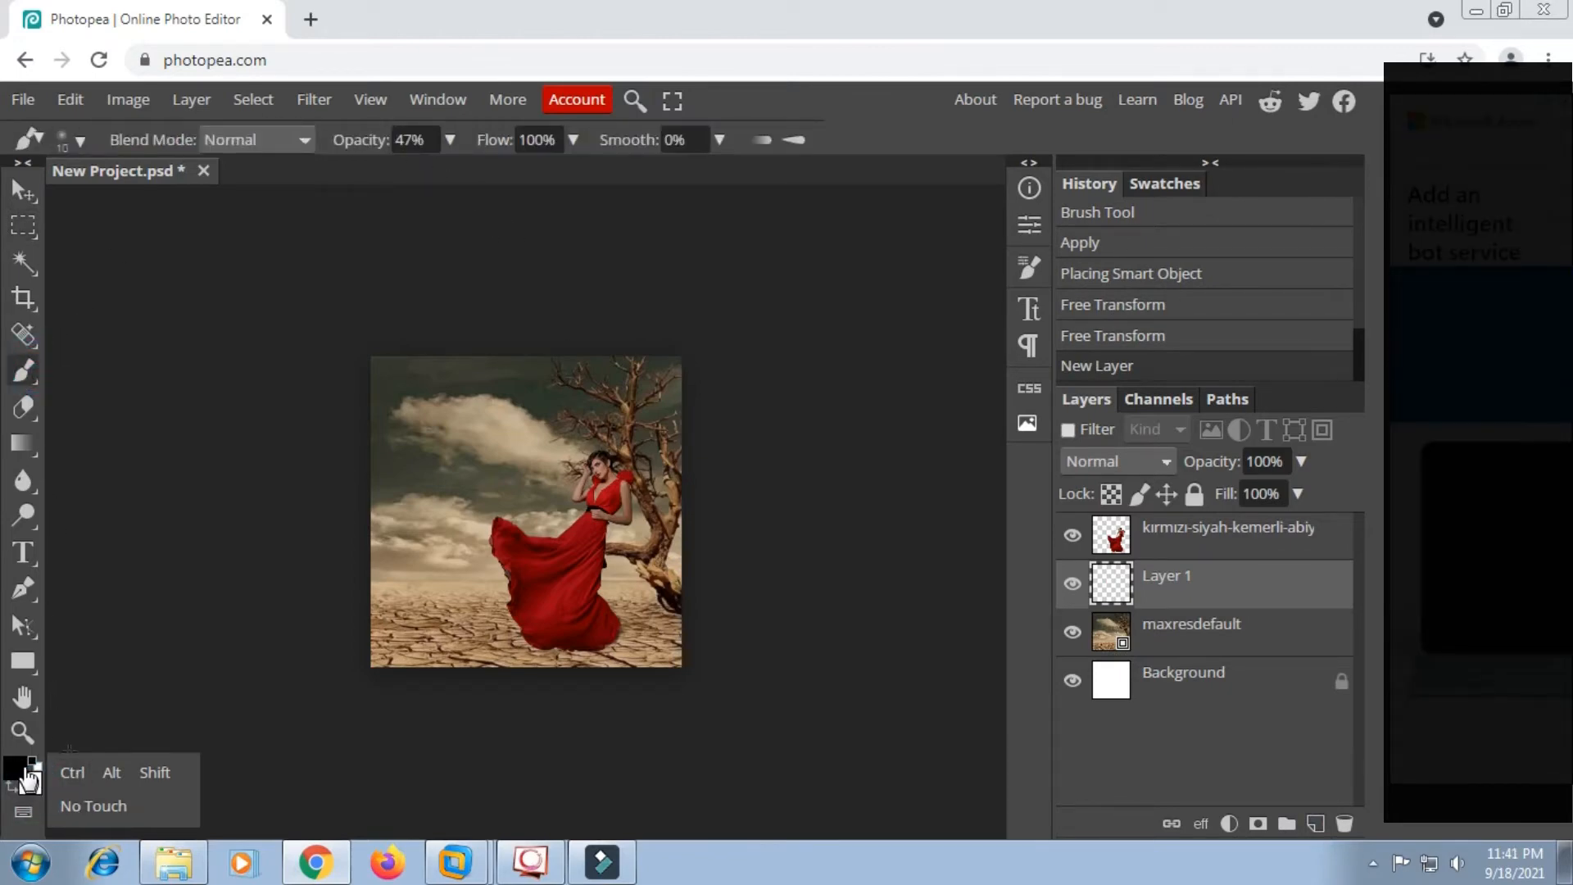
{"action": "left_click", "coordinate": [450, 139]}
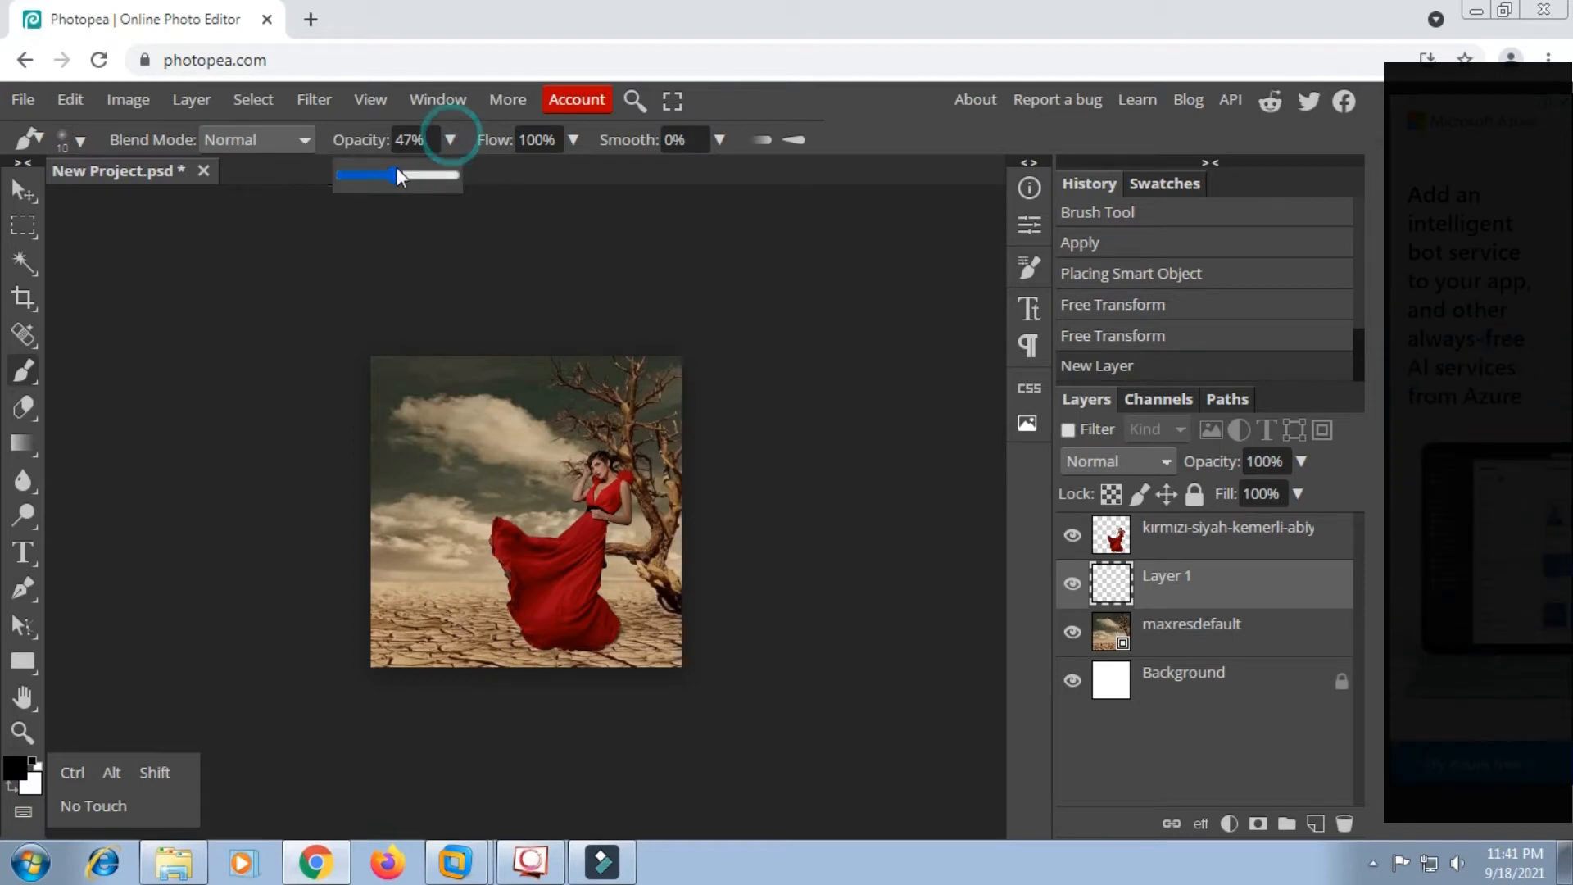
{"action": "left_click_drag", "start_coordinate": [397, 174], "coordinate": [361, 174]}
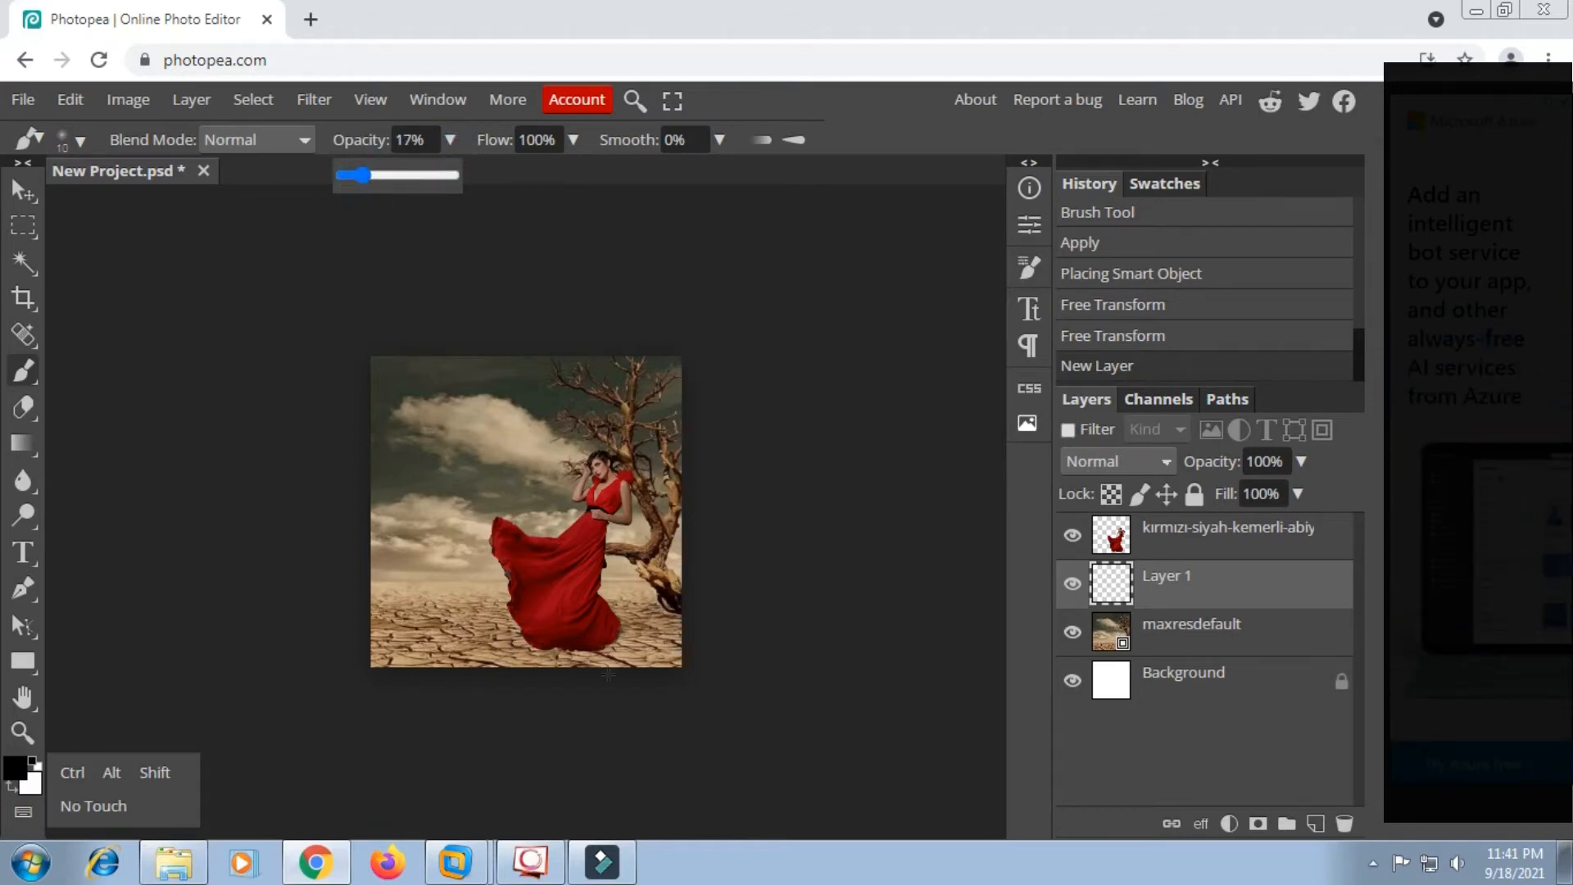
Choose the soft round brush with 0% hardness and set its size to 231 px.
{"action": "scroll", "coordinate": [608, 674], "scroll_direction": "up", "scroll_amount": 2}
{"action": "right_click", "coordinate": [766, 619]}
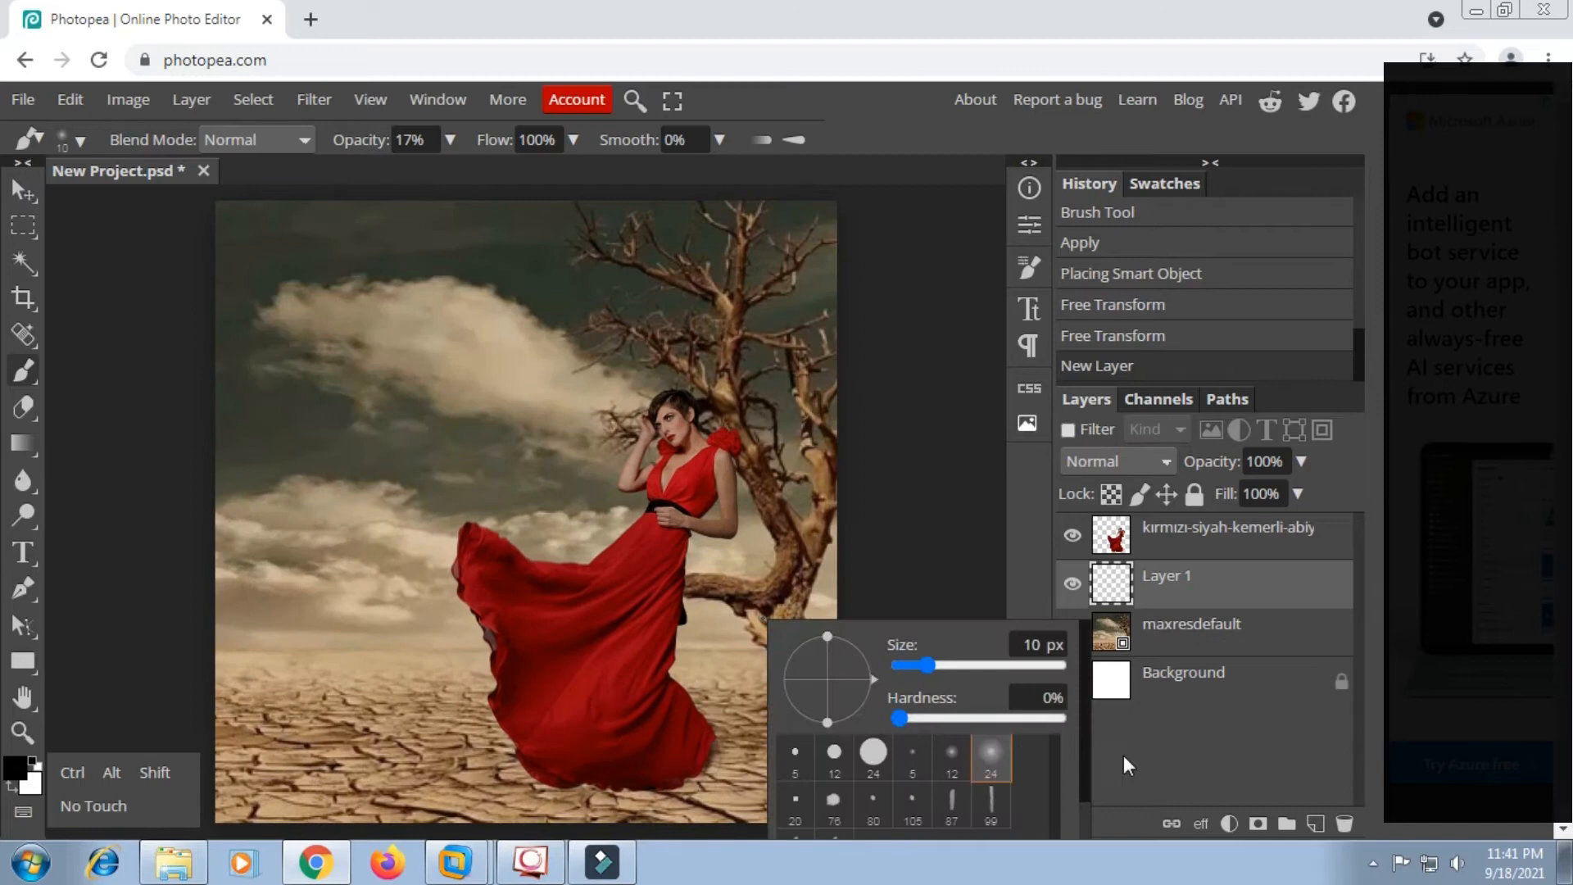
{"action": "left_click", "coordinate": [996, 772]}
{"action": "left_click", "coordinate": [976, 665]}
{"action": "left_click", "coordinate": [991, 666]}
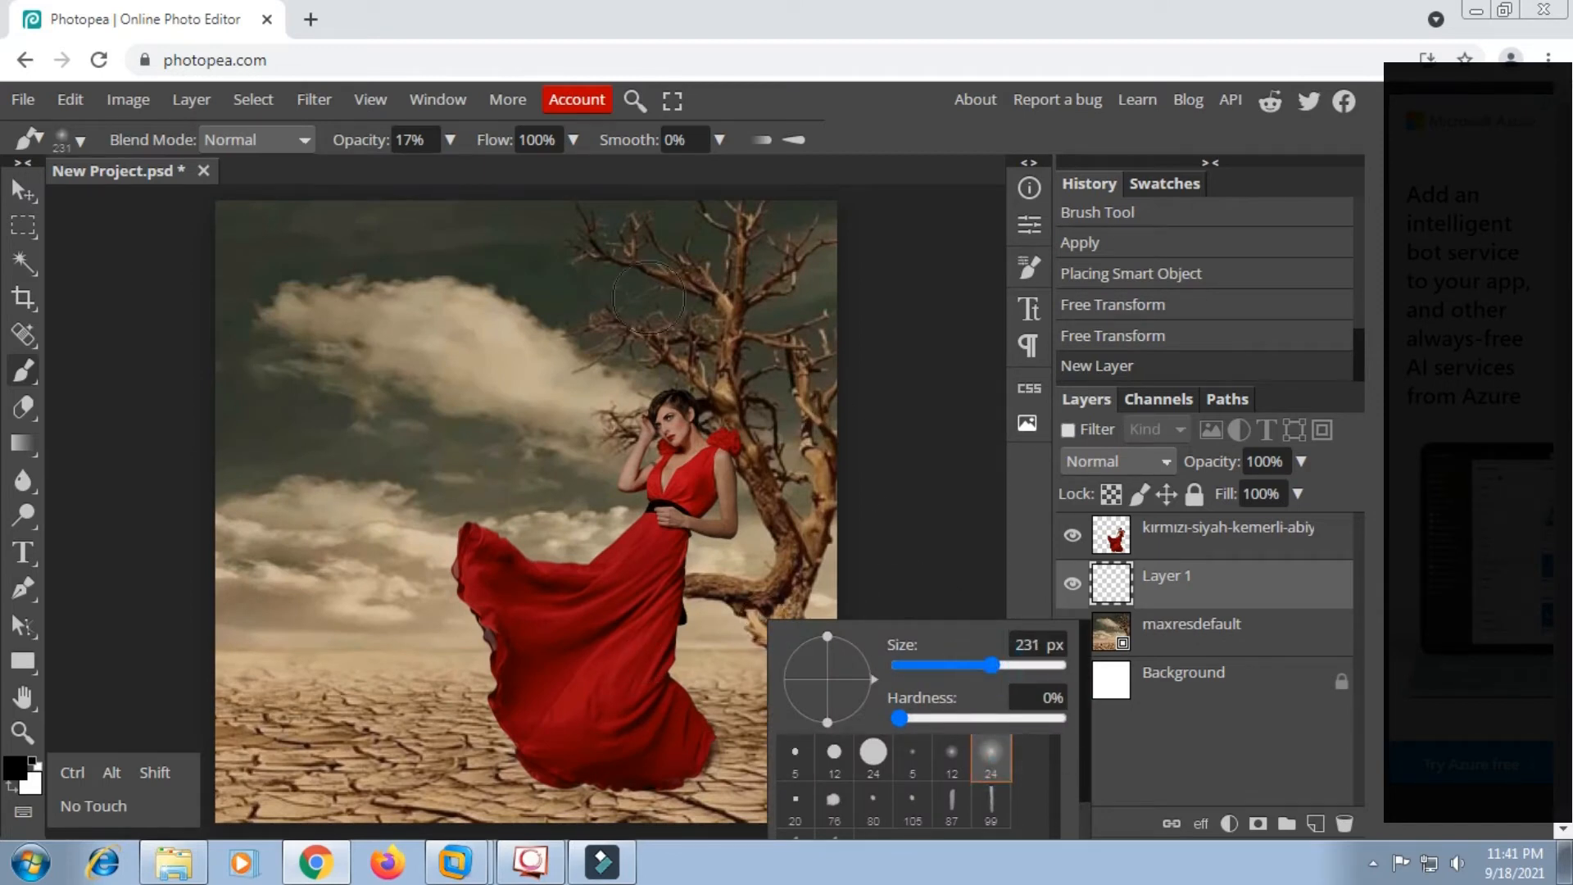
{"action": "left_click", "coordinate": [737, 110]}
Paint a soft black shadow on the cracked ground beneath the hem of the red dress.
{"action": "left_click_drag", "start_coordinate": [703, 727], "coordinate": [671, 455]}
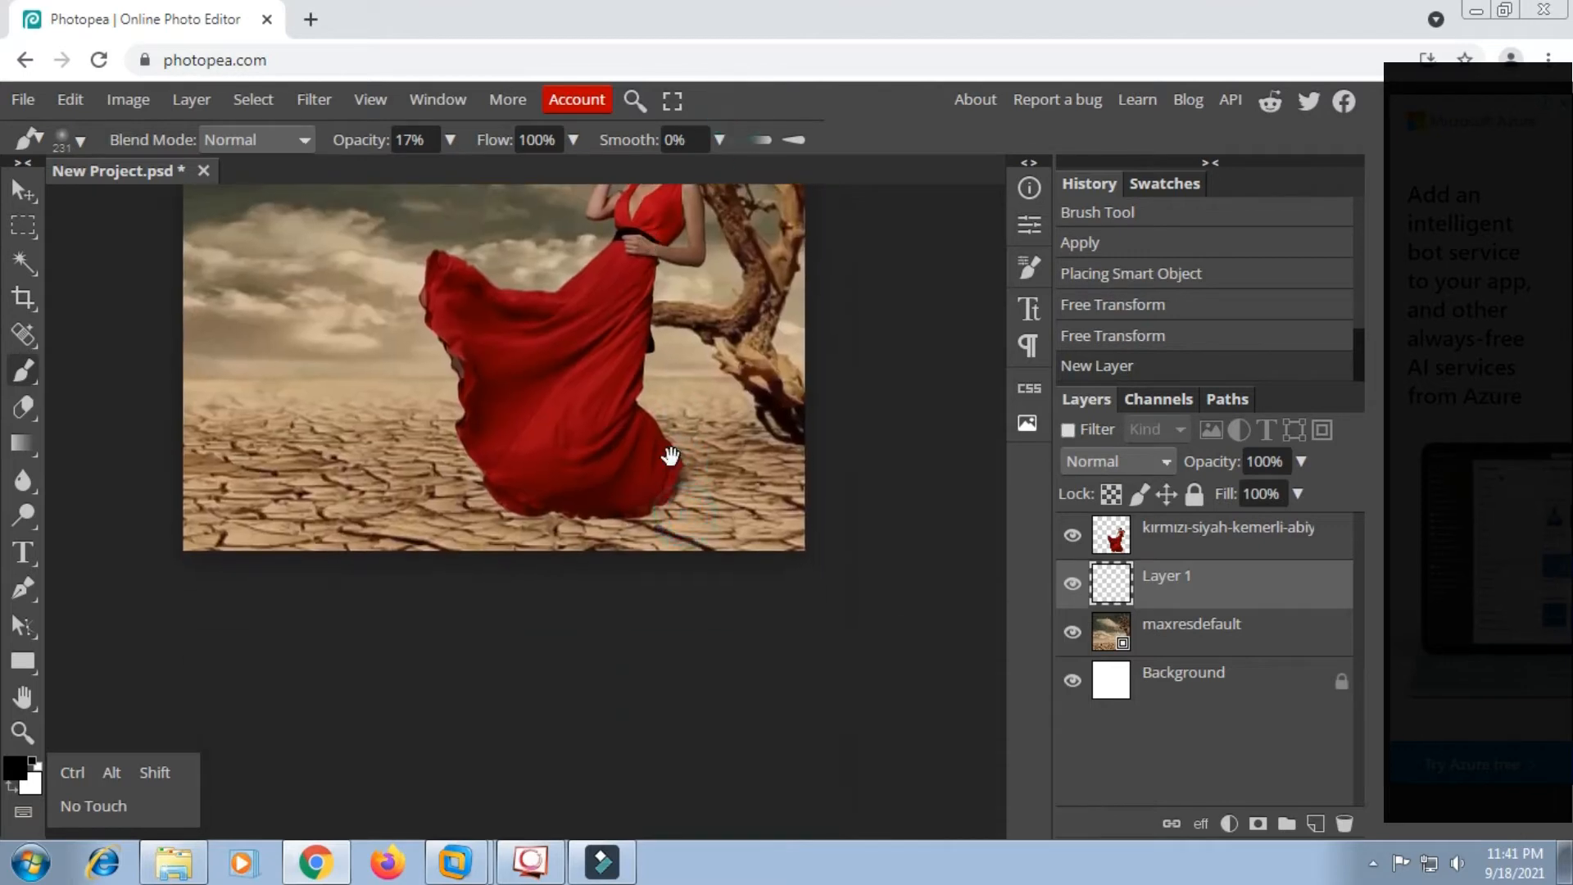
{"action": "mouse_move", "coordinate": [570, 499]}
{"action": "left_mouse_down"}
{"action": "mouse_move", "coordinate": [491, 498]}
{"action": "mouse_move", "coordinate": [610, 520]}
{"action": "mouse_move", "coordinate": [663, 504]}
{"action": "mouse_move", "coordinate": [502, 510]}
{"action": "left_mouse_up"}
{"action": "mouse_move", "coordinate": [544, 498]}
{"action": "left_mouse_down"}
{"action": "mouse_move", "coordinate": [481, 503]}
{"action": "mouse_move", "coordinate": [645, 507]}
{"action": "mouse_move", "coordinate": [385, 508]}
{"action": "left_mouse_up"}
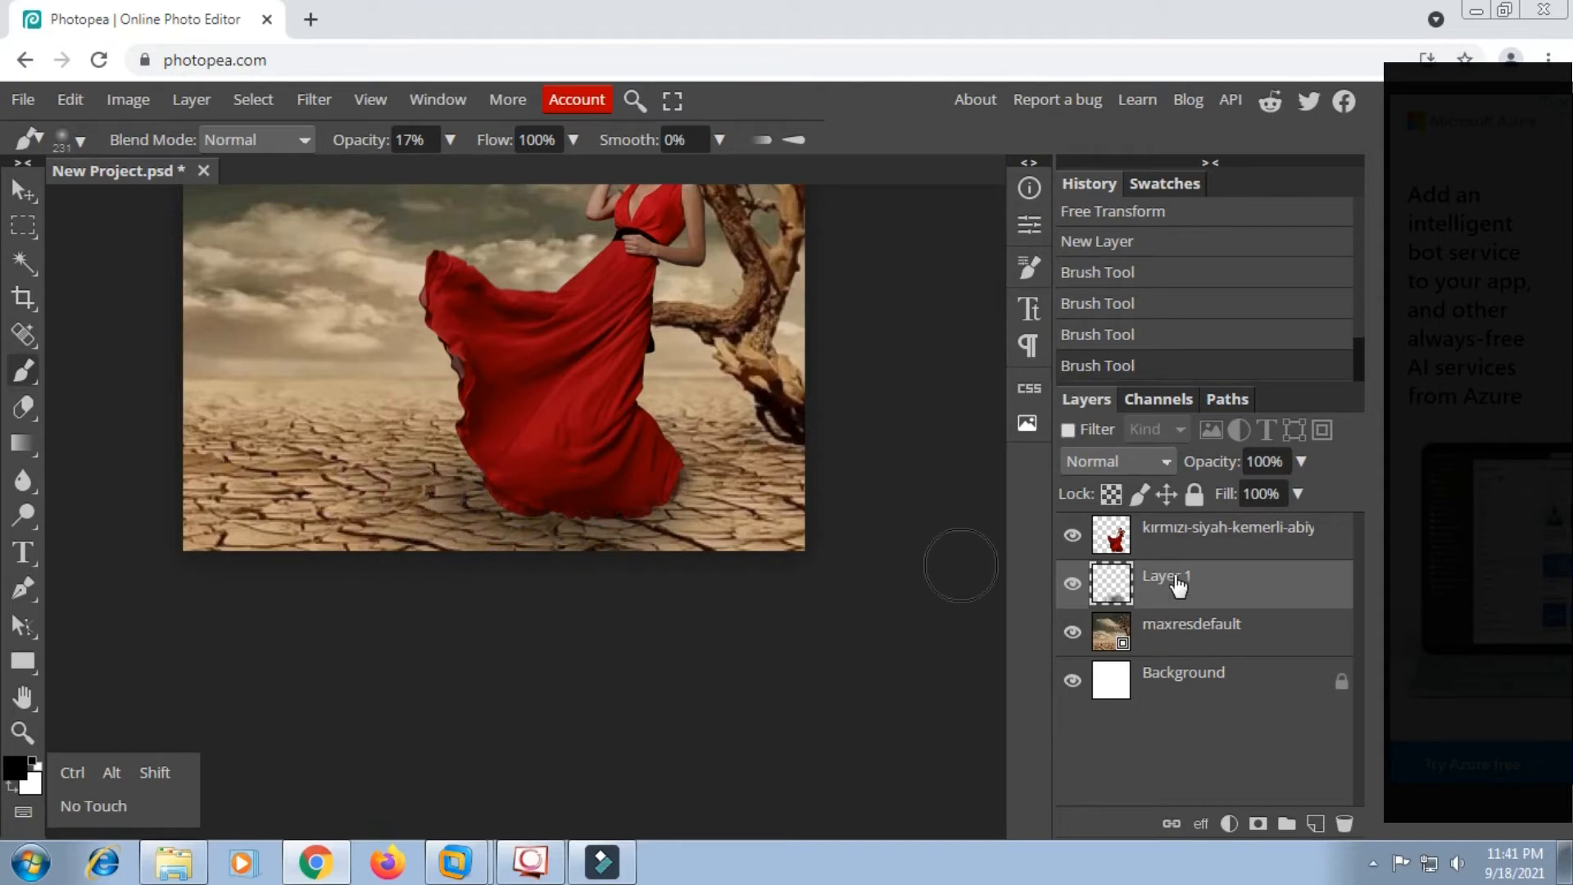
Duplicate the woman's cutout layer twice and hide the two lower woman layers.
{"action": "left_click", "coordinate": [1192, 537]}
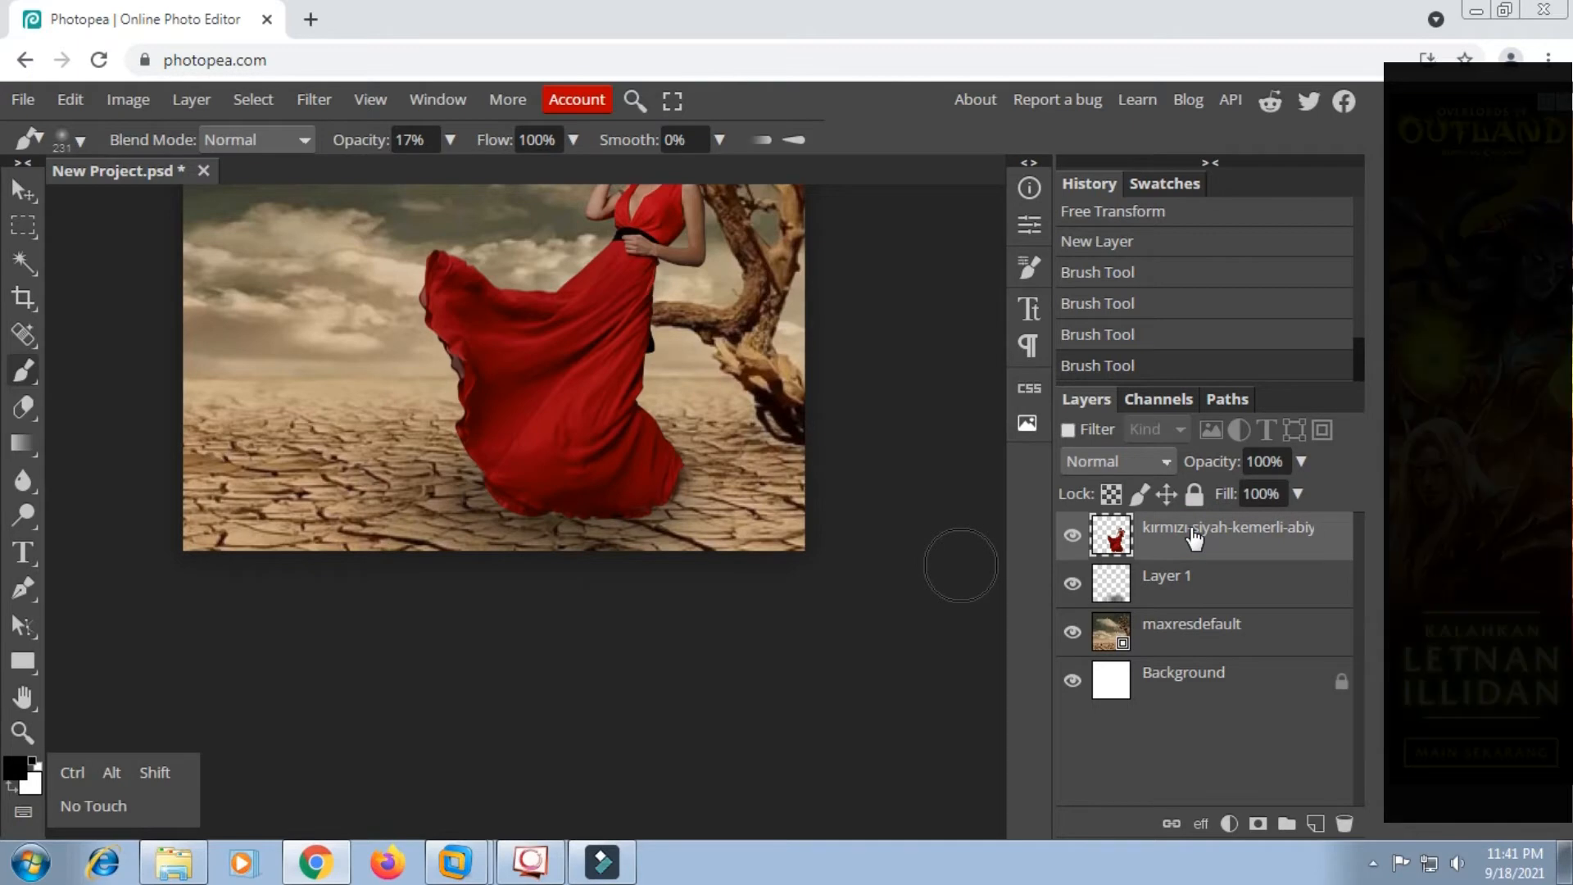
{"action": "key", "text": "ctrl+0"}
{"action": "right_click", "coordinate": [1191, 547]}
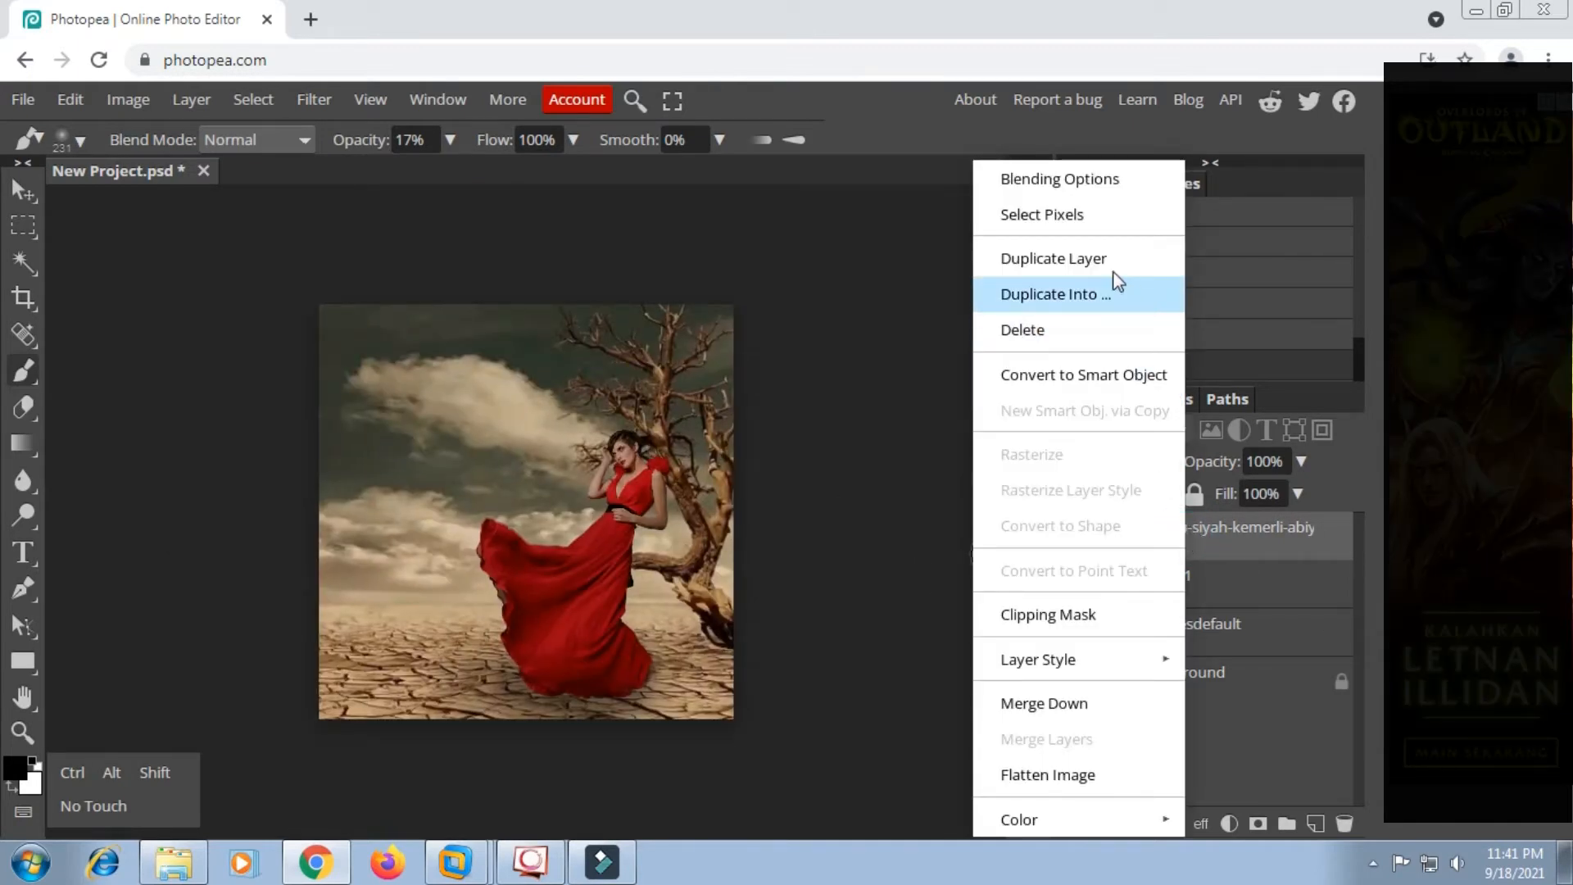
{"action": "left_click", "coordinate": [1107, 260]}
{"action": "right_click", "coordinate": [1189, 544]}
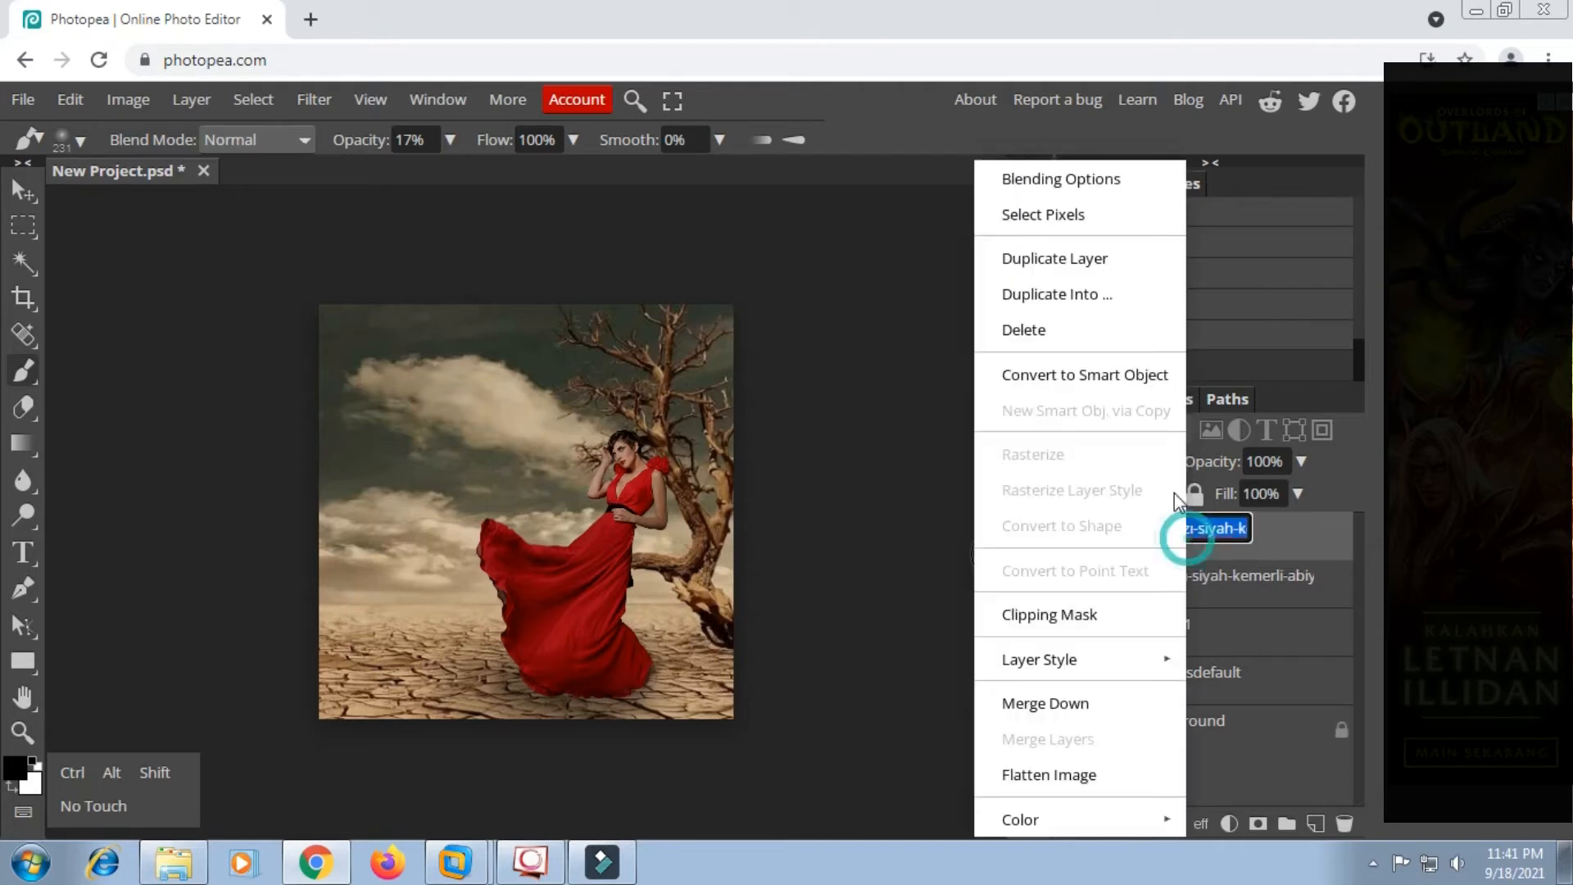
{"action": "left_click", "coordinate": [1086, 259]}
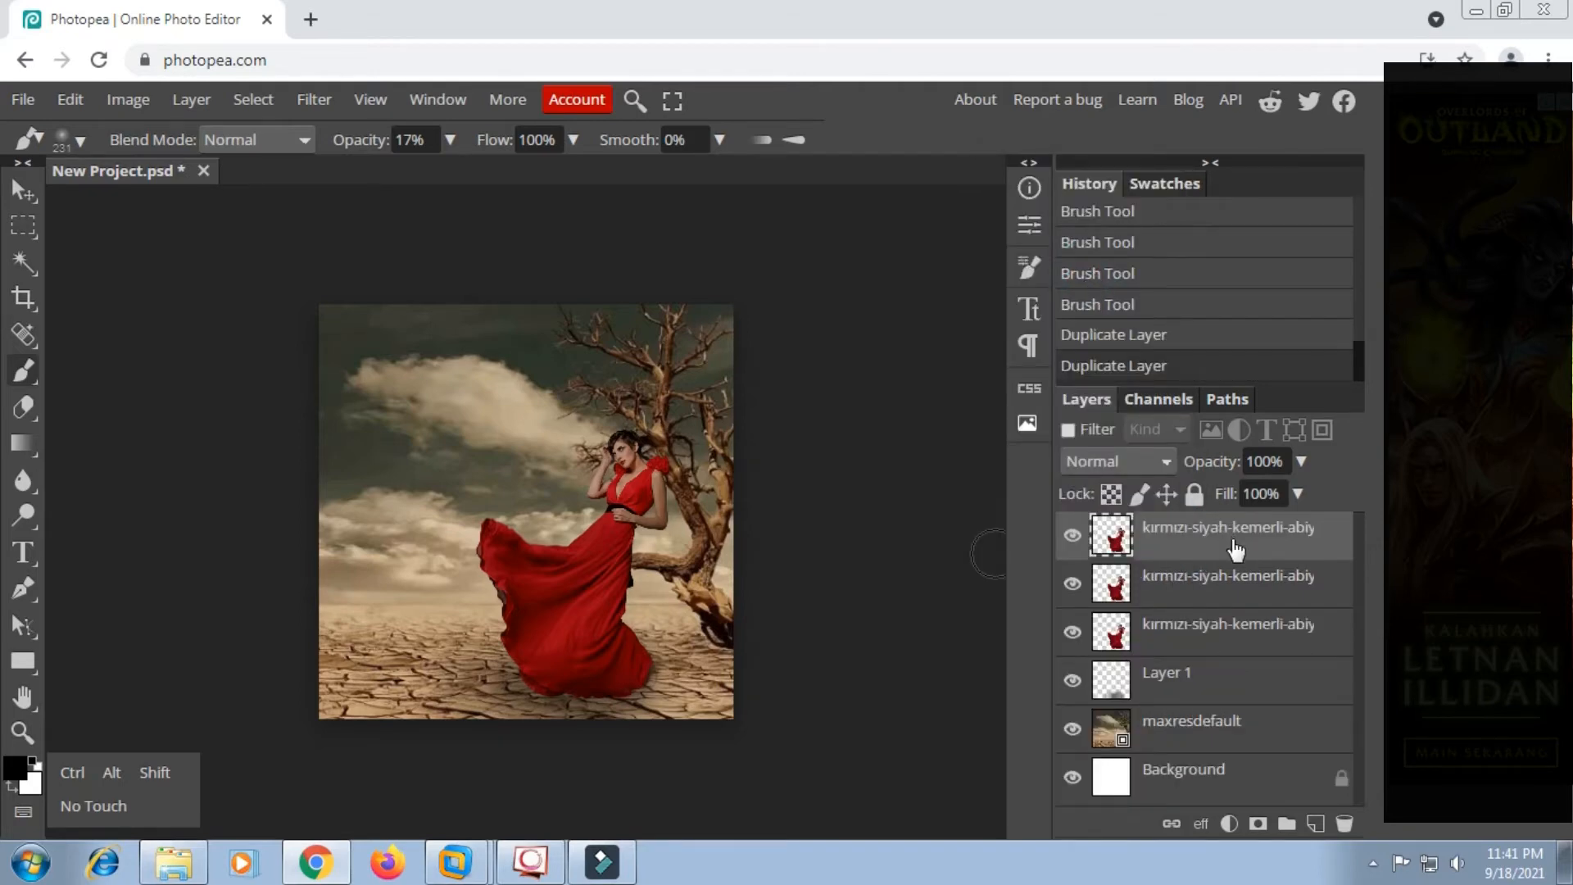
{"action": "left_click", "coordinate": [1073, 583]}
{"action": "left_click", "coordinate": [1072, 632]}
Open Liquify on the topmost woman copy and set the brush size to 199.
{"action": "left_click", "coordinate": [318, 97]}
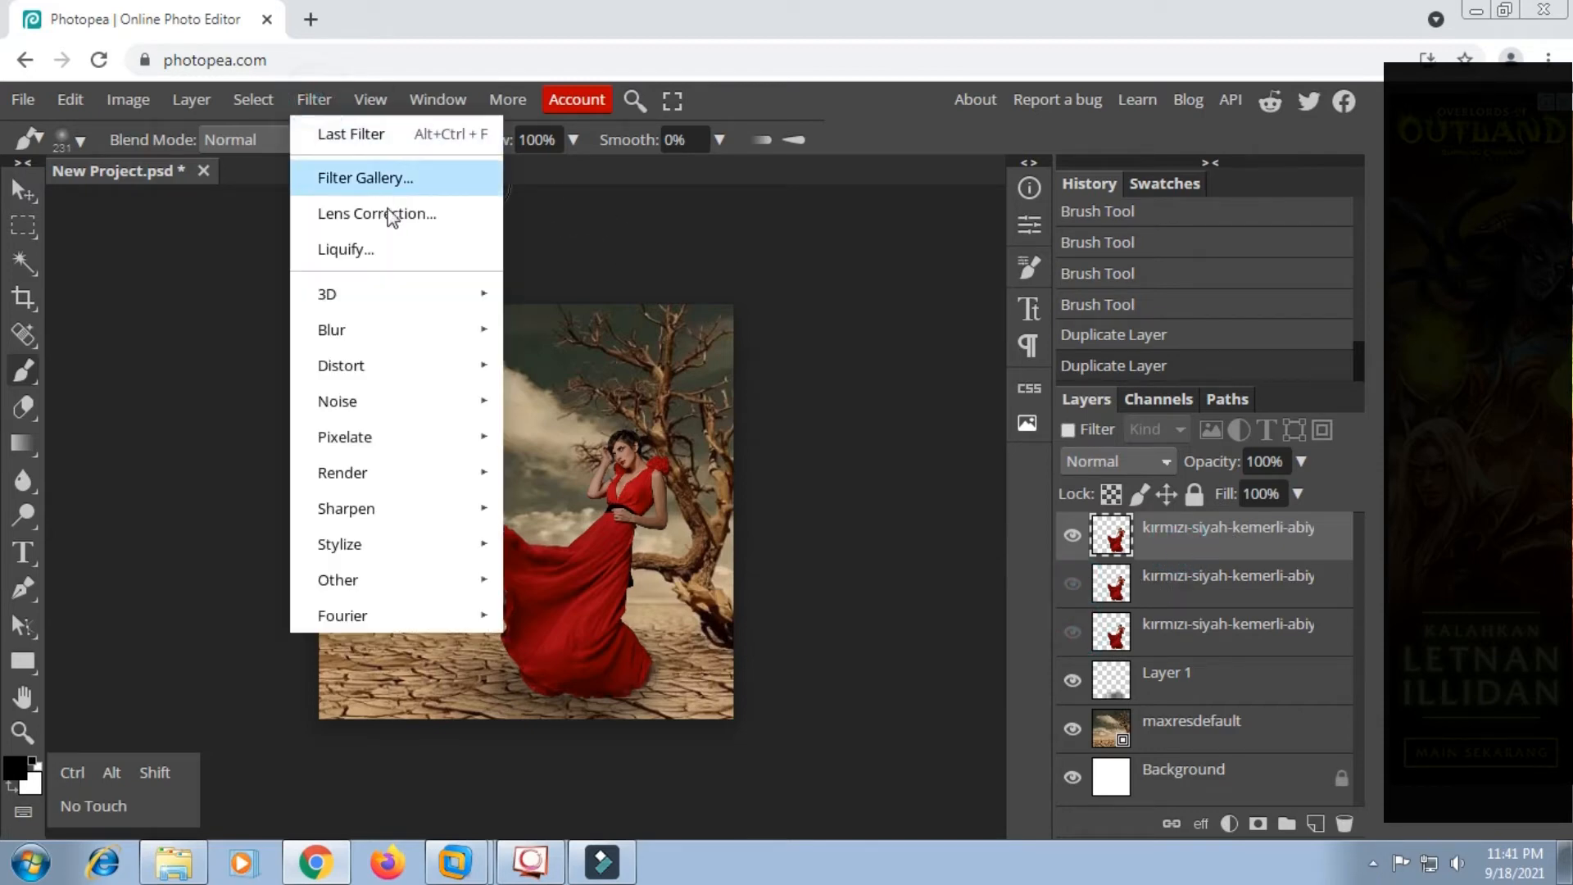
{"action": "left_click", "coordinate": [385, 257]}
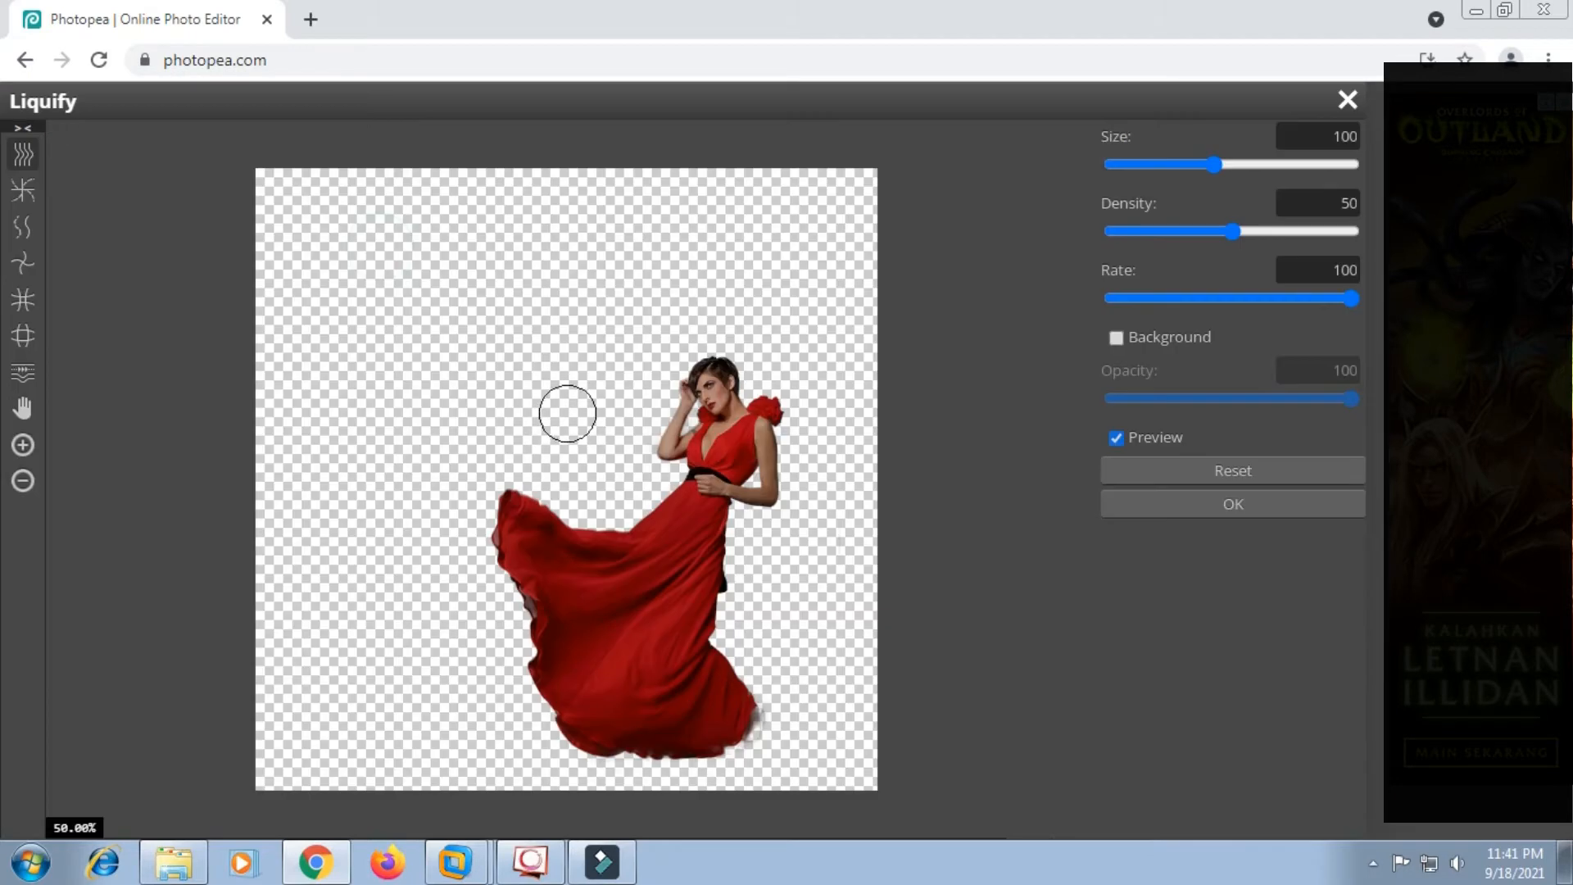
{"action": "left_click", "coordinate": [1244, 165]}
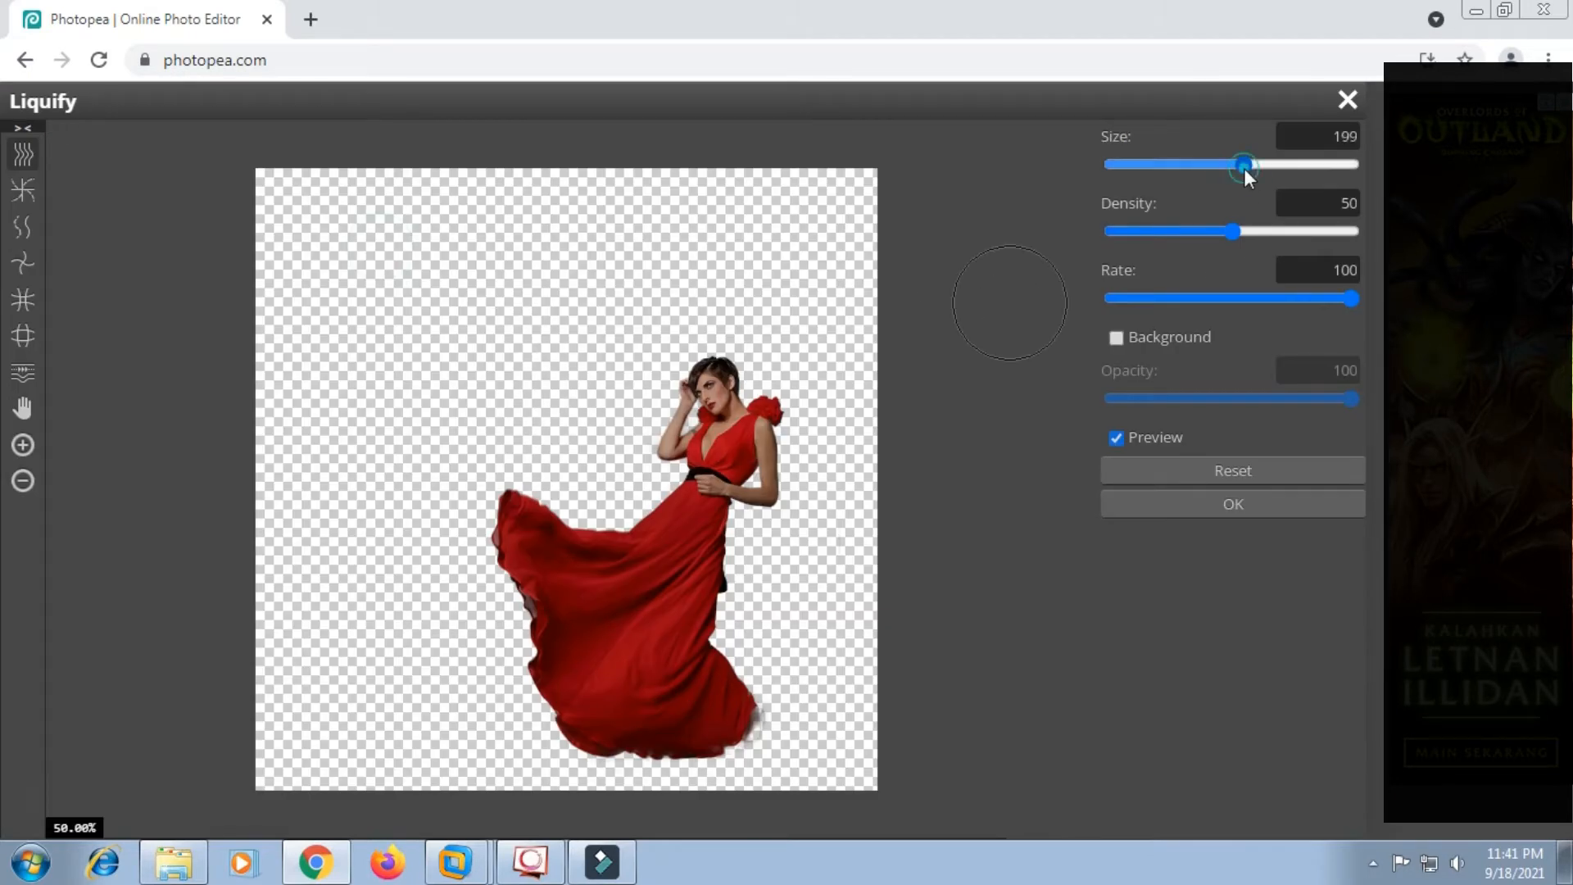
Stretch the flowing tail of the dress outward to the left and upward with Liquify forward pushes.
{"action": "left_click_drag", "start_coordinate": [590, 553], "coordinate": [484, 459]}
{"action": "left_click_drag", "start_coordinate": [559, 604], "coordinate": [461, 605]}
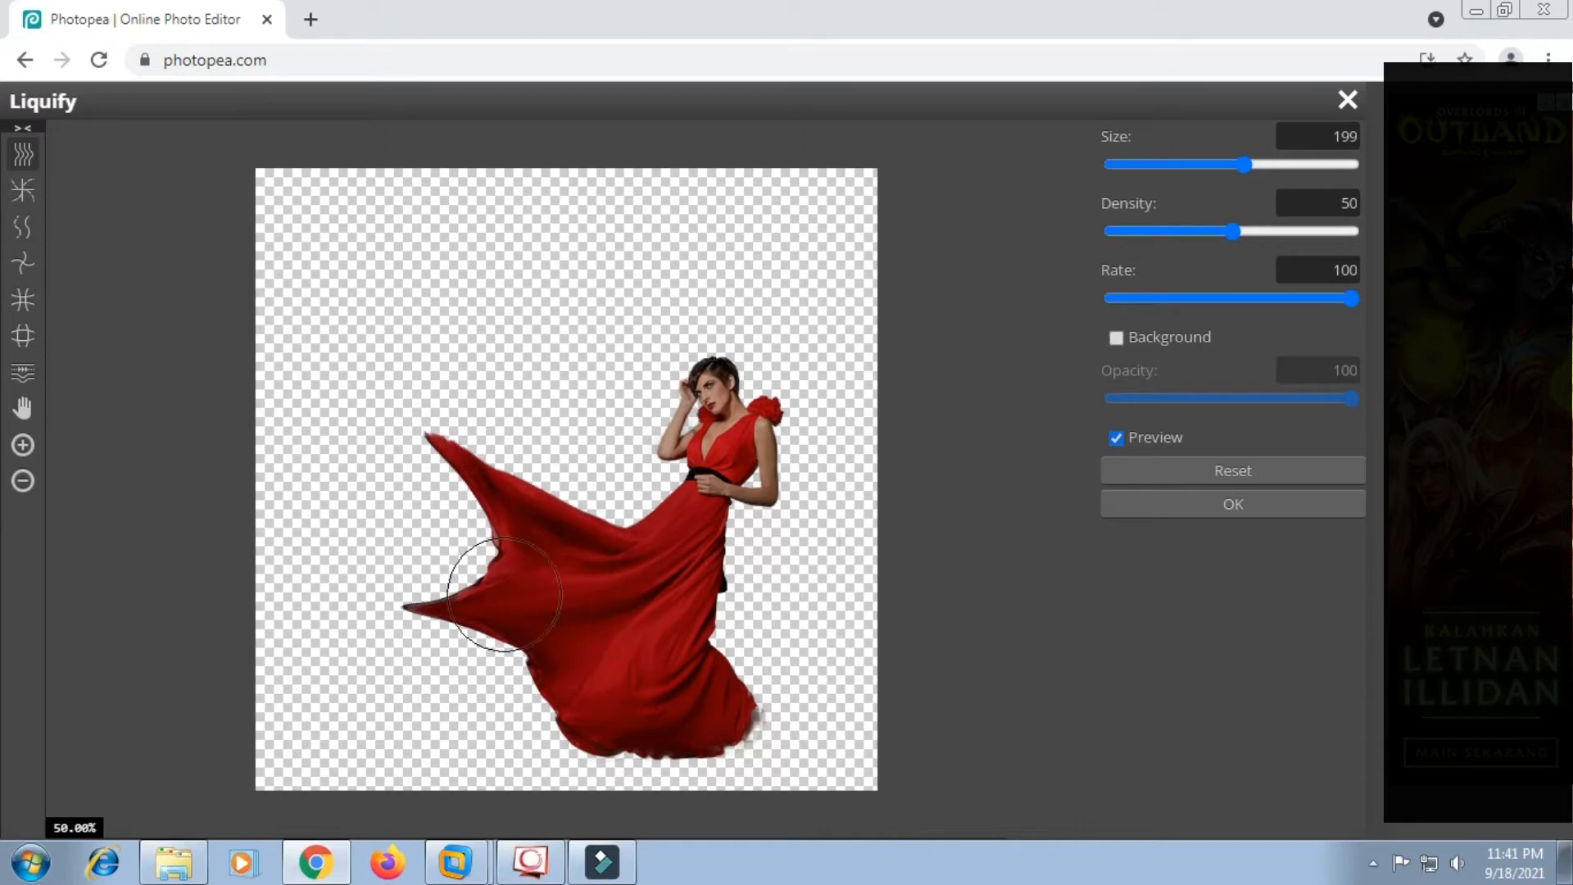
{"action": "left_click_drag", "start_coordinate": [533, 561], "coordinate": [443, 508]}
{"action": "left_click_drag", "start_coordinate": [621, 528], "coordinate": [395, 421]}
{"action": "left_click_drag", "start_coordinate": [651, 474], "coordinate": [490, 423]}
{"action": "left_click_drag", "start_coordinate": [573, 475], "coordinate": [274, 450]}
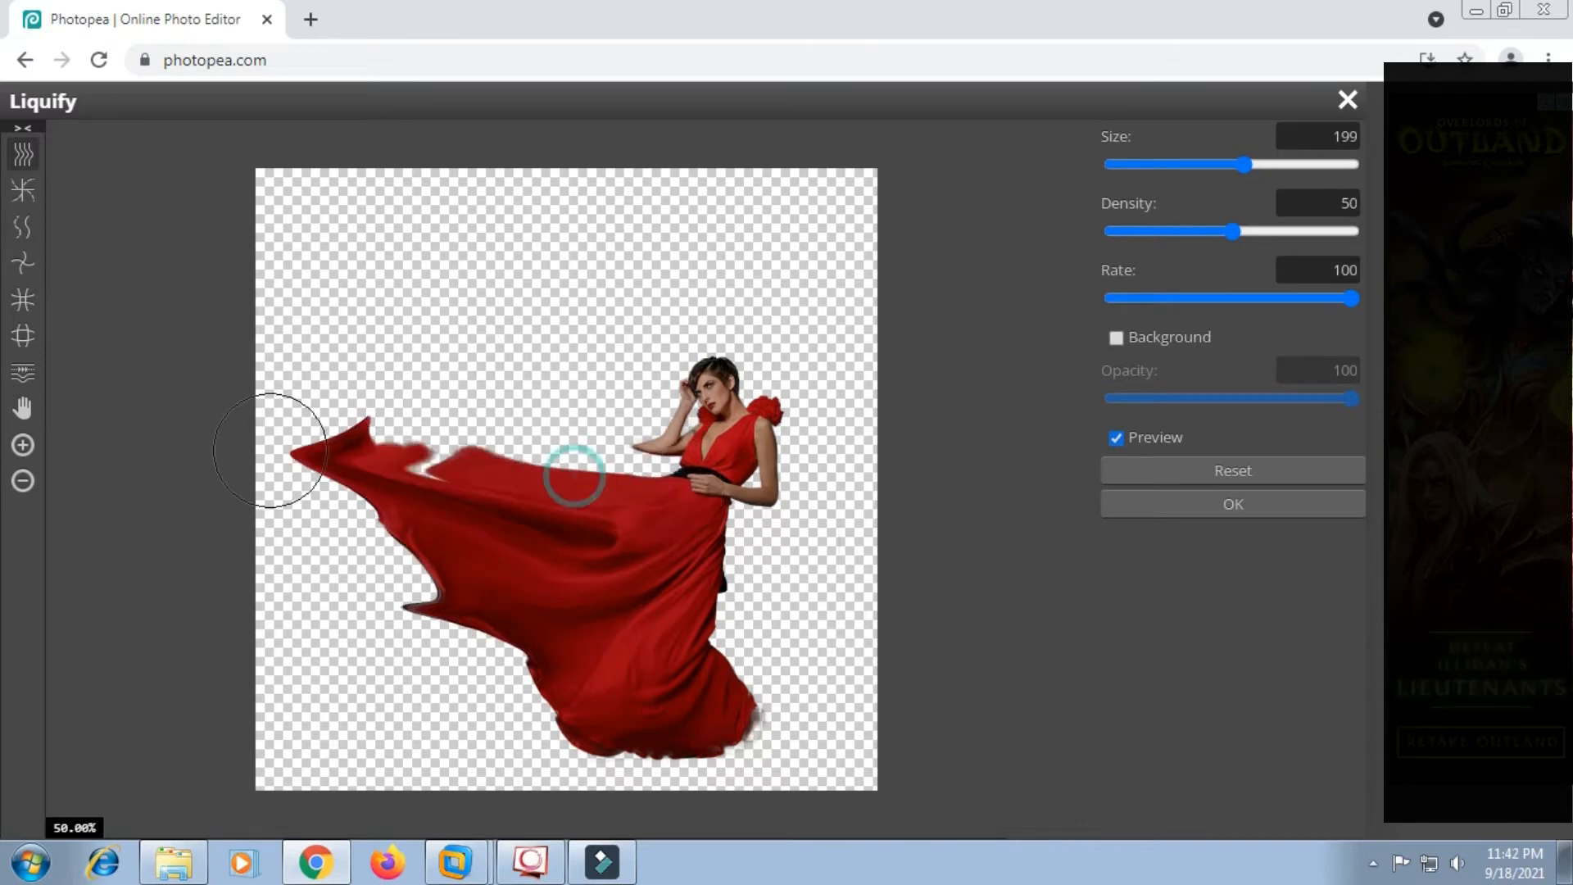
{"action": "left_click_drag", "start_coordinate": [497, 639], "coordinate": [373, 547]}
{"action": "mouse_move", "coordinate": [653, 678]}
{"action": "left_mouse_down"}
{"action": "mouse_move", "coordinate": [574, 582]}
{"action": "mouse_move", "coordinate": [321, 454]}
{"action": "left_mouse_up"}
{"action": "left_click_drag", "start_coordinate": [454, 534], "coordinate": [320, 524]}
{"action": "left_click_drag", "start_coordinate": [400, 478], "coordinate": [309, 322]}
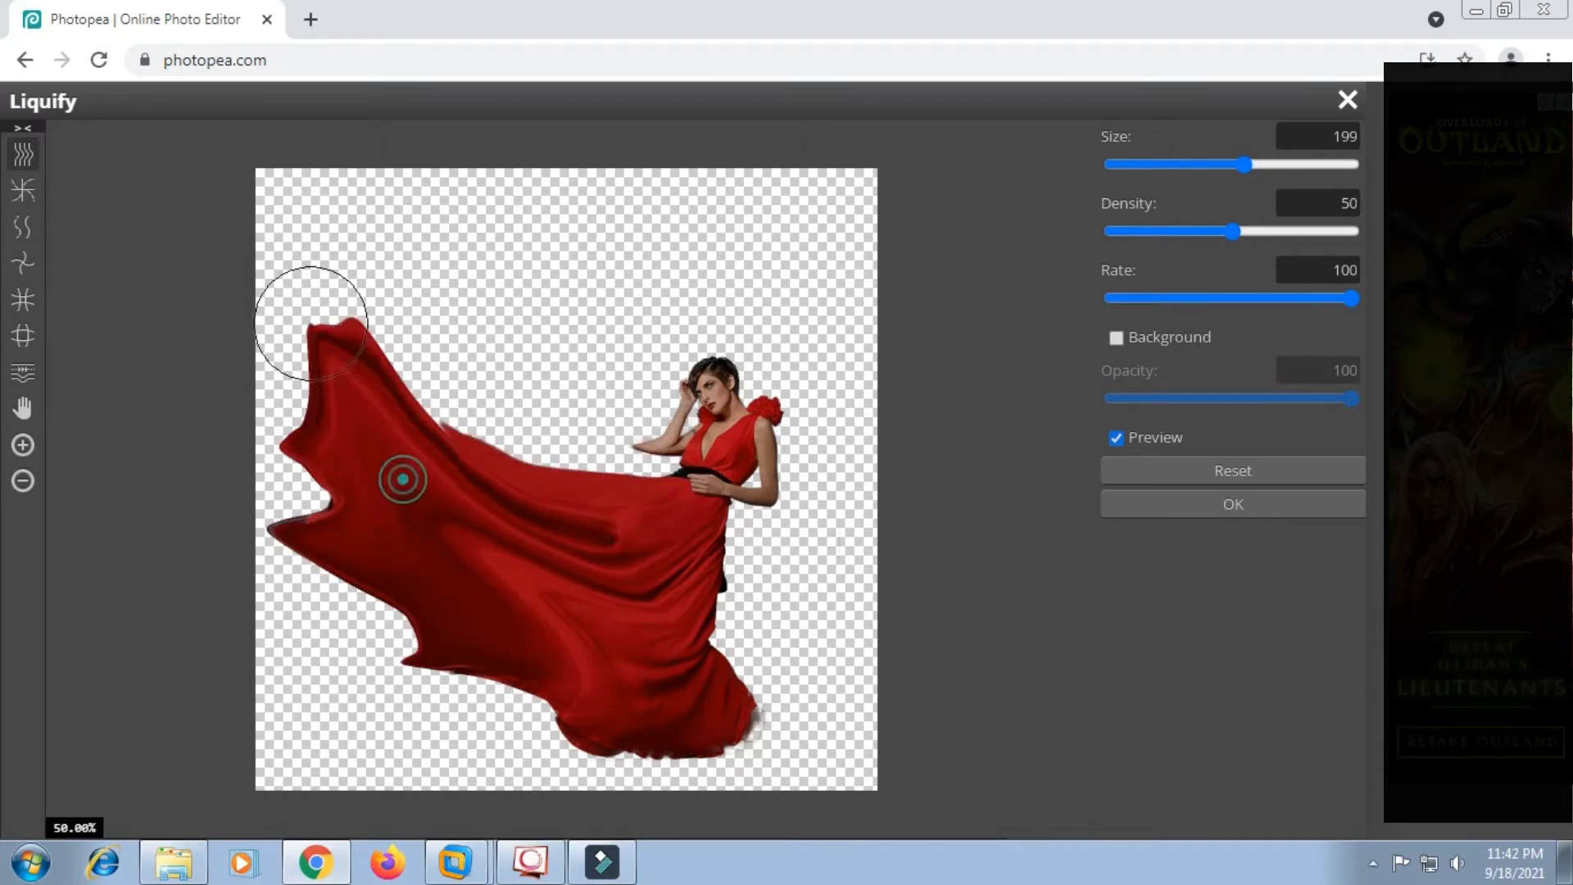
Push the dress fabric up to the canvas's top and left edges, forming pointed folds beside the woman.
{"action": "left_click_drag", "start_coordinate": [578, 497], "coordinate": [518, 358]}
{"action": "left_click_drag", "start_coordinate": [440, 445], "coordinate": [404, 229]}
{"action": "left_click_drag", "start_coordinate": [510, 438], "coordinate": [420, 283]}
{"action": "left_click_drag", "start_coordinate": [337, 478], "coordinate": [182, 354]}
{"action": "left_click_drag", "start_coordinate": [349, 532], "coordinate": [215, 500]}
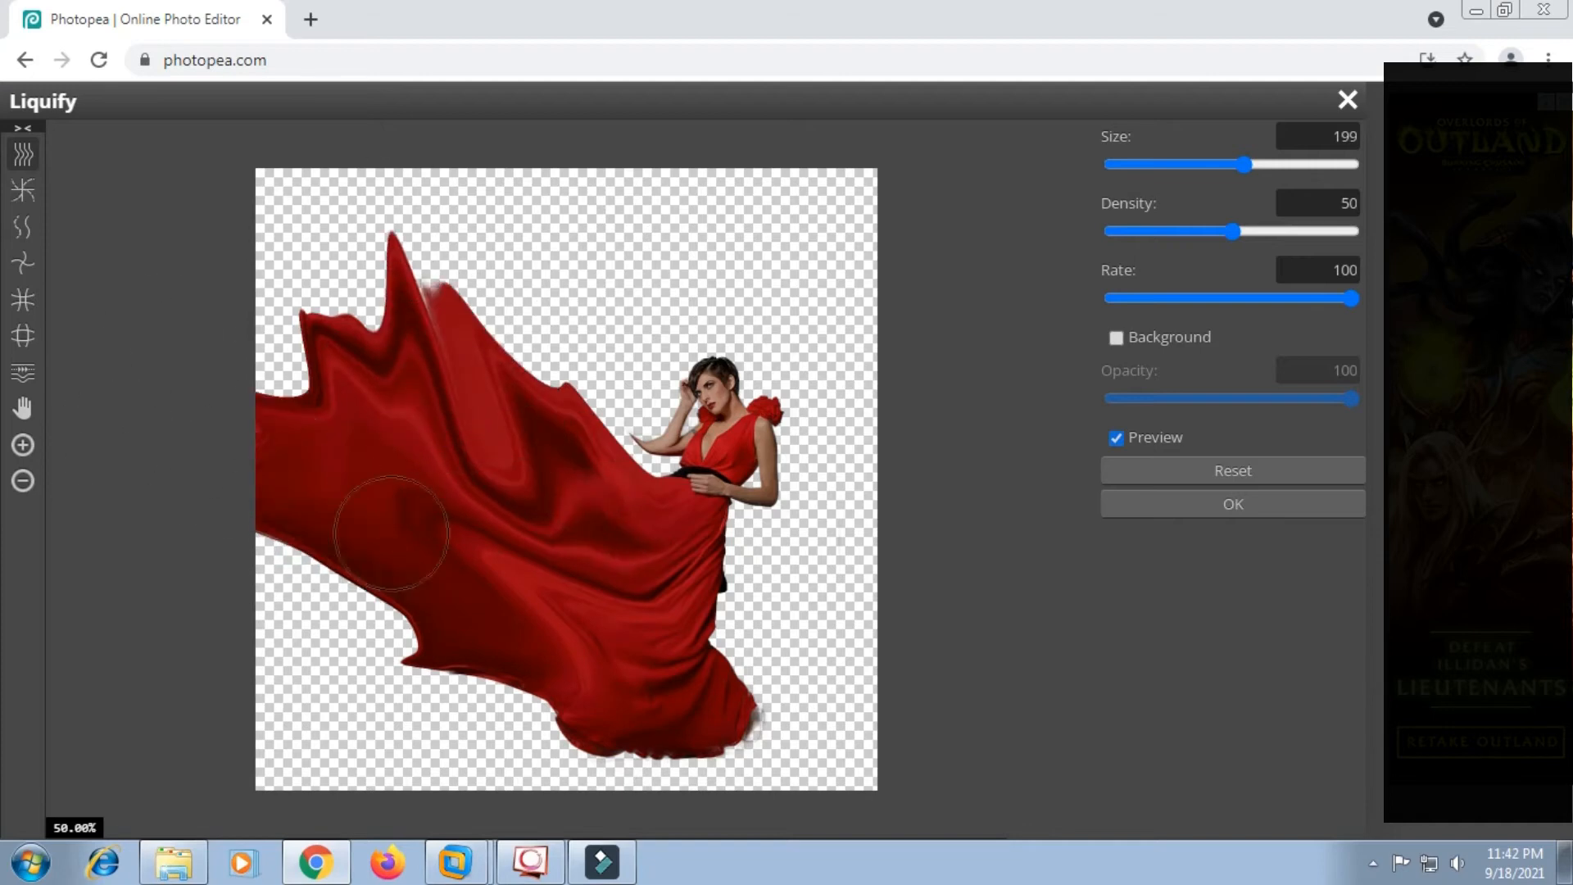
{"action": "left_click_drag", "start_coordinate": [376, 574], "coordinate": [353, 283]}
{"action": "left_click_drag", "start_coordinate": [361, 356], "coordinate": [271, 270]}
{"action": "left_click_drag", "start_coordinate": [459, 316], "coordinate": [503, 190]}
{"action": "left_click_drag", "start_coordinate": [541, 410], "coordinate": [579, 323]}
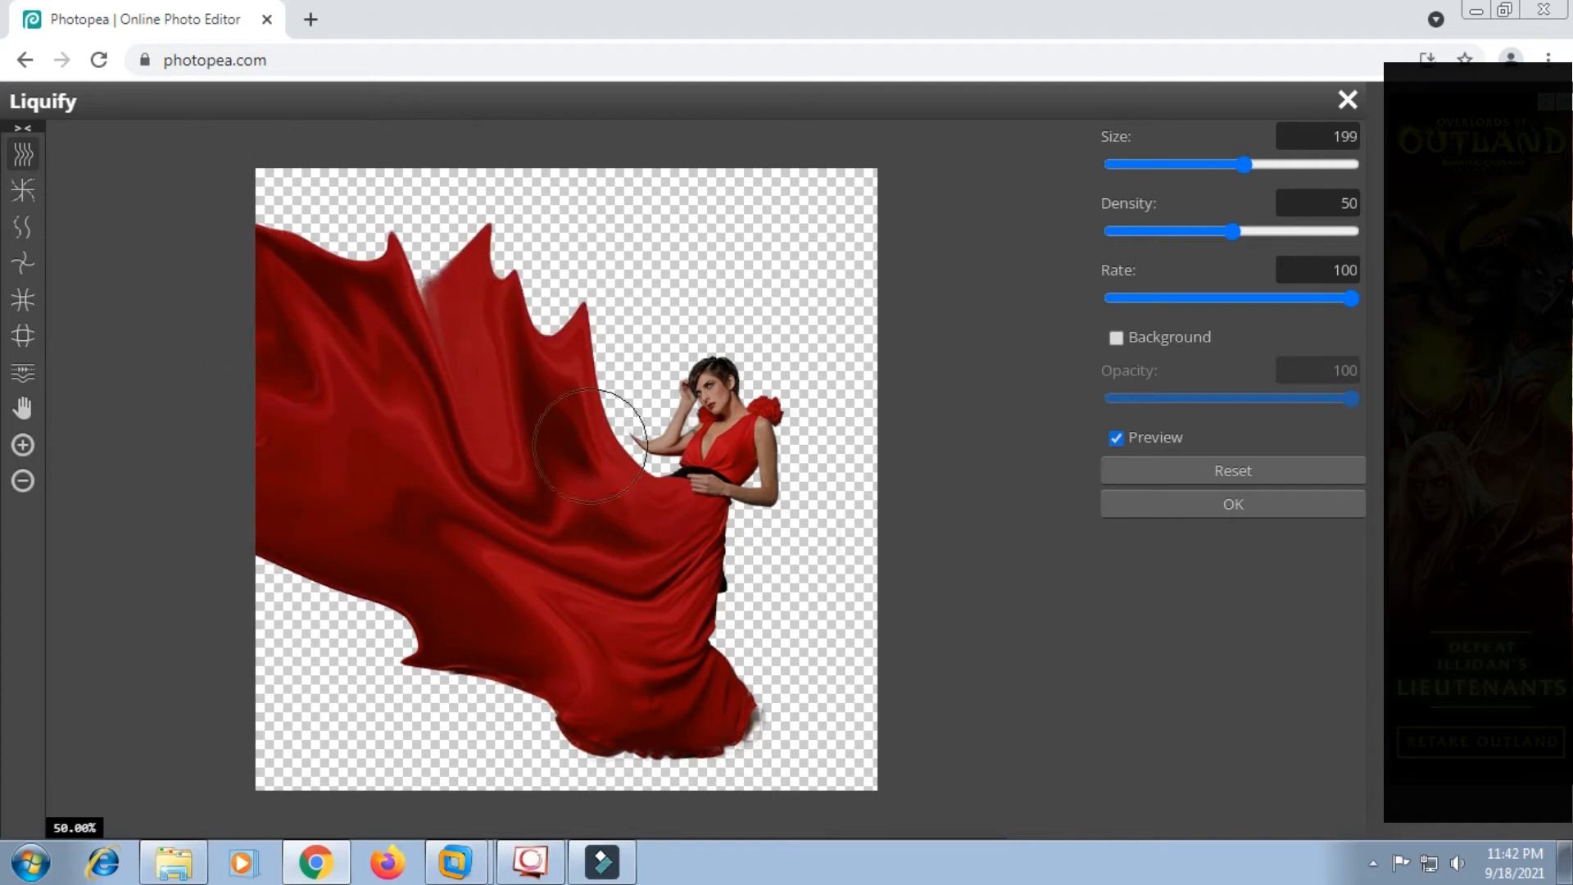
{"action": "left_click_drag", "start_coordinate": [592, 426], "coordinate": [593, 315]}
{"action": "left_click_drag", "start_coordinate": [398, 303], "coordinate": [379, 233]}
{"action": "left_click_drag", "start_coordinate": [336, 290], "coordinate": [303, 193]}
{"action": "left_click_drag", "start_coordinate": [513, 327], "coordinate": [550, 214]}
{"action": "left_click_drag", "start_coordinate": [605, 308], "coordinate": [690, 193]}
{"action": "left_click_drag", "start_coordinate": [512, 283], "coordinate": [495, 190]}
{"action": "left_click_drag", "start_coordinate": [459, 263], "coordinate": [434, 176]}
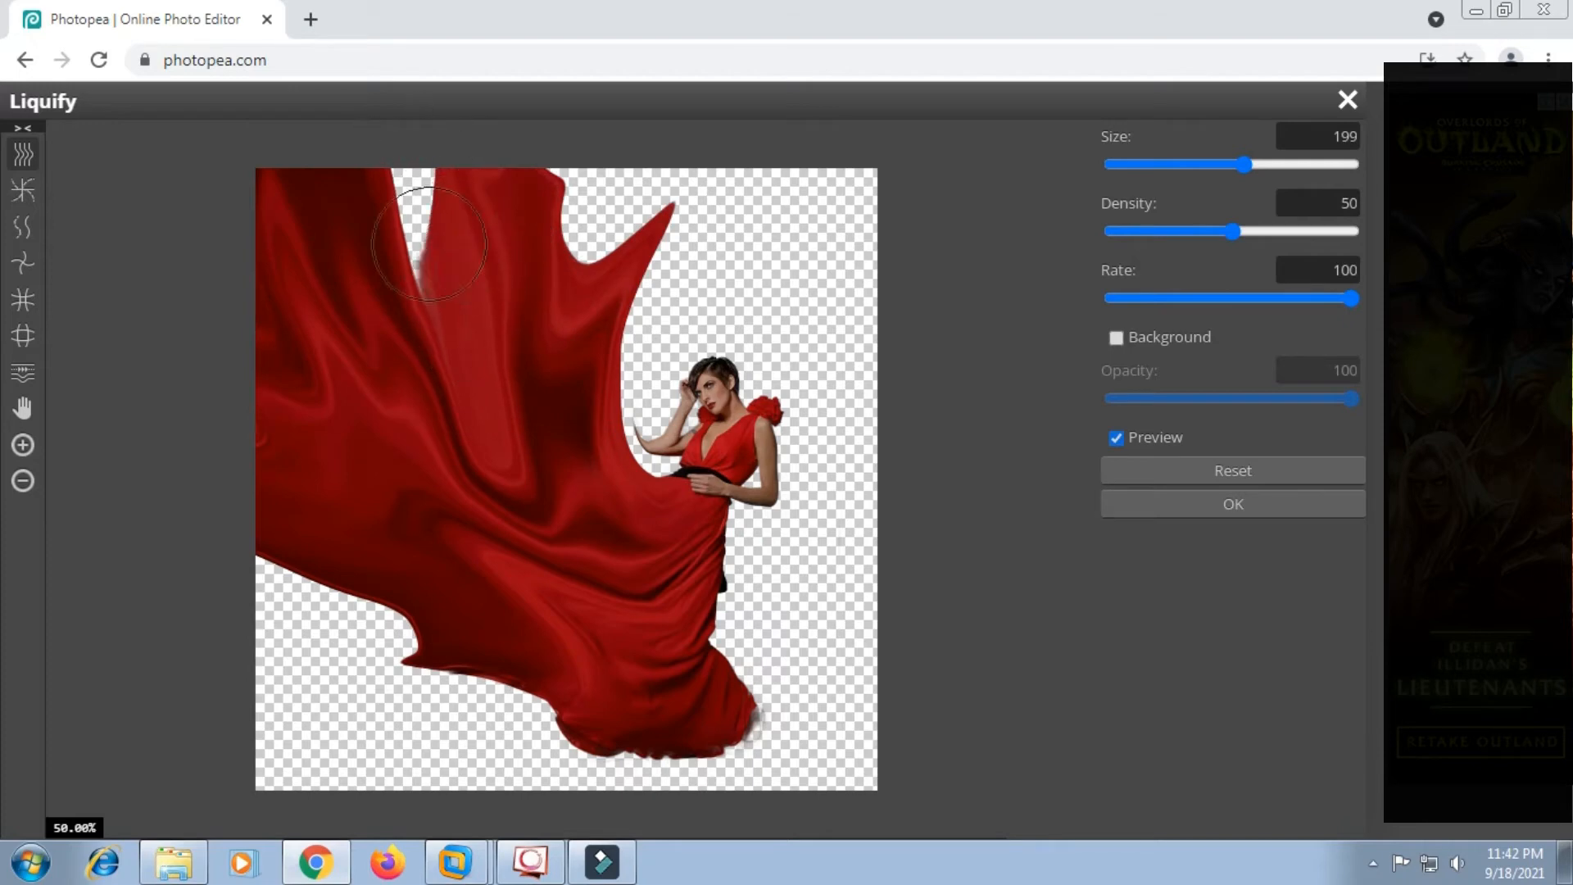
{"action": "left_click_drag", "start_coordinate": [422, 283], "coordinate": [393, 205]}
Warp the lower dress, hem and waist folds outward to widen the fabric, and apply the Liquify filter.
{"action": "left_click_drag", "start_coordinate": [517, 637], "coordinate": [288, 639]}
{"action": "left_click_drag", "start_coordinate": [372, 574], "coordinate": [177, 570]}
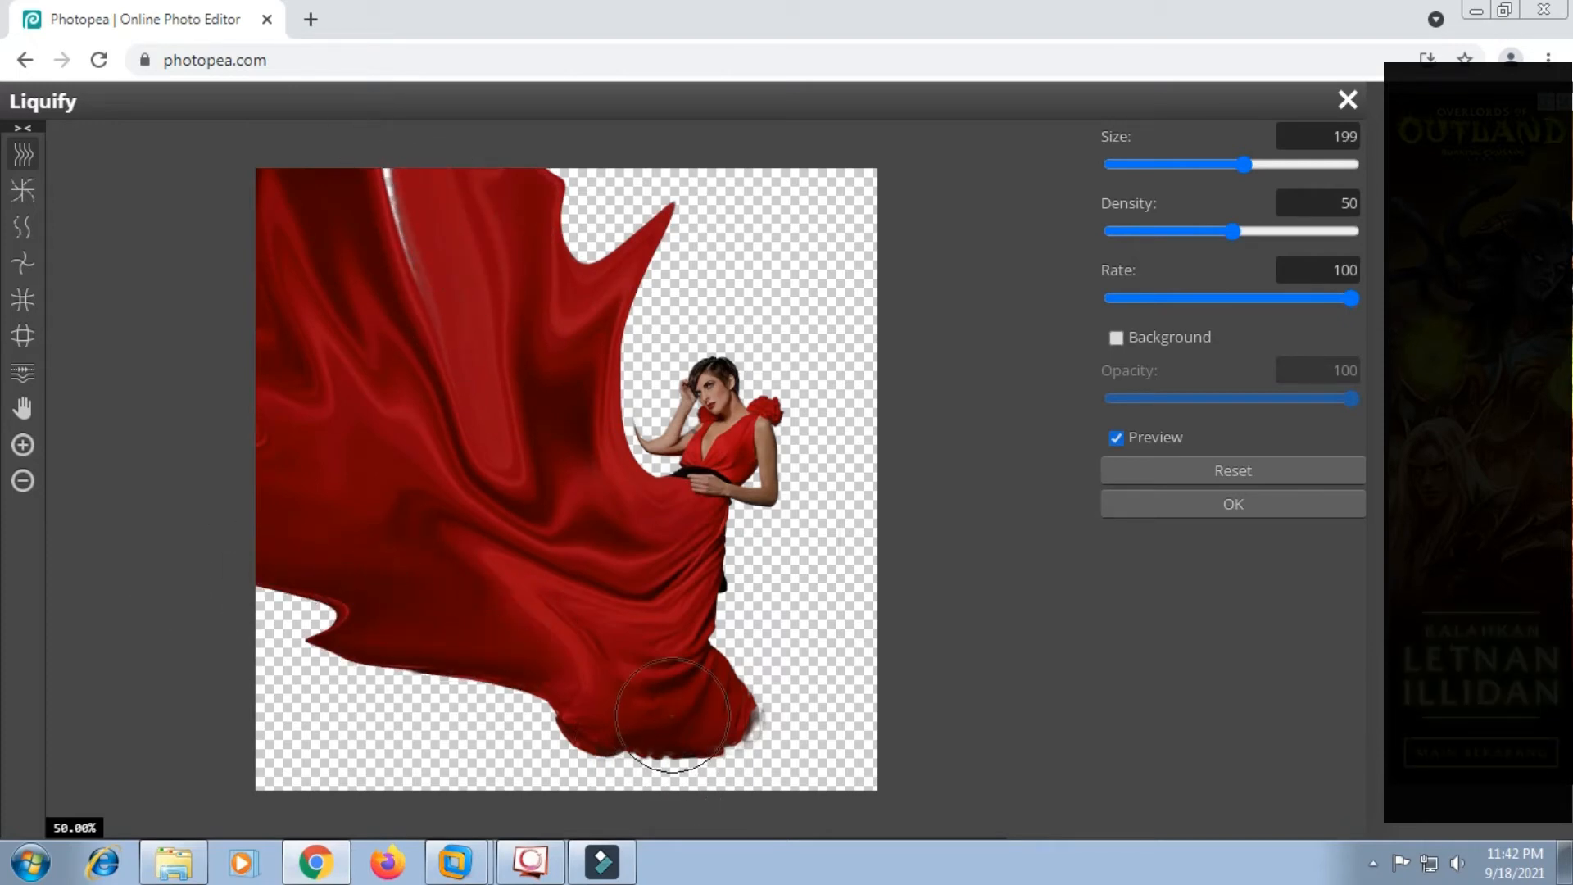
{"action": "left_click_drag", "start_coordinate": [672, 715], "coordinate": [451, 627]}
{"action": "left_click_drag", "start_coordinate": [643, 688], "coordinate": [428, 672]}
{"action": "left_click_drag", "start_coordinate": [661, 694], "coordinate": [538, 566]}
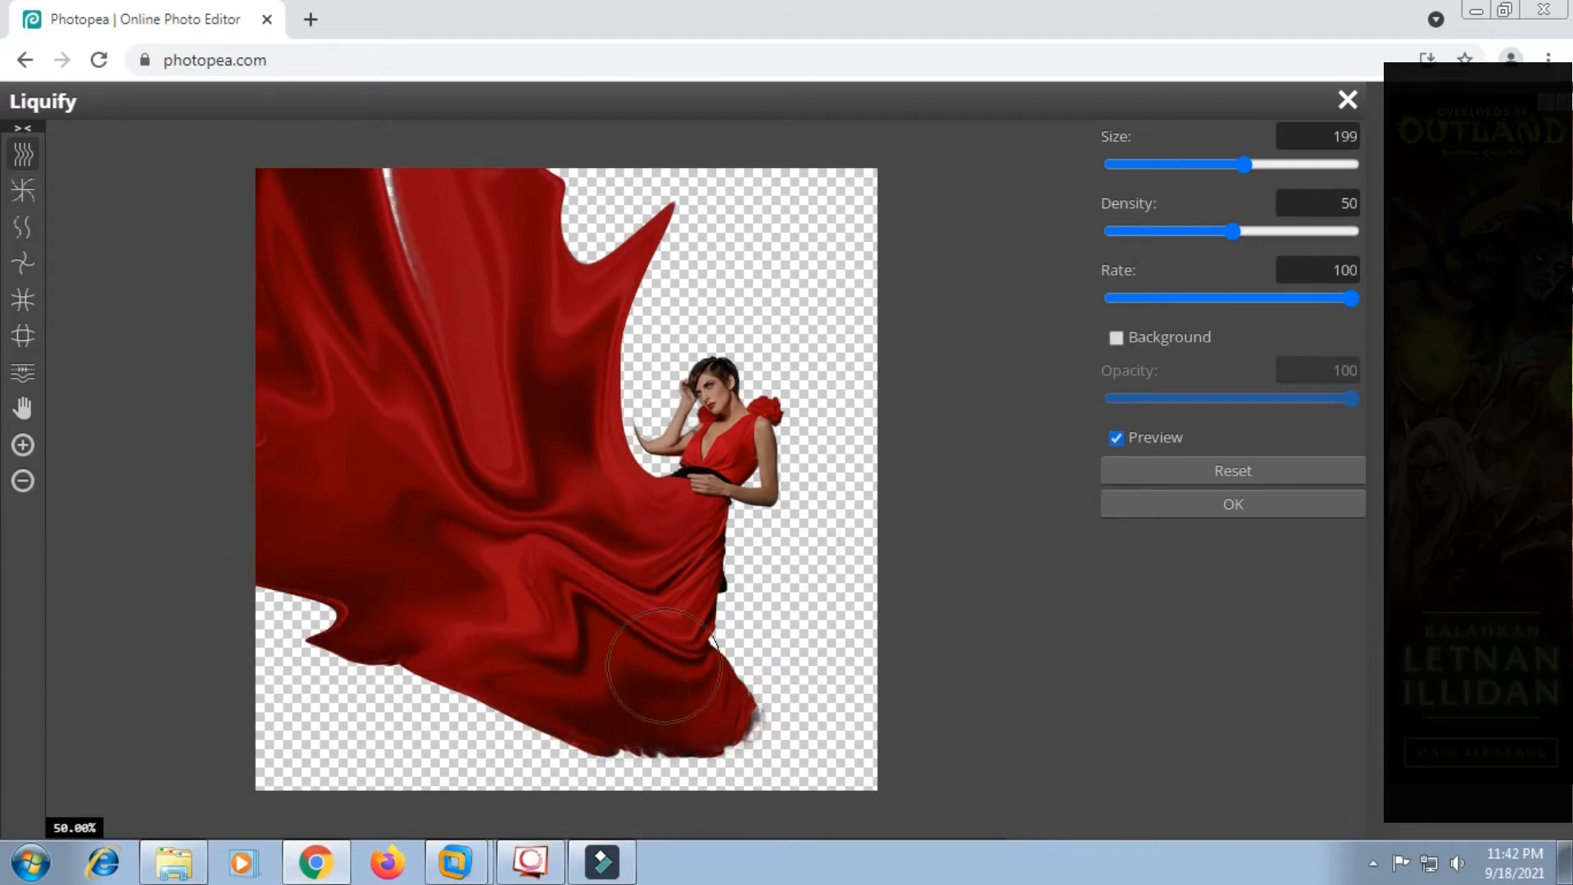
{"action": "mouse_move", "coordinate": [732, 732]}
{"action": "left_mouse_down"}
{"action": "mouse_move", "coordinate": [709, 705]}
{"action": "mouse_move", "coordinate": [790, 726]}
{"action": "left_mouse_up"}
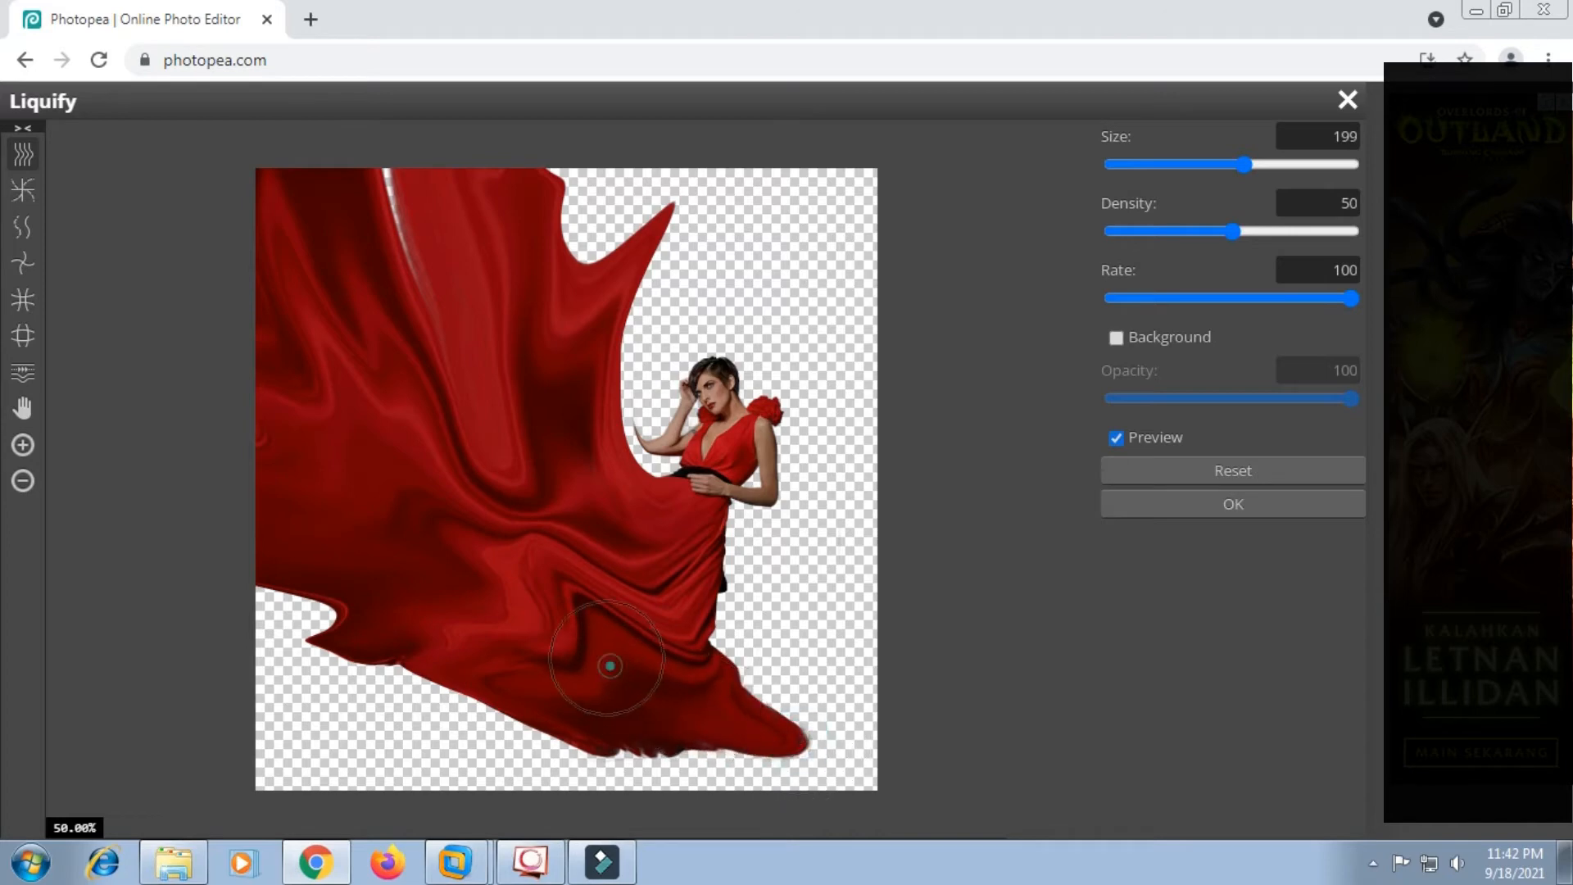
{"action": "left_click_drag", "start_coordinate": [604, 660], "coordinate": [486, 421]}
{"action": "left_click_drag", "start_coordinate": [480, 564], "coordinate": [252, 608]}
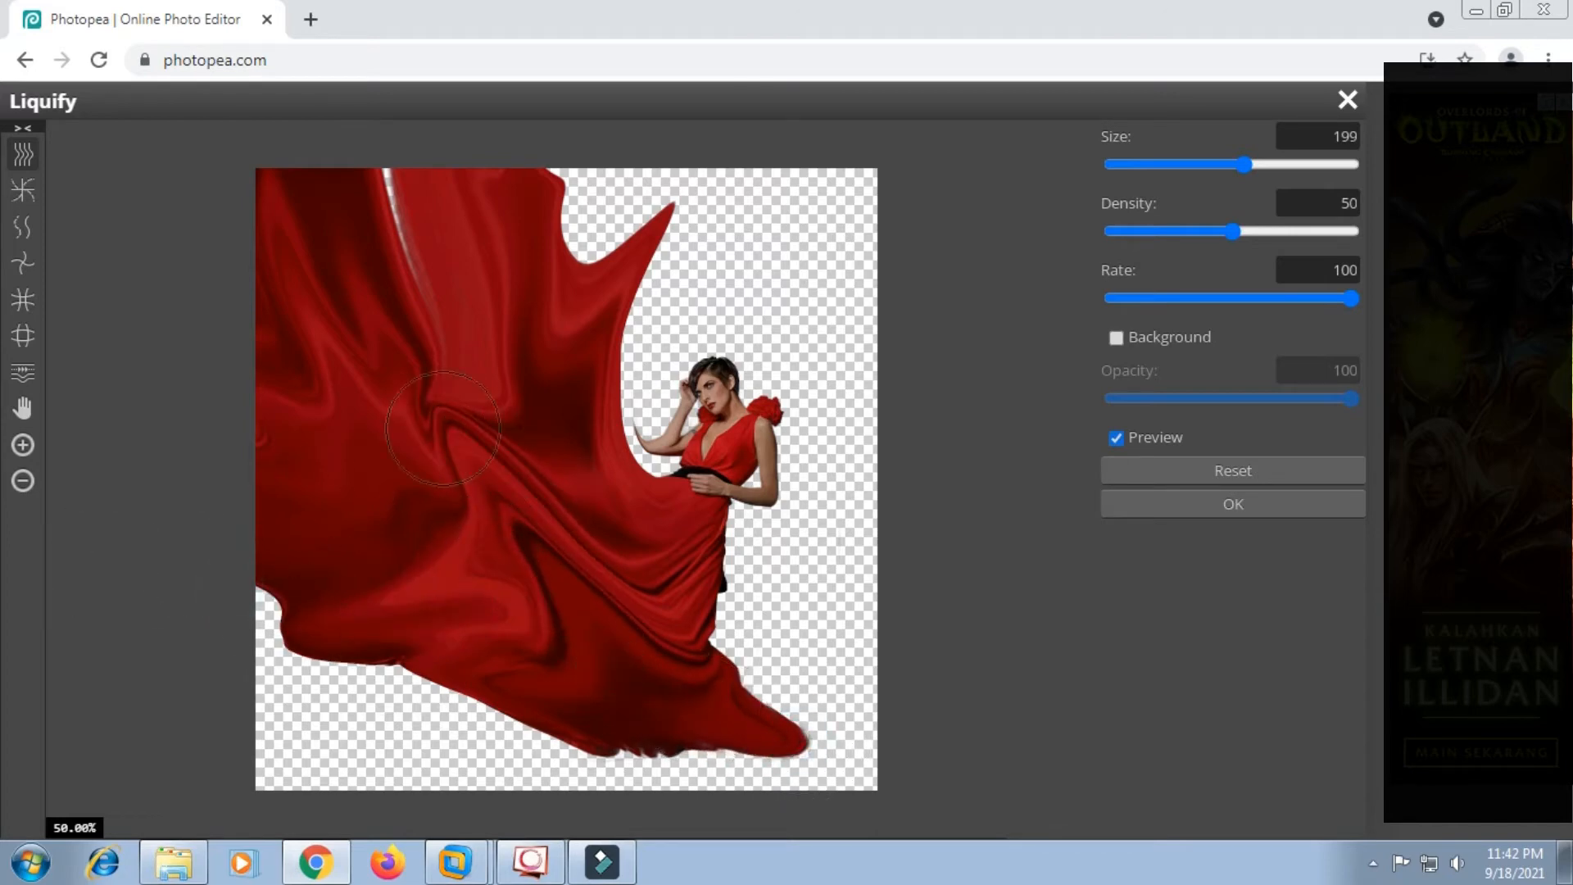
{"action": "left_click_drag", "start_coordinate": [644, 503], "coordinate": [533, 398]}
{"action": "left_click_drag", "start_coordinate": [620, 469], "coordinate": [537, 369]}
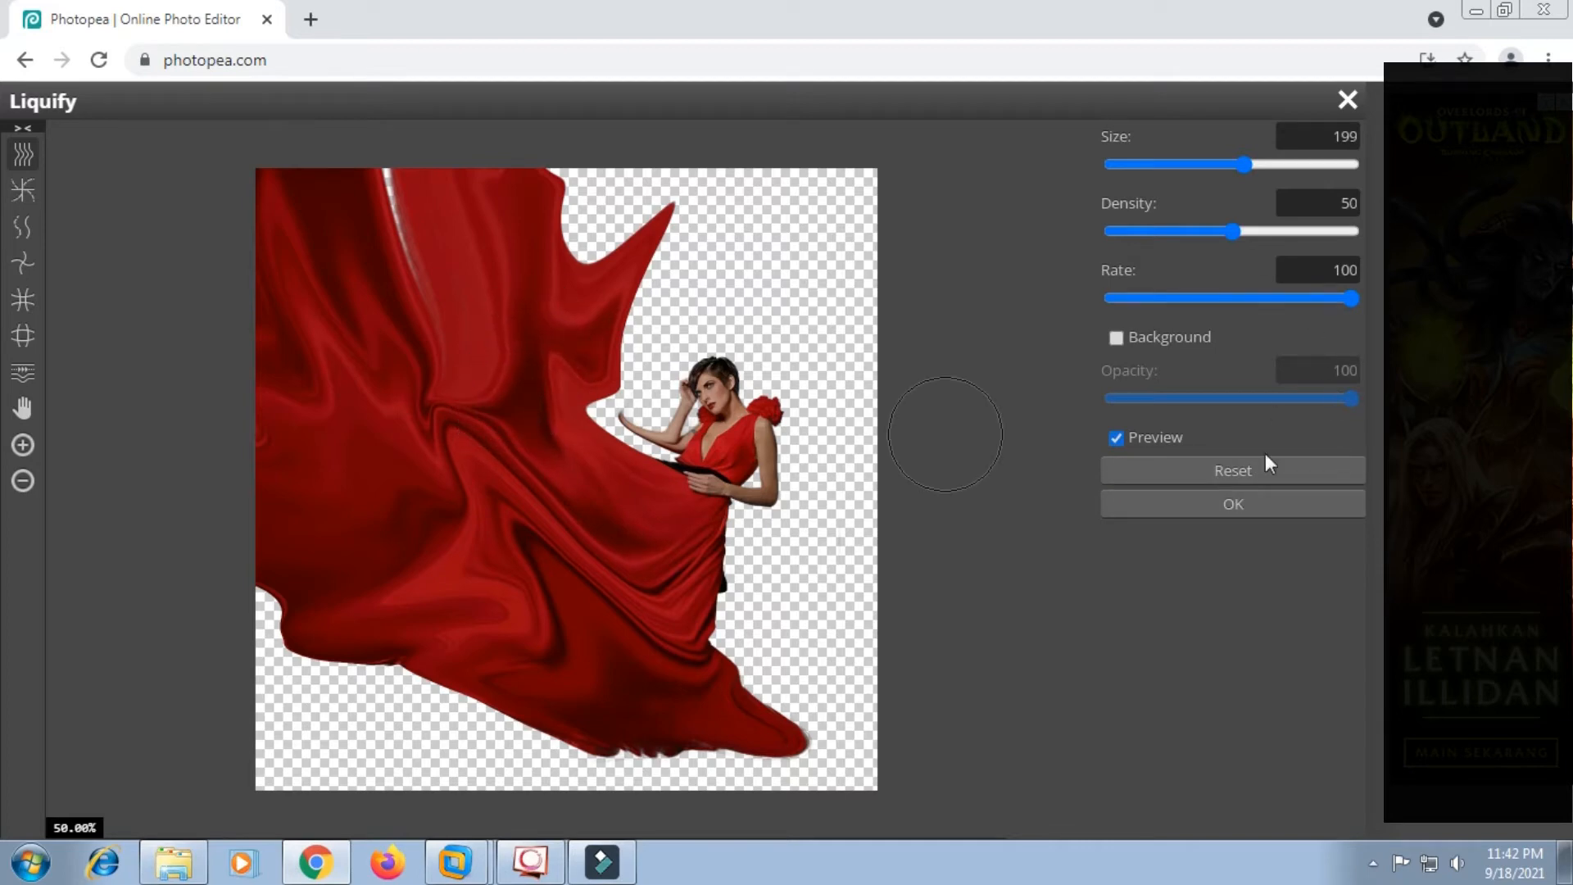
{"action": "left_click", "coordinate": [1231, 506]}
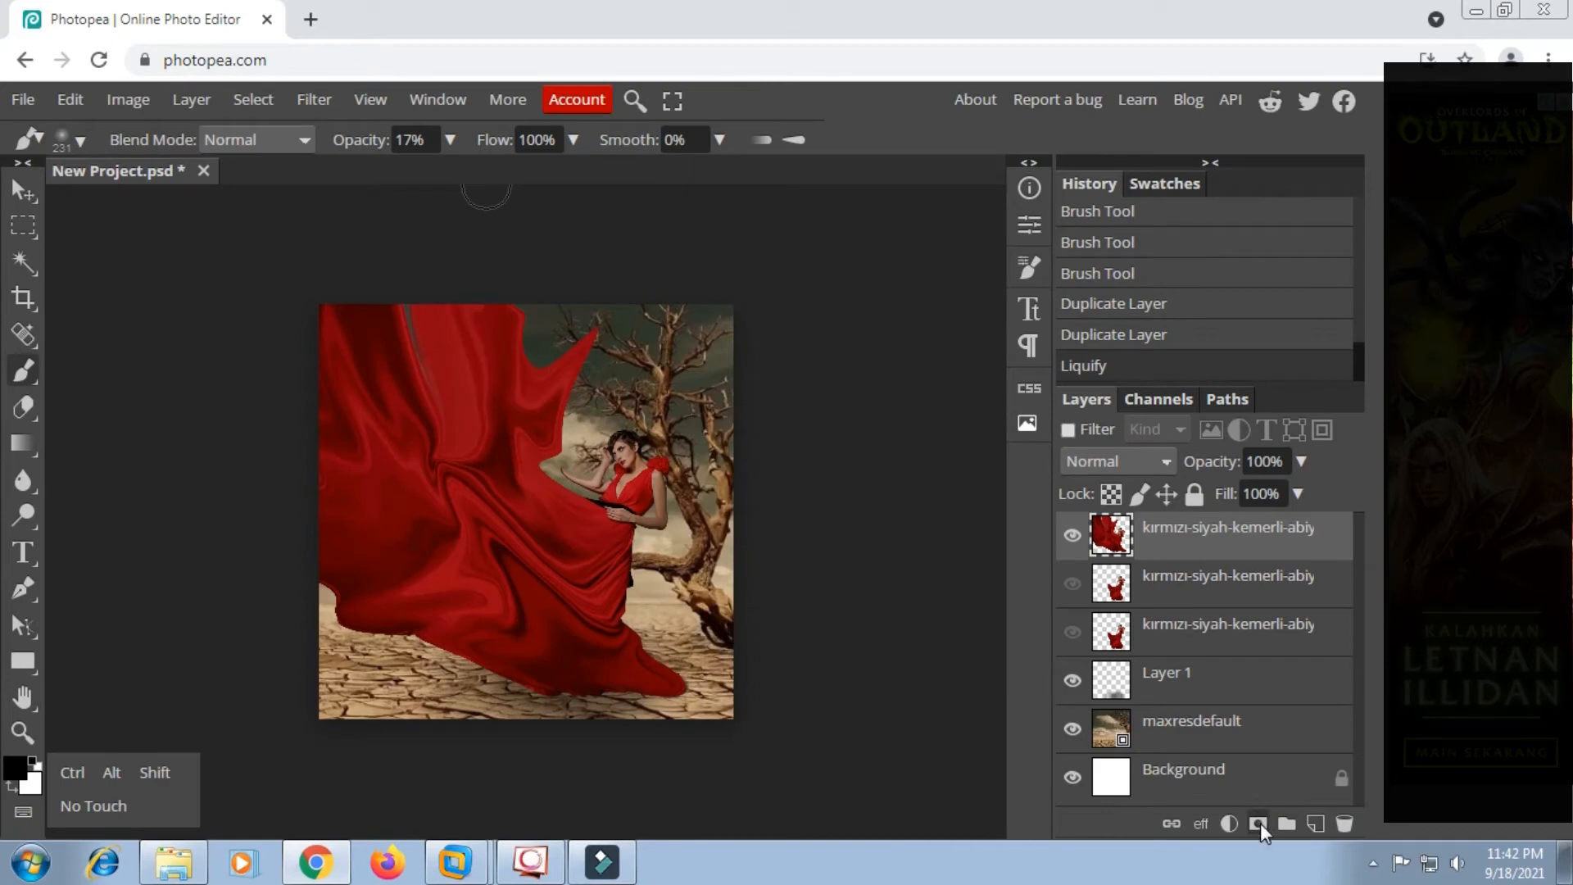
Add a raster mask to the liquified woman layer and invert it to black.
{"action": "left_click", "coordinate": [1257, 823]}
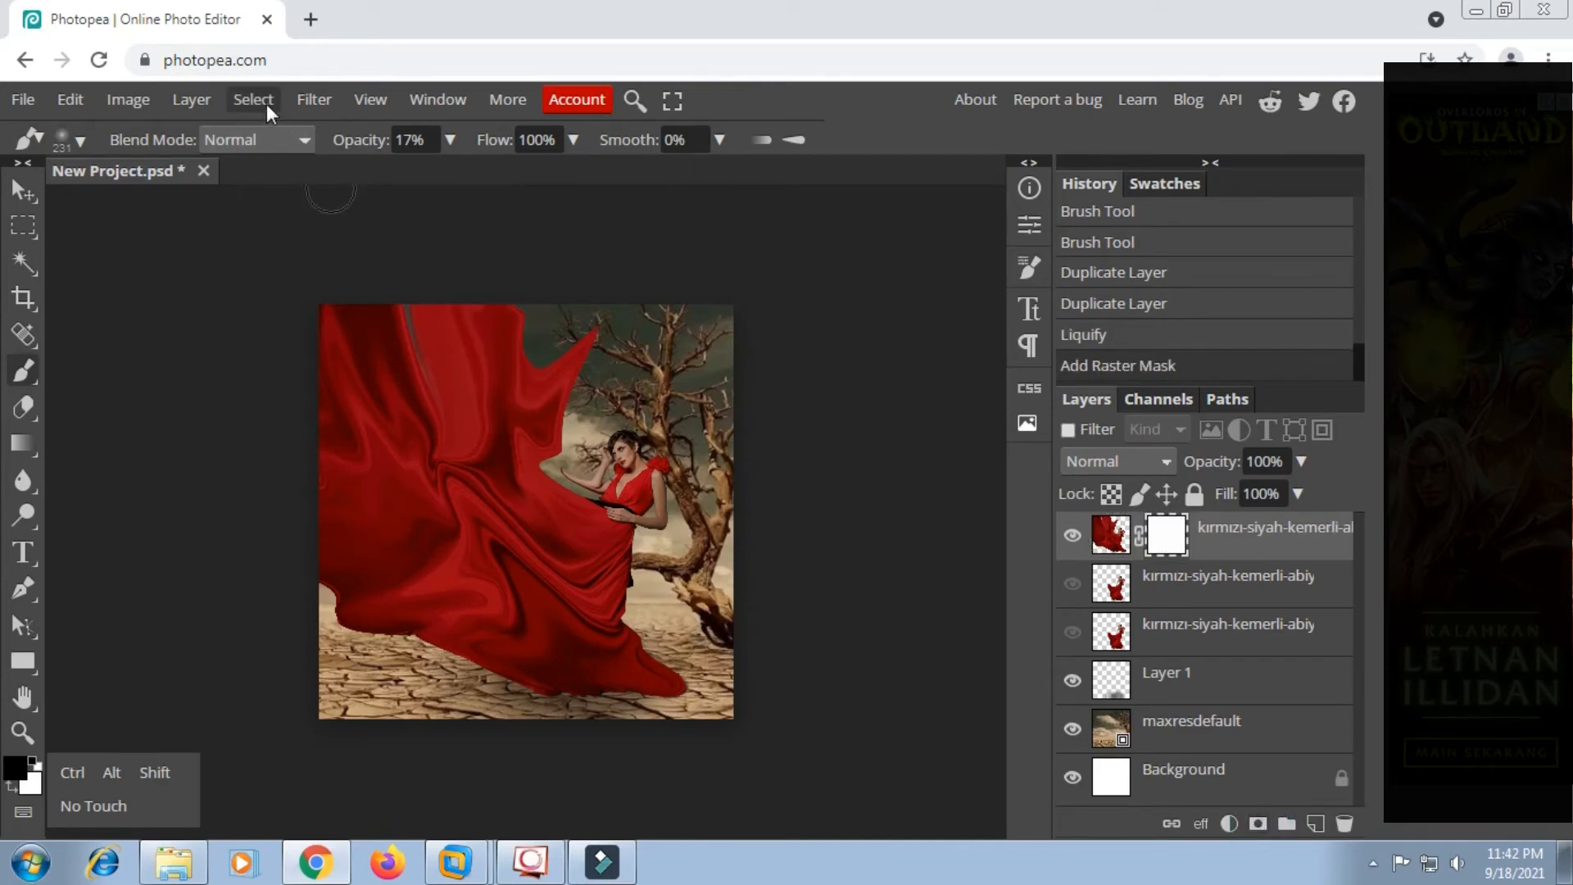
{"action": "left_click", "coordinate": [135, 103]}
{"action": "mouse_move", "coordinate": [269, 131]}
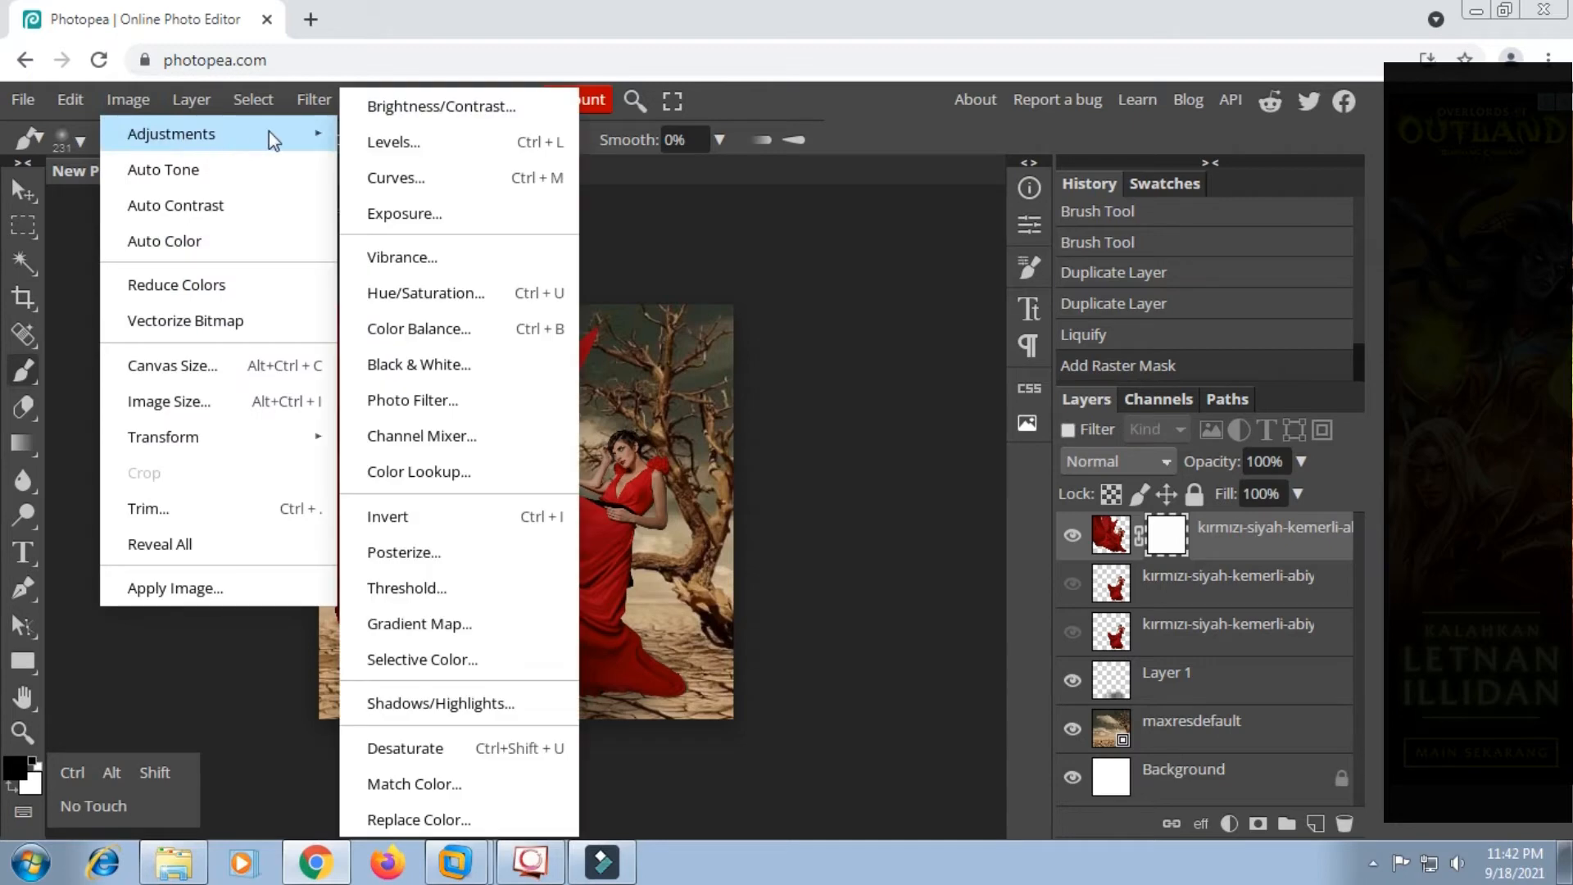
{"action": "left_click", "coordinate": [416, 518]}
Show both hidden woman layers and make the image of the masked liquified layer active.
{"action": "left_click", "coordinate": [1072, 584]}
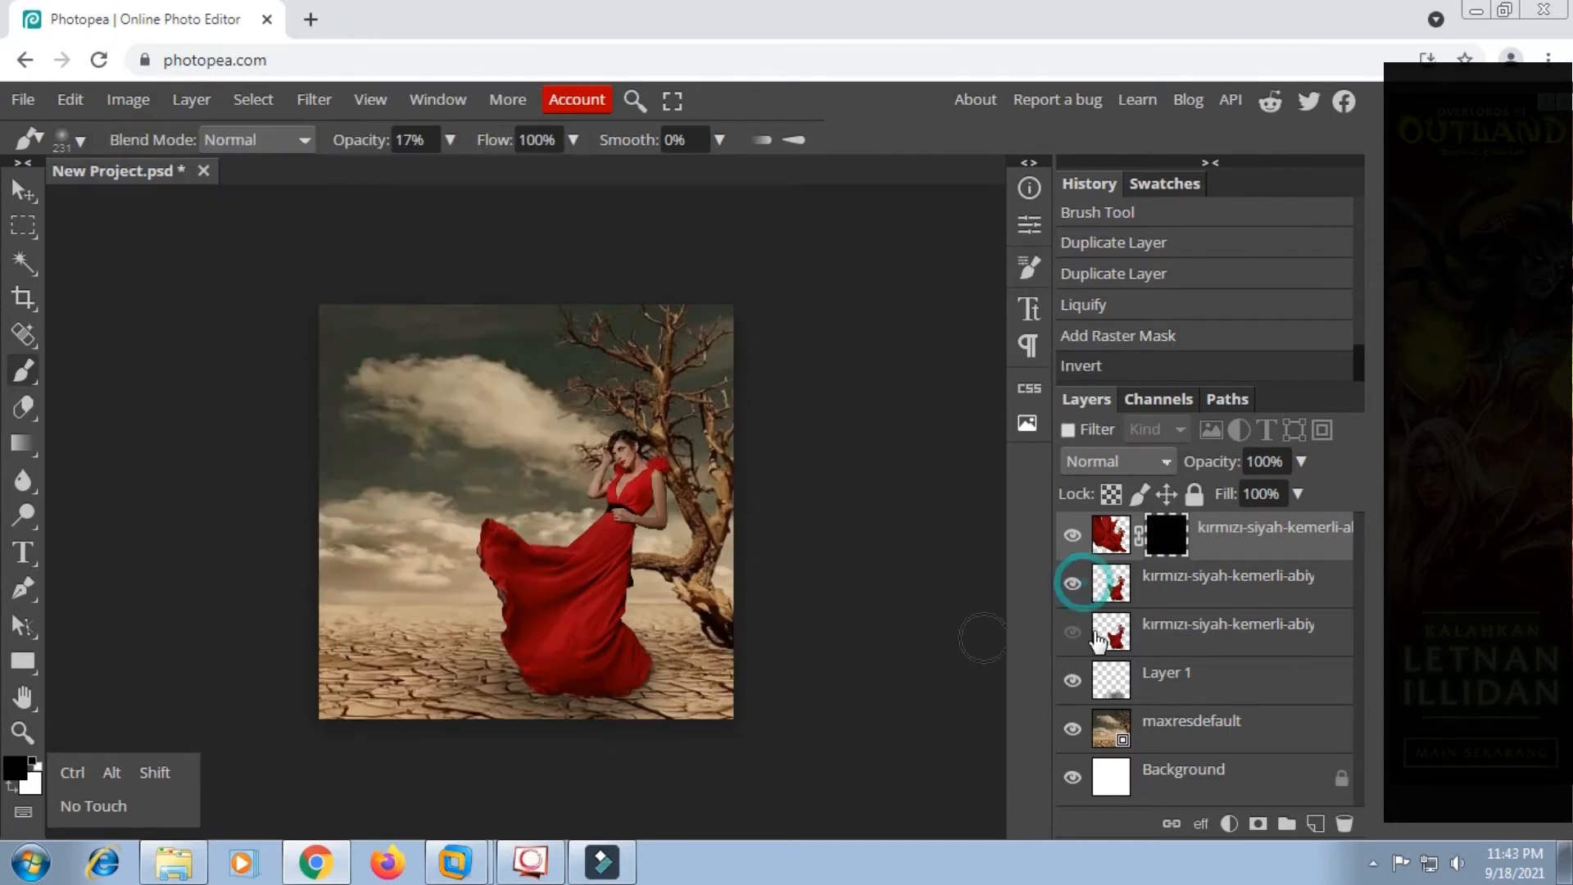
{"action": "left_click", "coordinate": [1072, 631]}
{"action": "left_click", "coordinate": [1218, 552]}
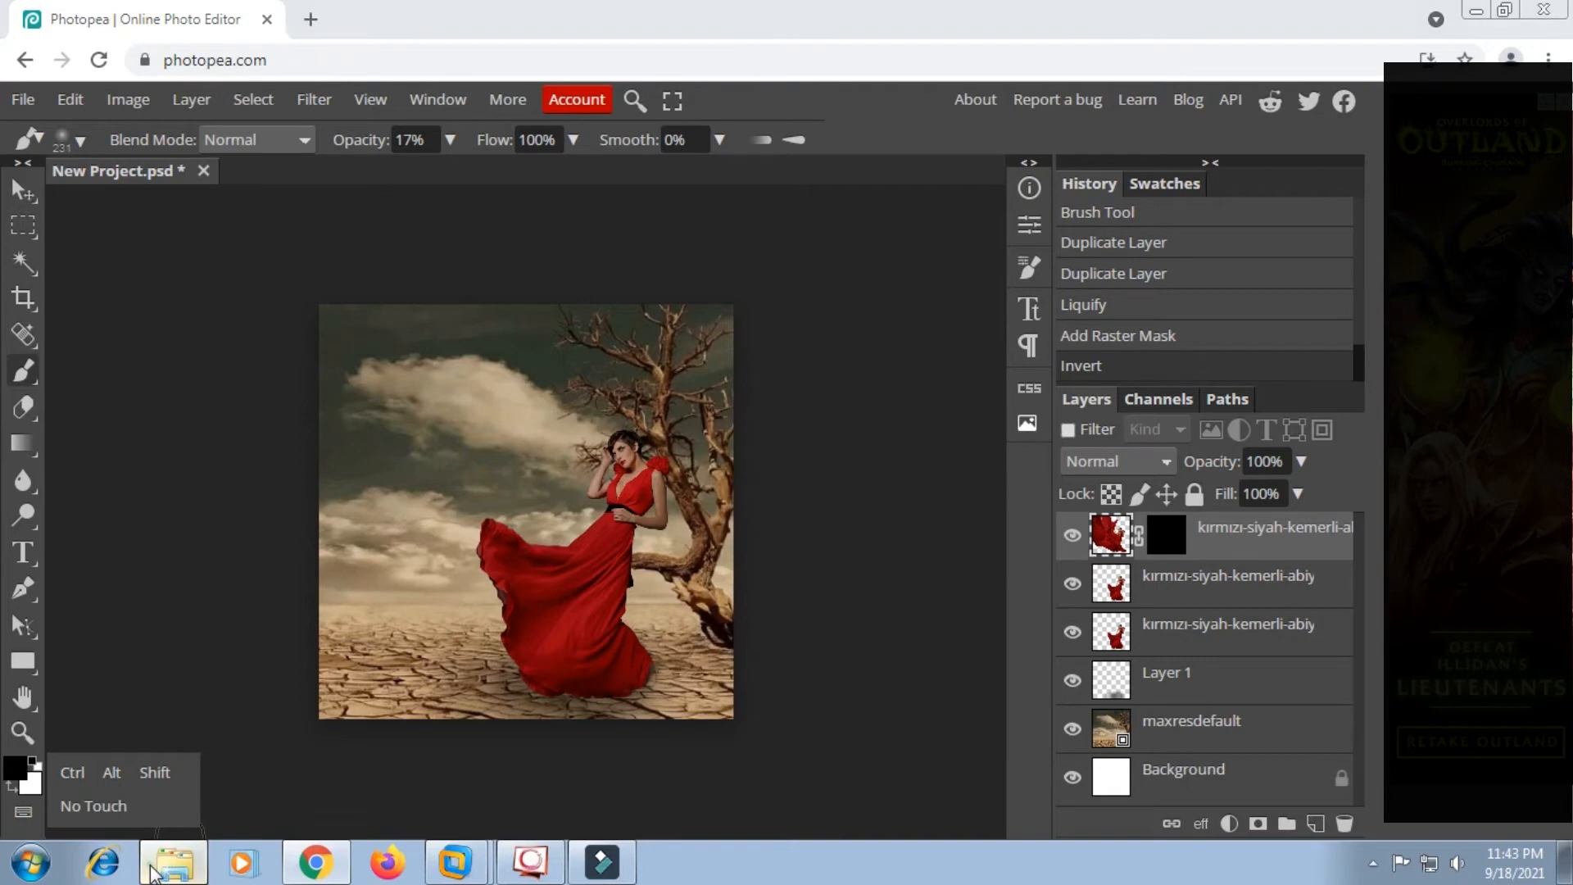
Place the flying-bird image, scale it to 26.54% by 33.75%, and position it at X 24 px, Y 218 px in the sky.
{"action": "left_click", "coordinate": [174, 862]}
{"action": "left_click_drag", "start_coordinate": [704, 344], "coordinate": [229, 324]}
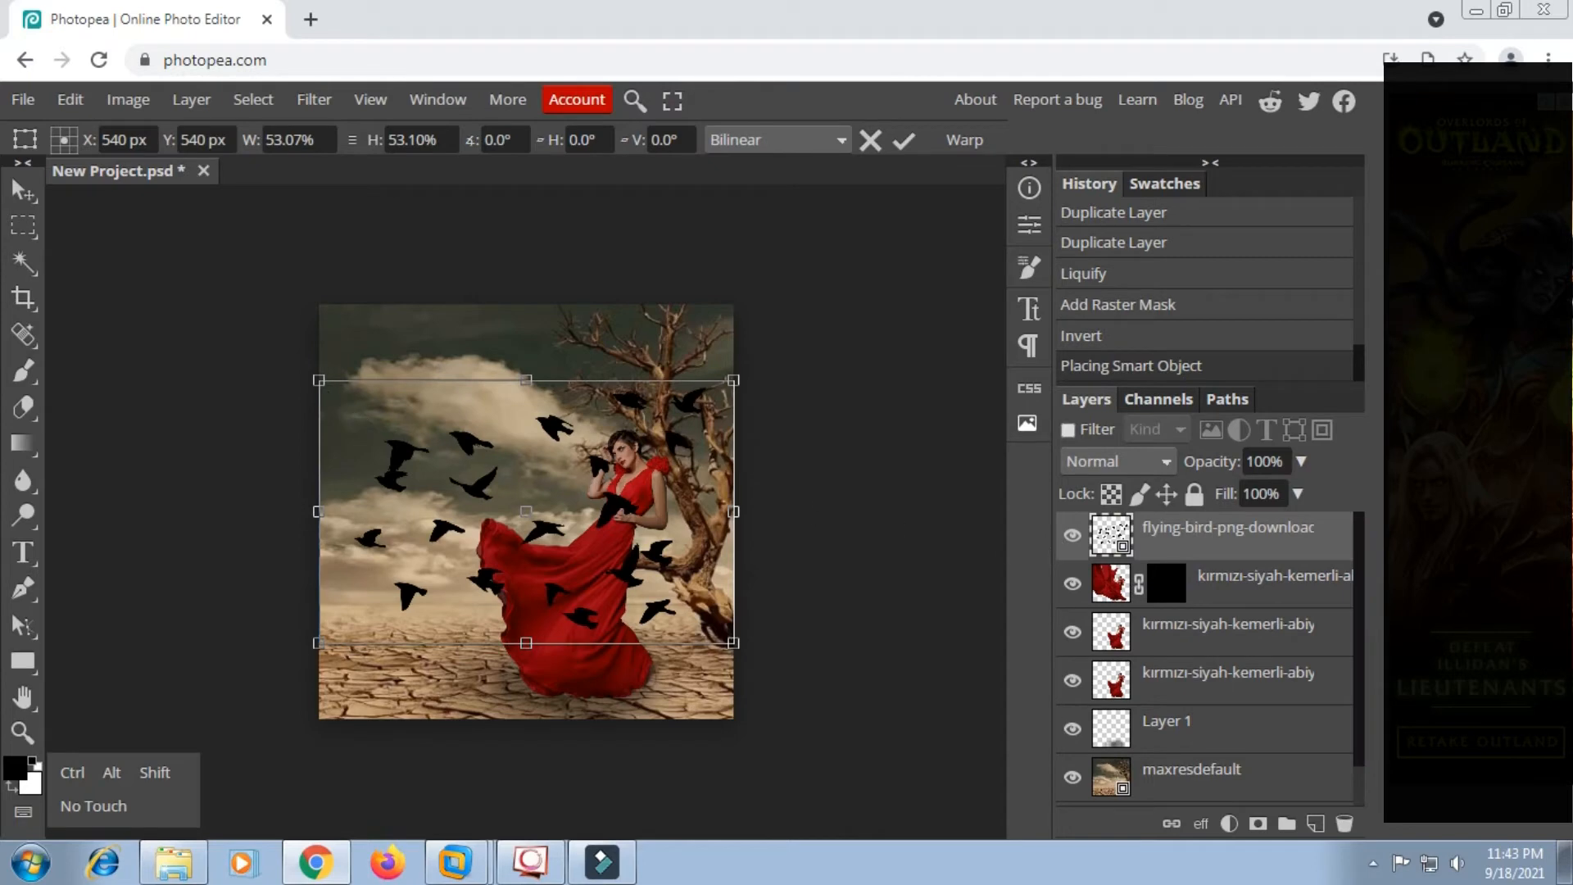
{"action": "left_click_drag", "start_coordinate": [317, 380], "coordinate": [526, 476]}
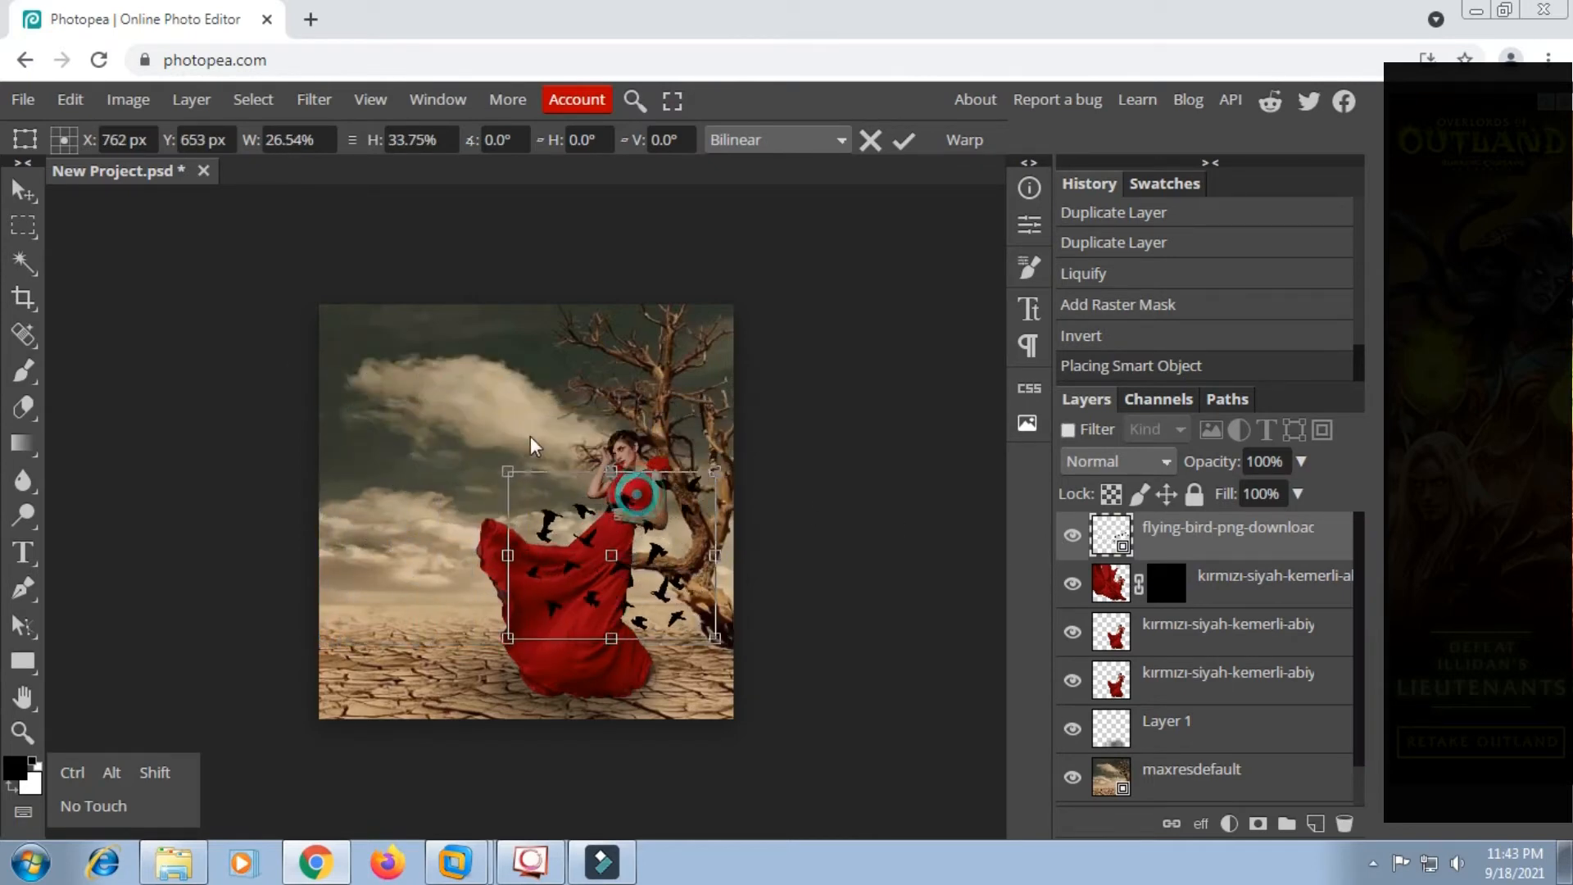
{"action": "left_click_drag", "start_coordinate": [626, 494], "coordinate": [337, 324]}
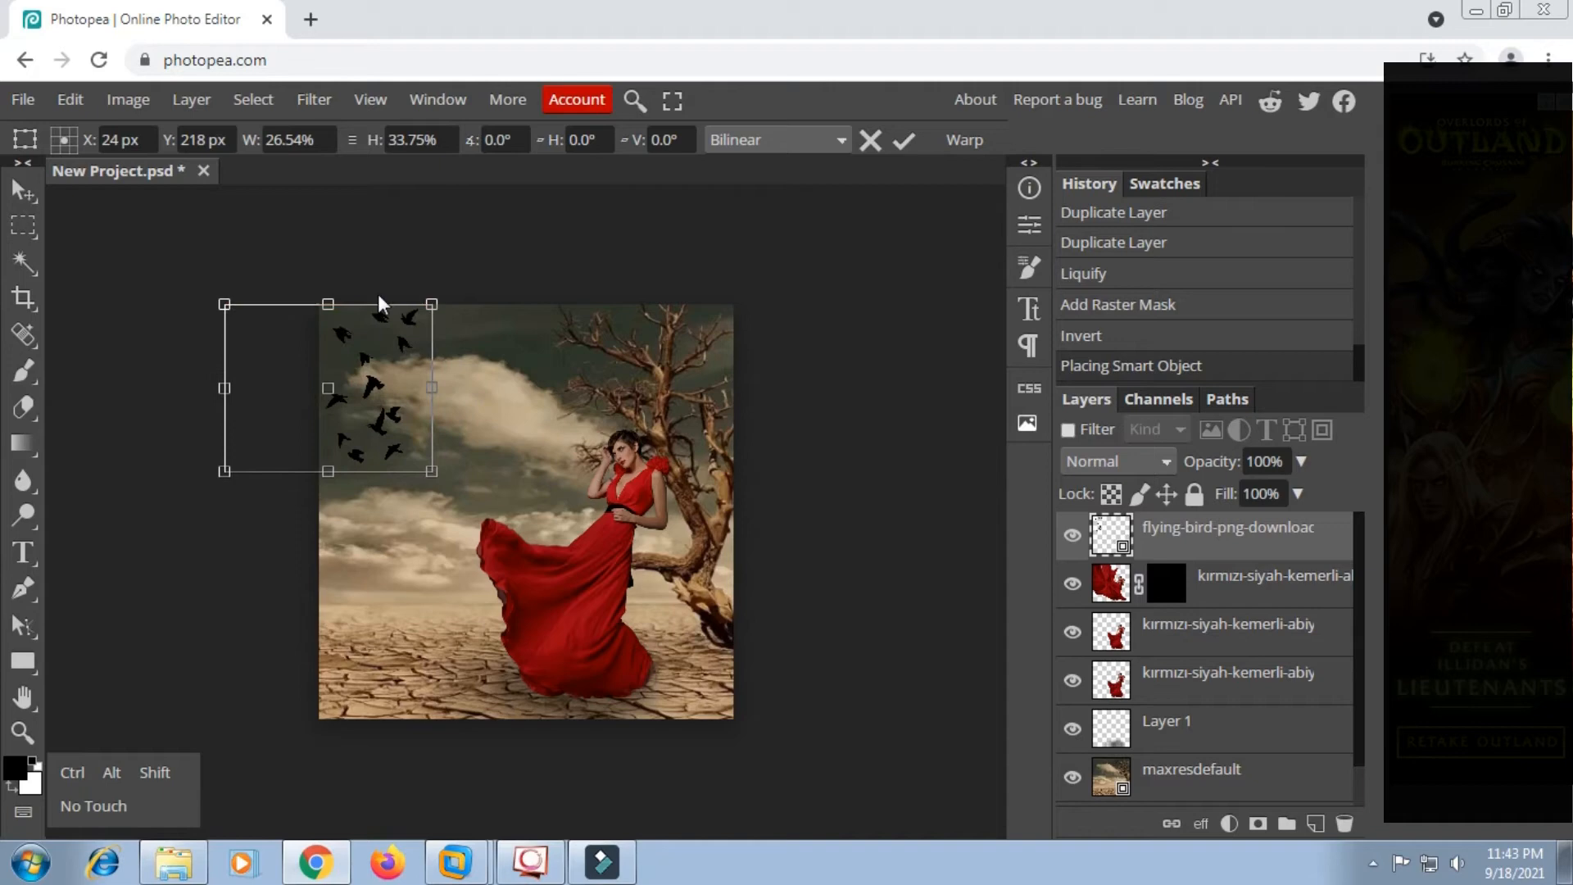
{"action": "left_click", "coordinate": [911, 146]}
Duplicate the bird layer, rotate the copy 16.2° and place it at X 156 px, Y 428 px below the first flock.
{"action": "right_click", "coordinate": [1200, 551]}
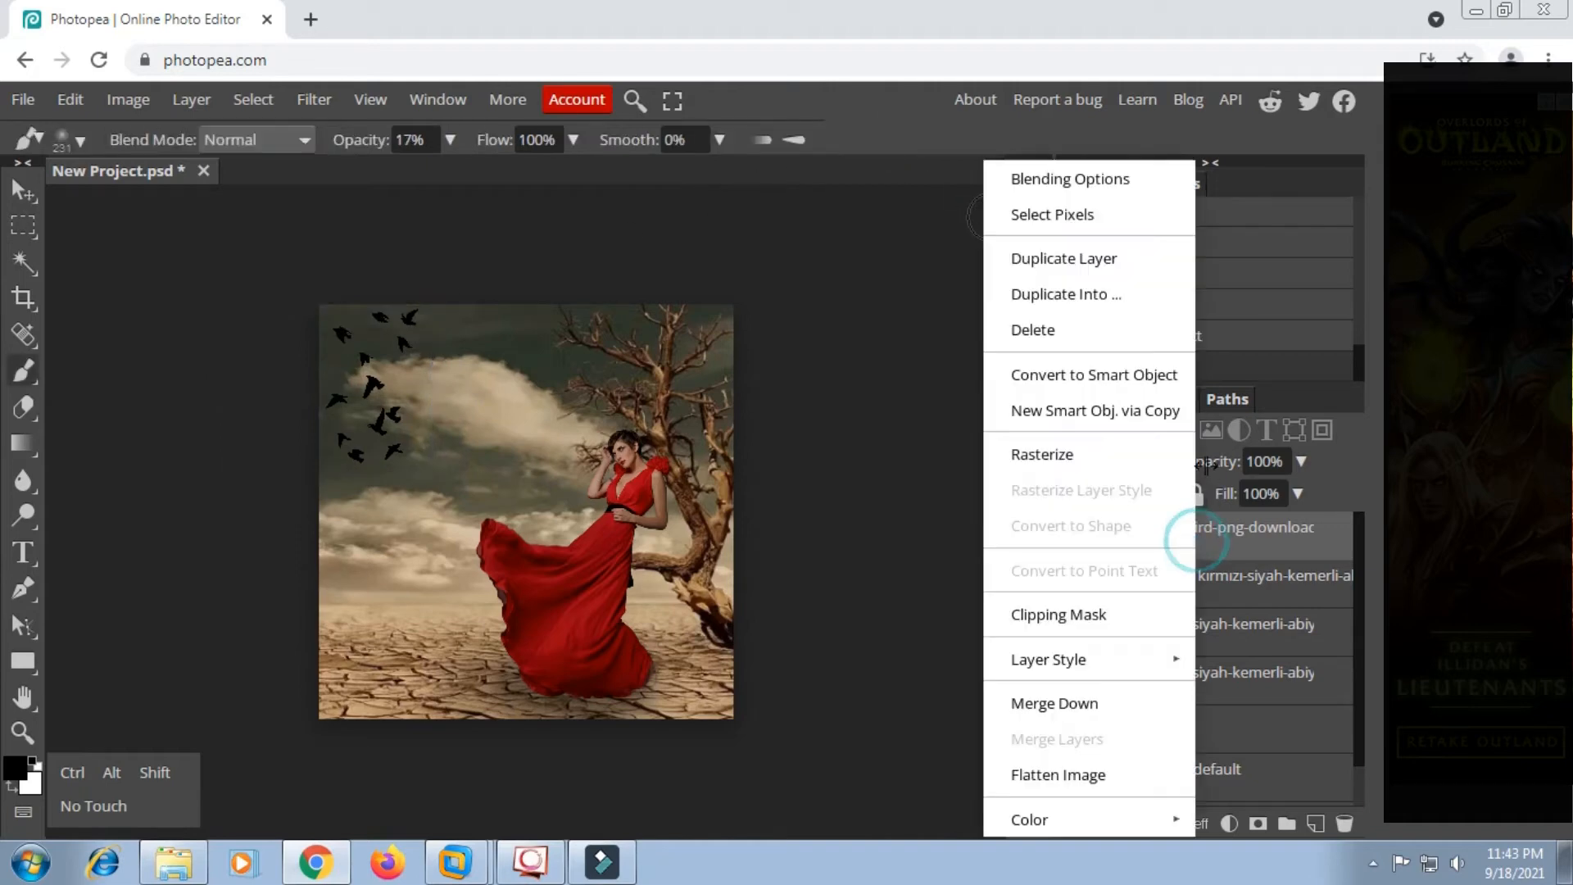
{"action": "left_click", "coordinate": [1064, 255]}
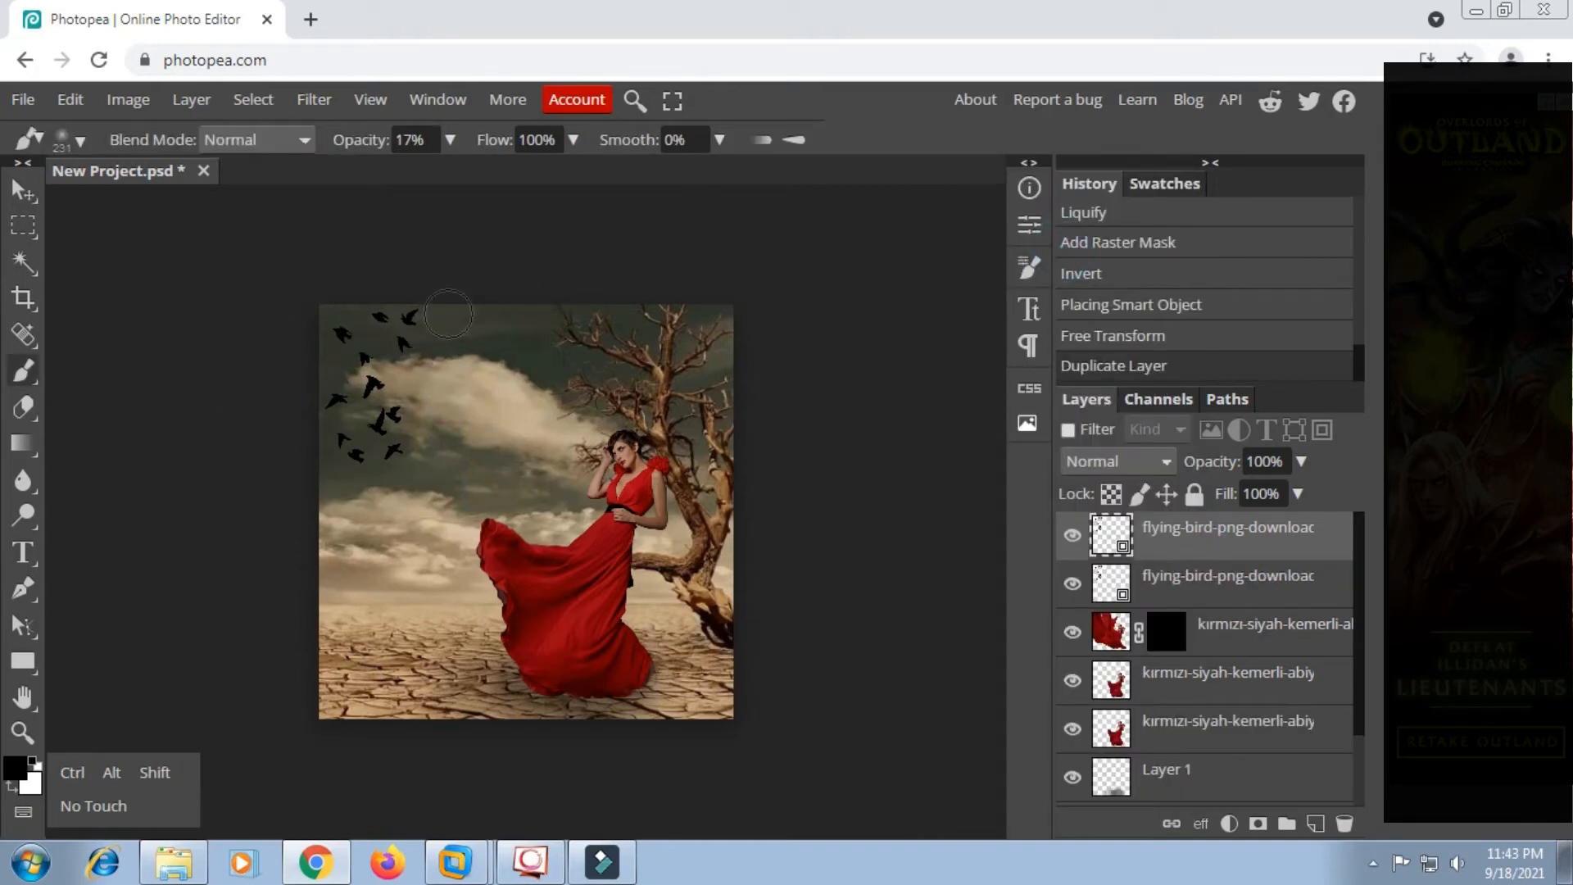
{"action": "right_click", "coordinate": [23, 226]}
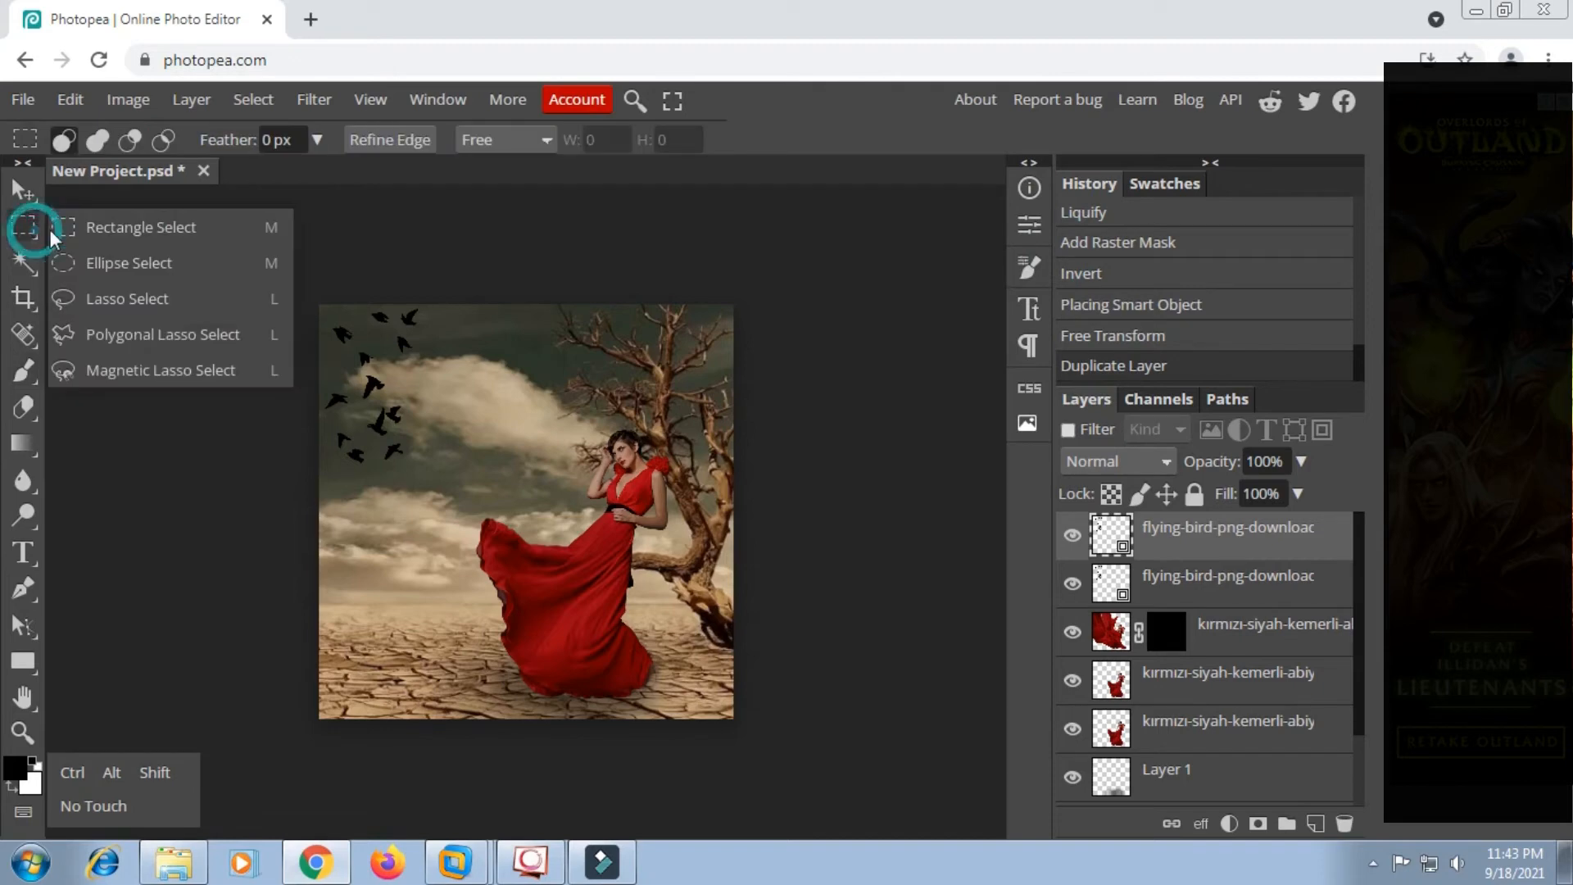
{"action": "left_click", "coordinate": [194, 231]}
{"action": "right_click", "coordinate": [459, 406]}
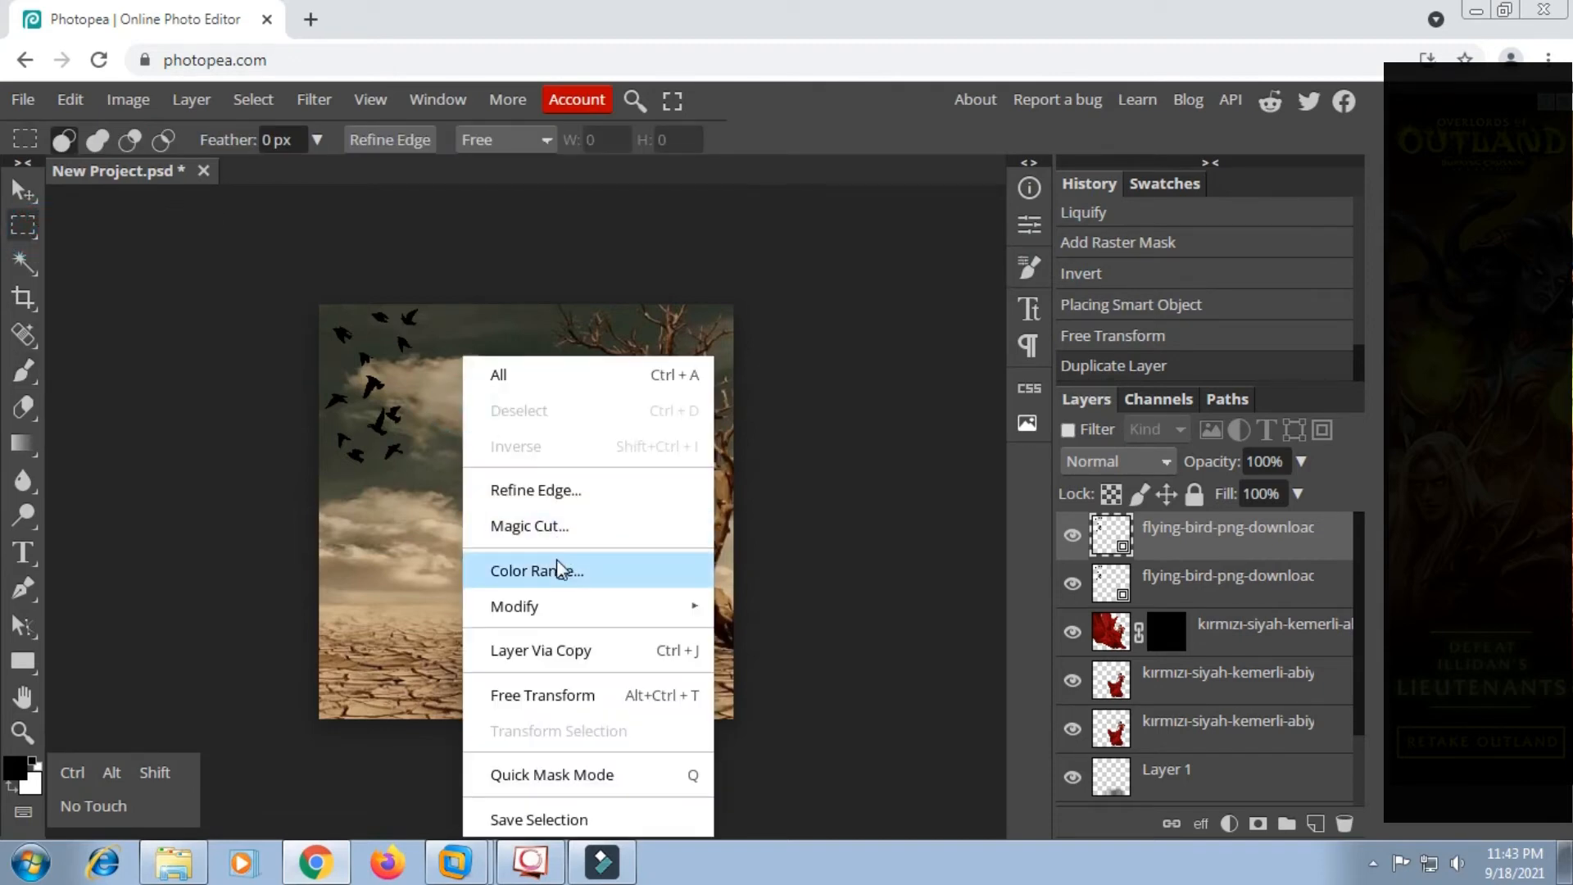
{"action": "left_click", "coordinate": [565, 693]}
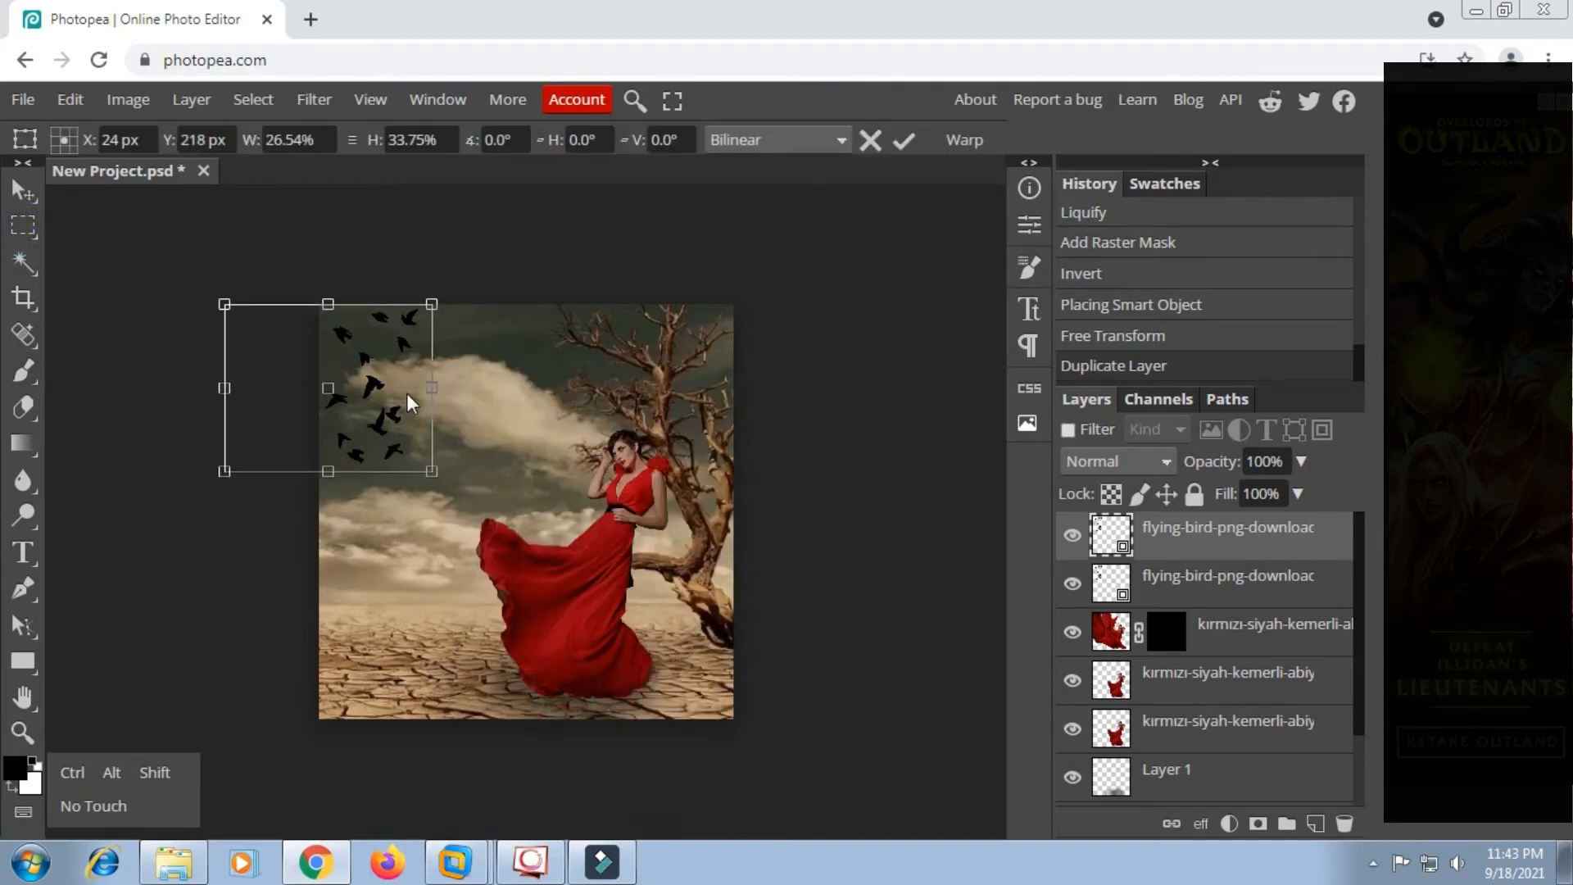
{"action": "left_click_drag", "start_coordinate": [398, 365], "coordinate": [417, 463]}
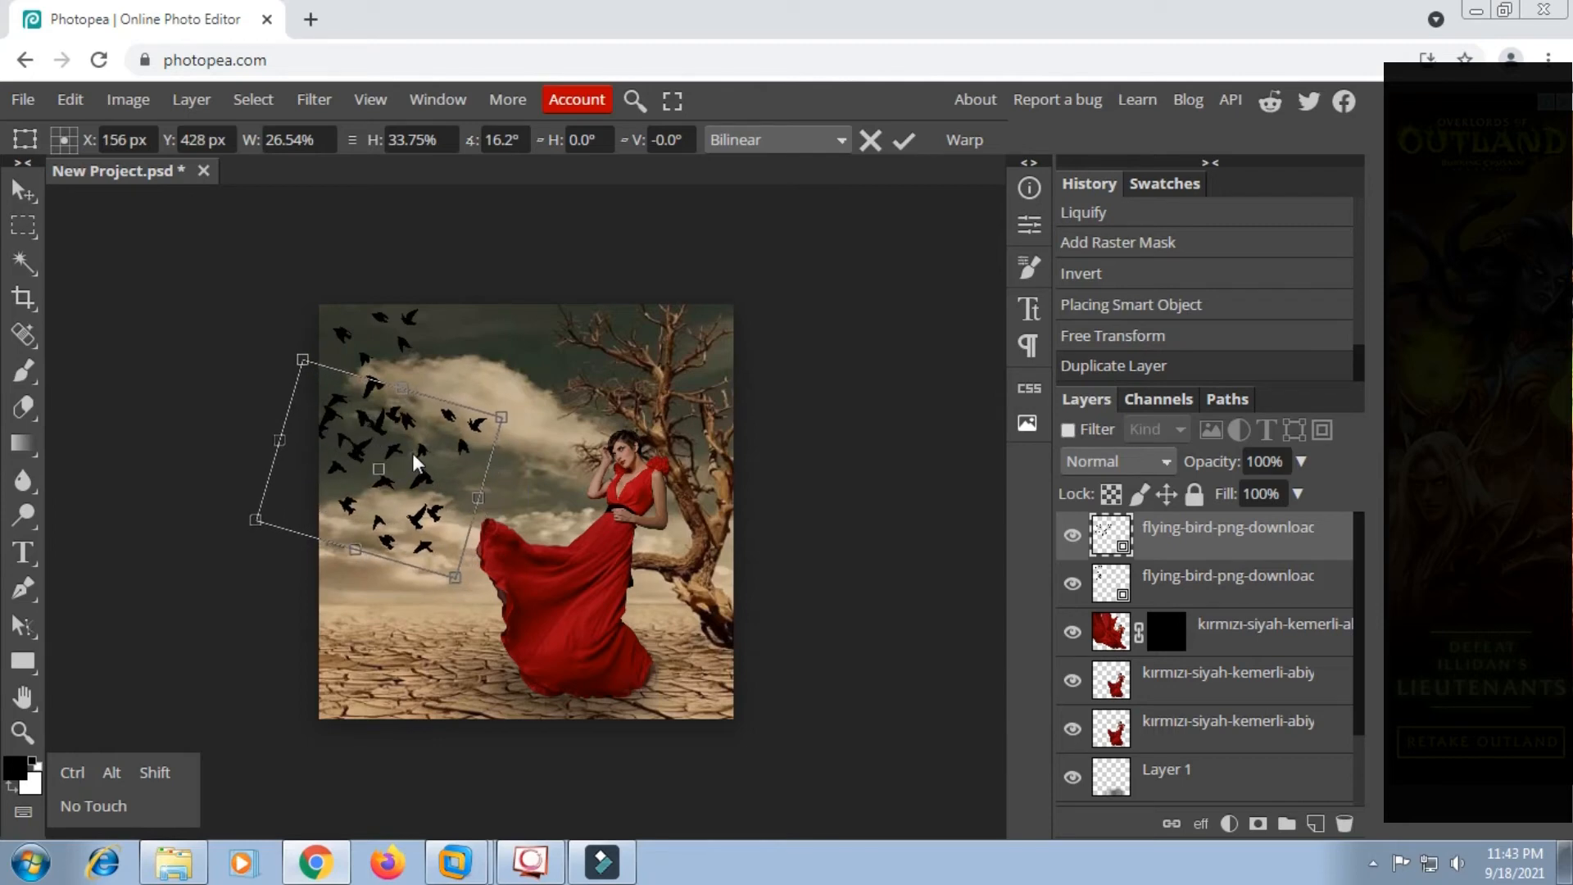
{"action": "left_click", "coordinate": [904, 141]}
Duplicate the rotated flock and move the copy down over the flowing skirt of the dress using Free Transform.
{"action": "right_click", "coordinate": [1194, 541]}
{"action": "left_click", "coordinate": [1044, 217]}
{"action": "right_click", "coordinate": [467, 467]}
{"action": "left_click", "coordinate": [553, 699]}
{"action": "left_click_drag", "start_coordinate": [496, 568], "coordinate": [449, 519]}
{"action": "left_click_drag", "start_coordinate": [419, 492], "coordinate": [543, 630]}
{"action": "left_click_drag", "start_coordinate": [594, 682], "coordinate": [550, 701]}
{"action": "left_click", "coordinate": [905, 142]}
Duplicate the bird layer again and free-transform the copy to add more birds around the lower dress.
{"action": "right_click", "coordinate": [525, 483]}
{"action": "left_click", "coordinate": [133, 212]}
{"action": "right_click", "coordinate": [1198, 539]}
{"action": "left_click", "coordinate": [1044, 217]}
{"action": "right_click", "coordinate": [472, 484]}
{"action": "left_click", "coordinate": [564, 693]}
{"action": "left_click", "coordinate": [904, 142]}
Duplicate the flock once more and shift the transformed copy toward the area between the woman's waist and the dress's trailing edge.
{"action": "right_click", "coordinate": [1198, 538]}
{"action": "left_click", "coordinate": [1045, 217]}
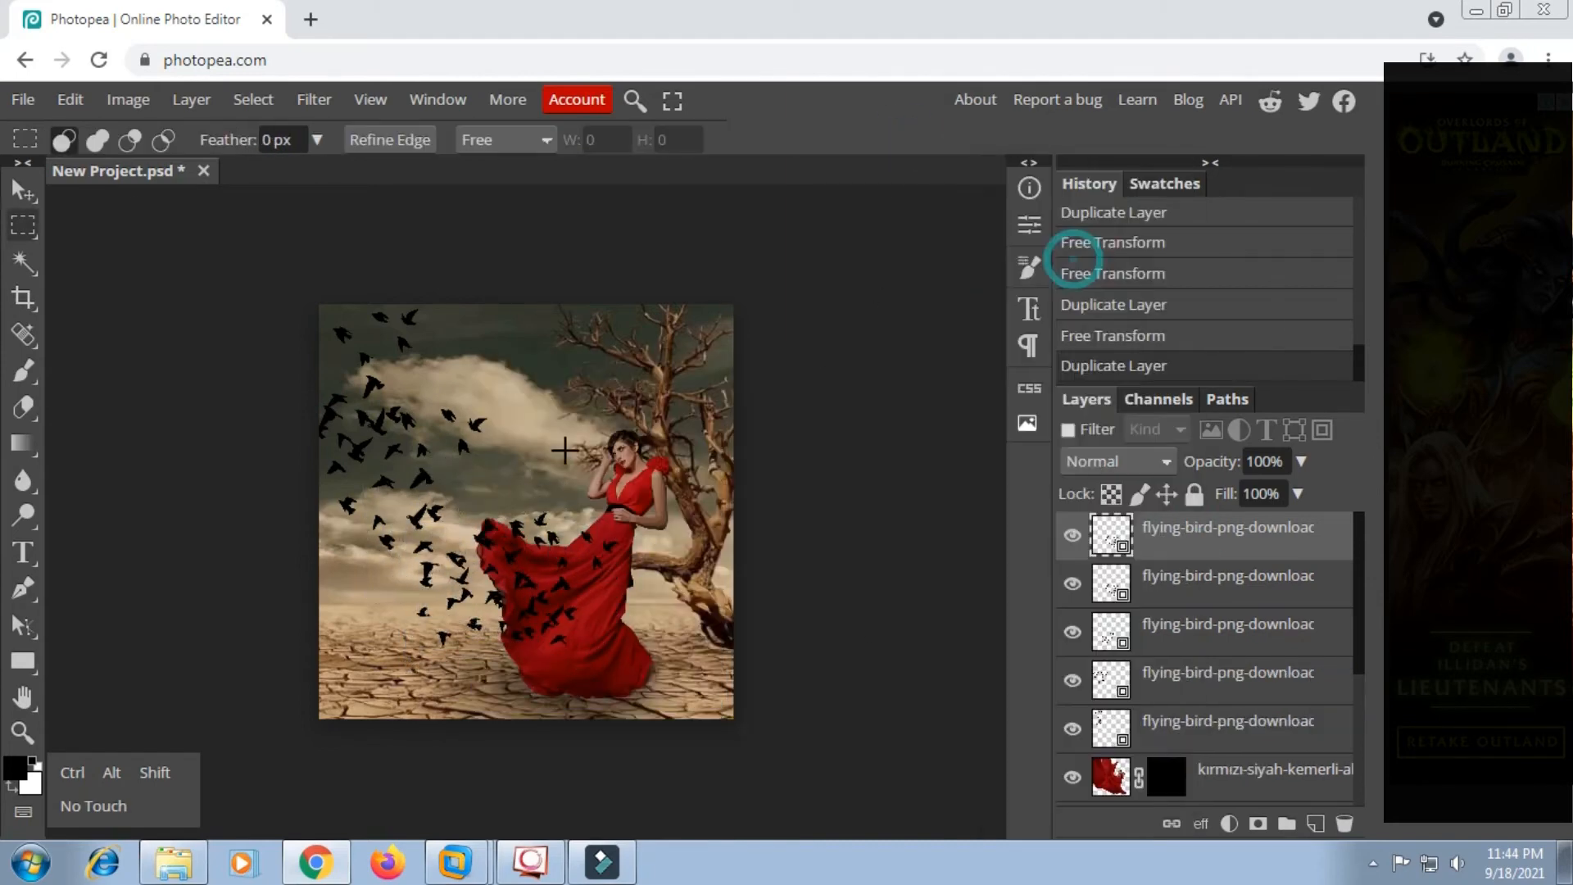
{"action": "right_click", "coordinate": [567, 449]}
{"action": "left_click", "coordinate": [653, 676]}
{"action": "left_click_drag", "start_coordinate": [577, 493], "coordinate": [552, 483]}
{"action": "left_click_drag", "start_coordinate": [569, 586], "coordinate": [525, 609]}
{"action": "left_click", "coordinate": [904, 142]}
Add another copy of the bird layer and reposition it with Free Transform to make the flock over the skirt denser.
{"action": "right_click", "coordinate": [1175, 545]}
{"action": "left_click", "coordinate": [1039, 258]}
{"action": "right_click", "coordinate": [533, 487]}
{"action": "left_click", "coordinate": [602, 688]}
{"action": "left_click_drag", "start_coordinate": [604, 525], "coordinate": [576, 538]}
{"action": "left_click_drag", "start_coordinate": [613, 628], "coordinate": [606, 574]}
{"action": "left_click_drag", "start_coordinate": [548, 571], "coordinate": [599, 542]}
{"action": "left_click", "coordinate": [904, 141]}
Duplicate the top bird layer and free-transform the copy to -31.2° at X 594 px, Y 682 px over the skirt.
{"action": "right_click", "coordinate": [1200, 538]}
{"action": "left_click", "coordinate": [1073, 258]}
{"action": "right_click", "coordinate": [617, 492]}
{"action": "left_click", "coordinate": [687, 688]}
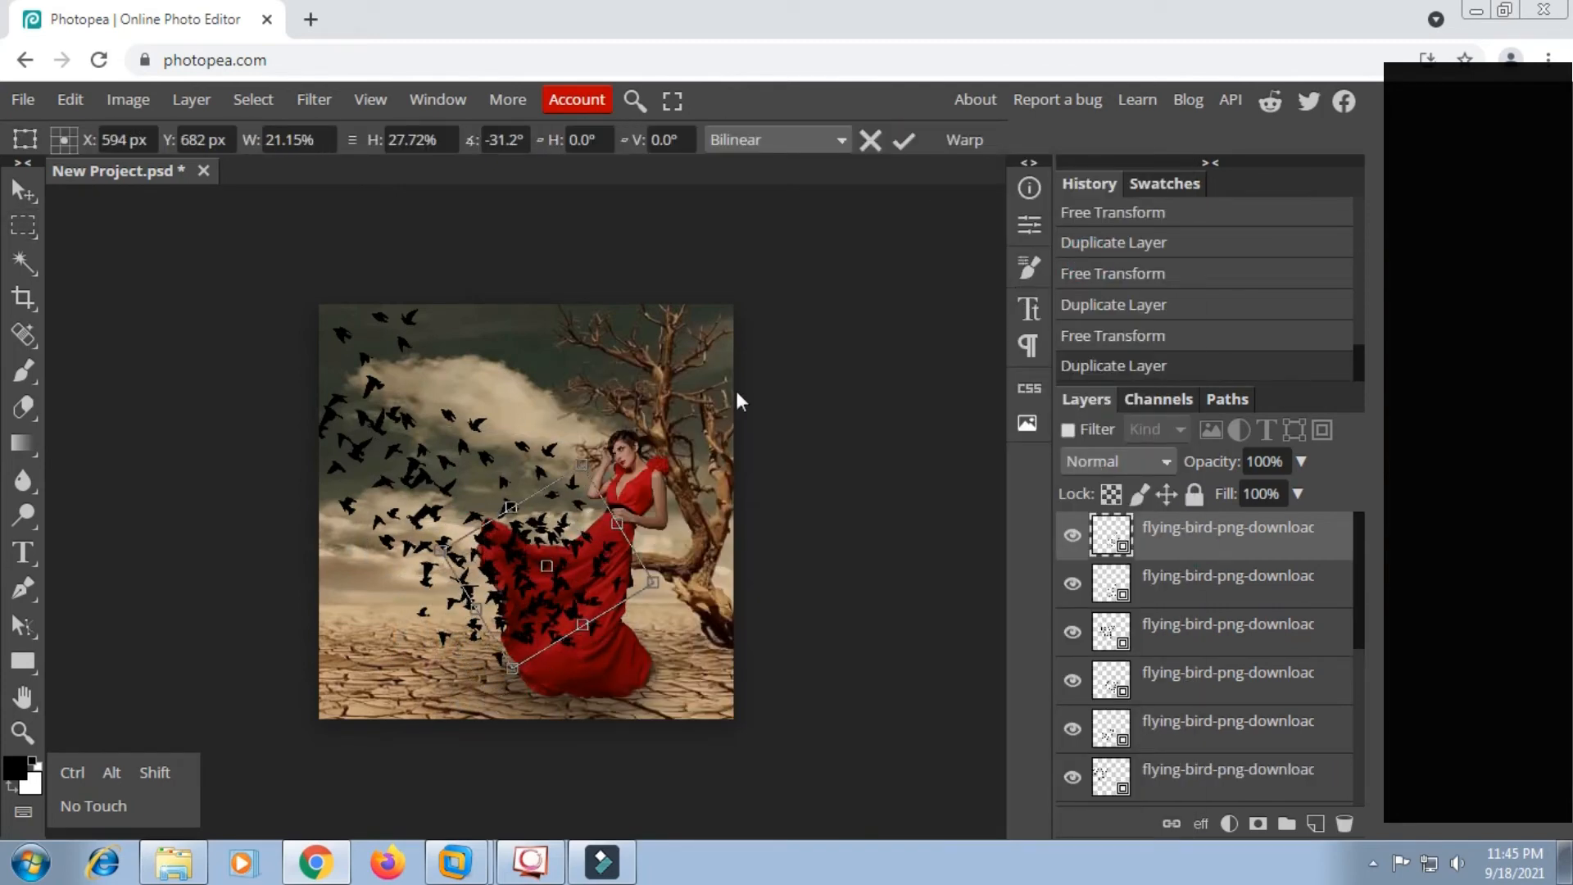
{"action": "left_click", "coordinate": [906, 147]}
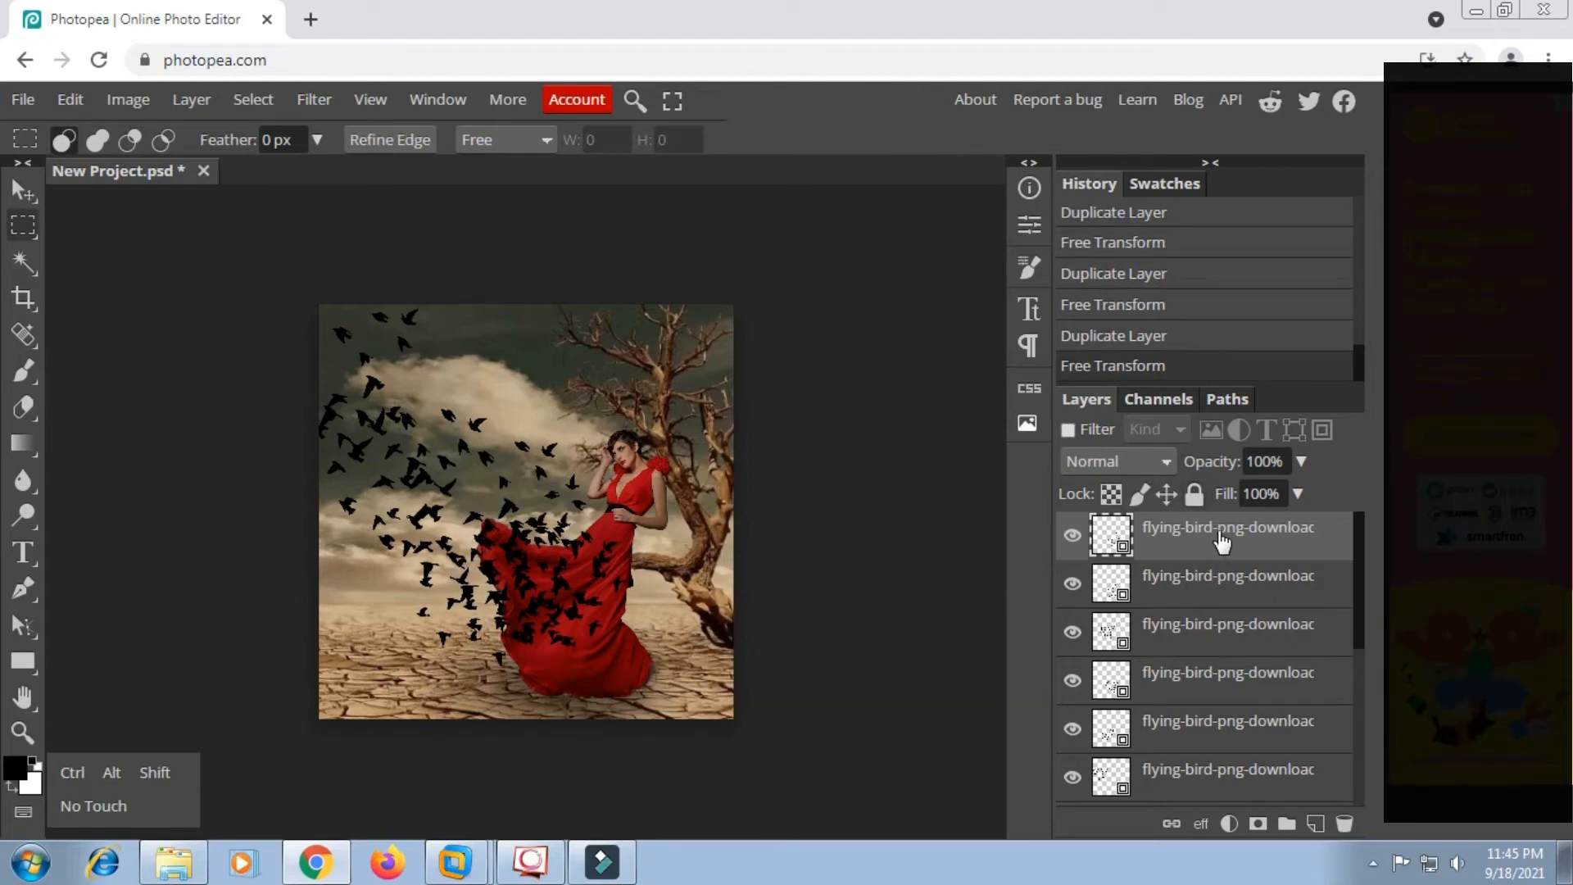
Select all the flying-bird layers and merge them into one layer.
{"action": "scroll", "coordinate": [1178, 536], "scroll_direction": "down", "scroll_amount": 5}
{"action": "scroll", "coordinate": [1176, 573], "scroll_direction": "up", "scroll_amount": 2}
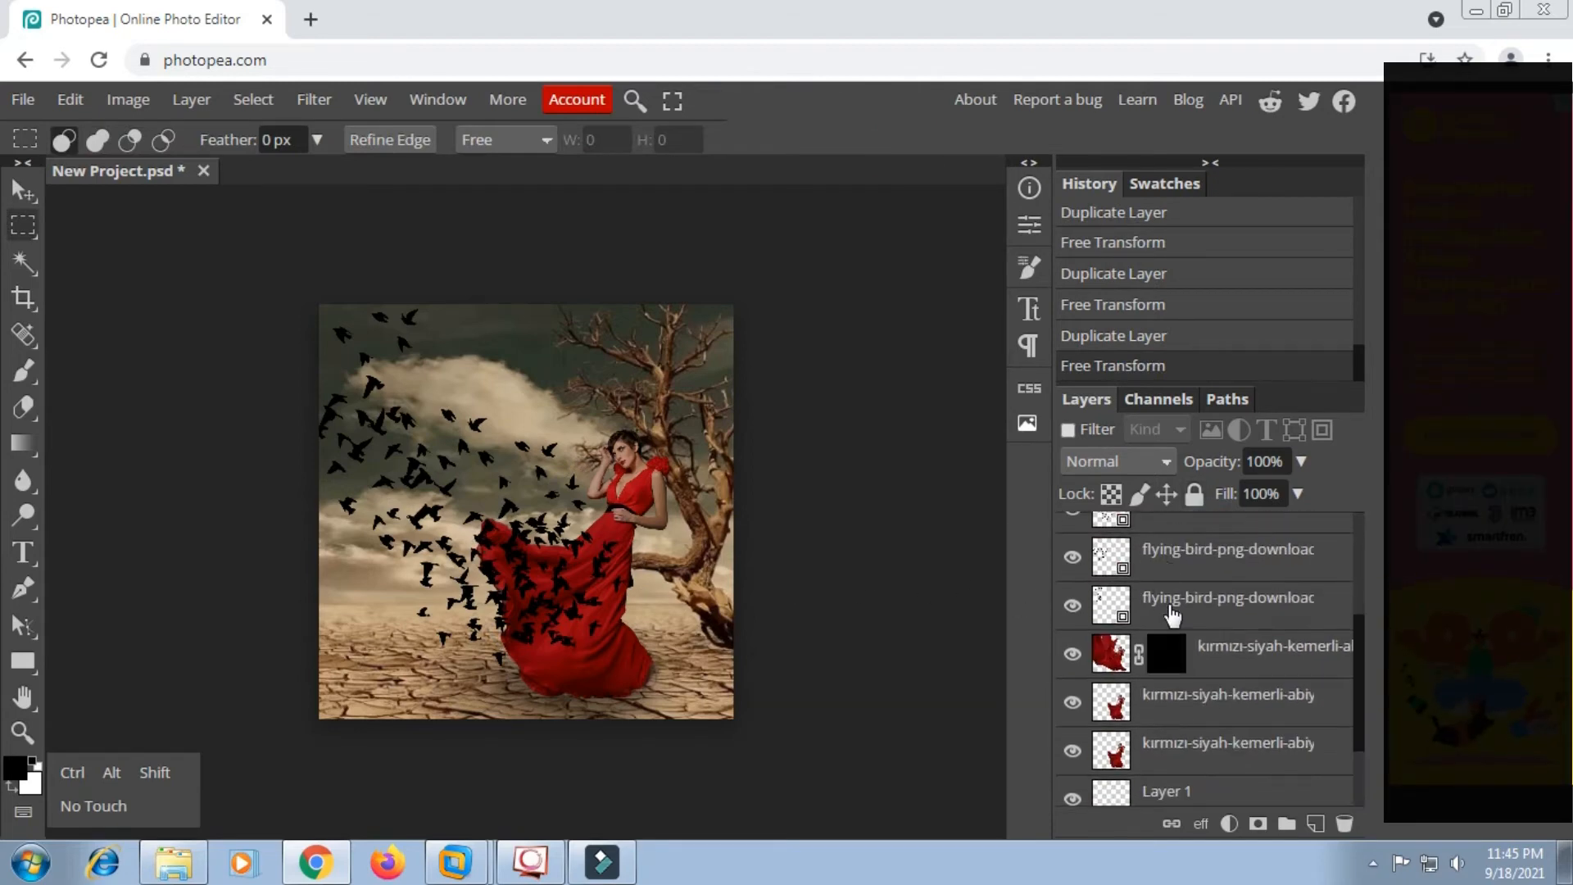
{"action": "left_click", "coordinate": [155, 772]}
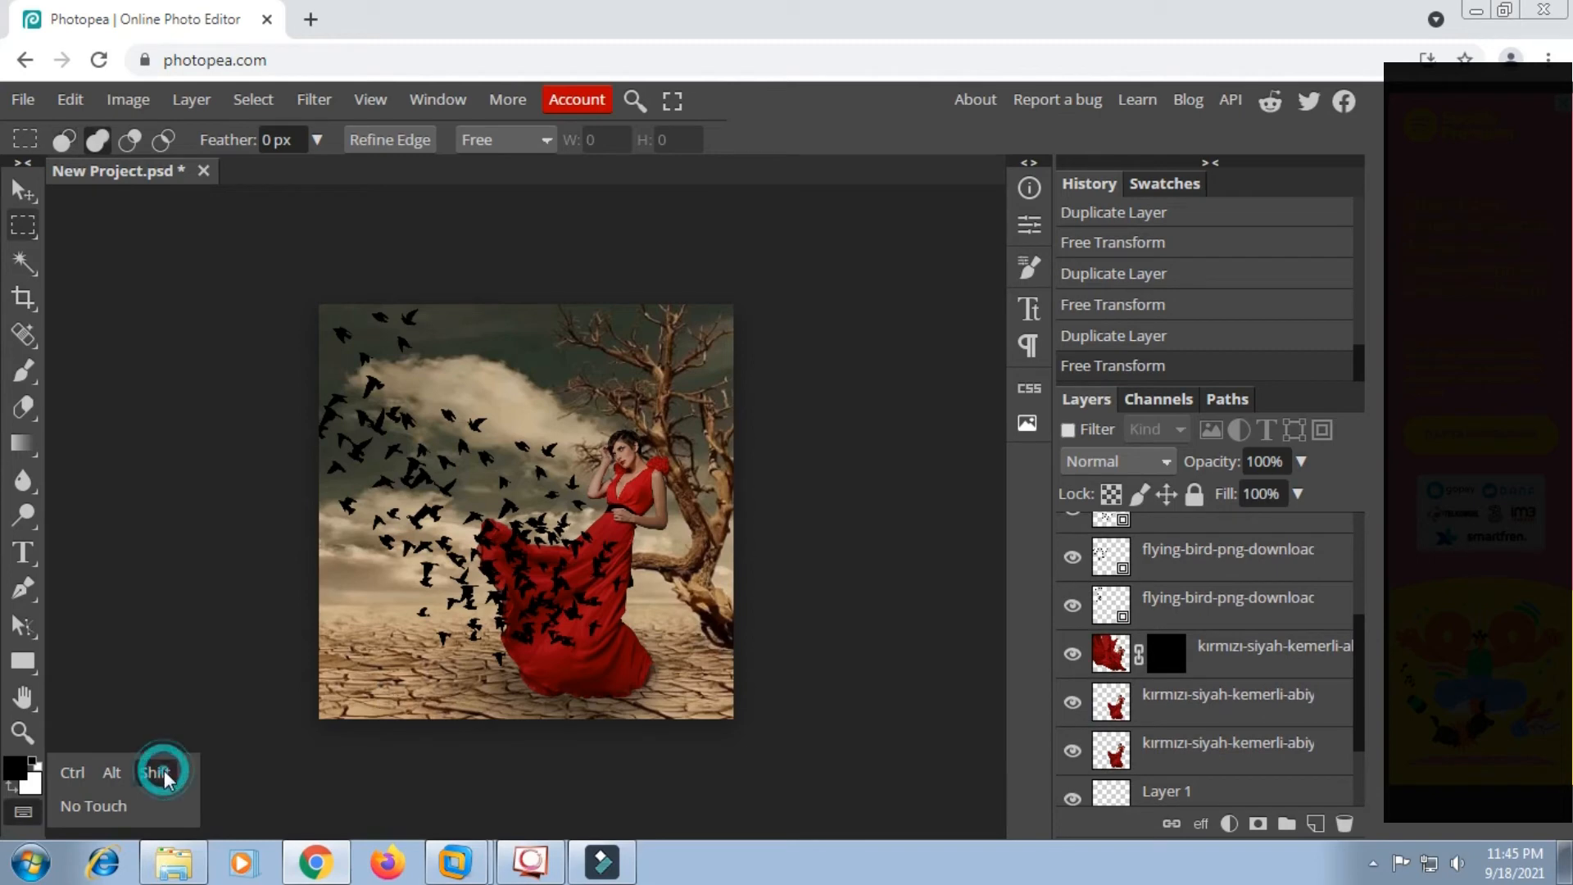
{"action": "left_click", "coordinate": [1217, 616]}
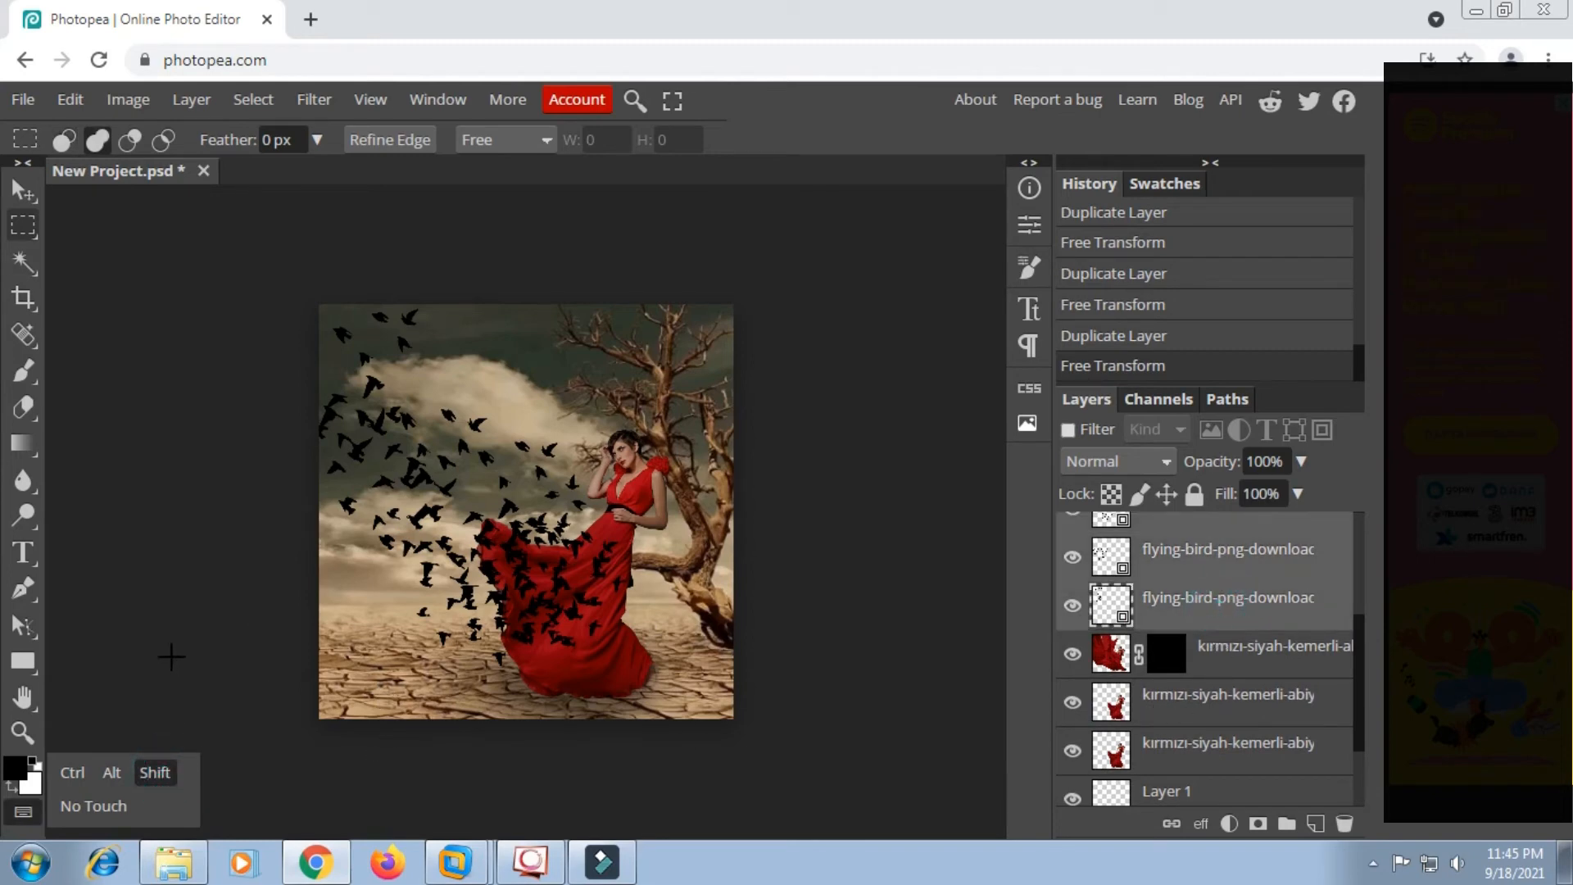
{"action": "left_click", "coordinate": [159, 773]}
{"action": "right_click", "coordinate": [1179, 560]}
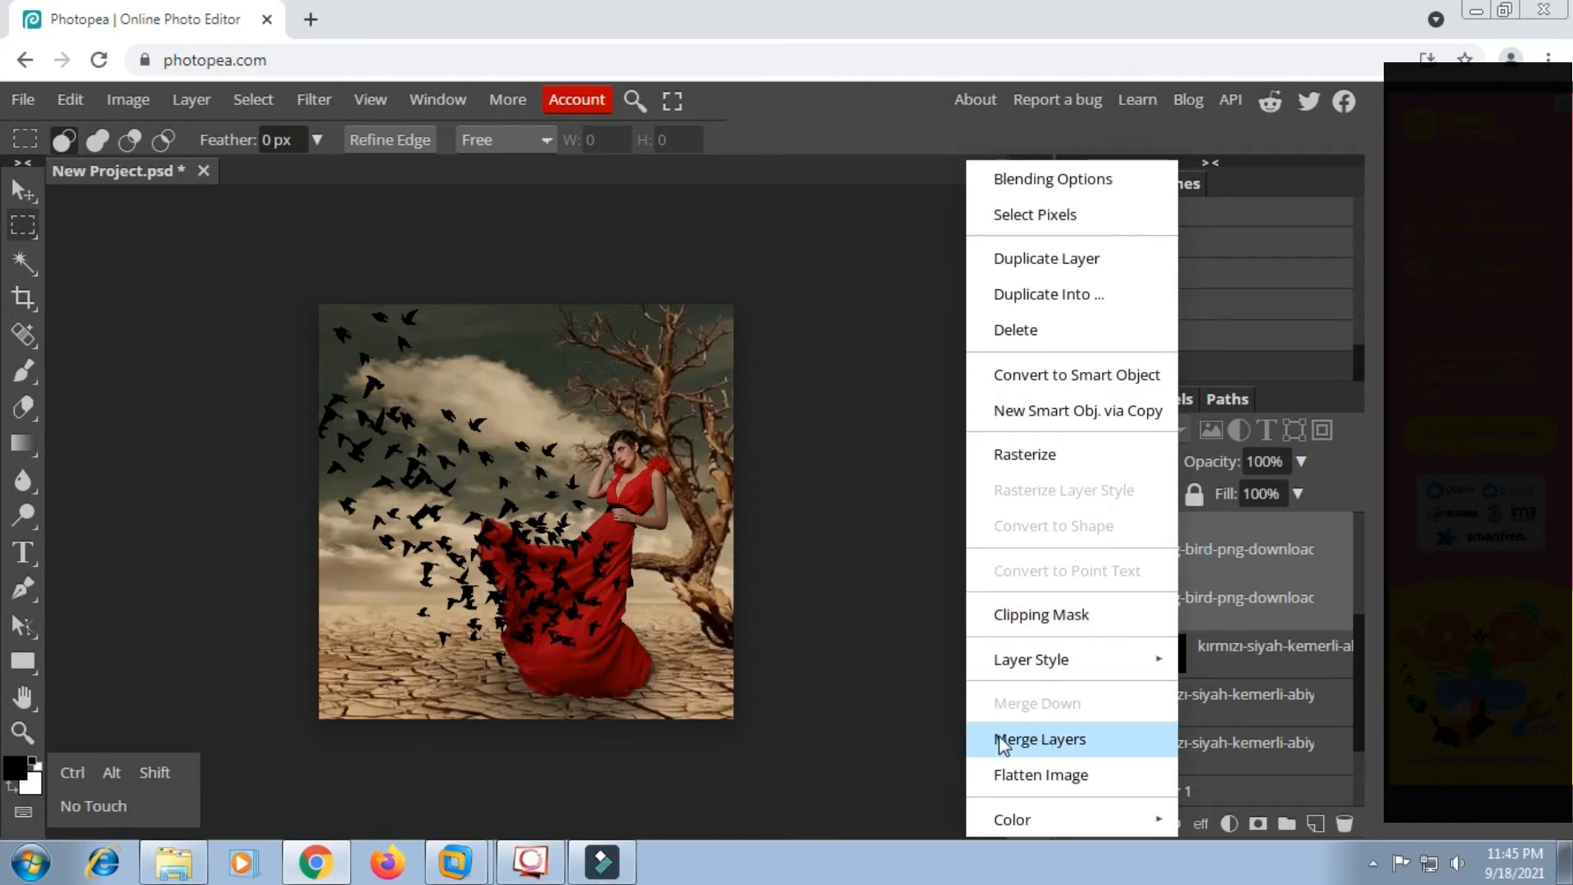
{"action": "left_click", "coordinate": [1075, 742]}
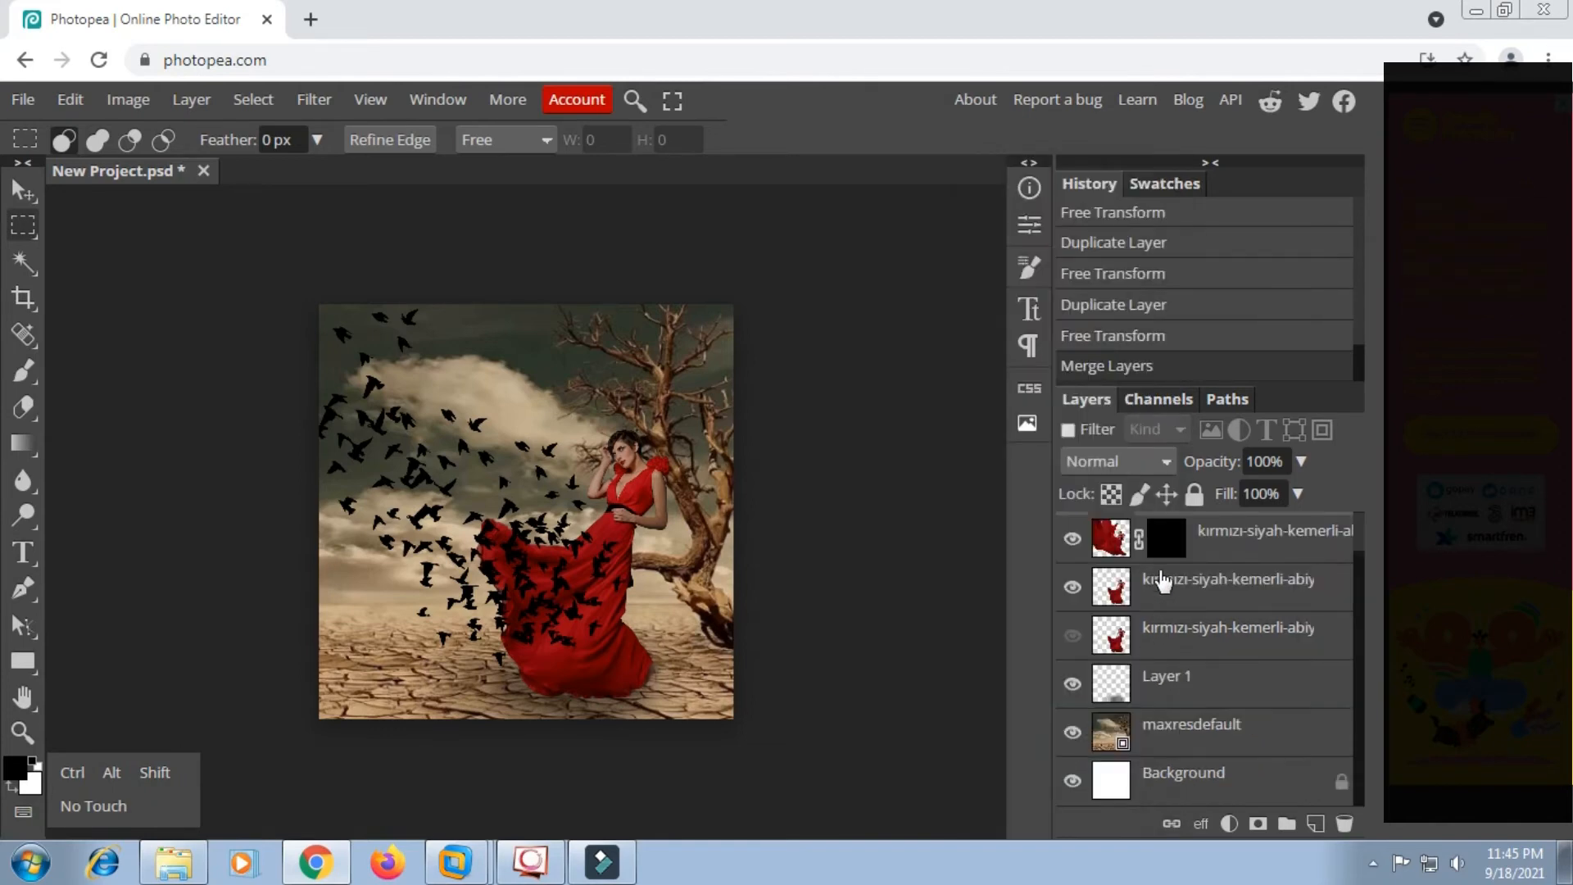
Make the liquified woman layer's mask active and load the merged bird layer's pixels as a selection.
{"action": "scroll", "coordinate": [1164, 579], "scroll_direction": "up", "scroll_amount": 1}
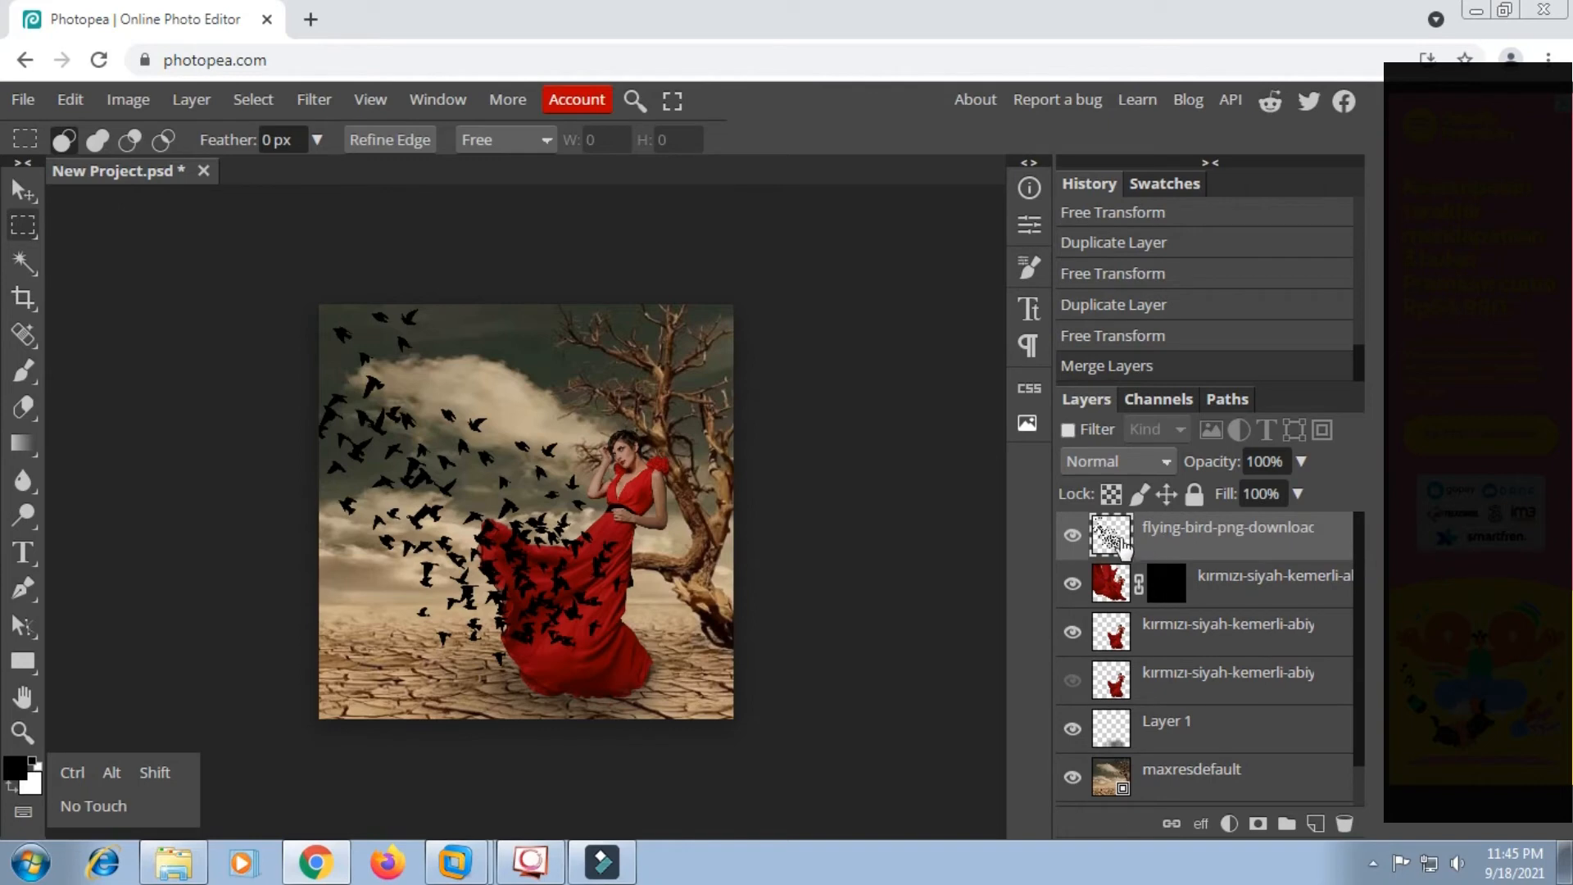
{"action": "left_click", "coordinate": [1074, 537]}
{"action": "left_click", "coordinate": [1074, 537]}
{"action": "left_click", "coordinate": [1171, 585]}
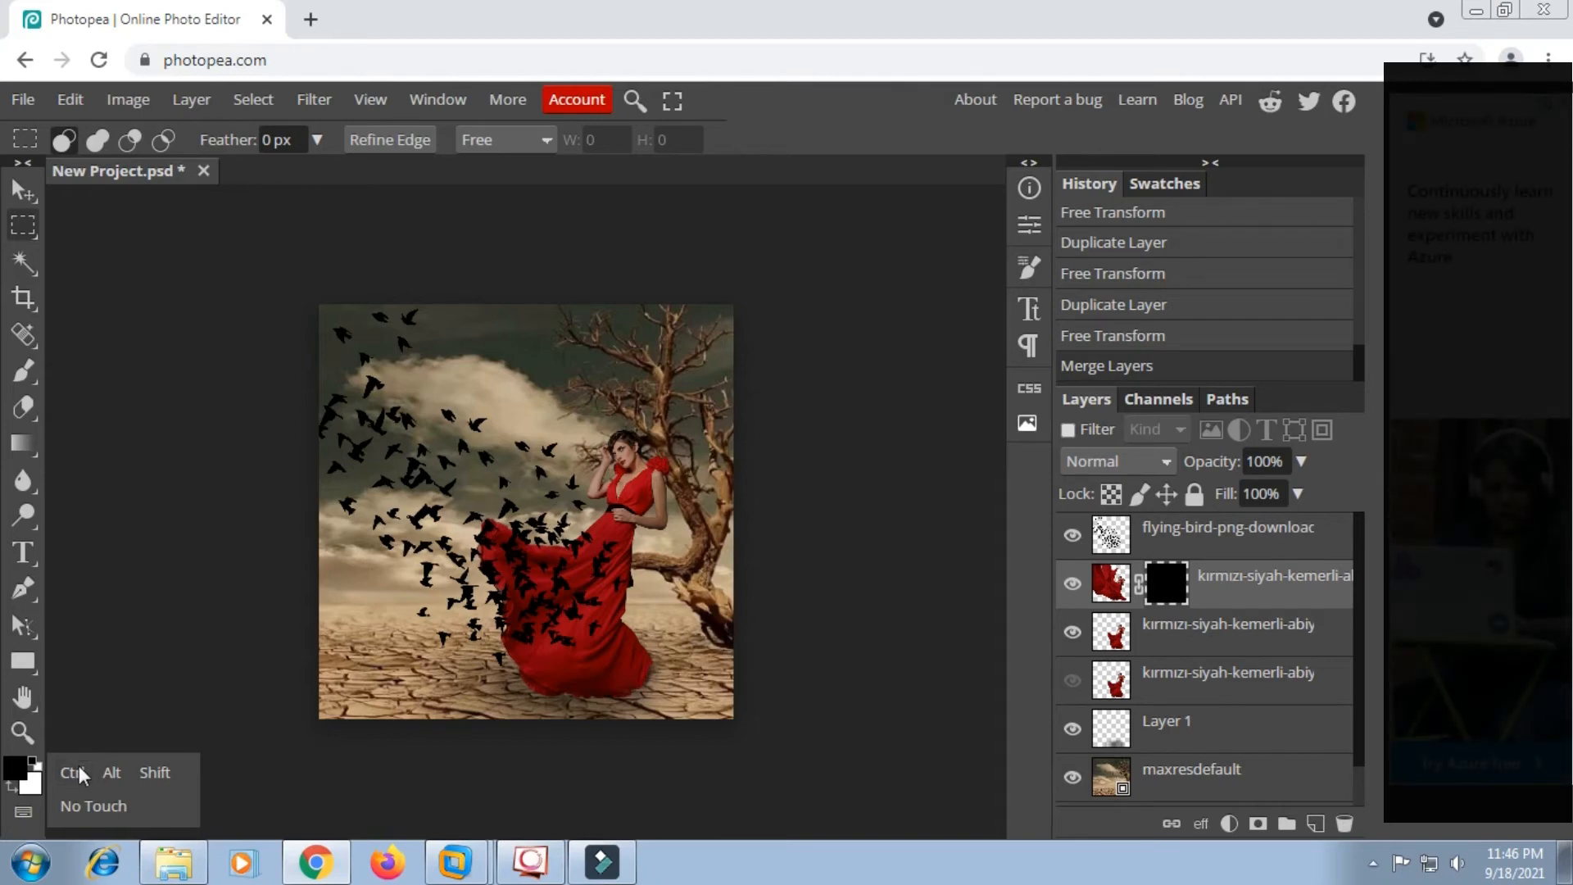
{"action": "left_click", "coordinate": [79, 774]}
{"action": "left_click", "coordinate": [1116, 539]}
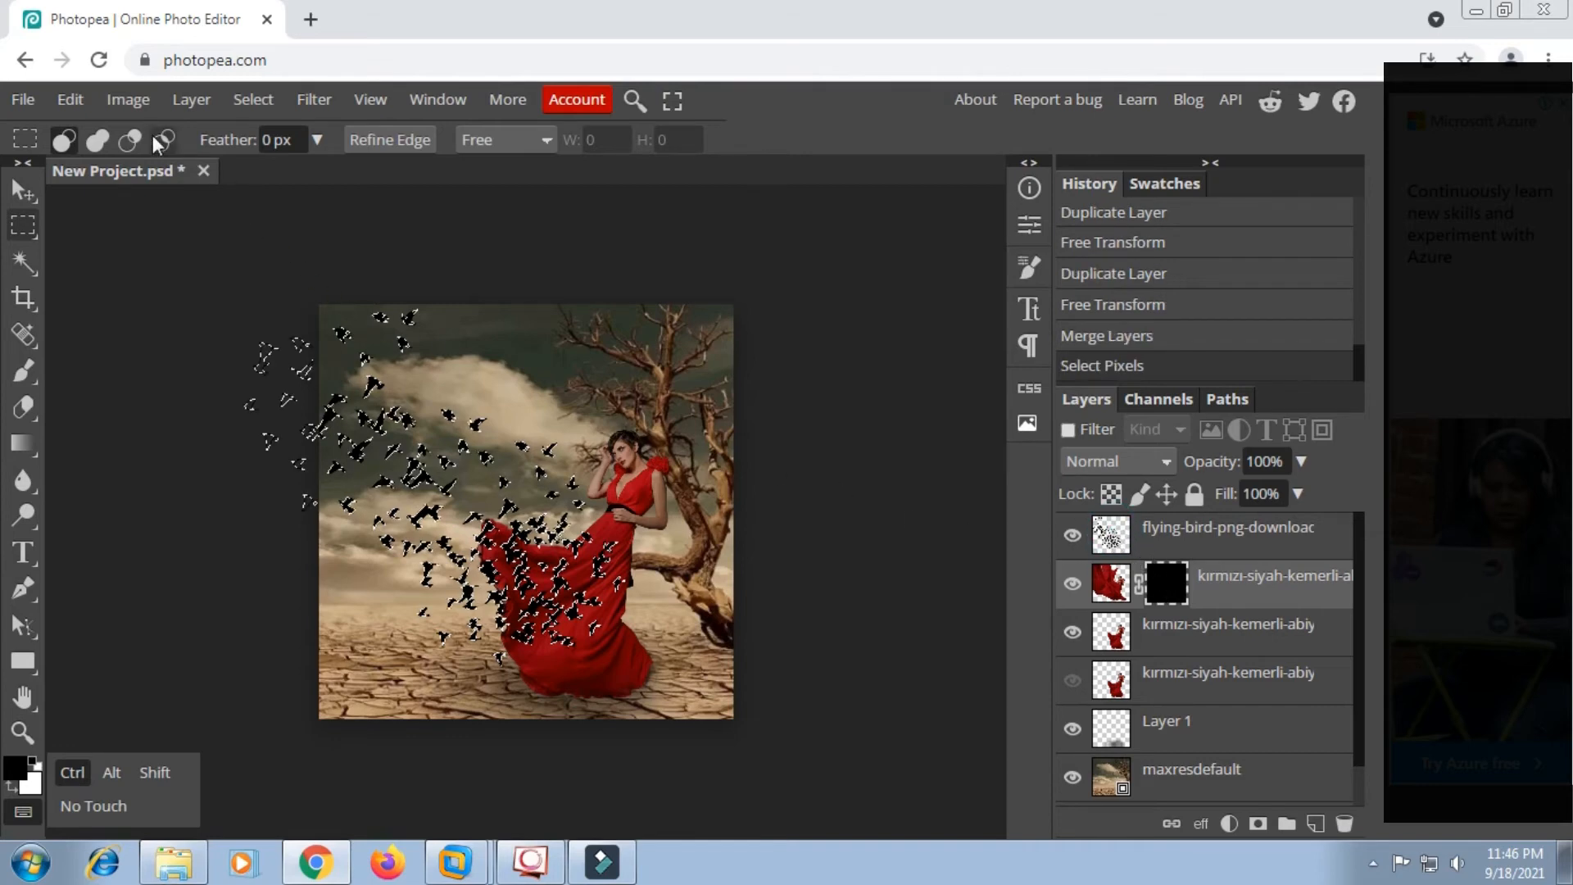
Fill the bird-shaped selection with white on the liquified layer's mask, and deselect.
{"action": "left_click", "coordinate": [70, 100]}
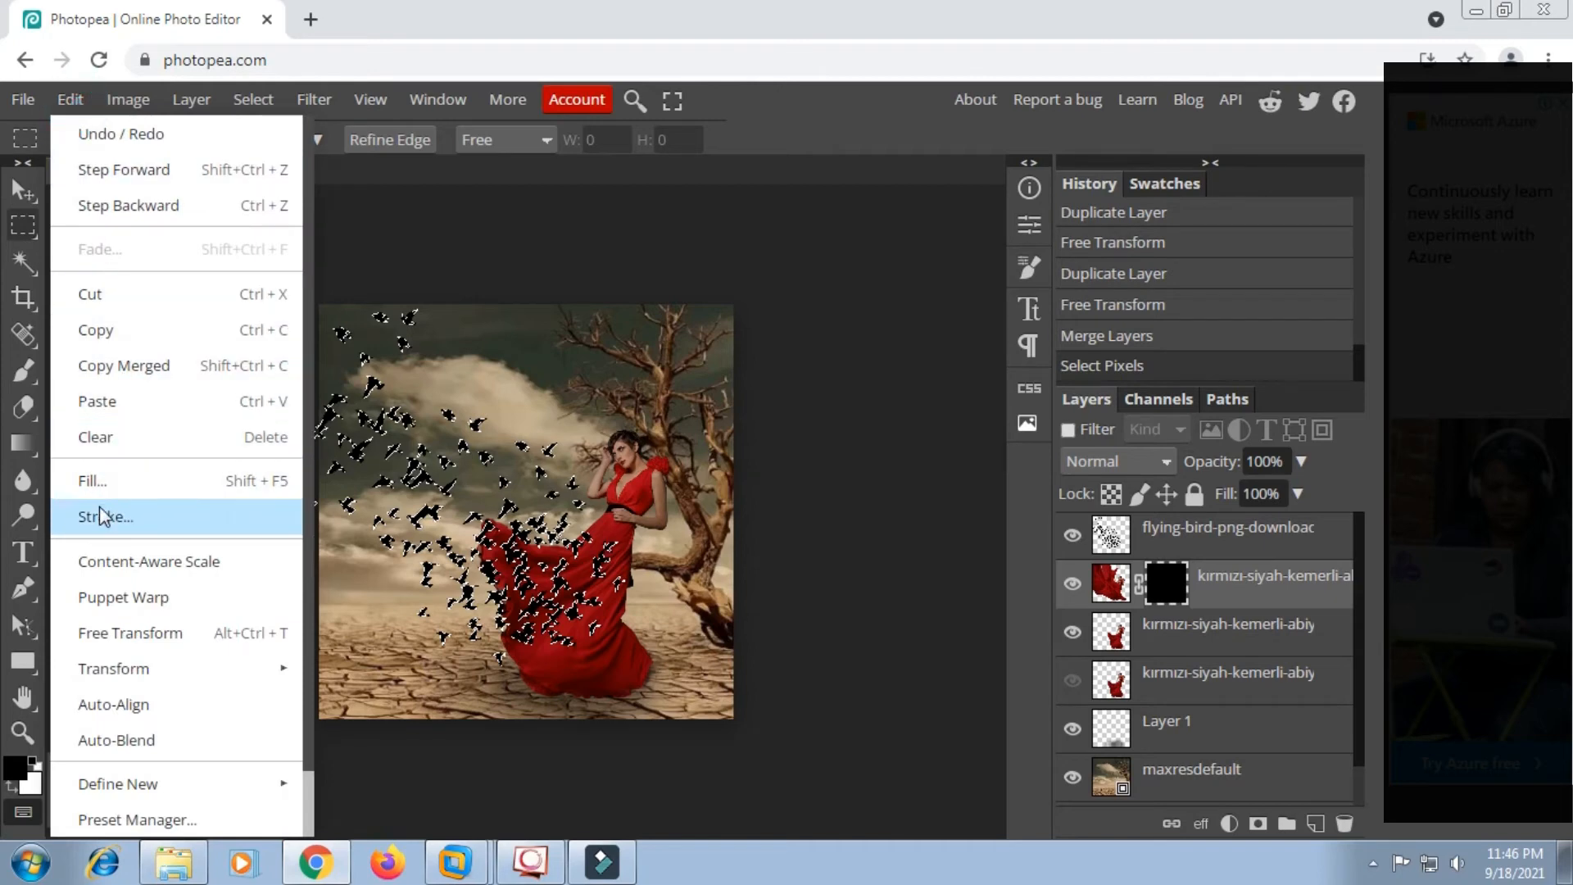
{"action": "left_click", "coordinate": [105, 481]}
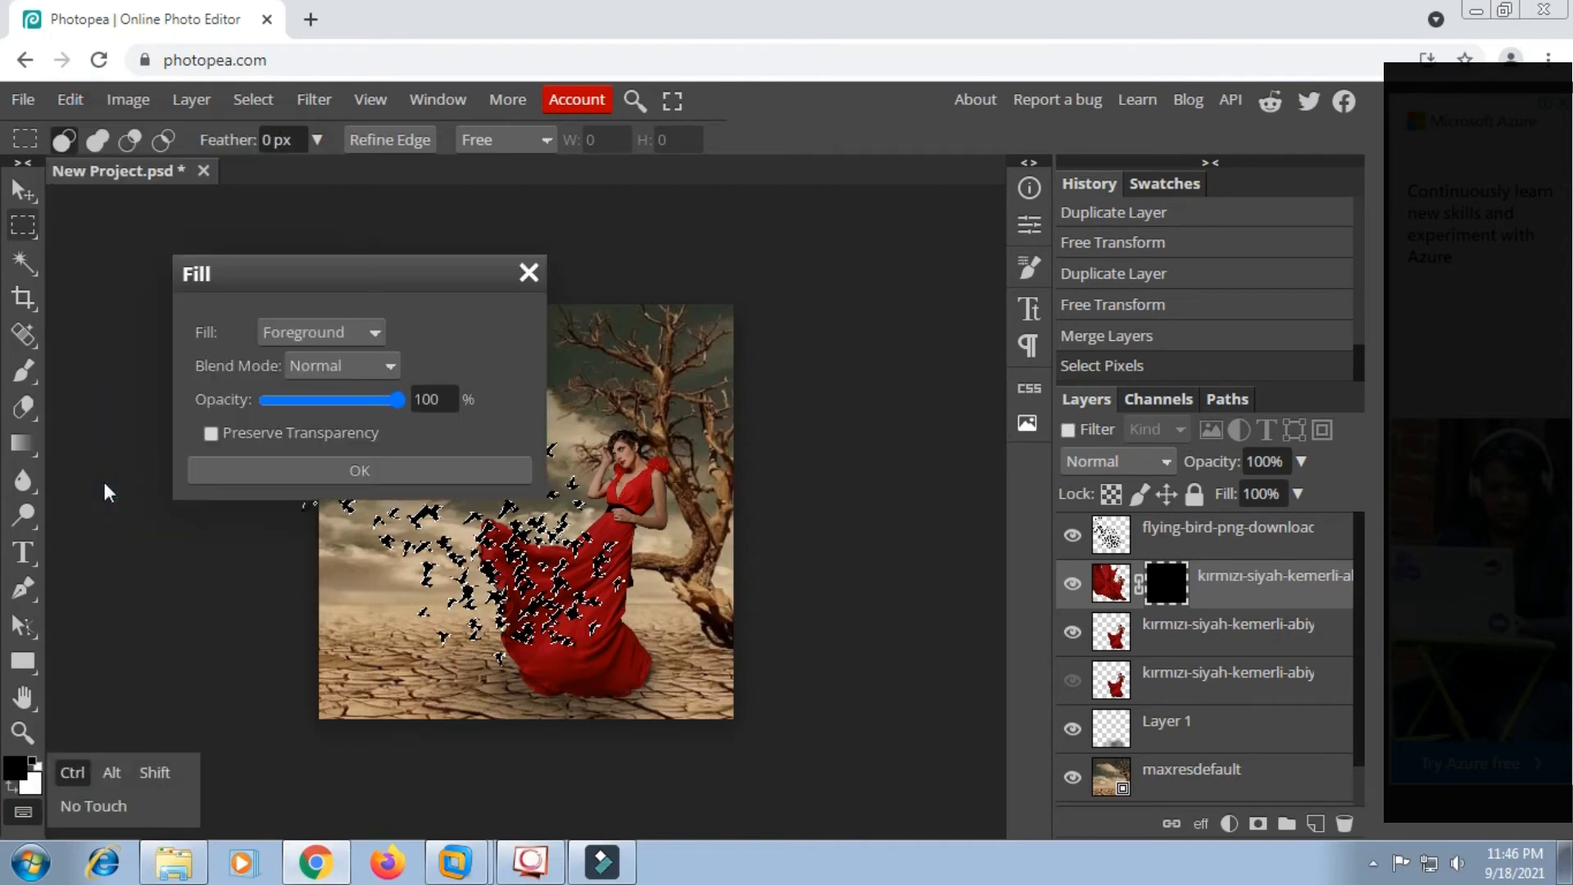
{"action": "left_click", "coordinate": [374, 333]}
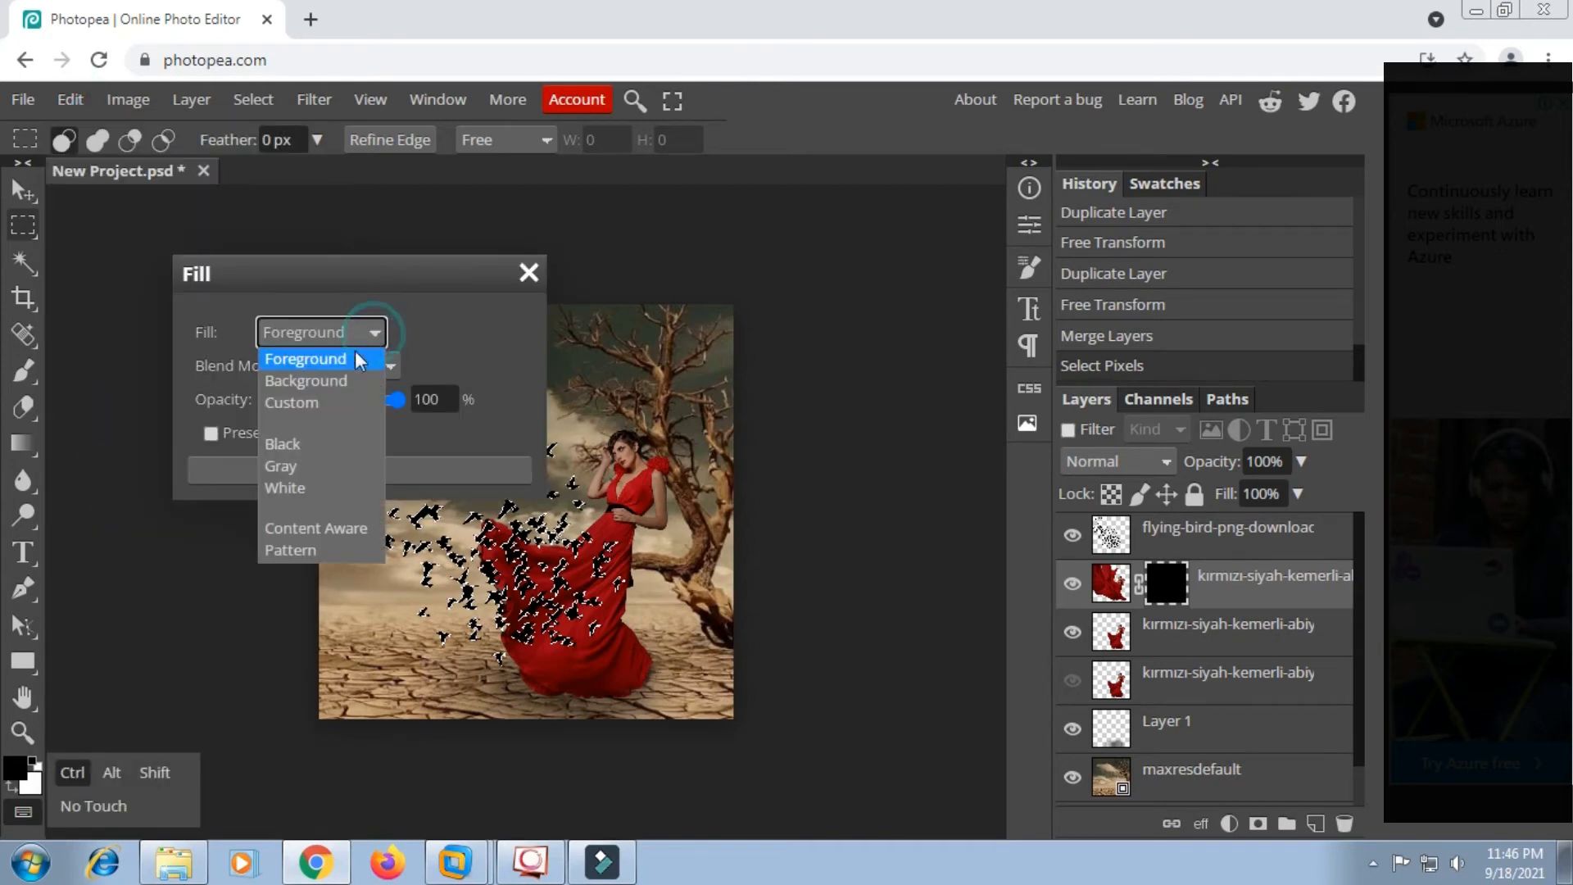
{"action": "left_click", "coordinate": [306, 486]}
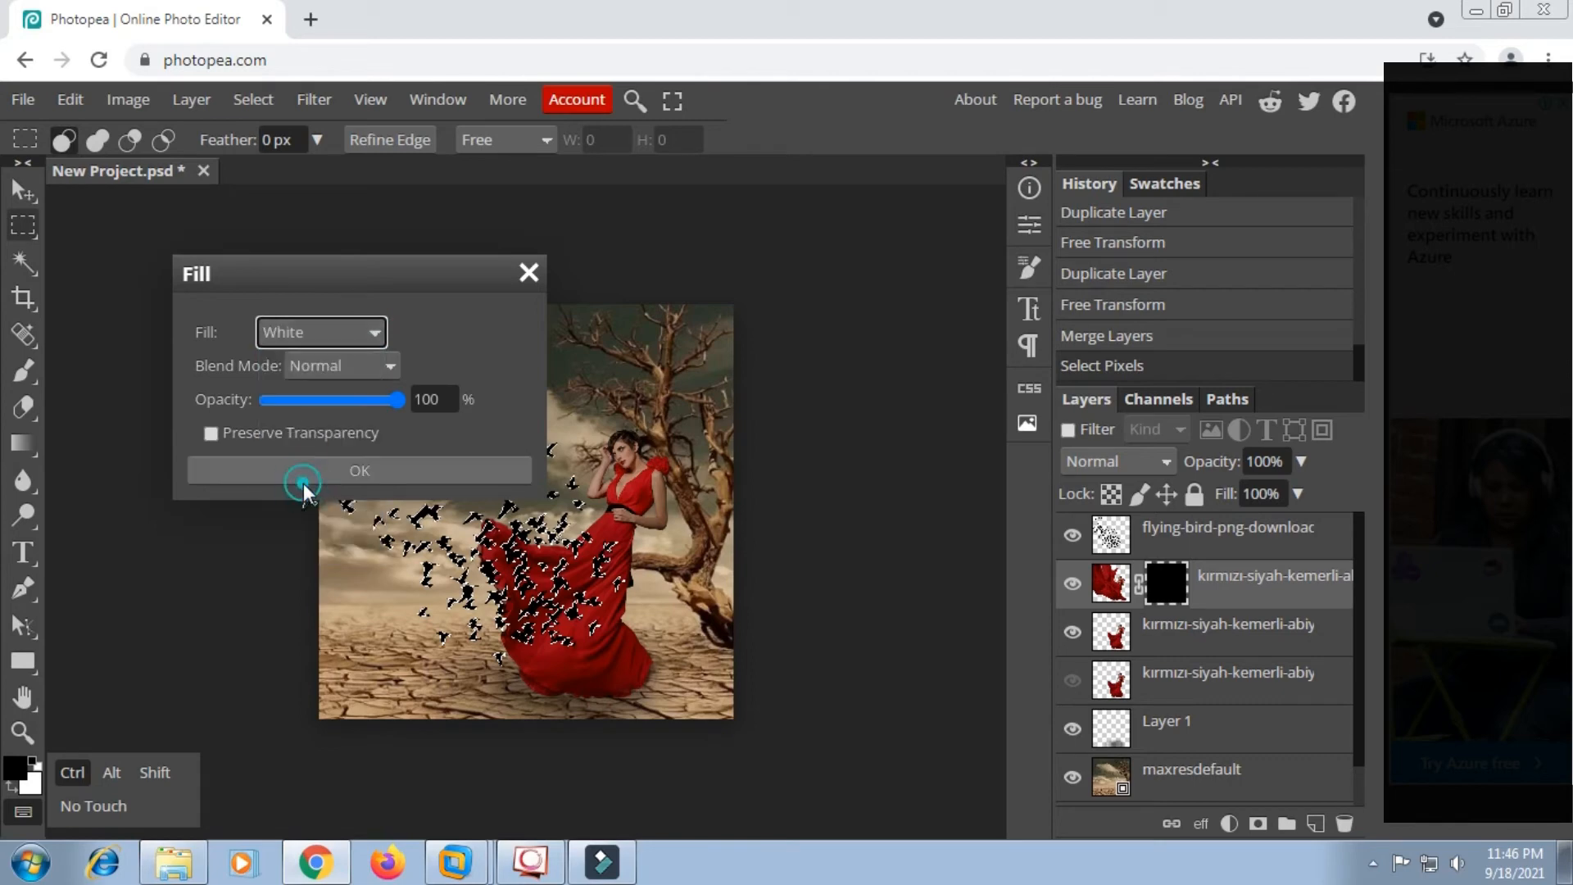
{"action": "left_click", "coordinate": [382, 475]}
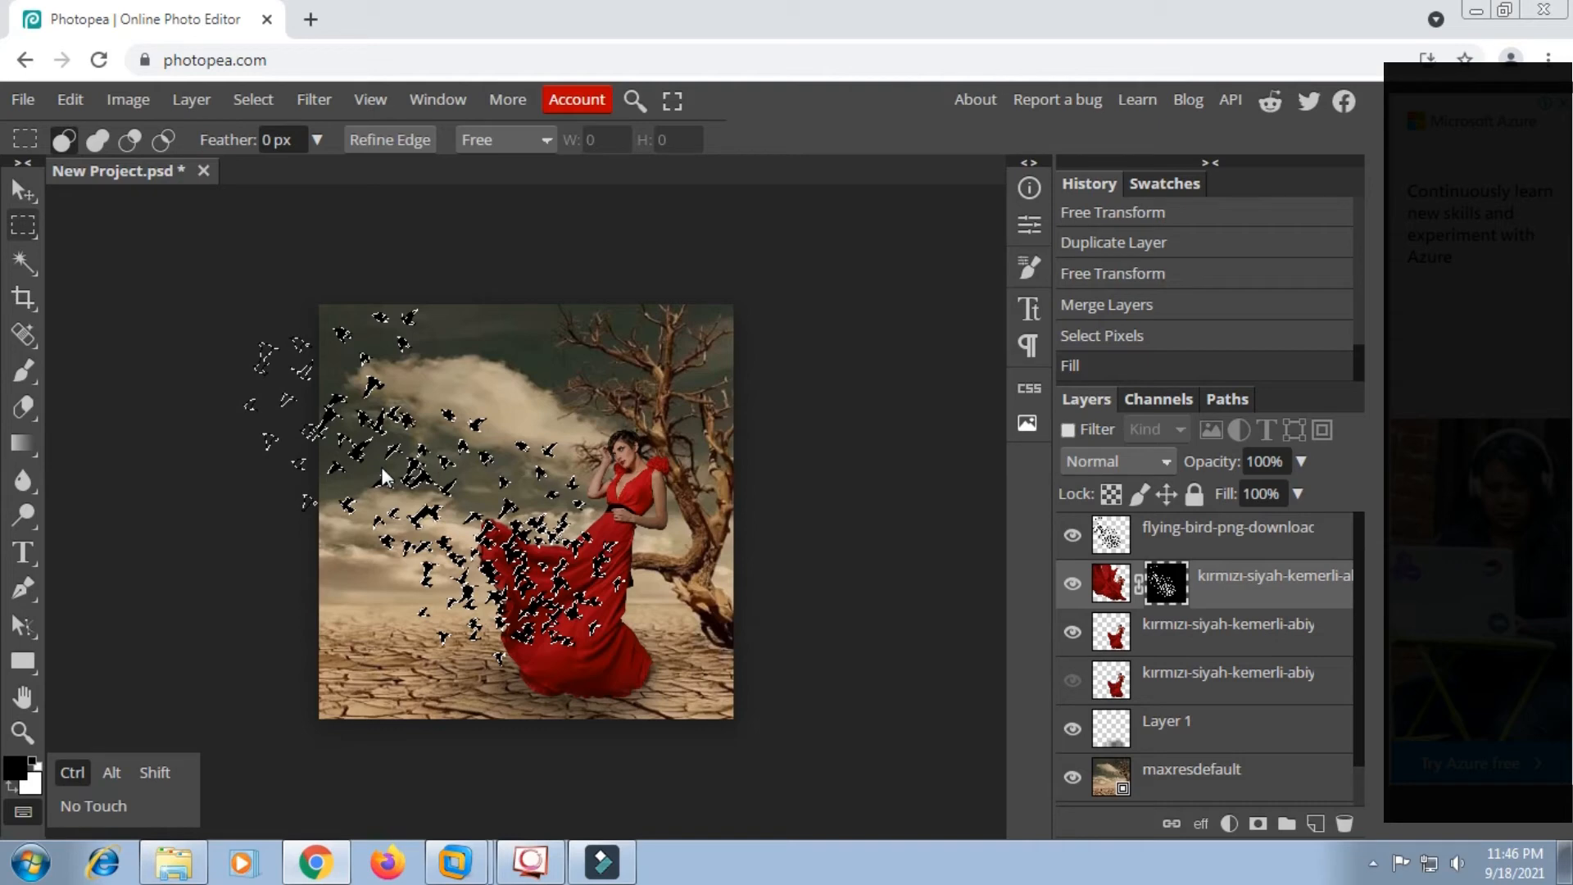
{"action": "left_click", "coordinate": [258, 102]}
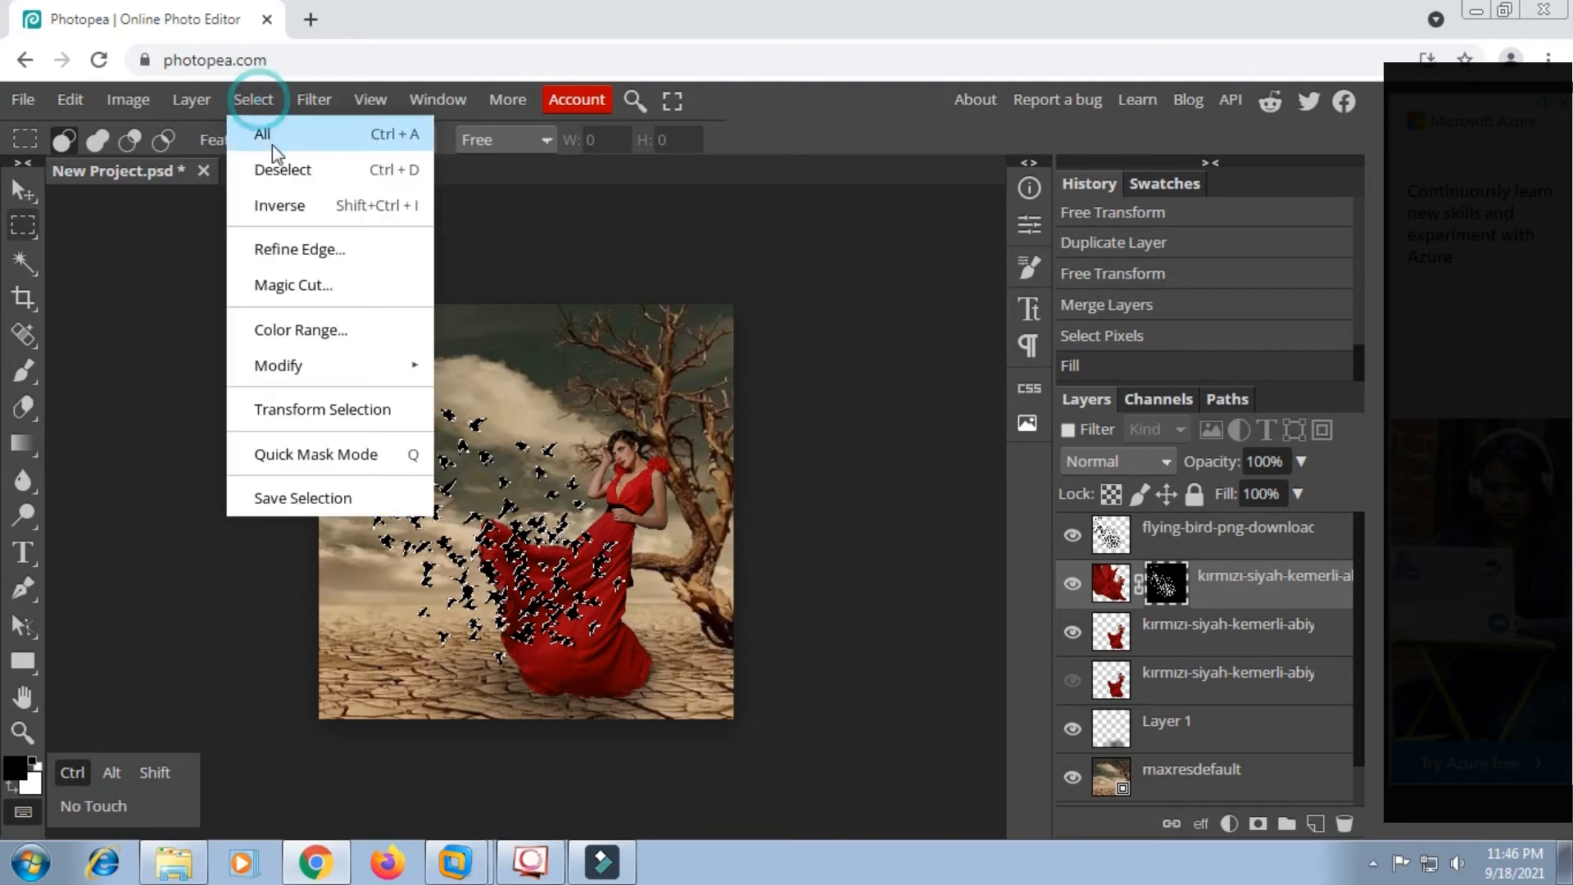
{"action": "left_click", "coordinate": [279, 169]}
Compare the composition with the black bird layer and the masked liquified layer shown and hidden.
{"action": "left_click", "coordinate": [1074, 534]}
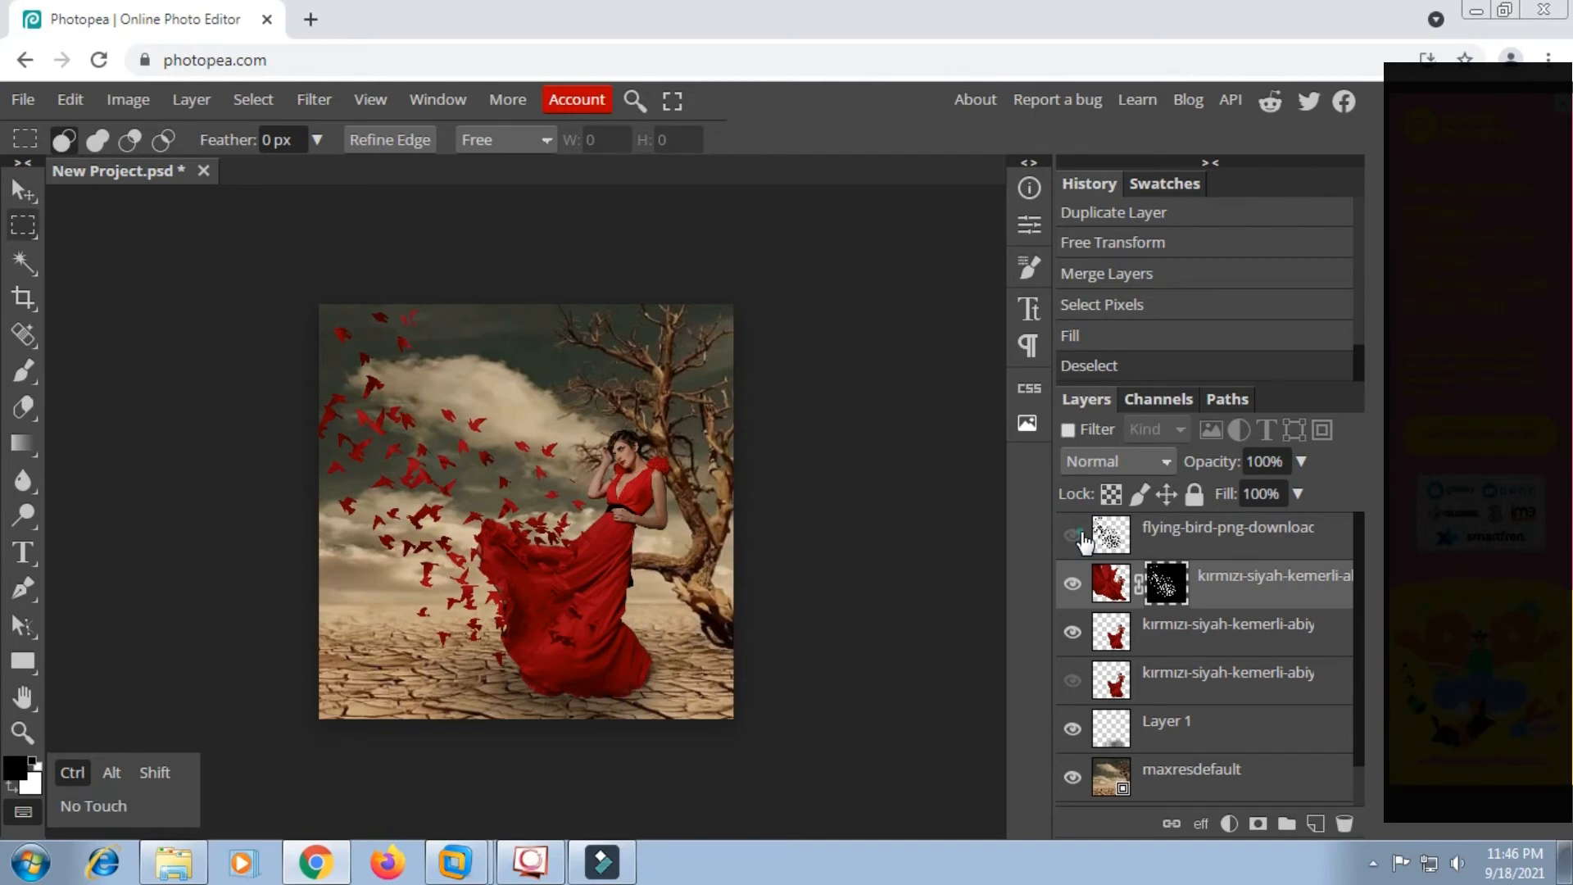
{"action": "left_click", "coordinate": [1073, 535]}
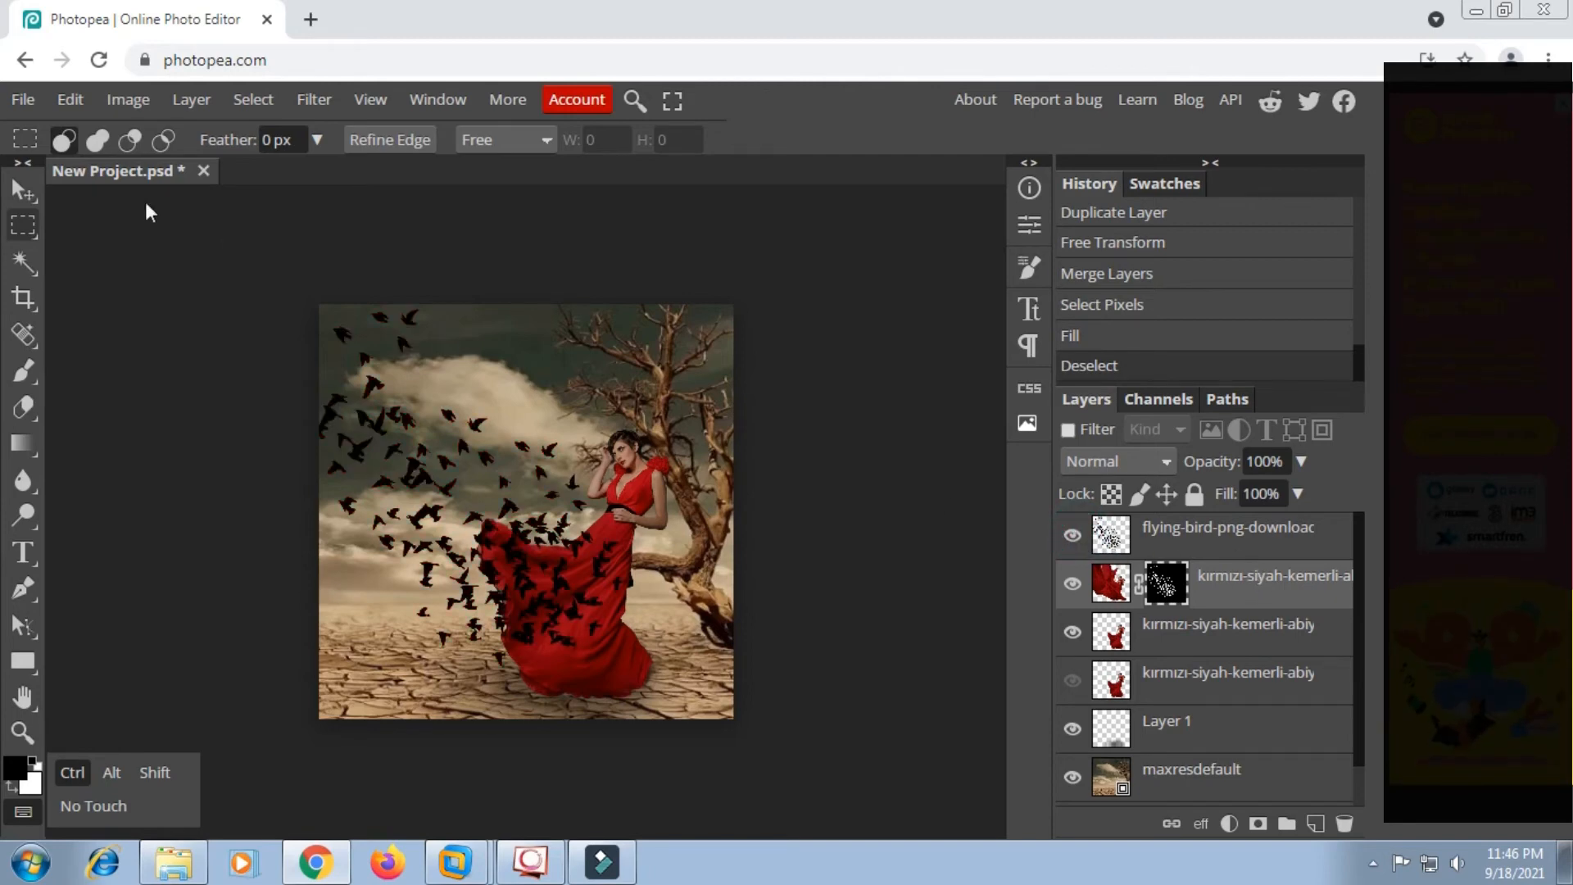
{"action": "left_click", "coordinate": [18, 194]}
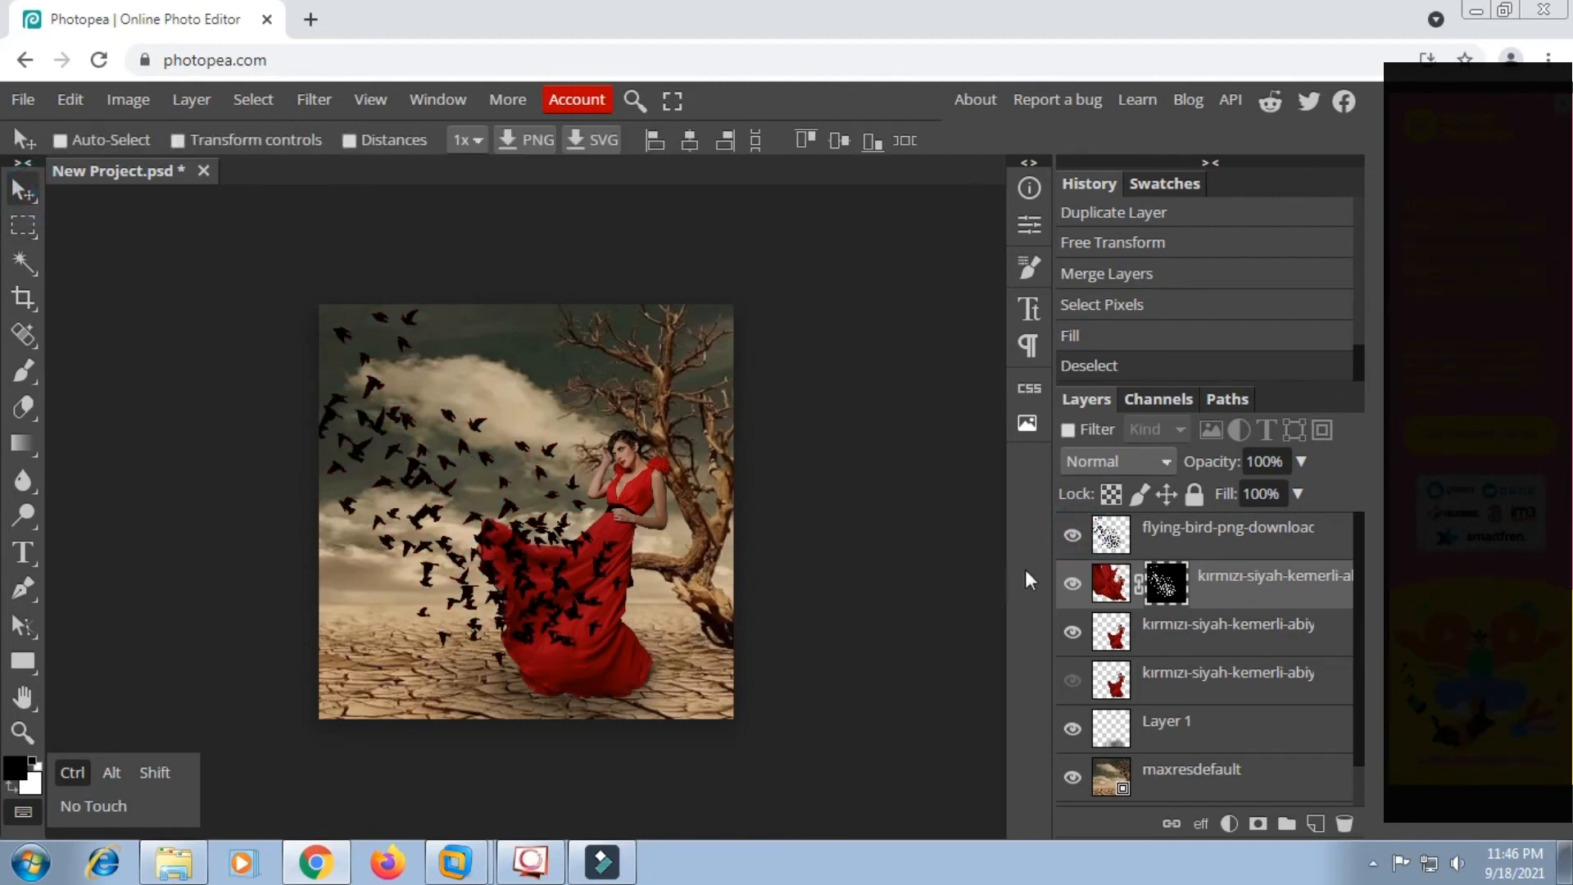
{"action": "left_click", "coordinate": [1072, 584]}
{"action": "left_click", "coordinate": [1072, 584]}
{"action": "left_click", "coordinate": [1074, 537]}
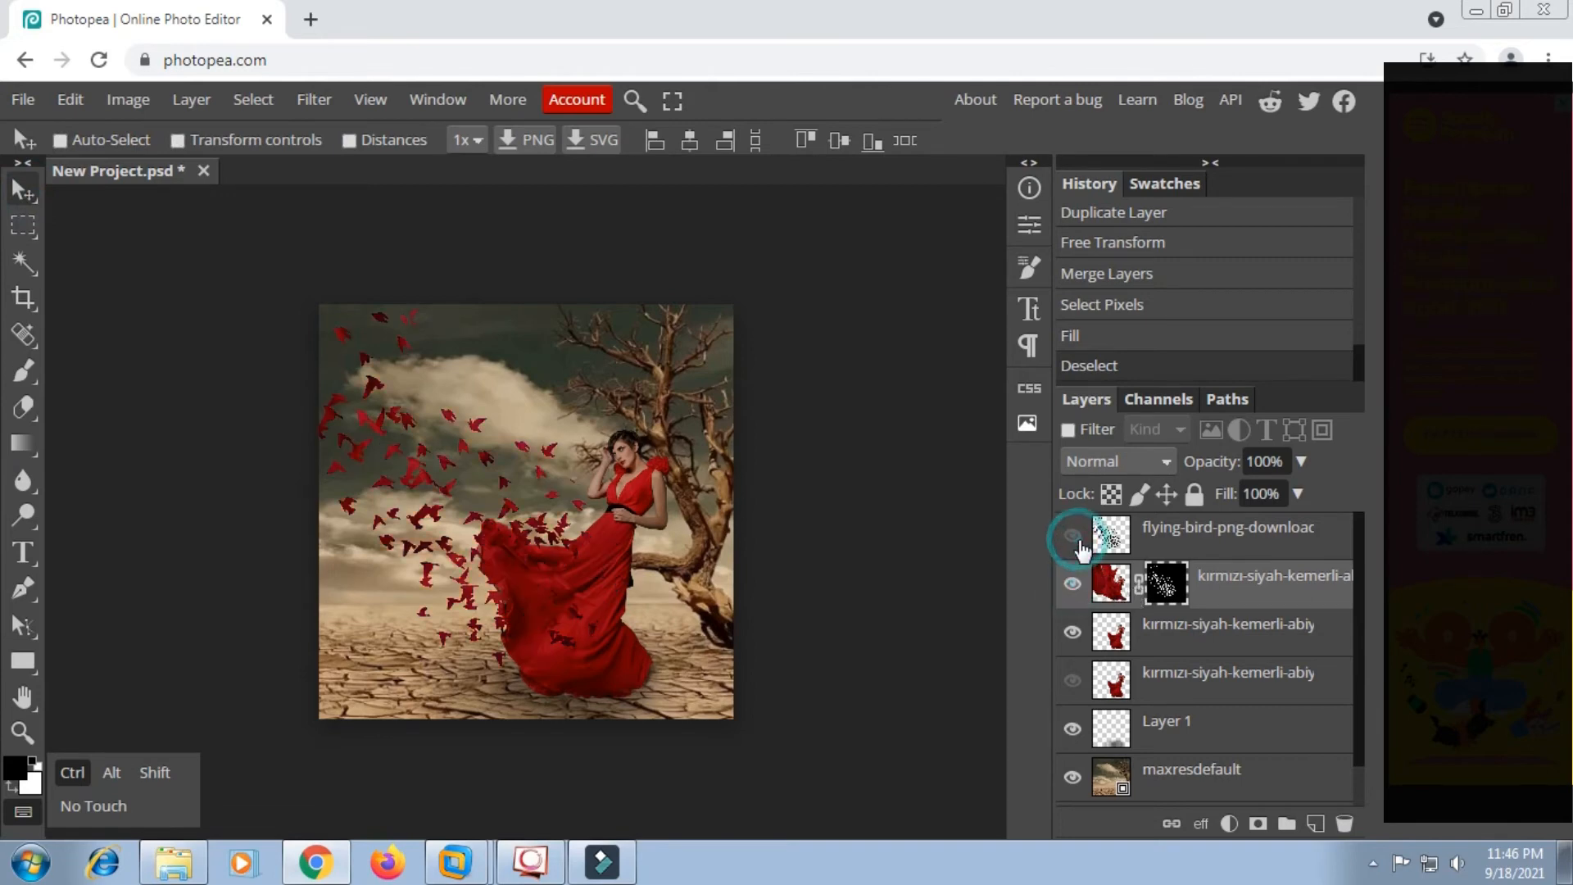
{"action": "left_click", "coordinate": [1080, 583]}
{"action": "left_click", "coordinate": [1072, 583]}
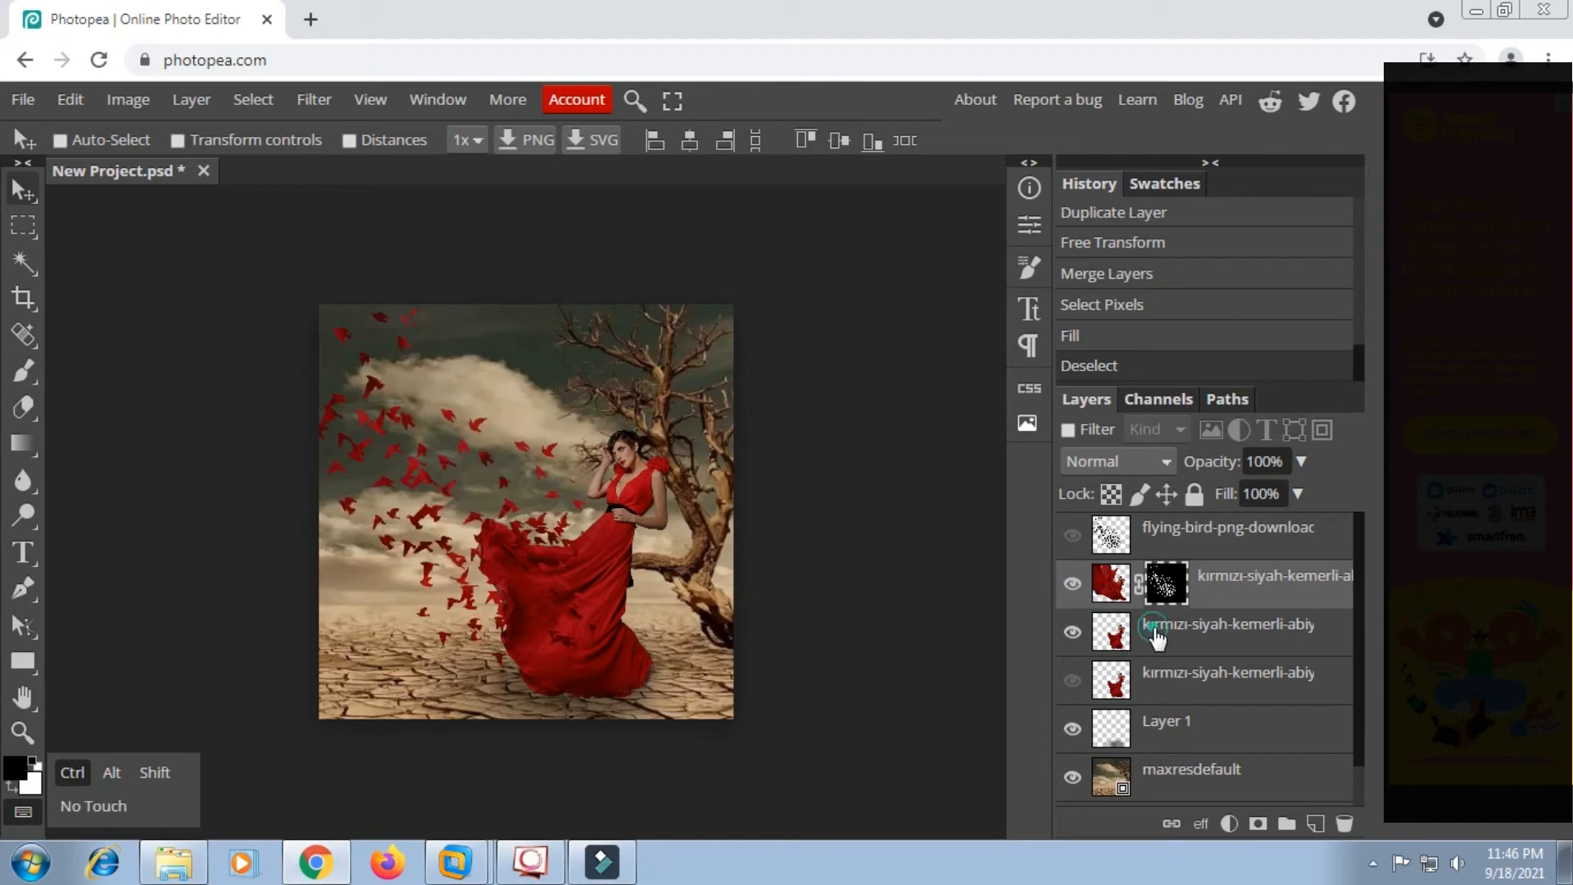
Show the bird layer, hide the masked liquified layer, and add a raster mask to the woman layer directly beneath it.
{"action": "left_click", "coordinate": [1152, 639]}
{"action": "left_click", "coordinate": [73, 772]}
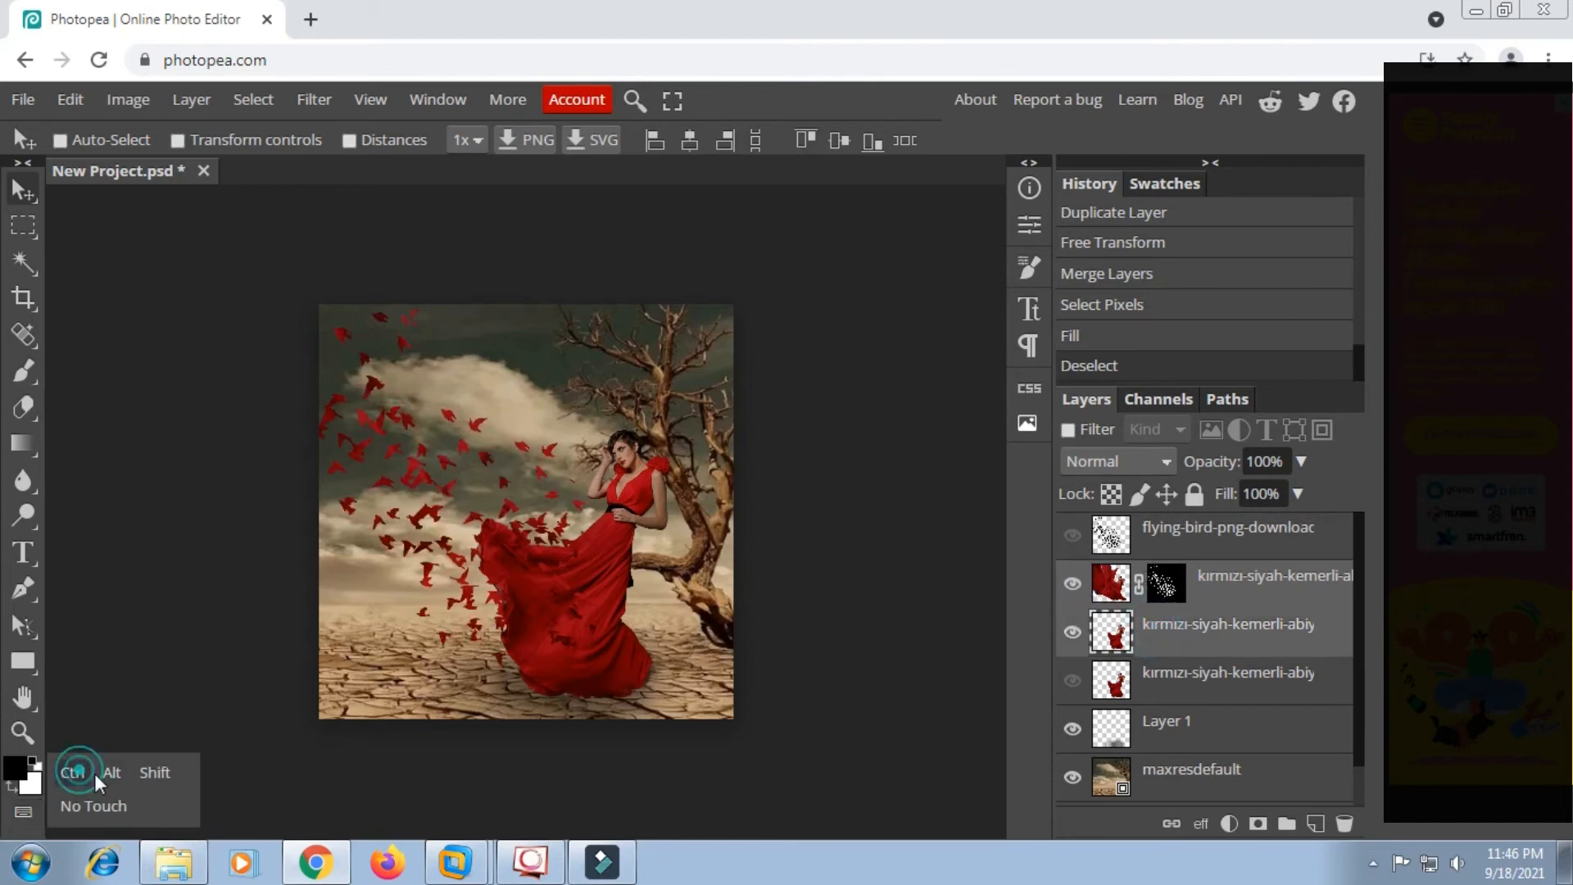
{"action": "left_click", "coordinate": [1254, 629]}
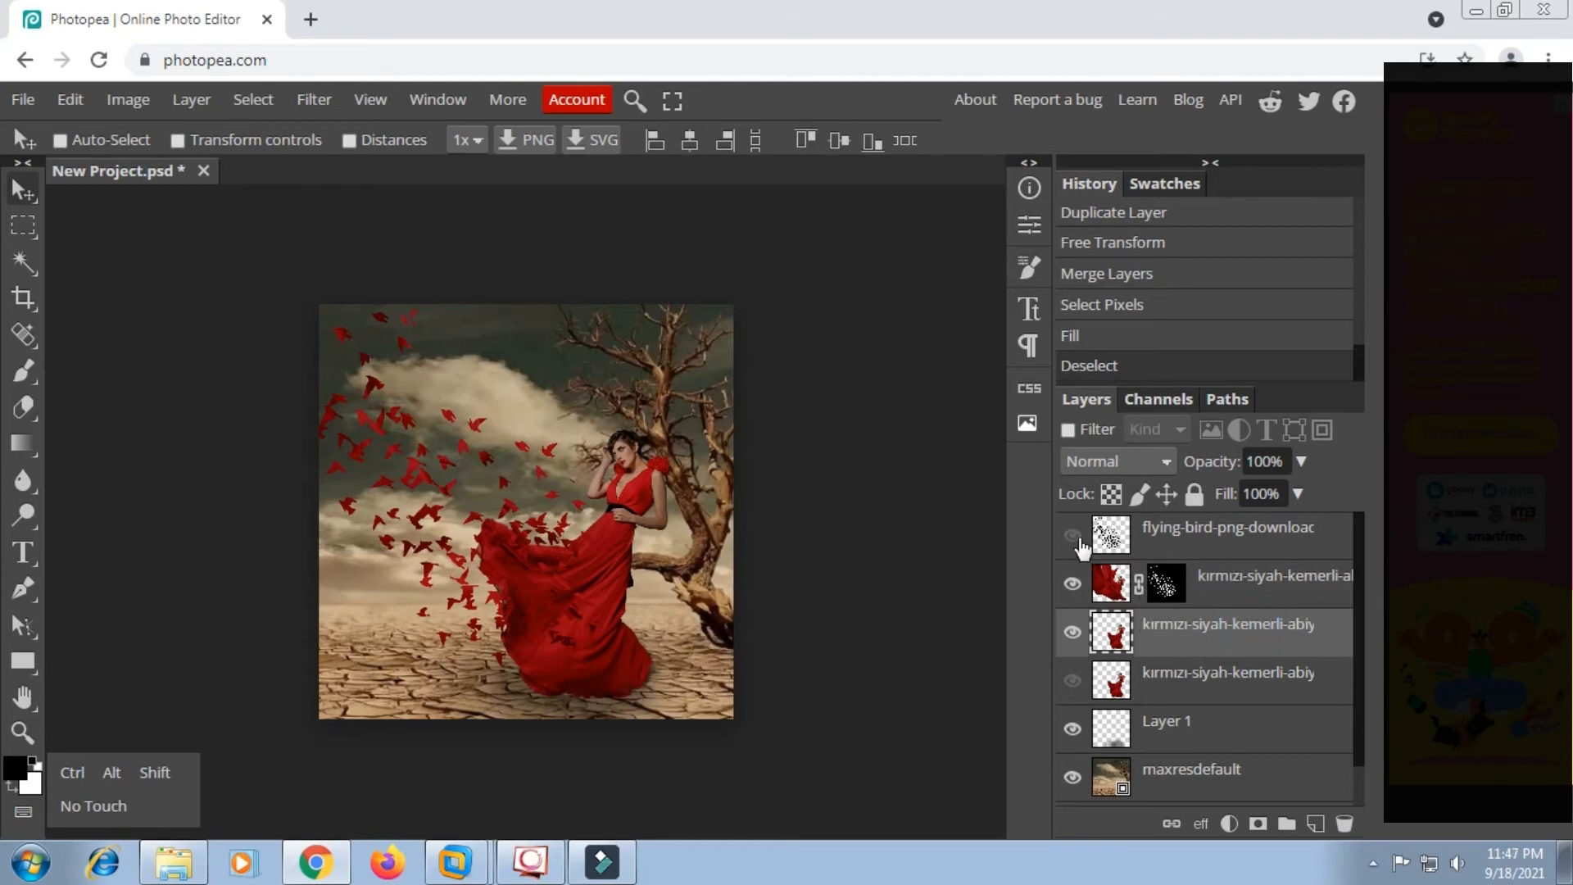
{"action": "left_click", "coordinate": [1074, 535]}
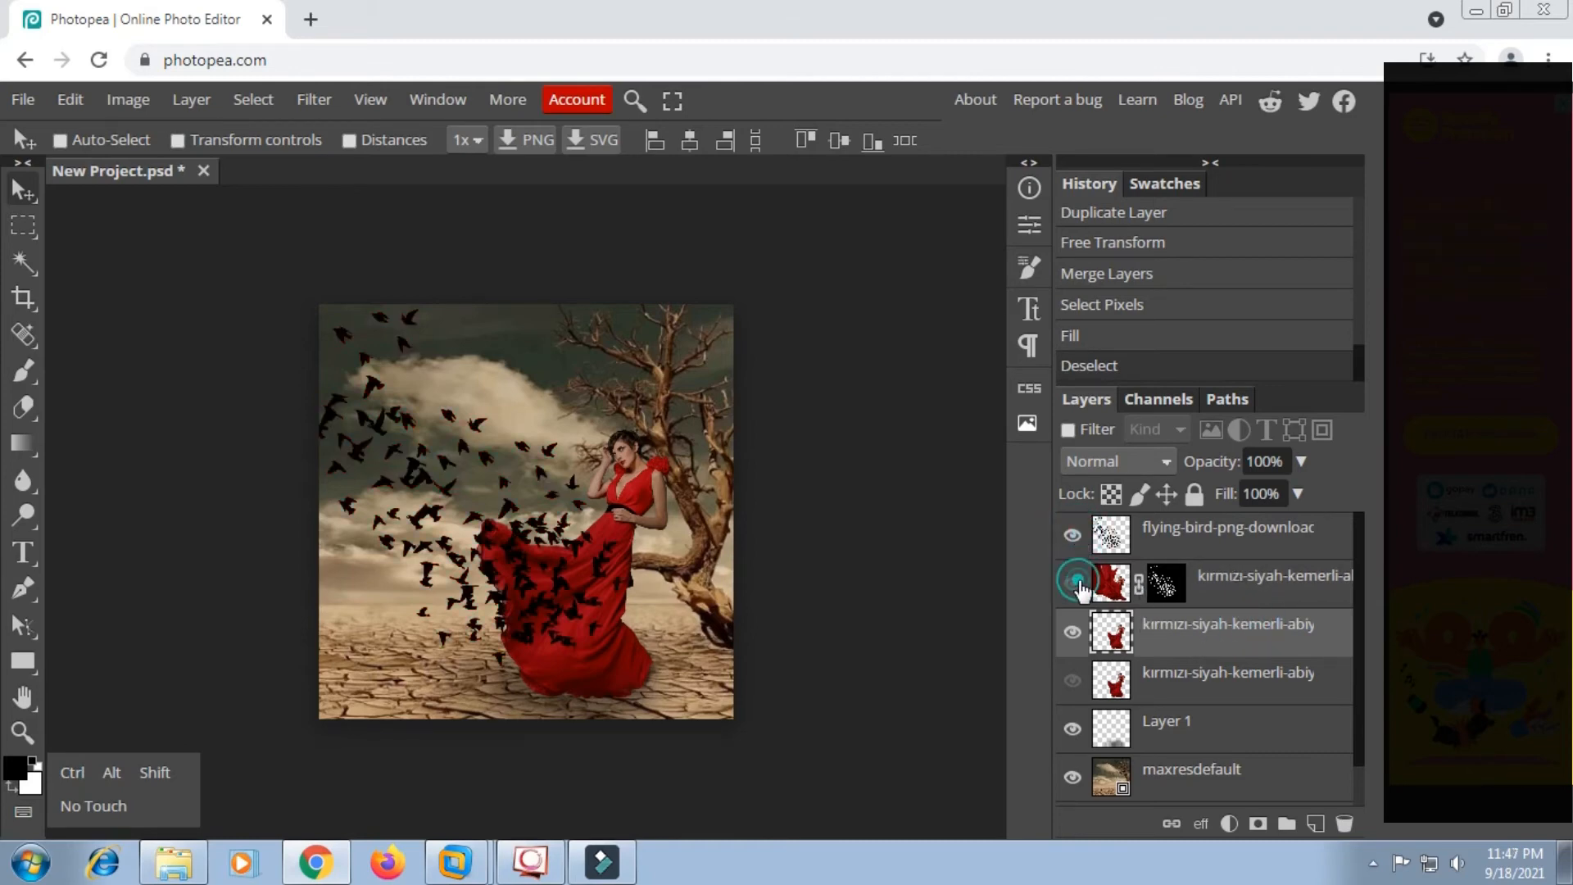
{"action": "left_click", "coordinate": [1073, 583]}
{"action": "left_click", "coordinate": [1159, 633]}
{"action": "left_click", "coordinate": [1258, 824]}
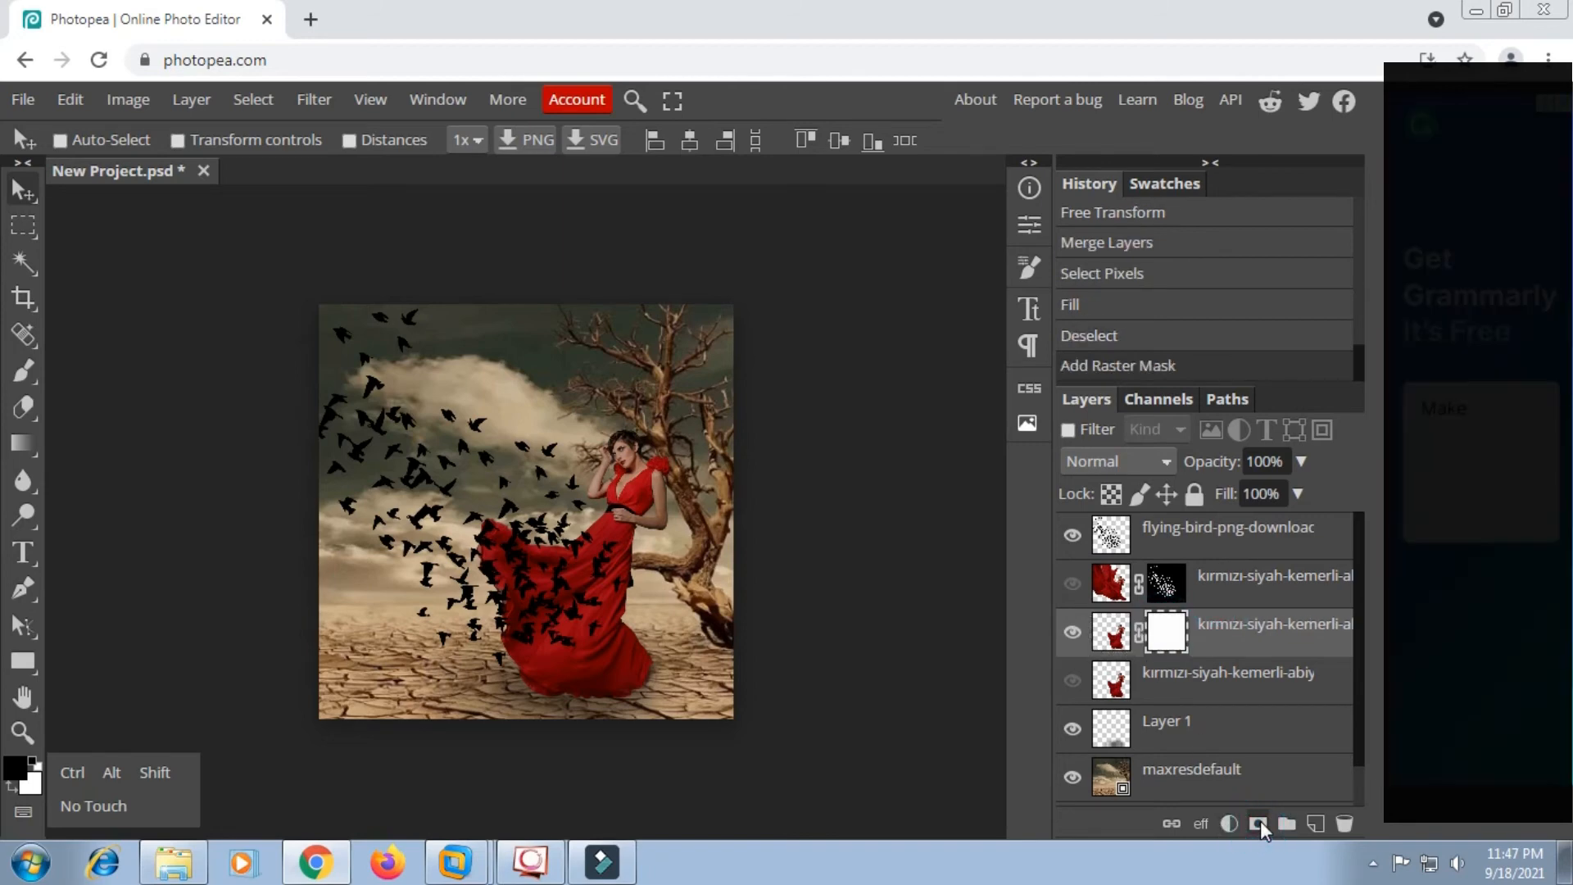
Make the woman layer's new mask active and load the flying-bird layer's pixels as a selection.
{"action": "left_click", "coordinate": [1163, 639]}
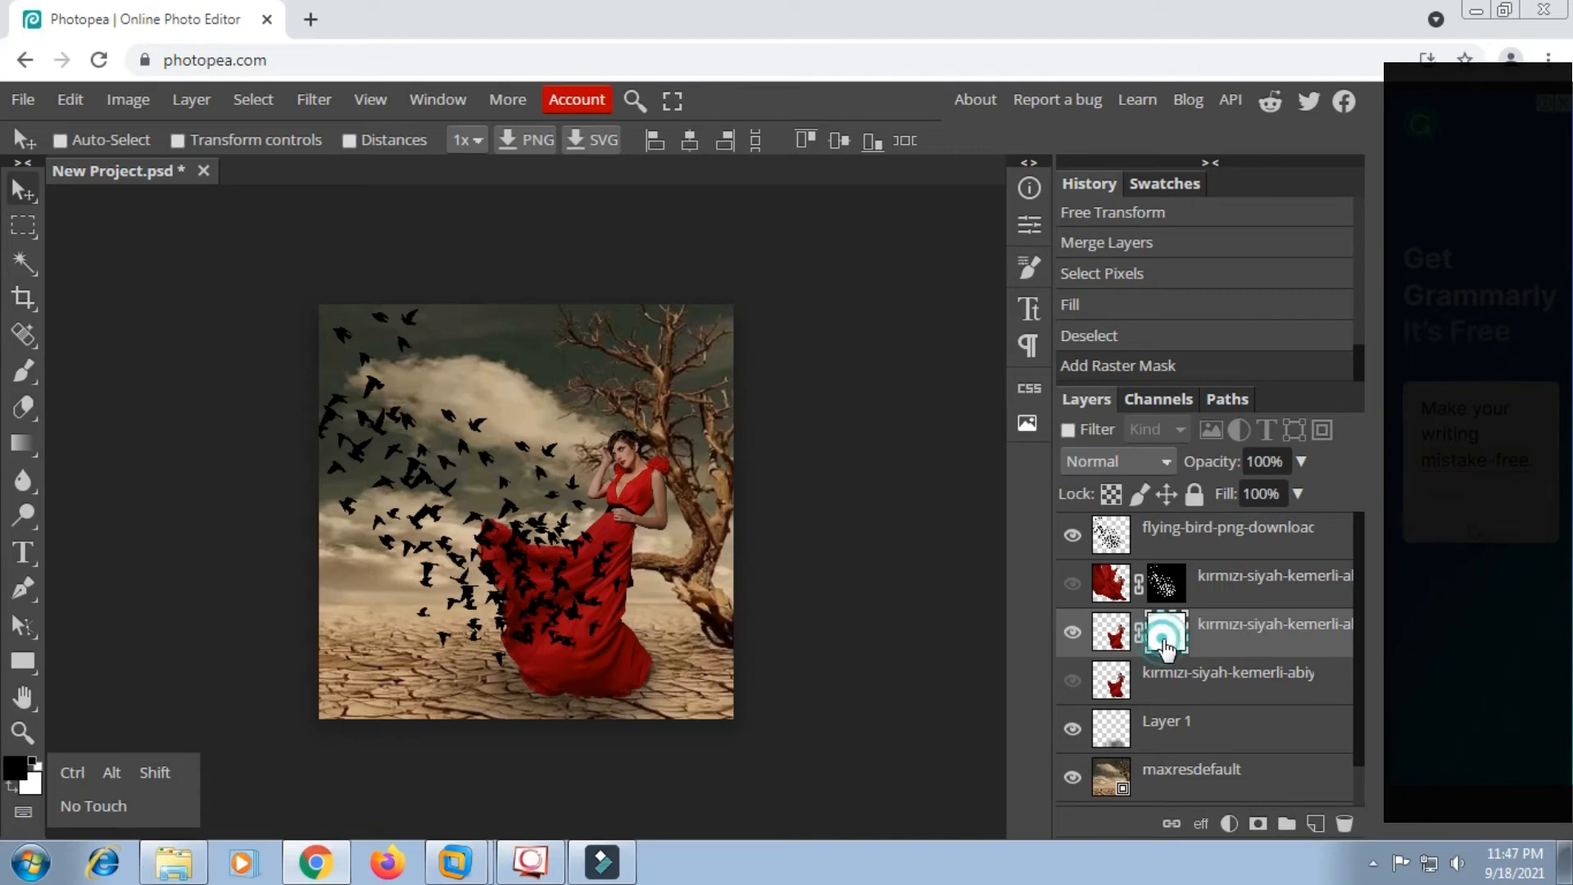
{"action": "left_click", "coordinate": [72, 772]}
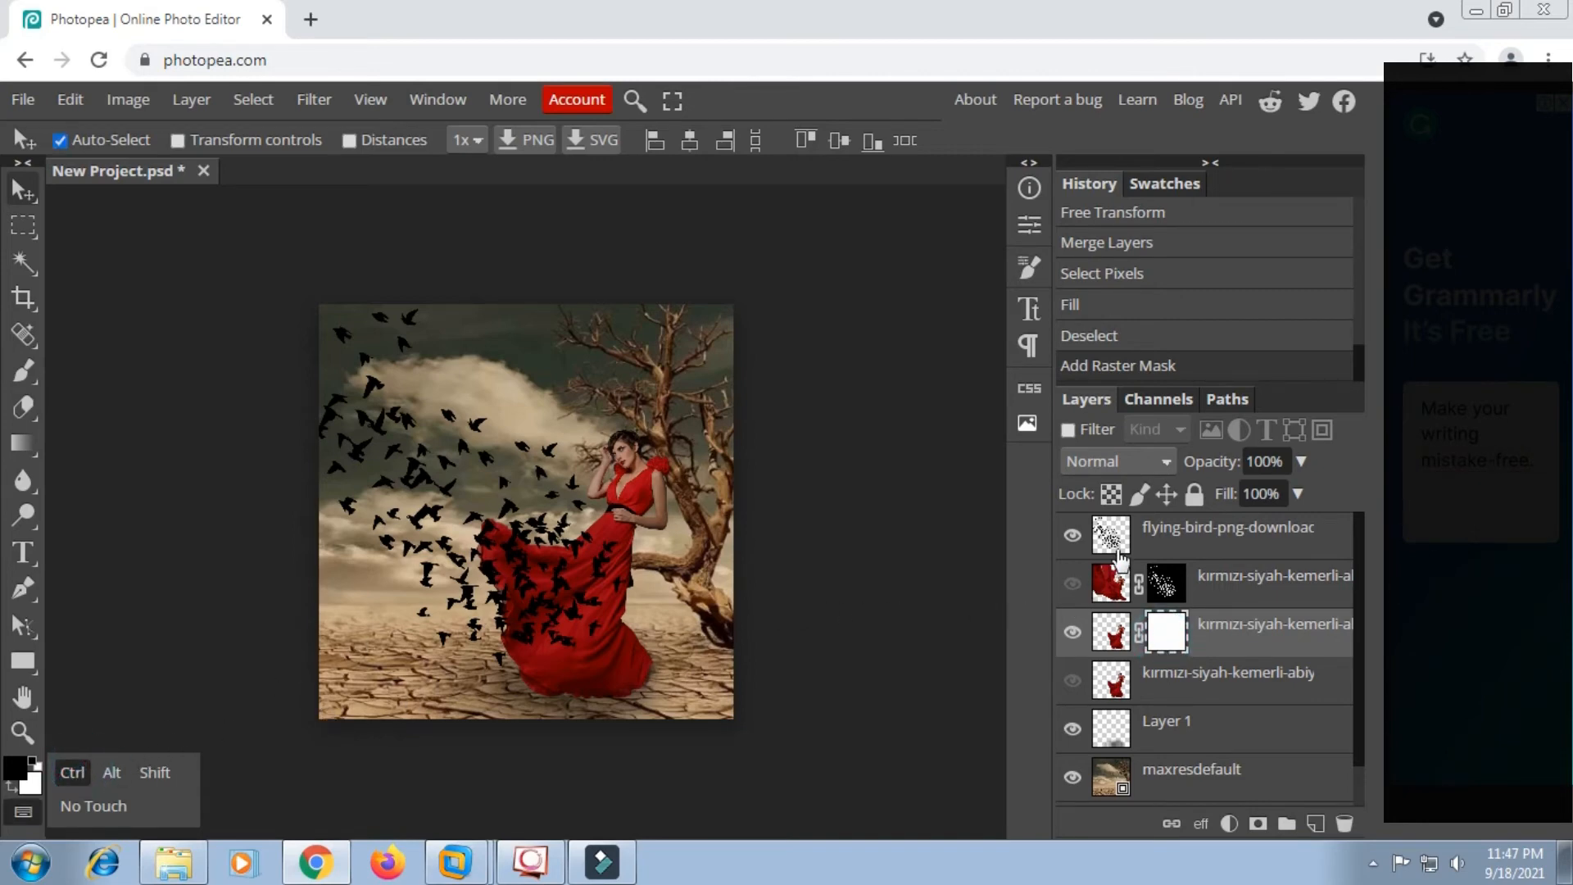
{"action": "left_click", "coordinate": [1112, 539]}
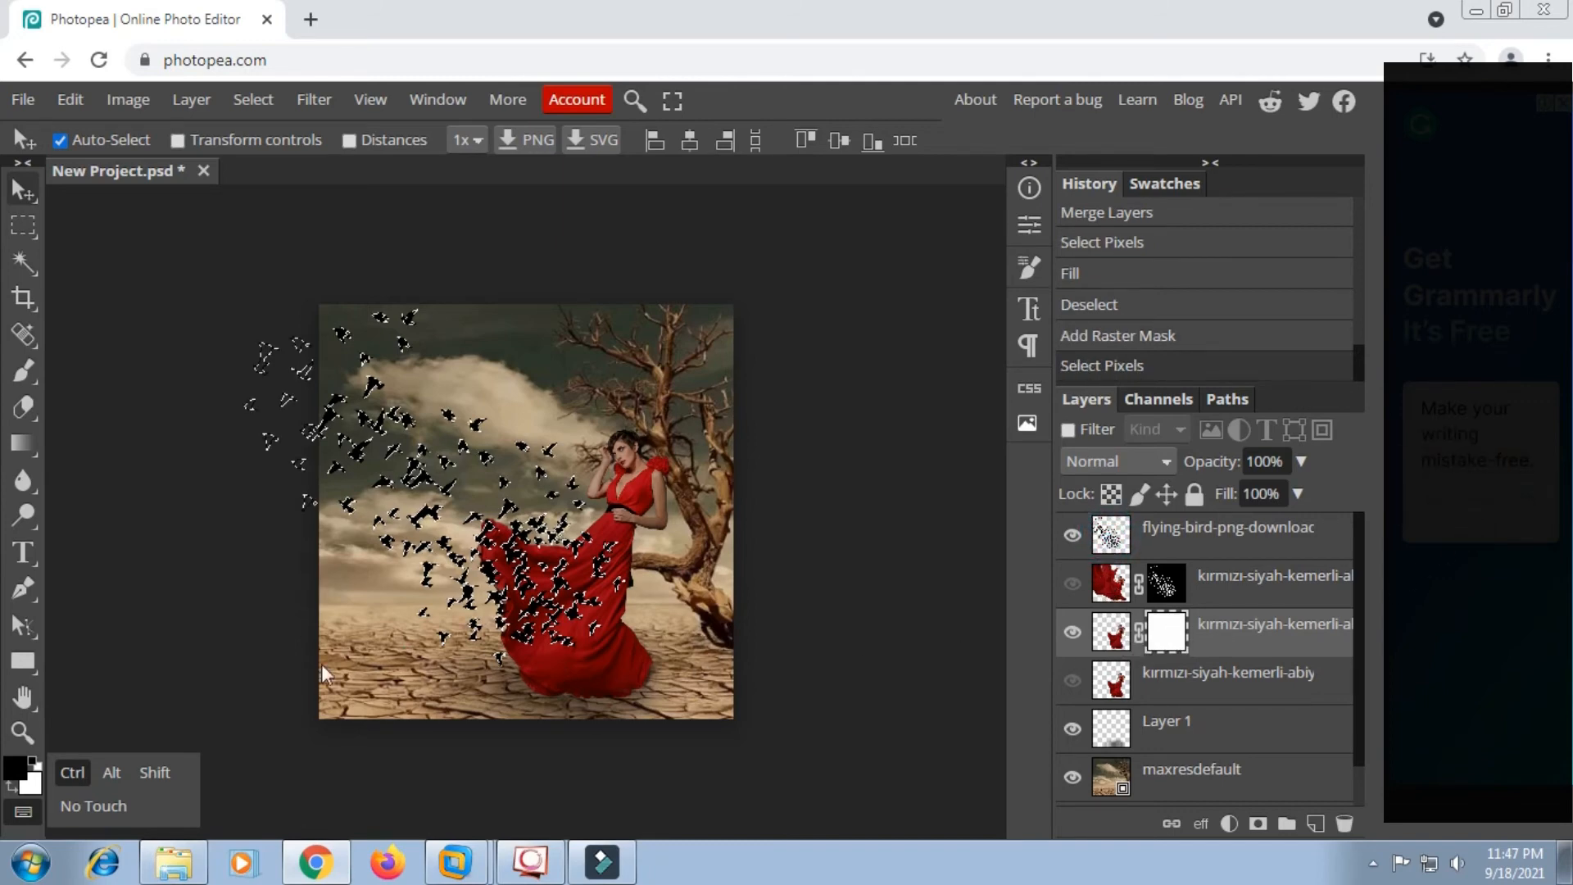
Fill the bird-shaped selection with black on the woman layer's mask, and deselect.
{"action": "left_click", "coordinate": [71, 100]}
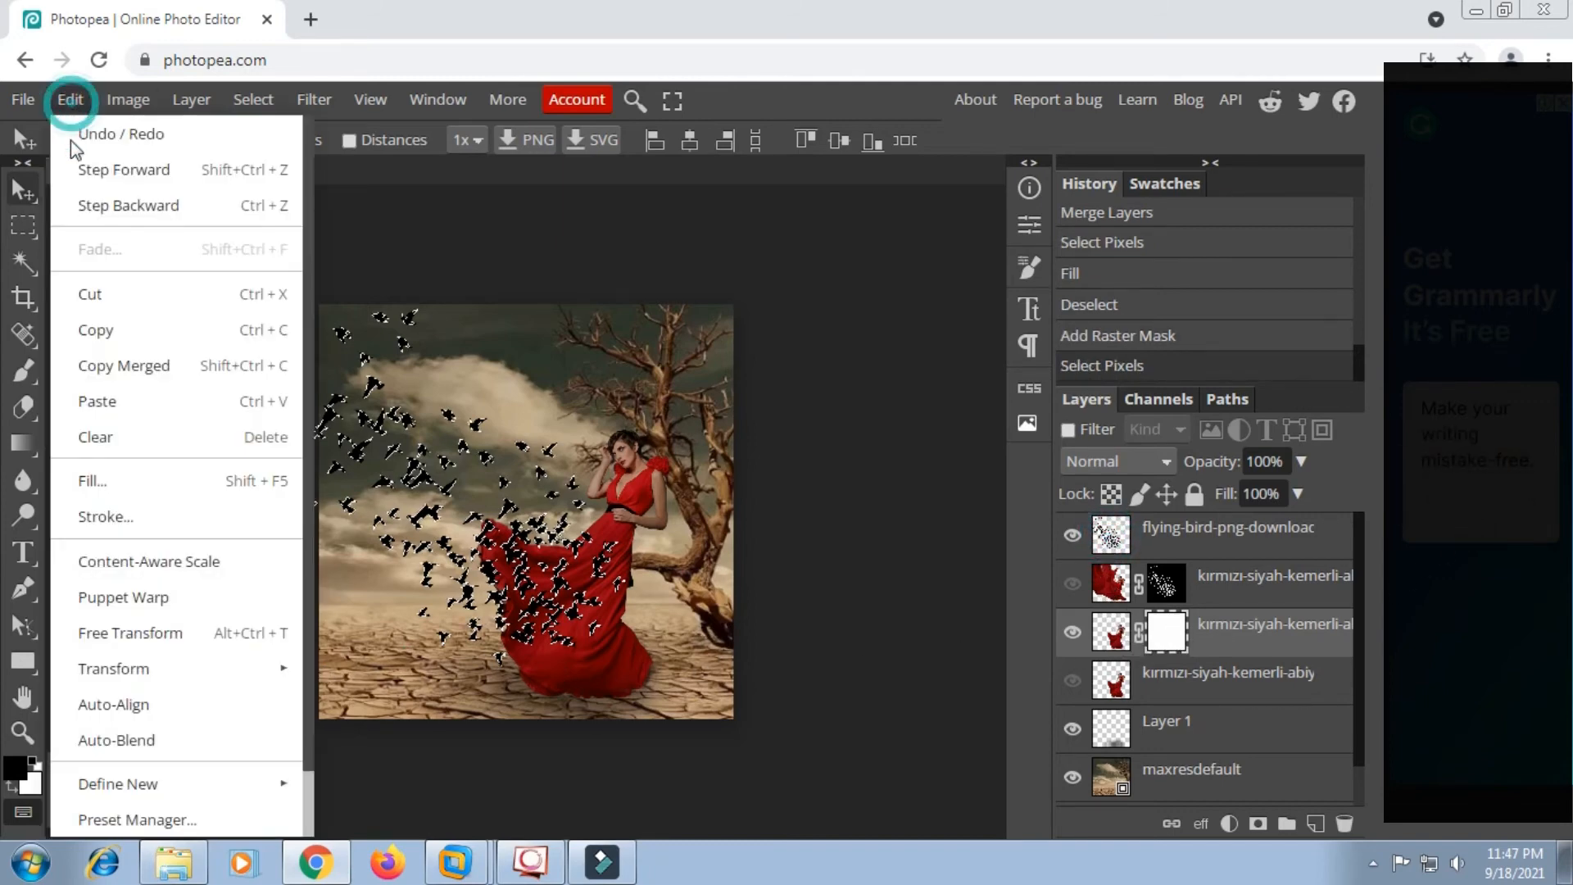
{"action": "left_click", "coordinate": [113, 488]}
{"action": "left_click", "coordinate": [382, 336]}
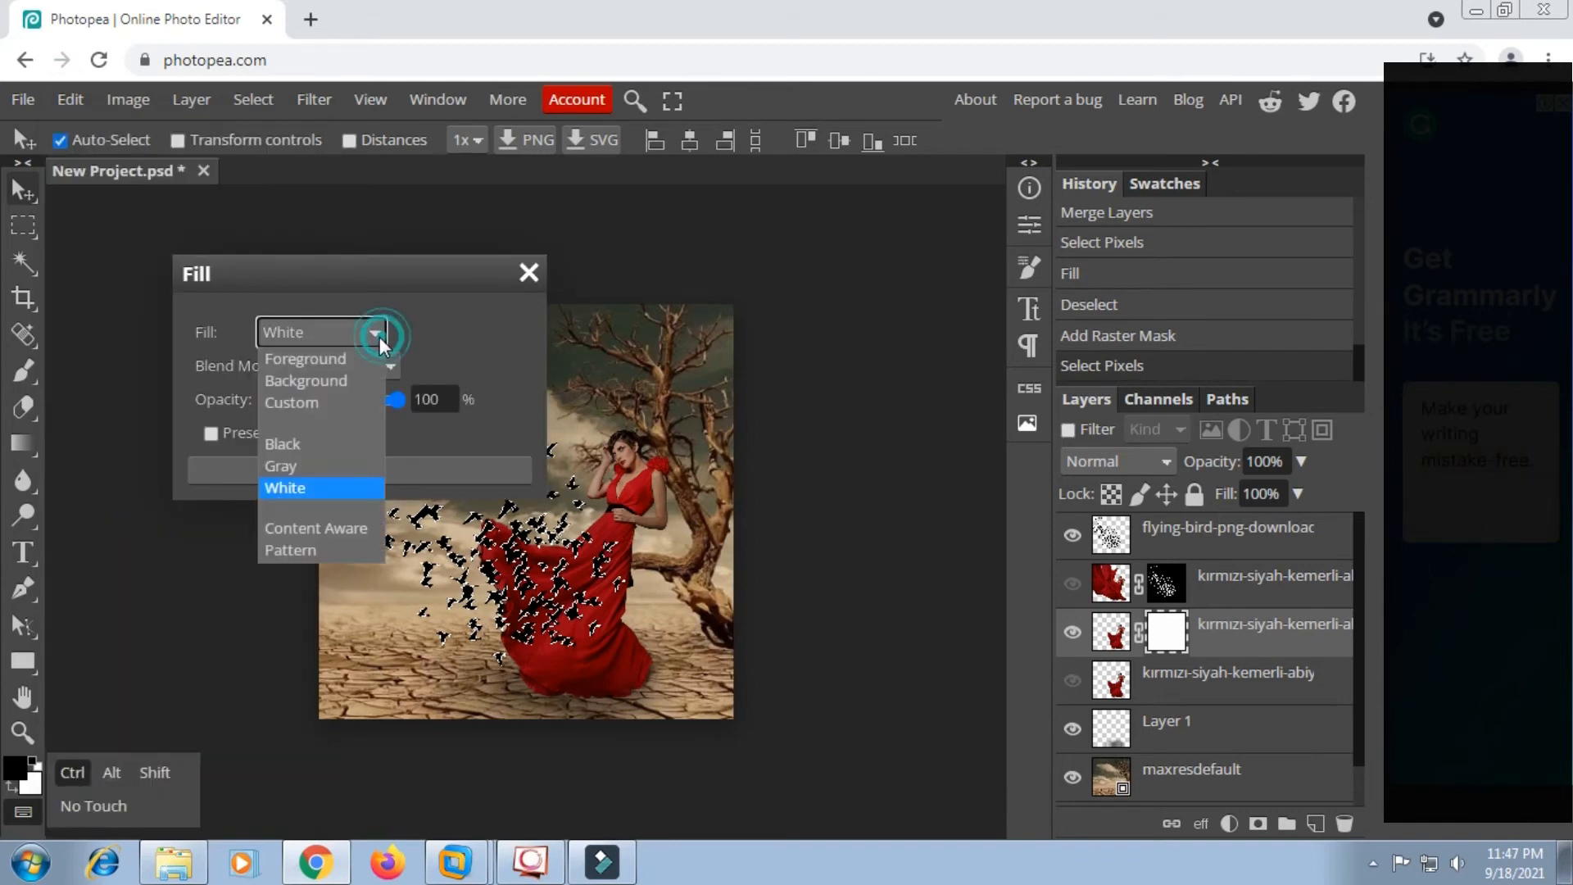
{"action": "left_click", "coordinate": [318, 447]}
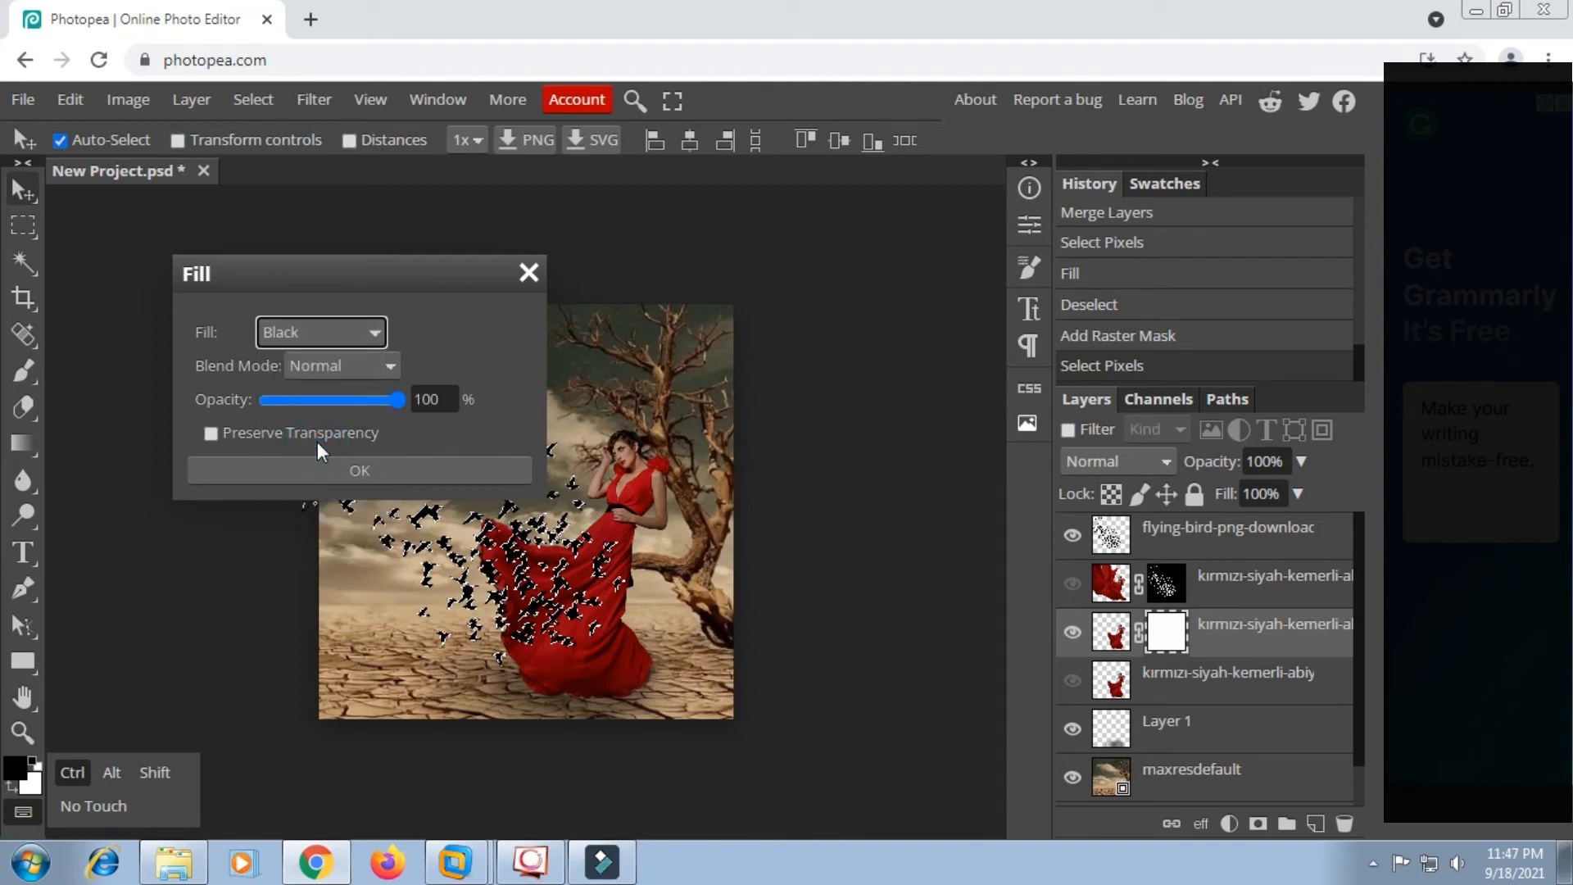
{"action": "left_click", "coordinate": [375, 470]}
{"action": "left_click", "coordinate": [253, 100]}
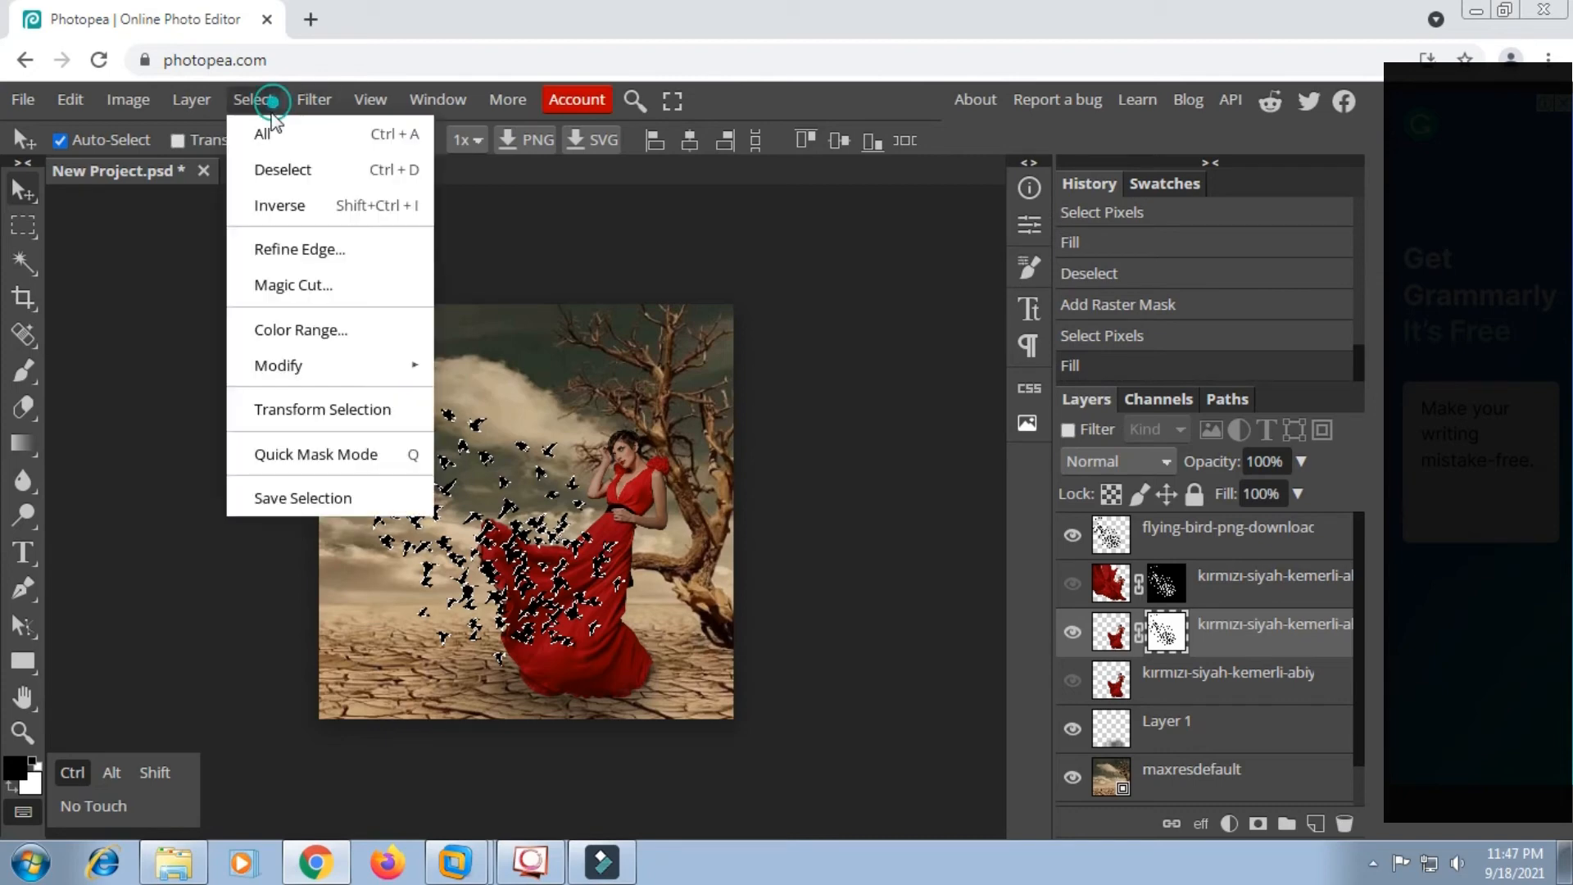
{"action": "left_click", "coordinate": [281, 168]}
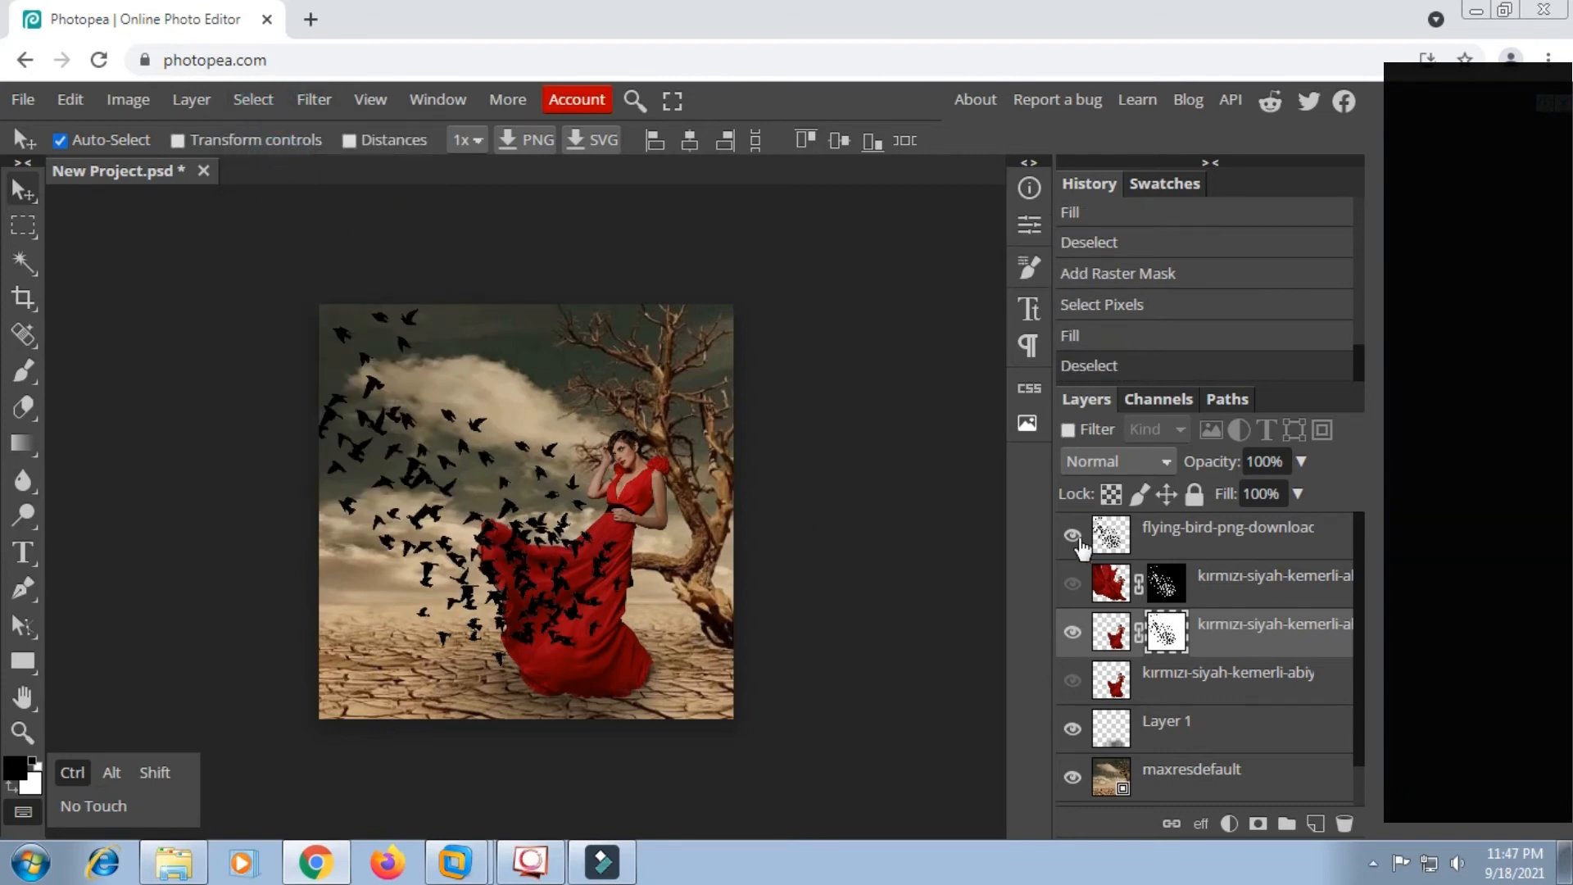
Hide the black flying-bird layer and show the masked liquified layer, toggling it to compare the dispersion effect.
{"action": "left_click", "coordinate": [1072, 535]}
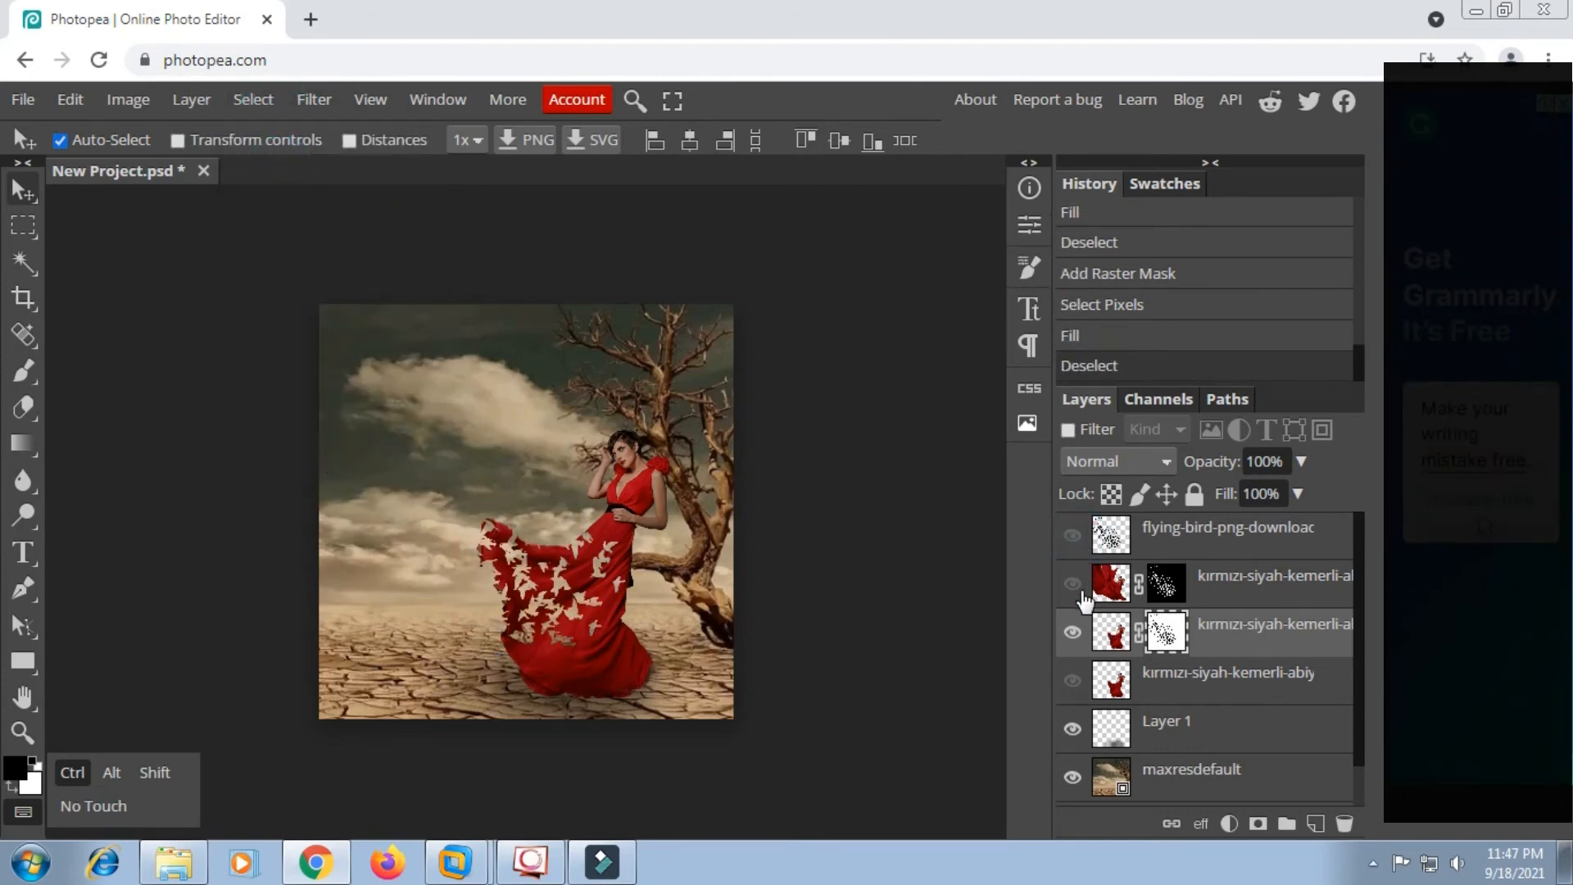
{"action": "left_click", "coordinate": [1073, 584]}
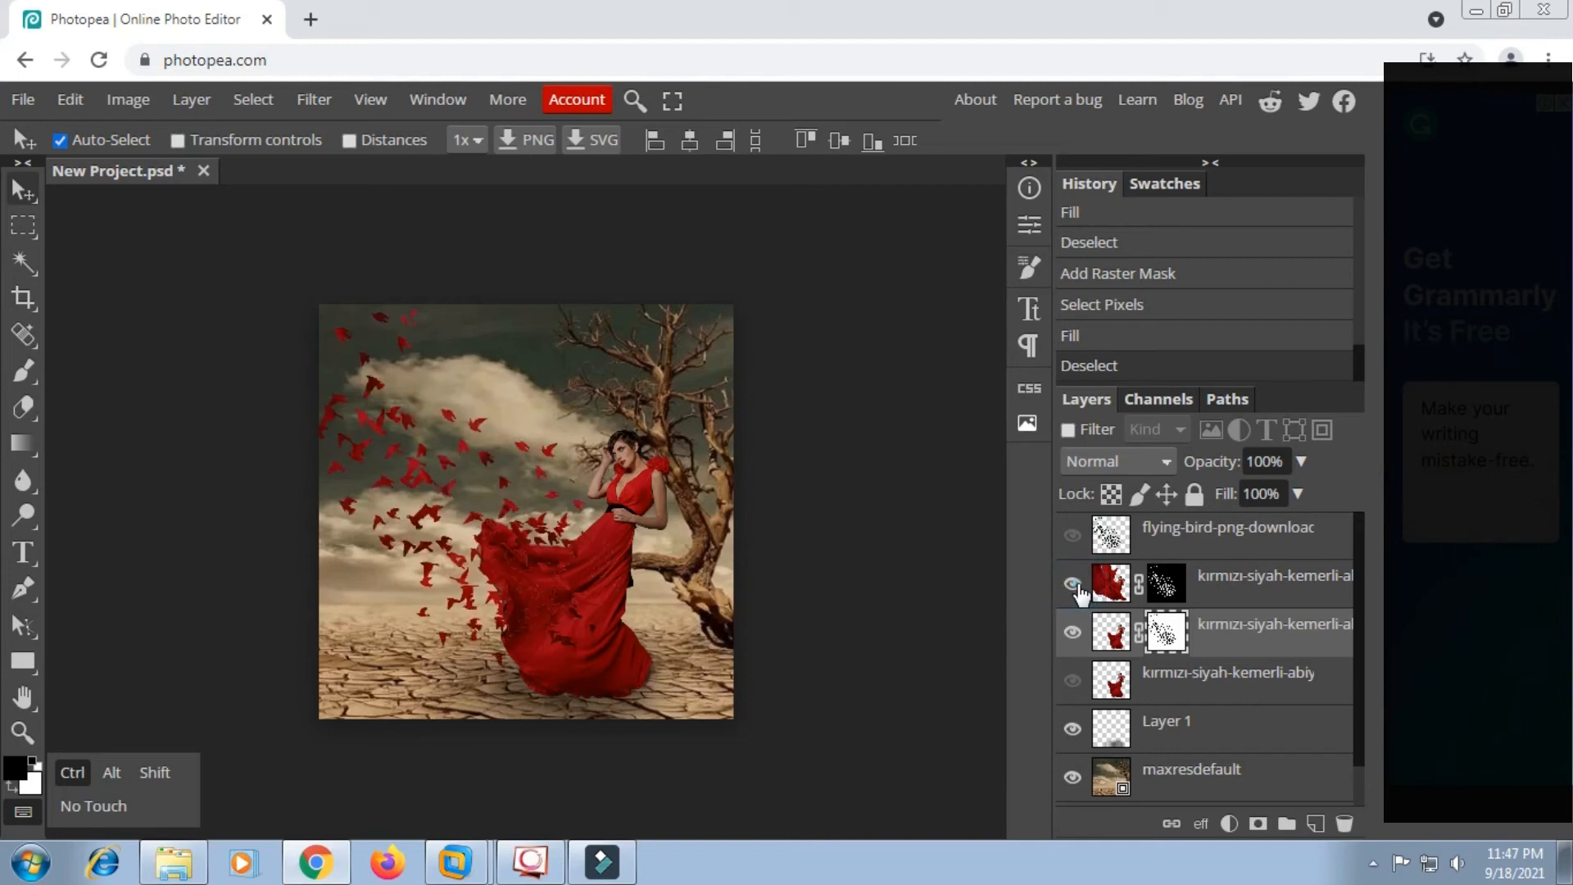
{"action": "left_click", "coordinate": [1072, 583]}
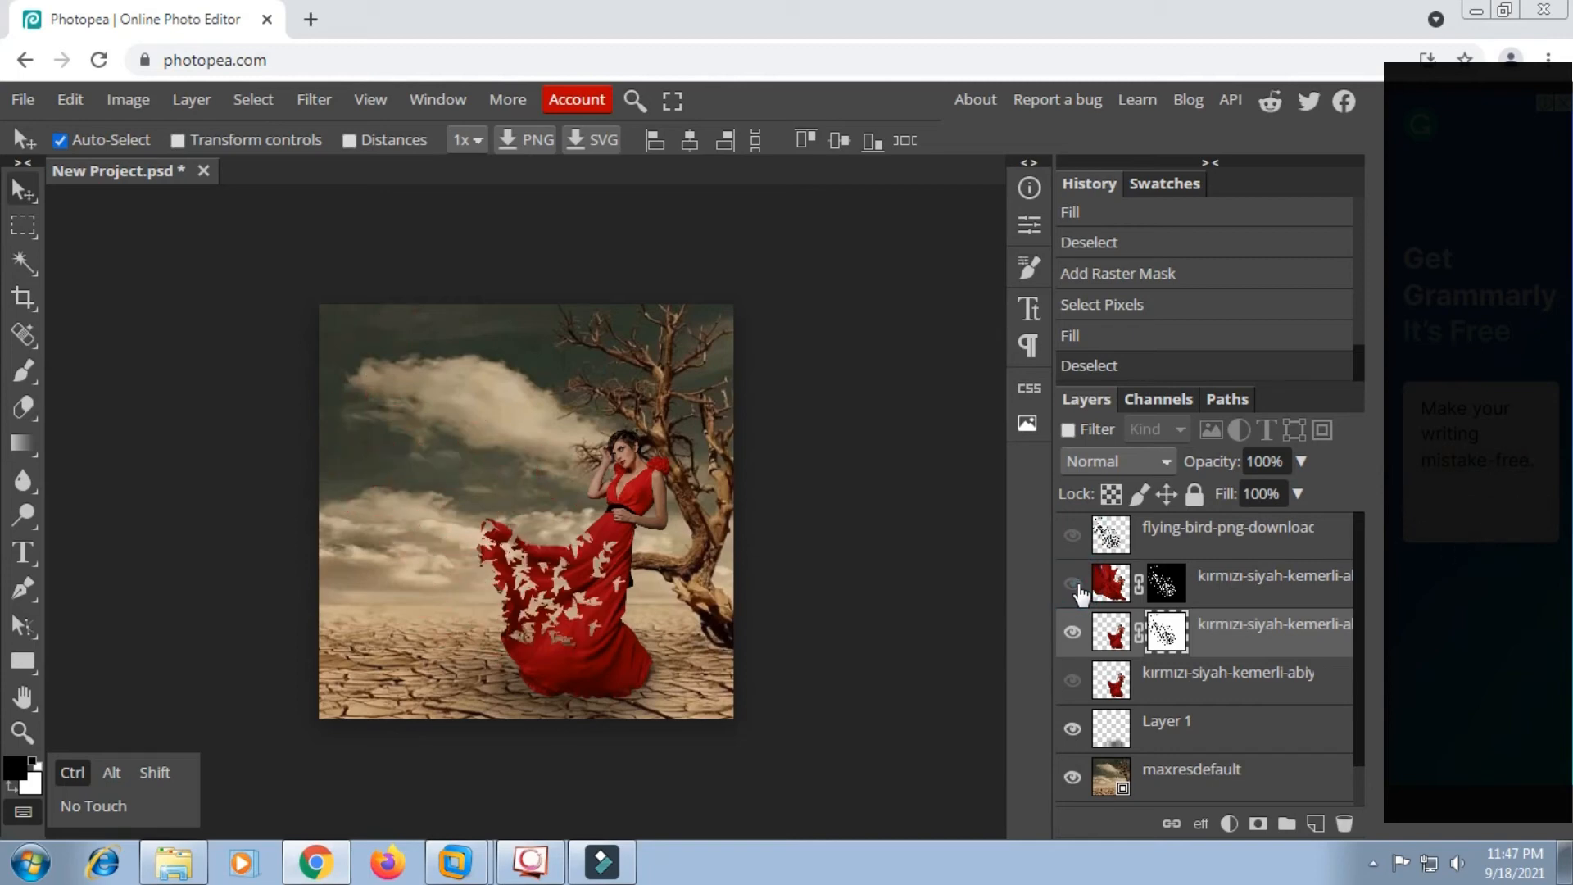
{"action": "left_click", "coordinate": [1078, 585]}
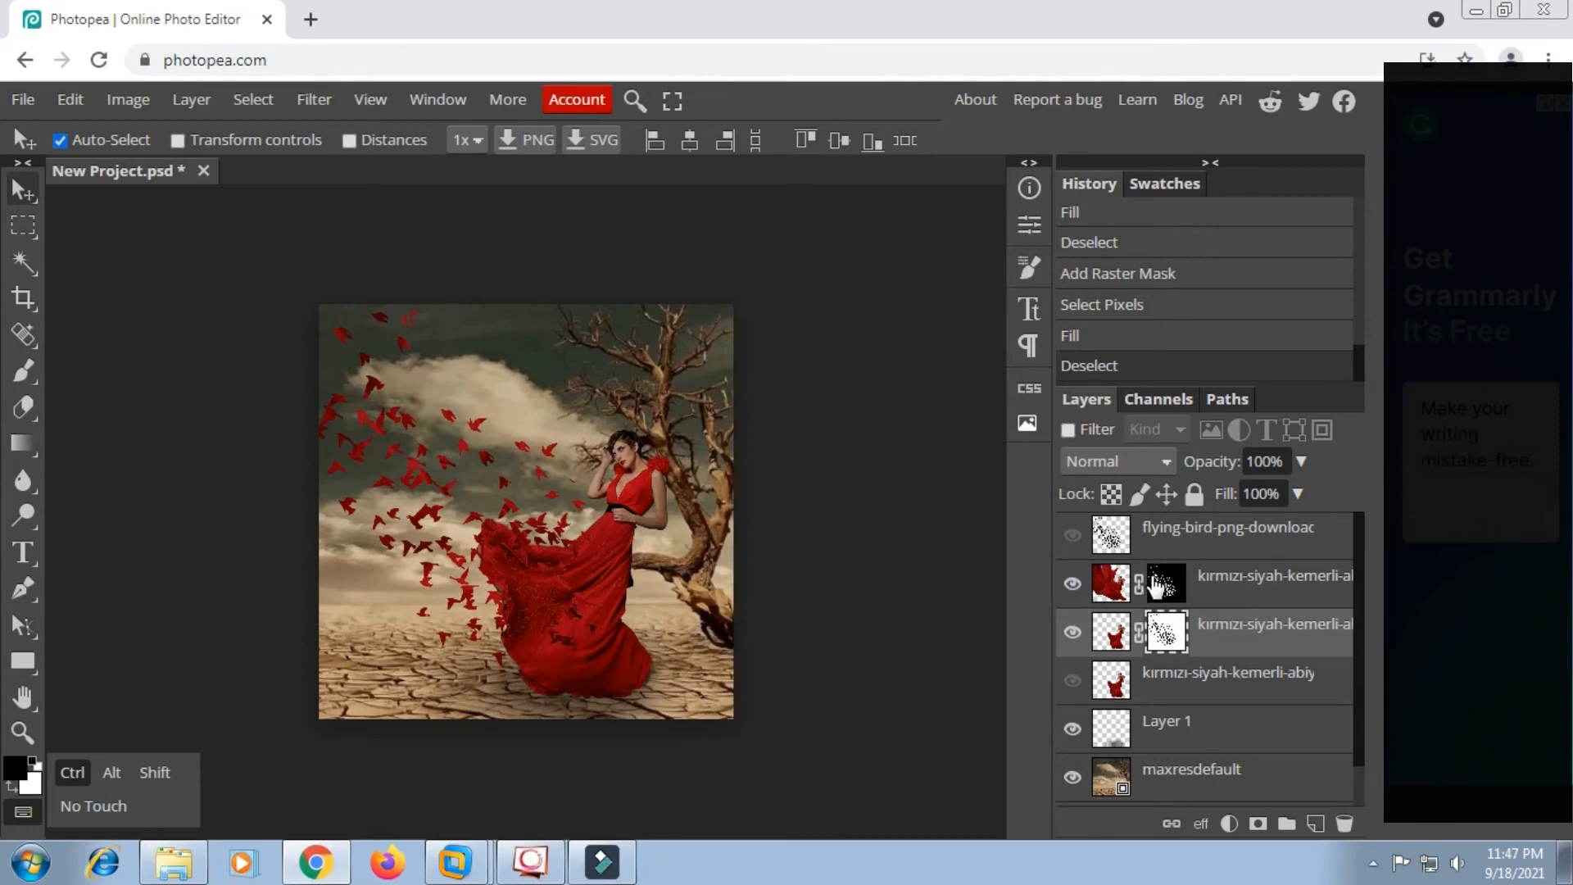
{"action": "left_click", "coordinate": [1164, 585], "text": "ctrl"}
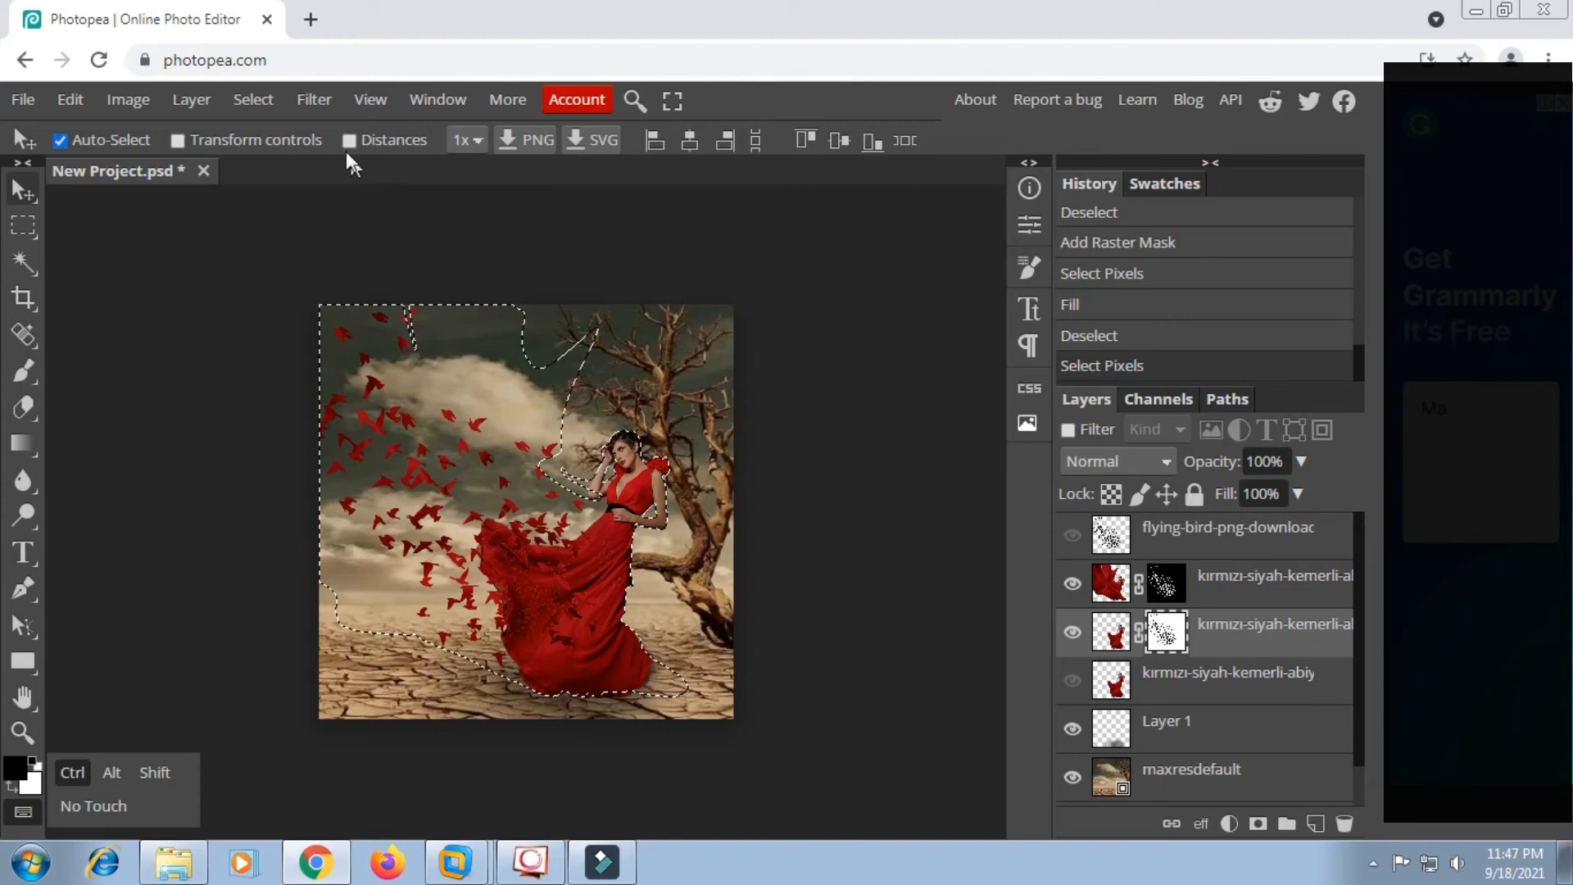
{"action": "left_click", "coordinate": [252, 99]}
{"action": "left_click", "coordinate": [273, 165]}
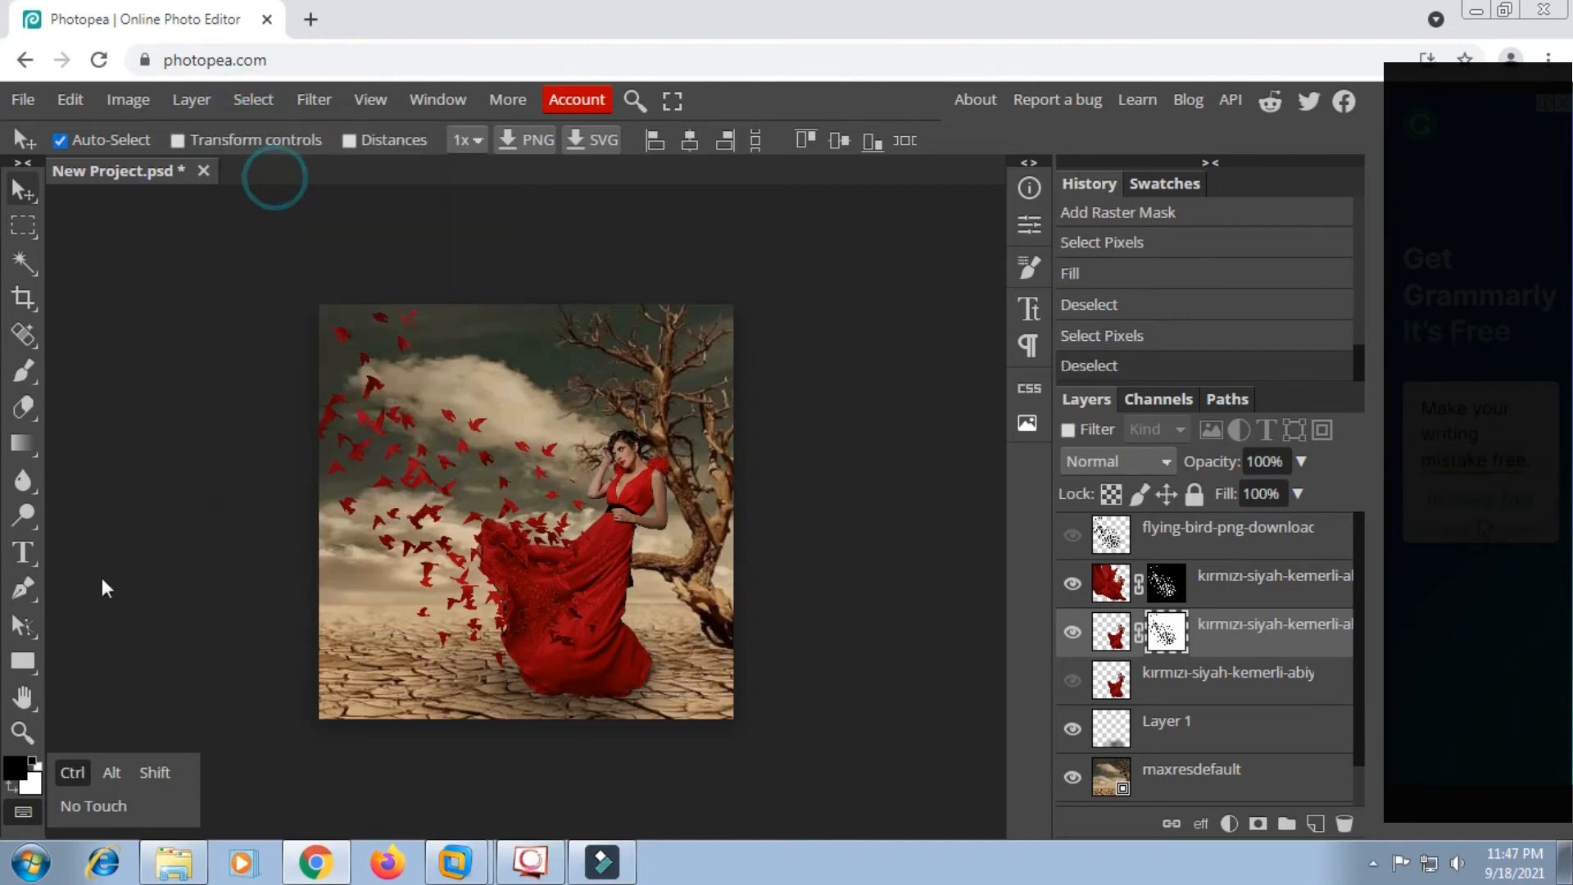
Turn off the held Ctrl modifier and move the masked liquified layer slightly up and left, offsetting the red birds from the dress cutouts.
{"action": "left_click", "coordinate": [67, 772]}
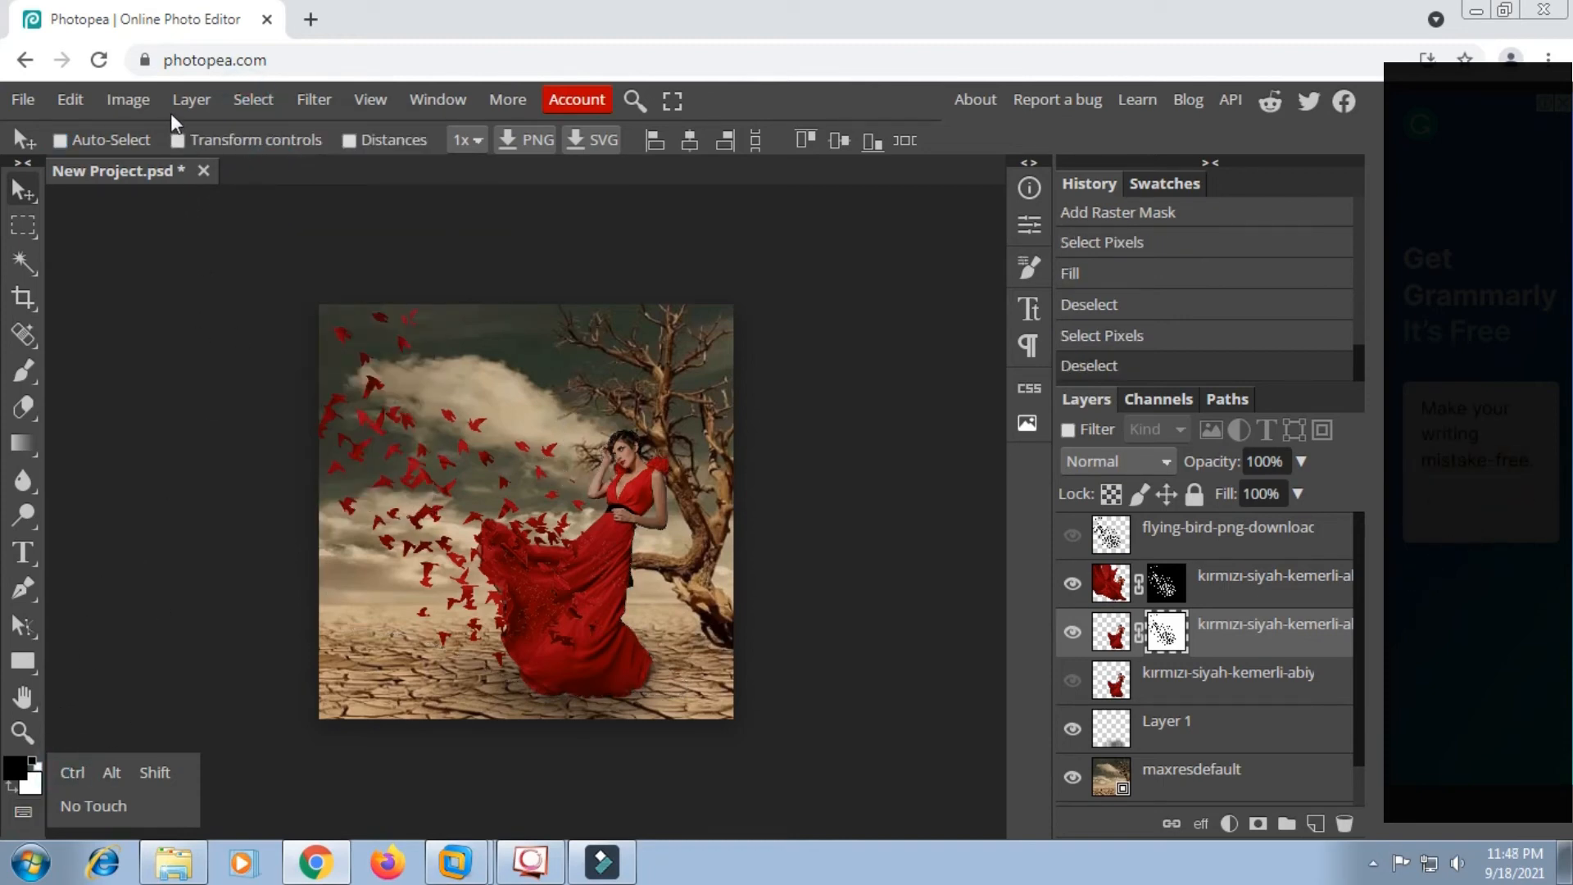
{"action": "right_click", "coordinate": [25, 190]}
{"action": "left_click", "coordinate": [1270, 583]}
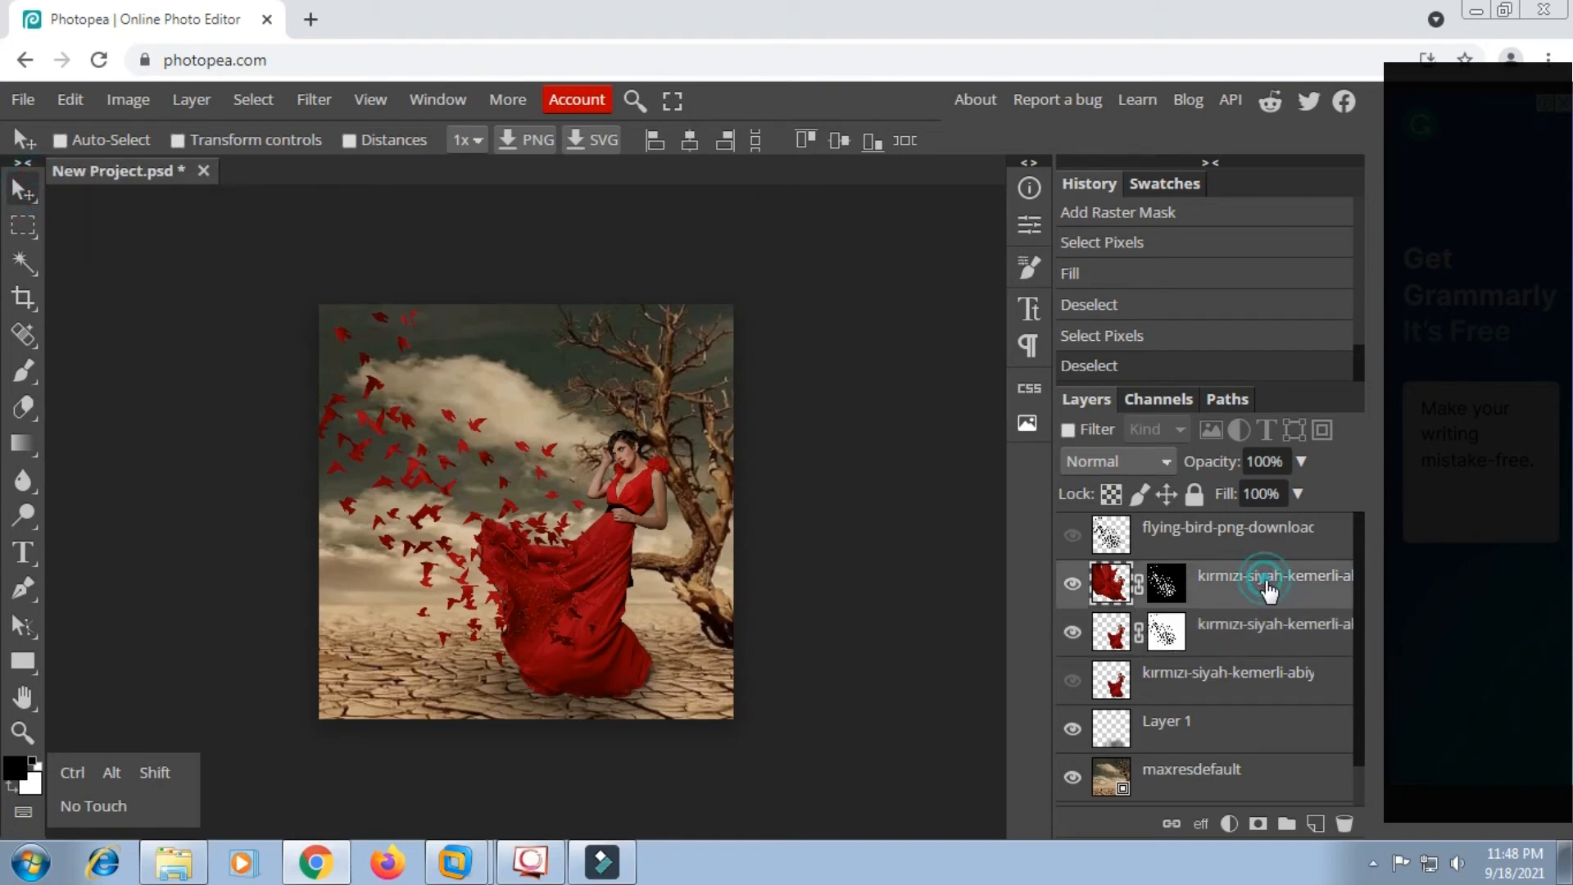
{"action": "left_click_drag", "start_coordinate": [500, 499], "coordinate": [493, 490]}
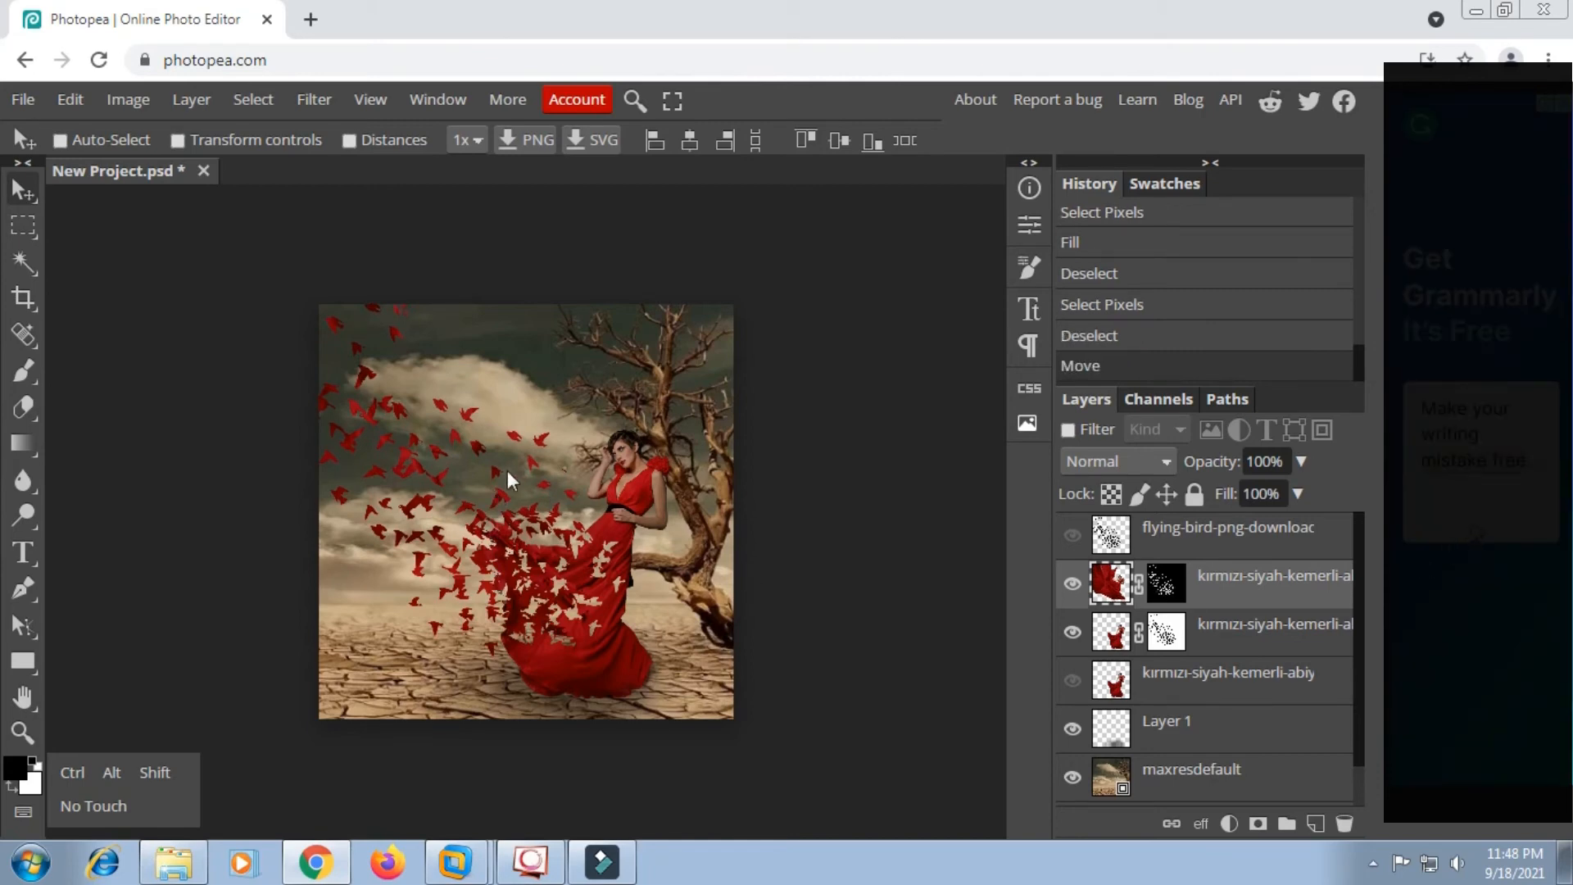
{"action": "left_click_drag", "start_coordinate": [483, 457], "coordinate": [483, 457]}
Show the hidden unmasked woman layer above Layer 1 and add a raster mask to it.
{"action": "left_click", "coordinate": [1202, 639]}
{"action": "left_click", "coordinate": [1073, 680]}
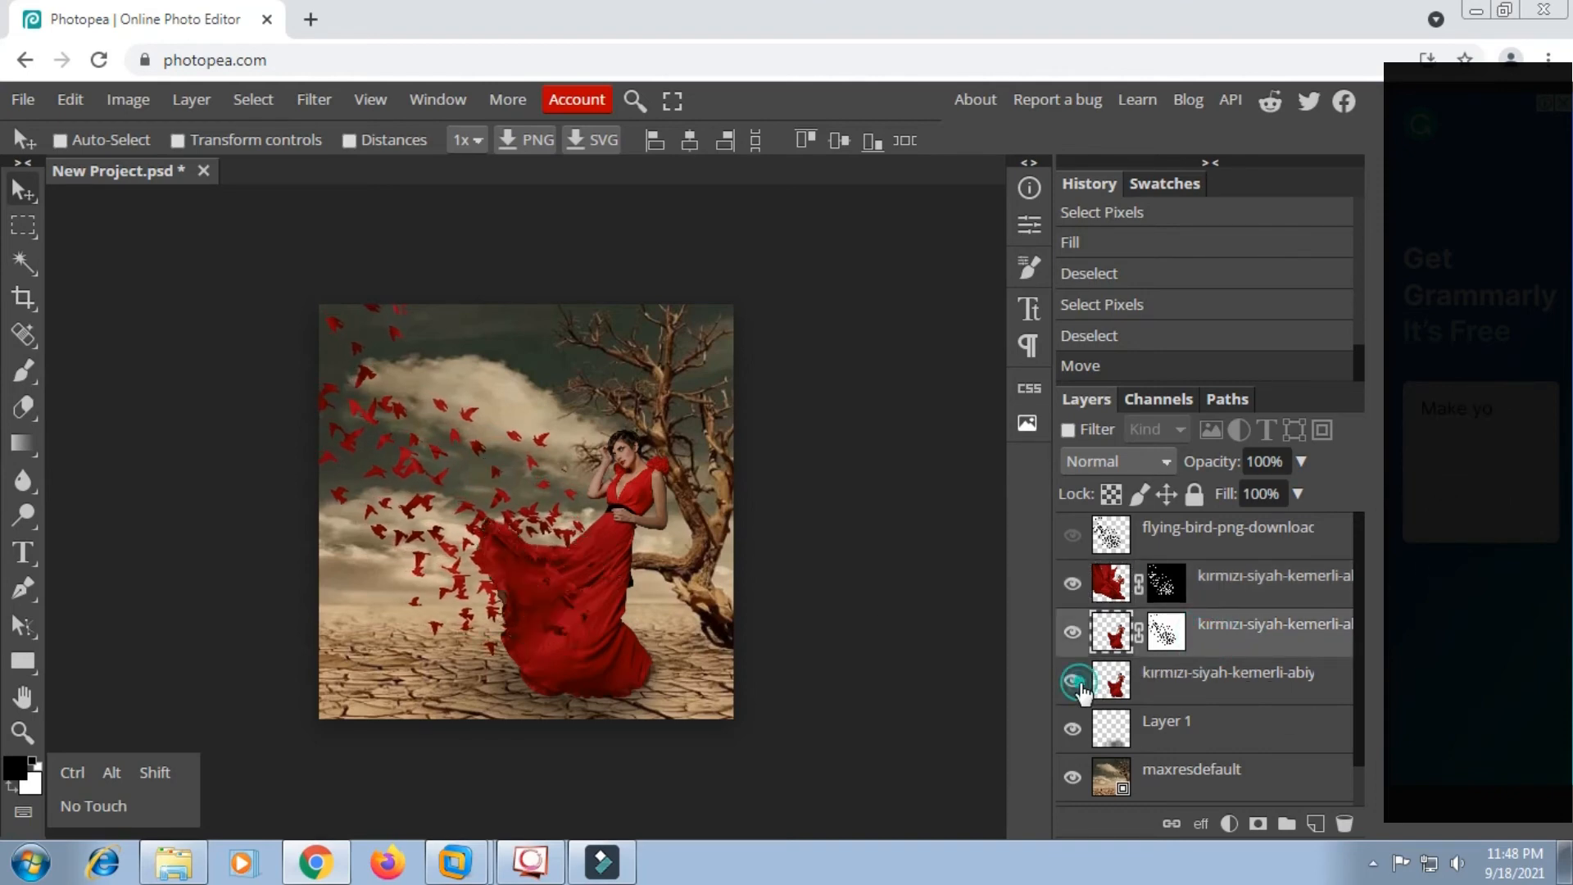
{"action": "left_click", "coordinate": [1188, 688]}
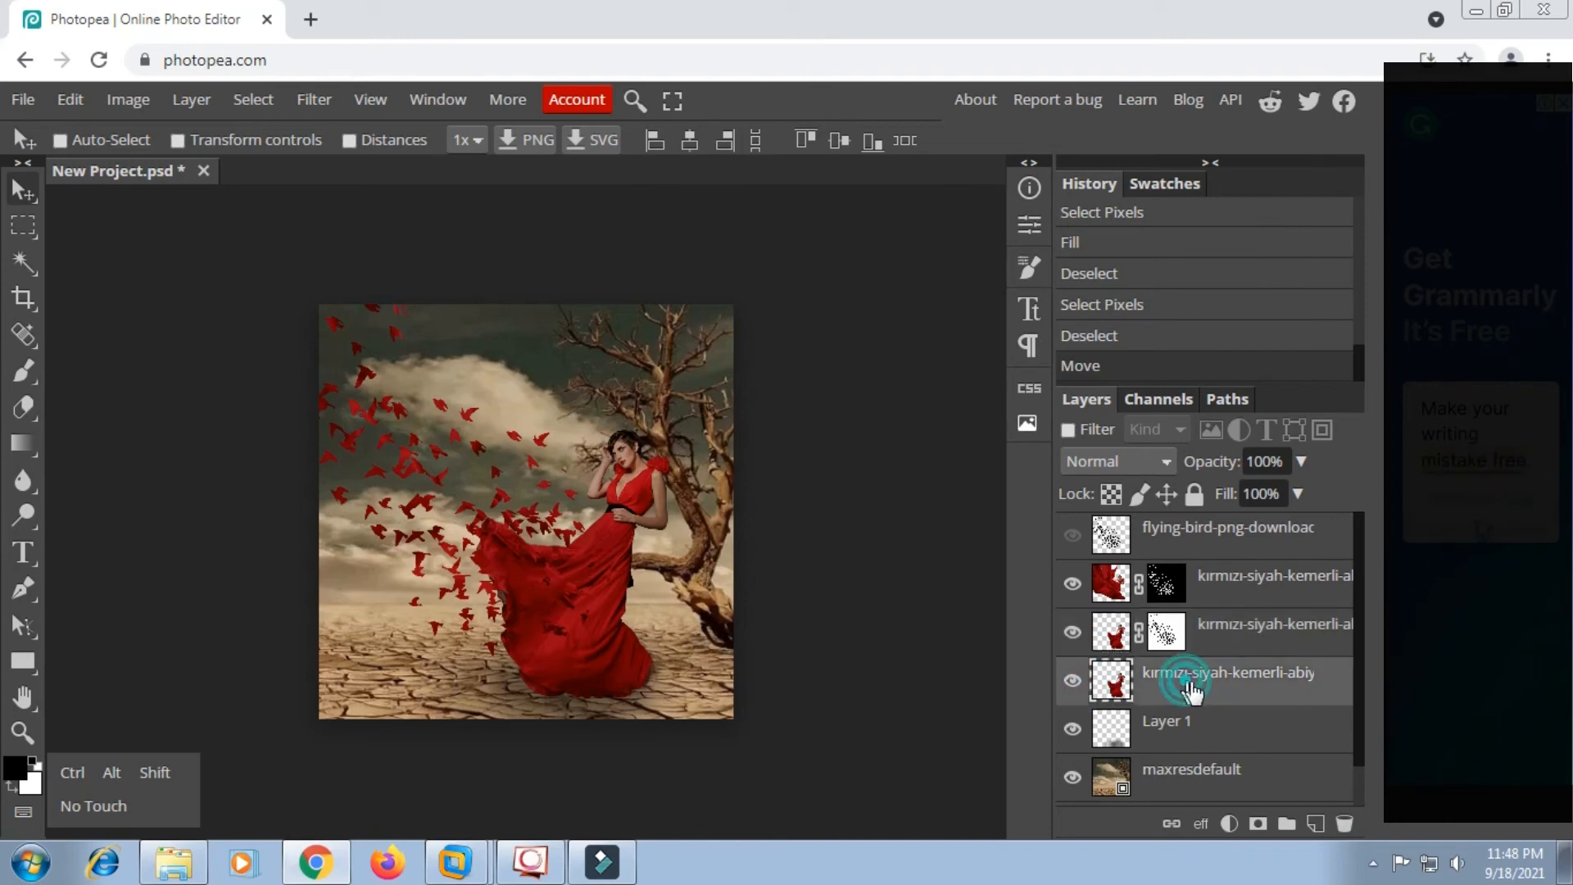
{"action": "left_click", "coordinate": [1258, 824]}
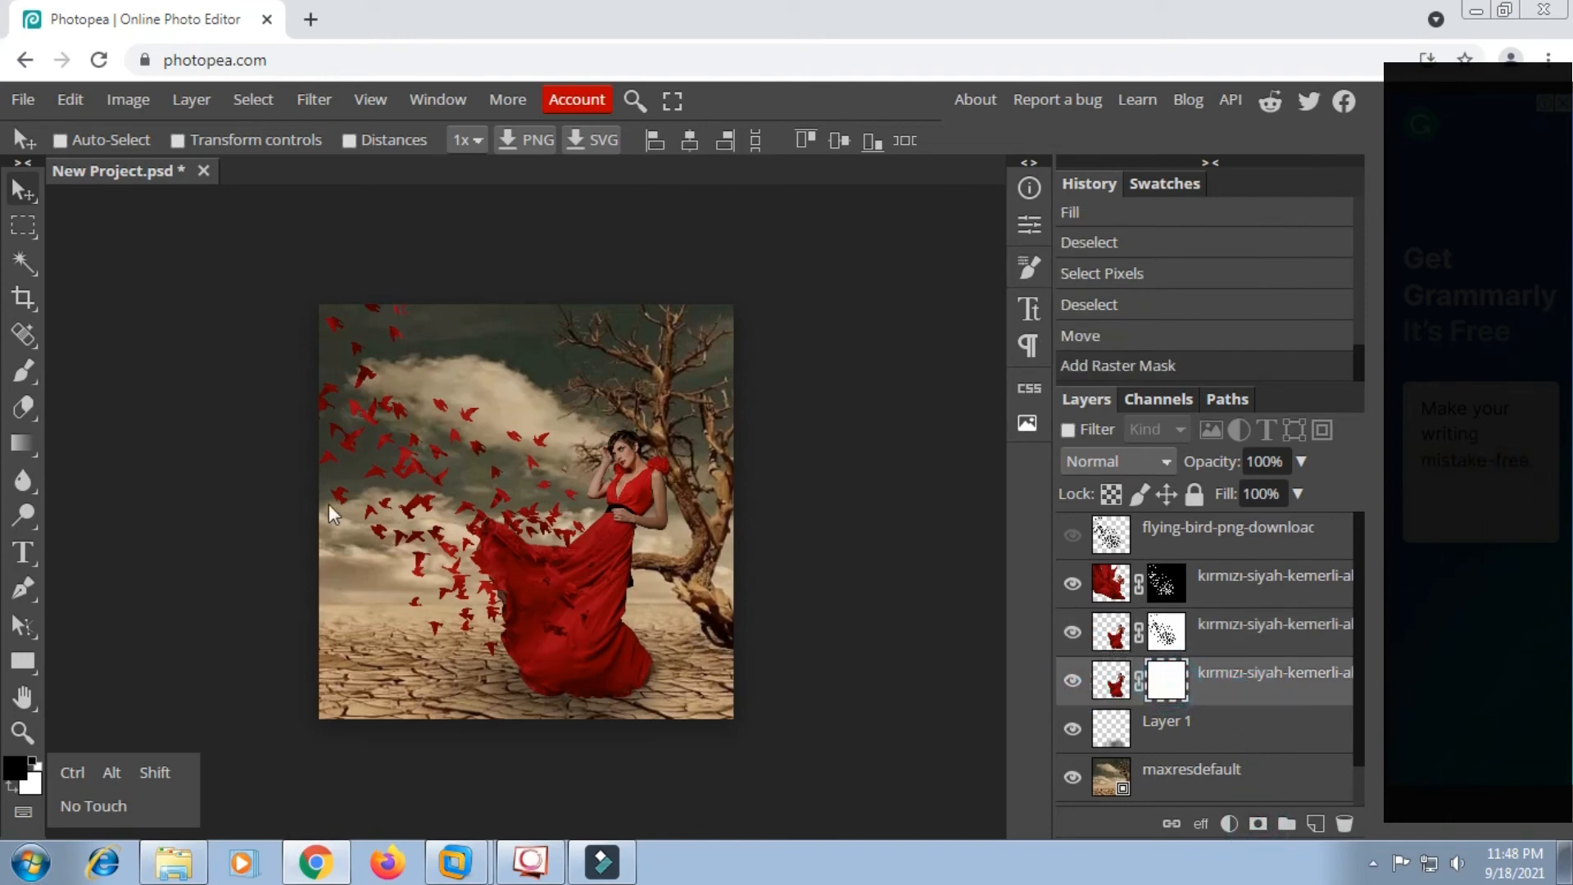
Activate the Brush tool with black as the foreground colour and set its opacity to 100%.
{"action": "left_click", "coordinate": [24, 370]}
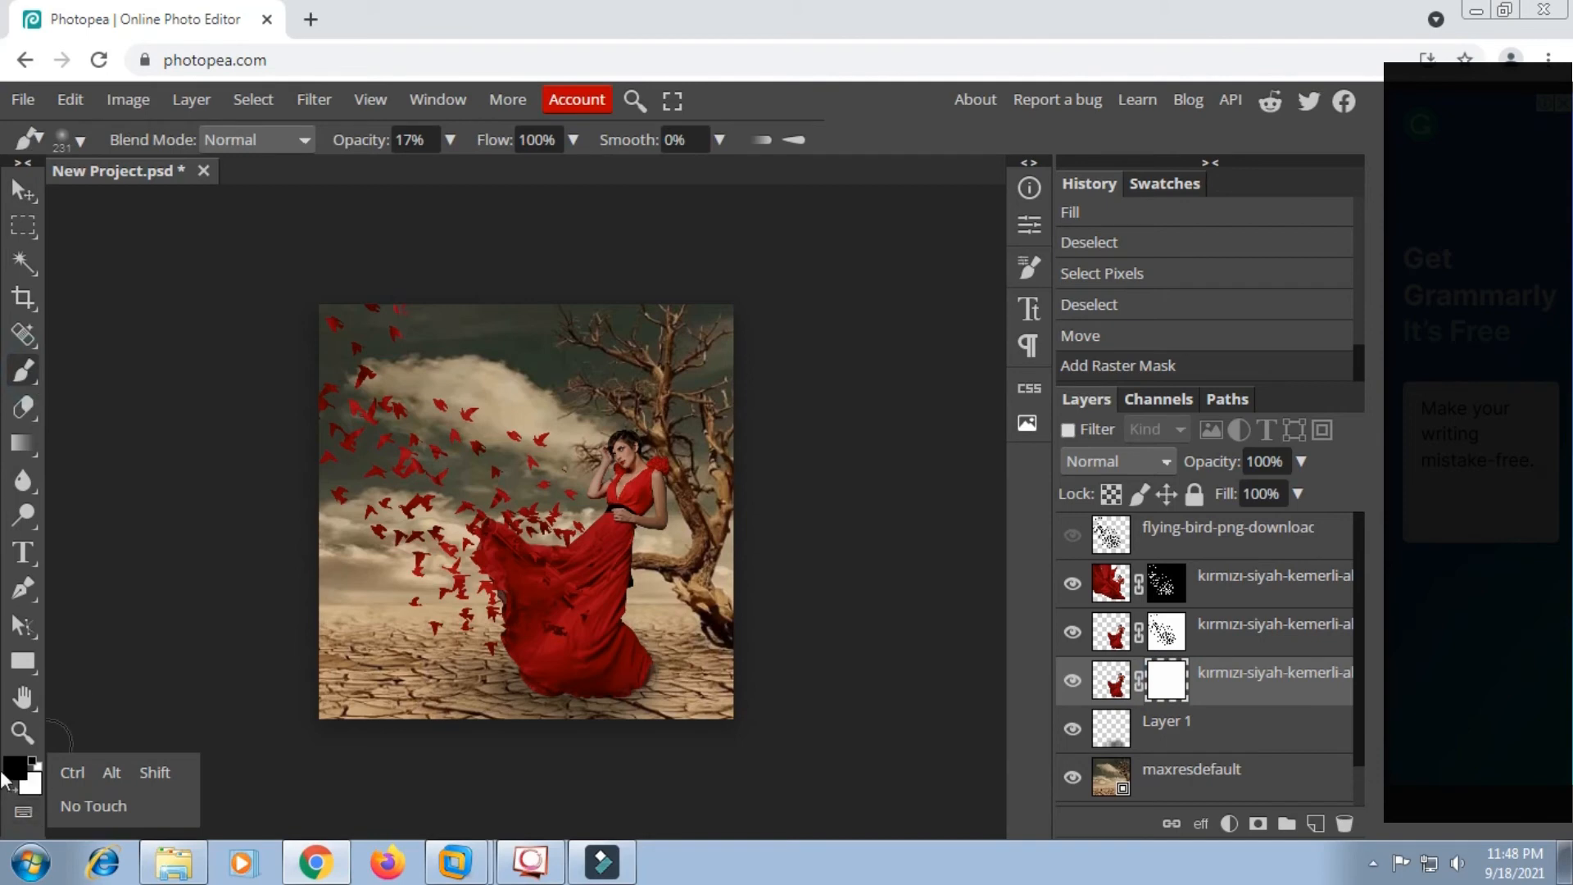
{"action": "left_click", "coordinate": [18, 767]}
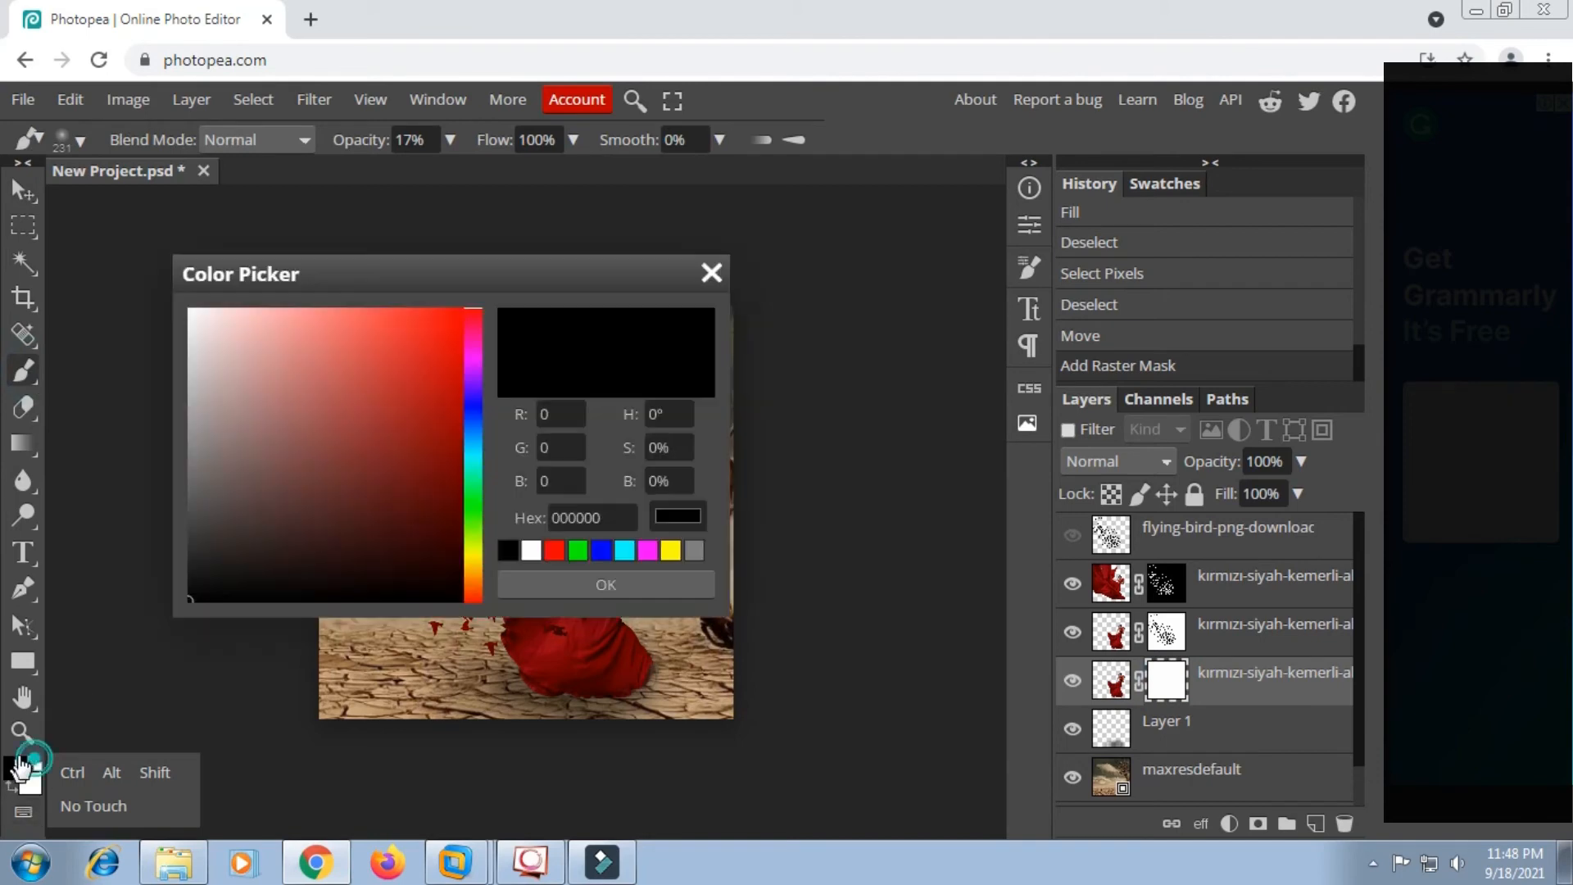
{"action": "left_click", "coordinate": [709, 273]}
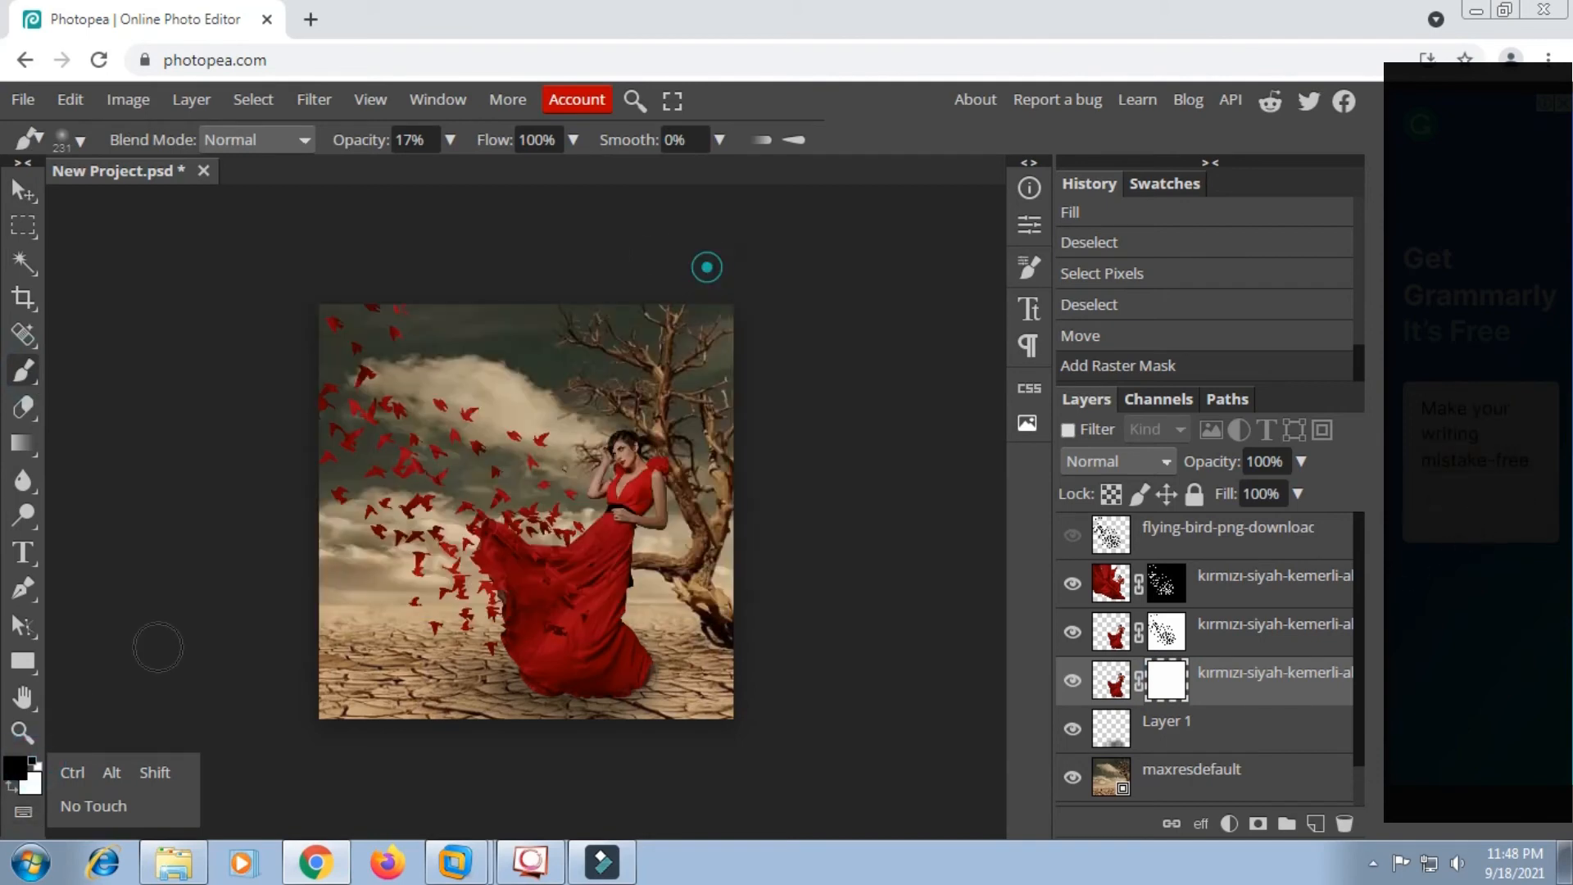
{"action": "left_click", "coordinate": [450, 143]}
{"action": "left_click_drag", "start_coordinate": [375, 176], "coordinate": [667, 190]}
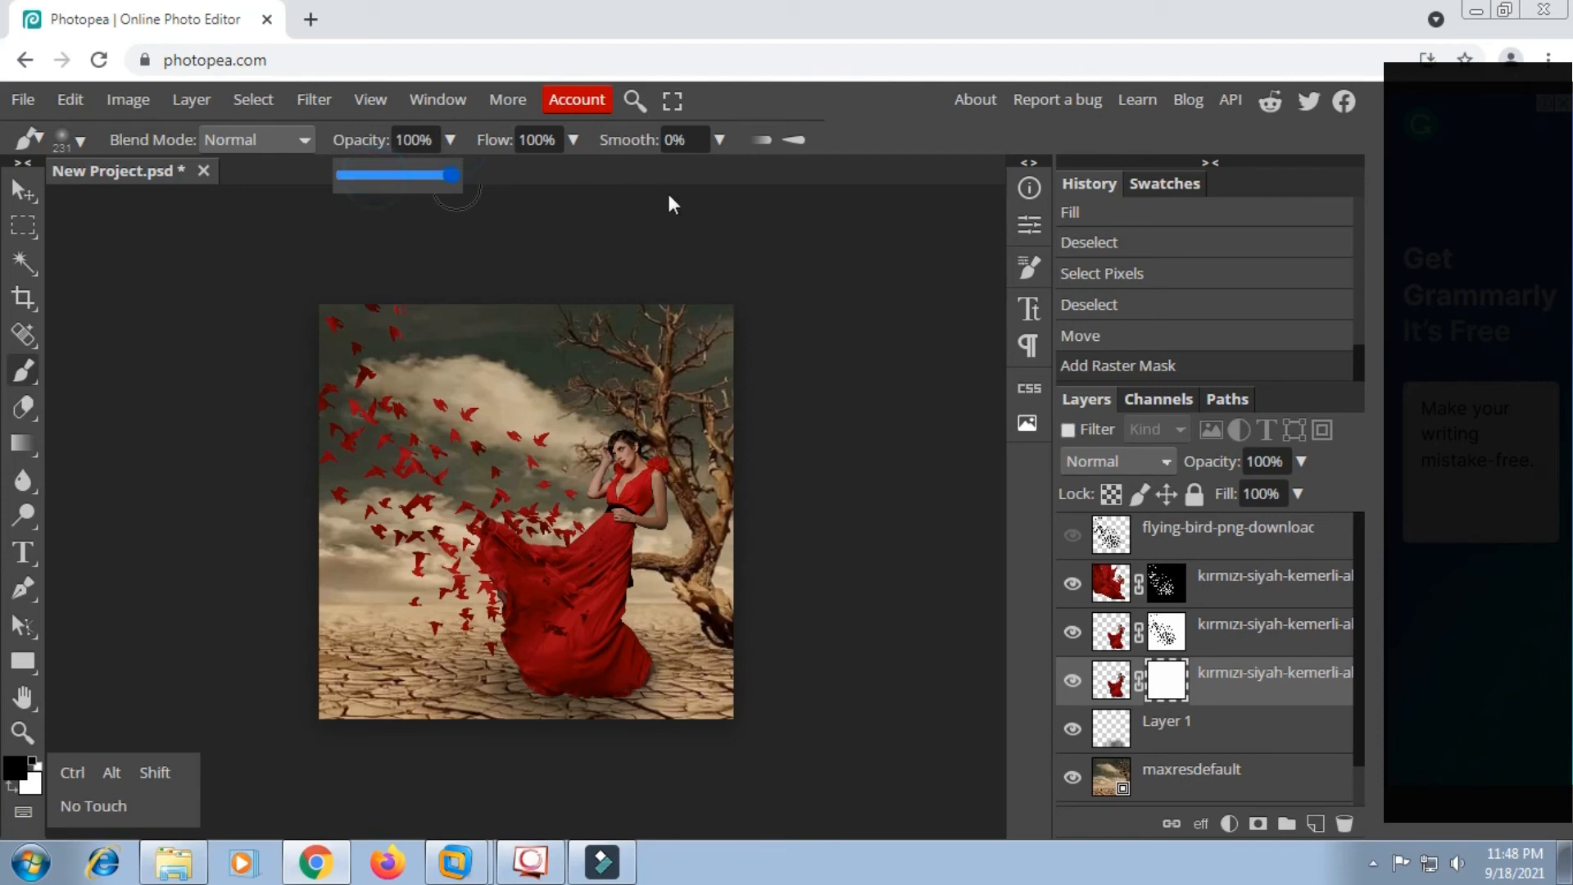
Choose the soft 24 brush preset with 0% hardness and set its size to 205 px.
{"action": "right_click", "coordinate": [514, 362]}
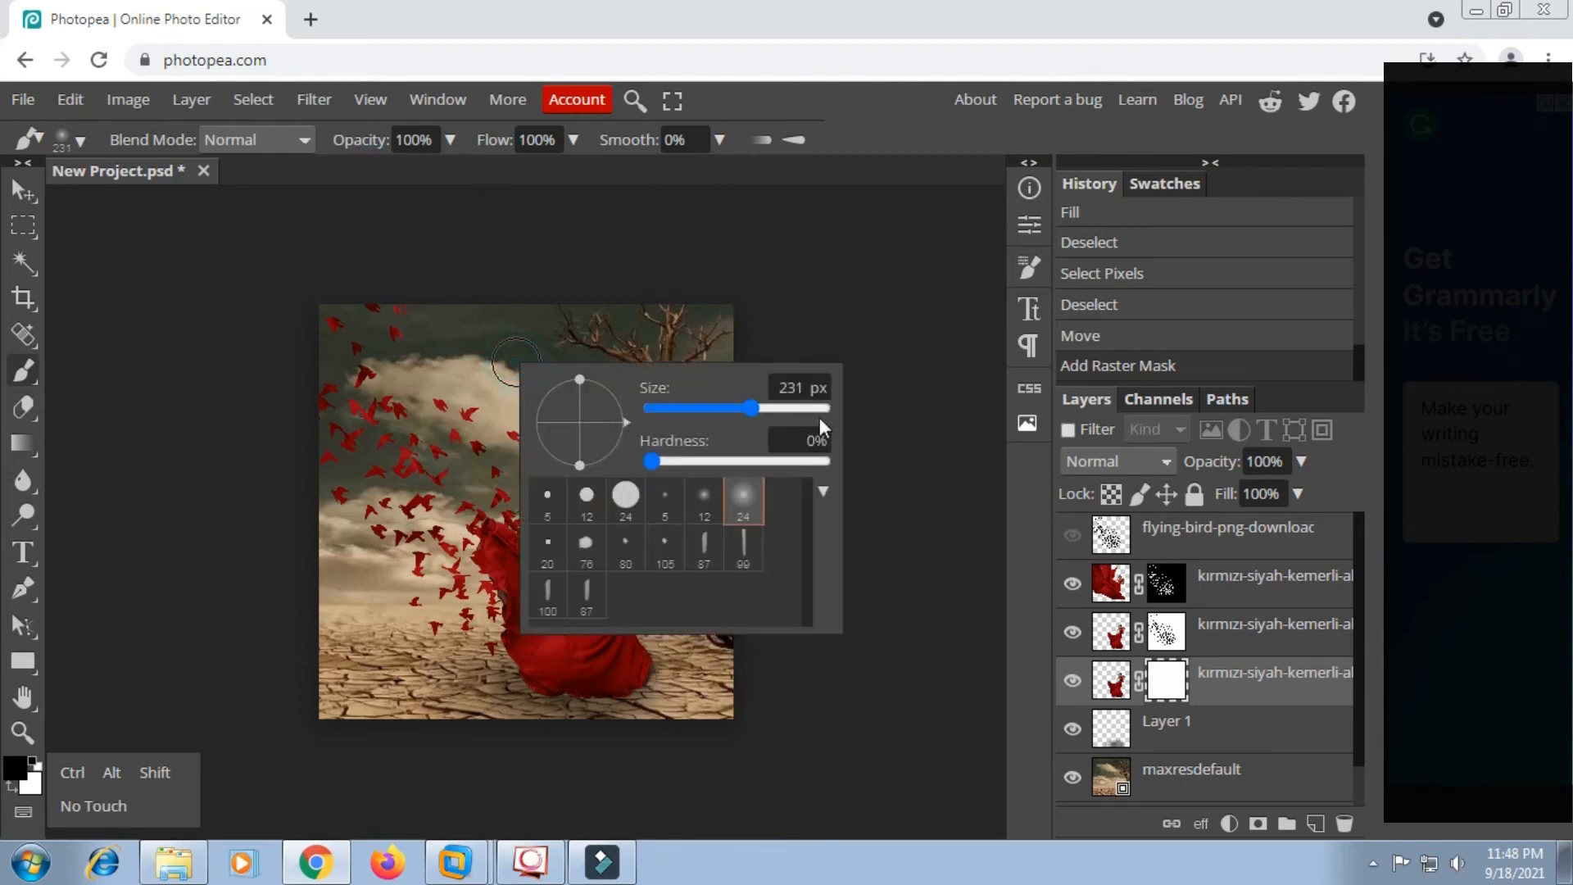
{"action": "left_click_drag", "start_coordinate": [819, 416], "coordinate": [769, 407]}
{"action": "left_click", "coordinate": [744, 501]}
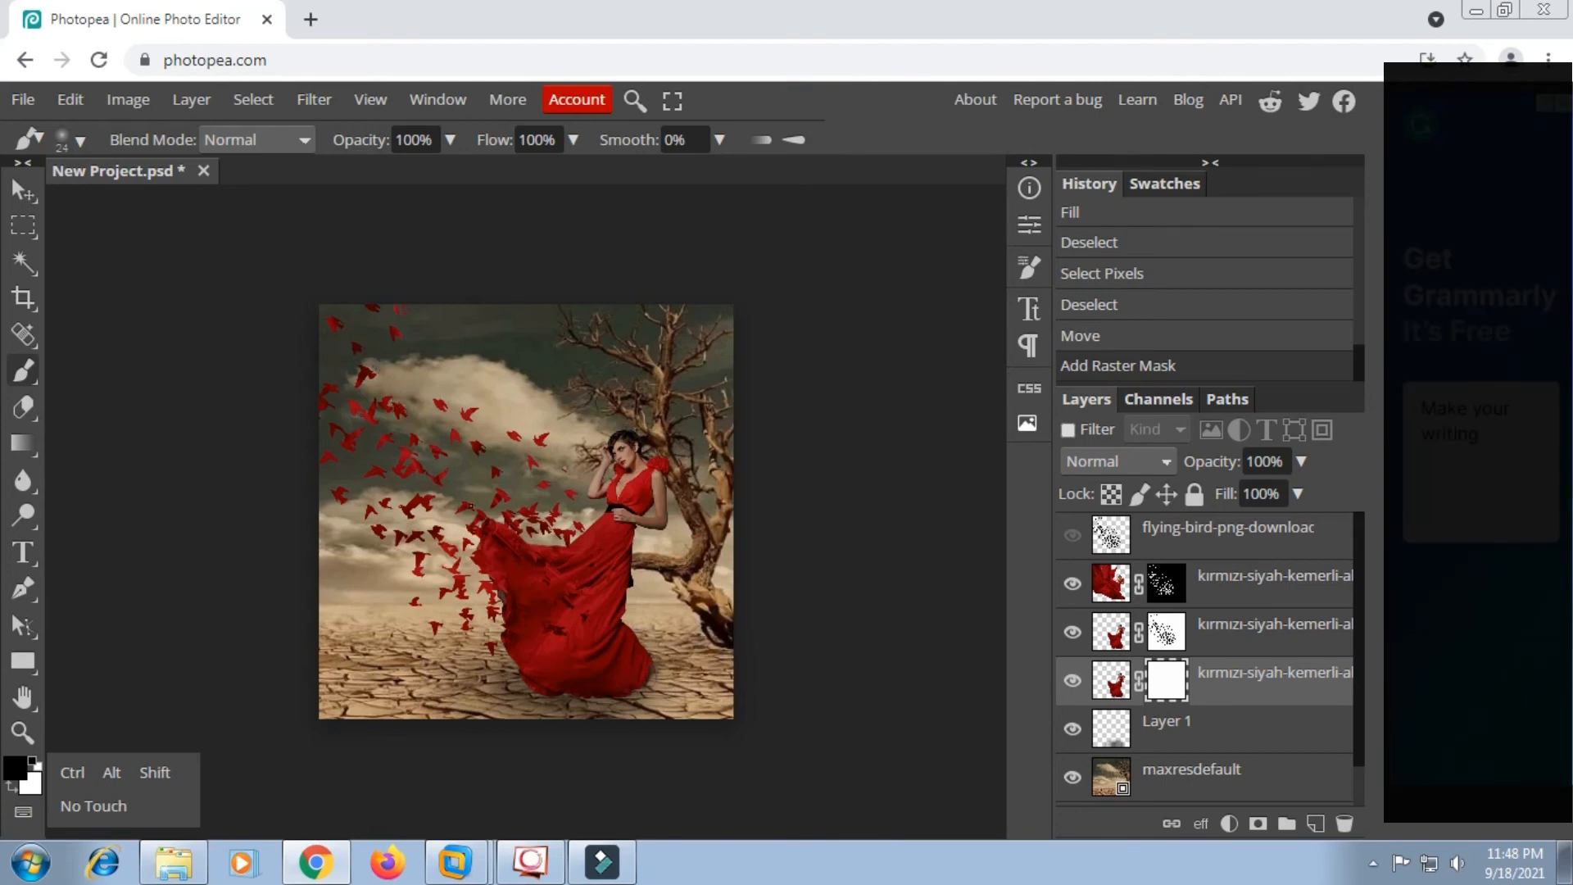
{"action": "scroll", "coordinate": [467, 497], "scroll_direction": "up", "scroll_amount": 2}
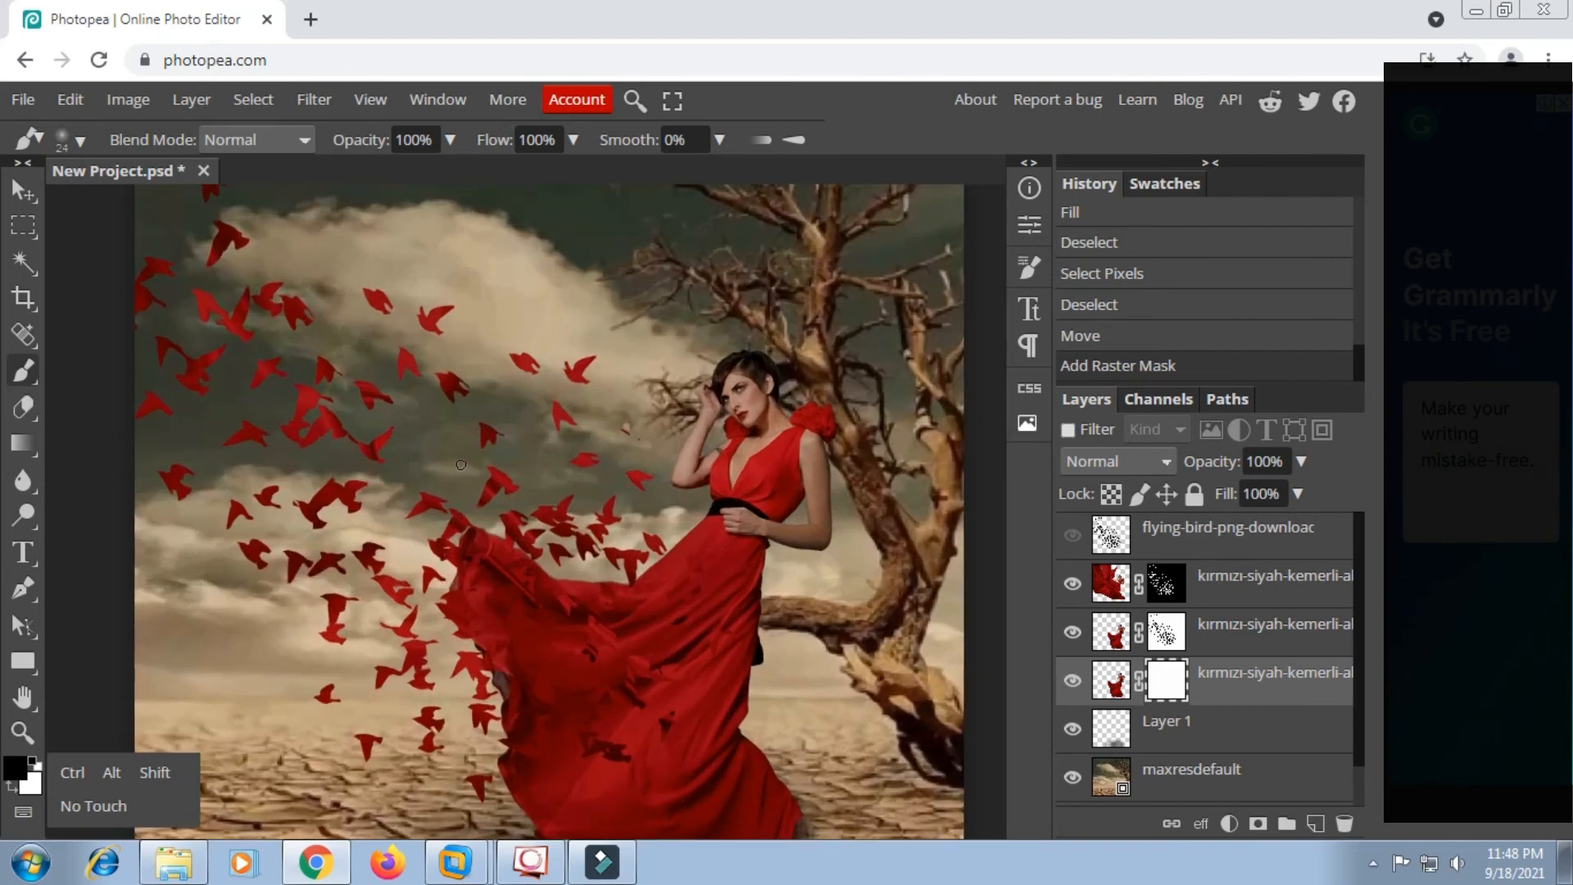
{"action": "right_click", "coordinate": [463, 464]}
{"action": "left_click", "coordinate": [692, 510]}
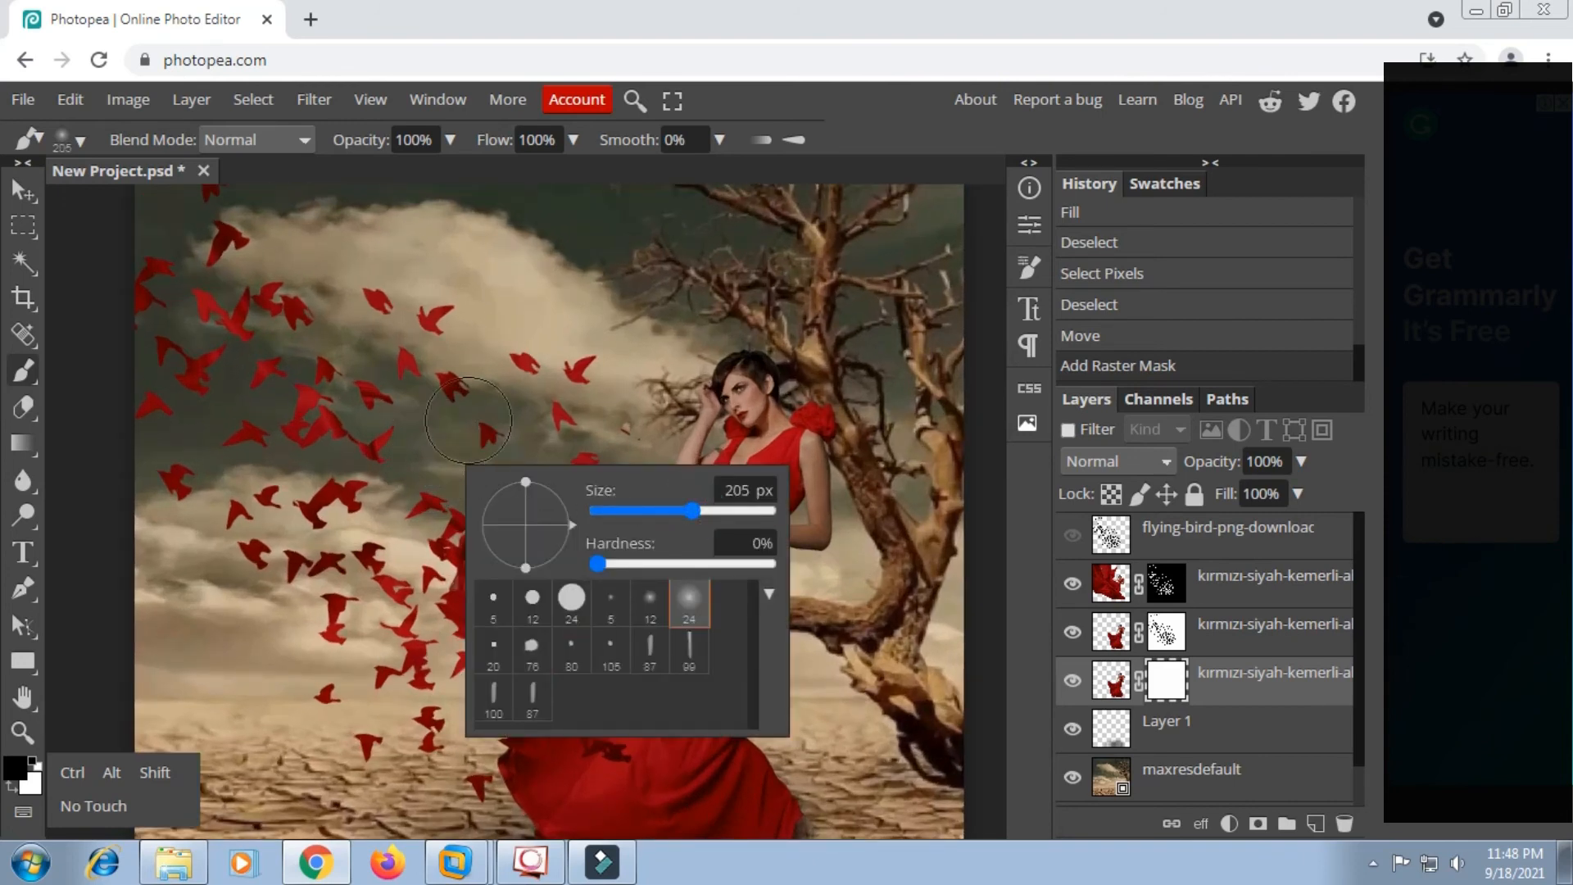
{"action": "left_click", "coordinate": [804, 112]}
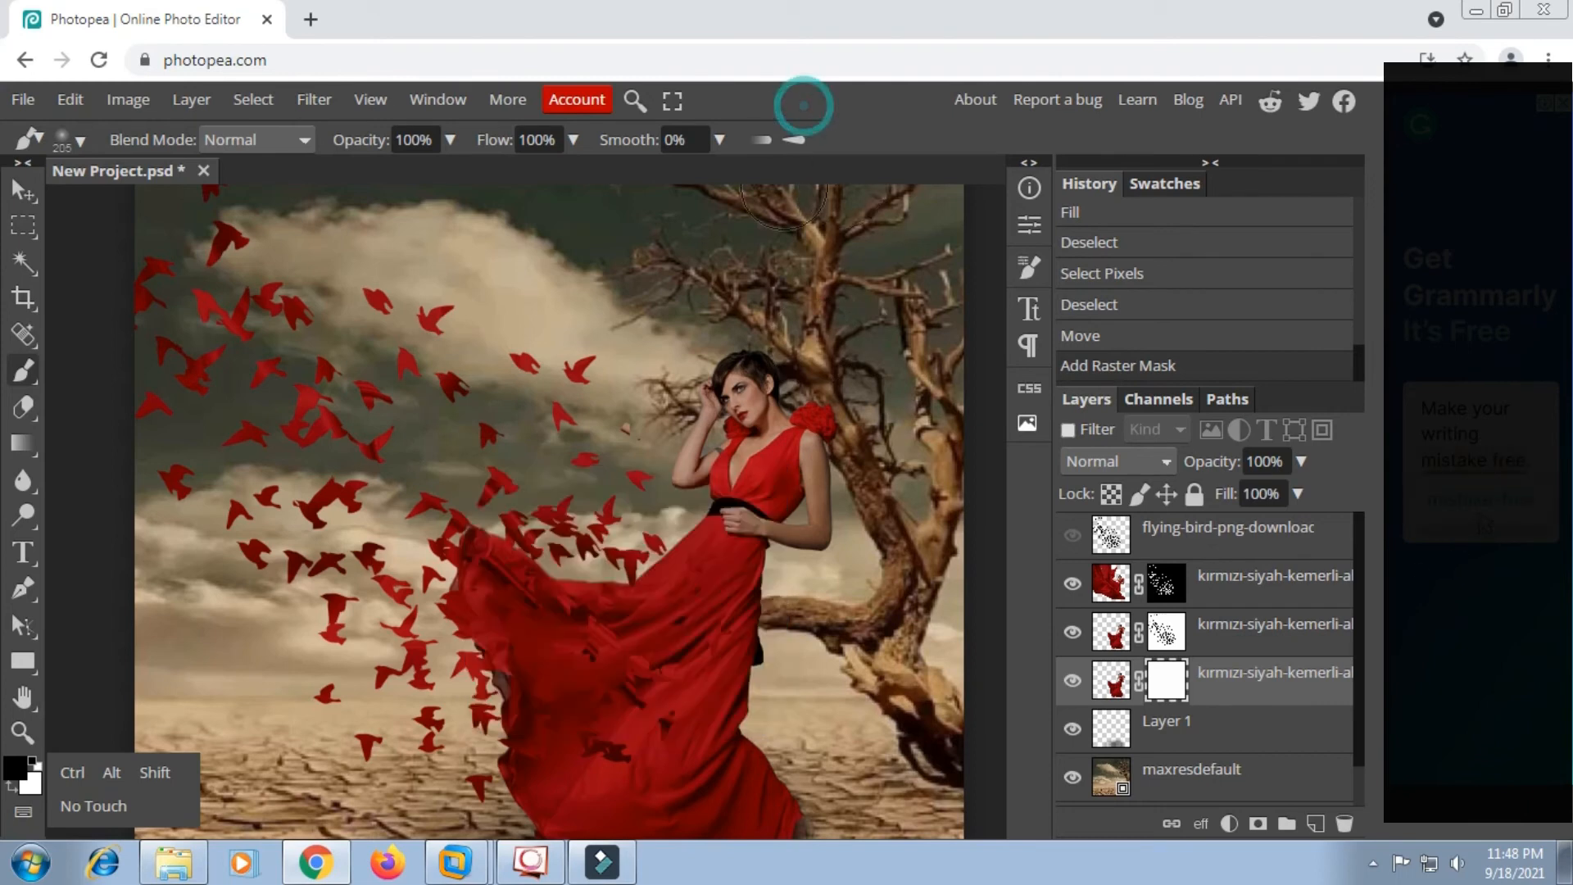
Paint black on the lowest woman layer's mask over the dress's flowing train and left edge to expose the bird-shaped cutouts.
{"action": "scroll", "coordinate": [484, 467], "scroll_direction": "down", "scroll_amount": 2}
{"action": "left_click_drag", "start_coordinate": [455, 475], "coordinate": [409, 447]}
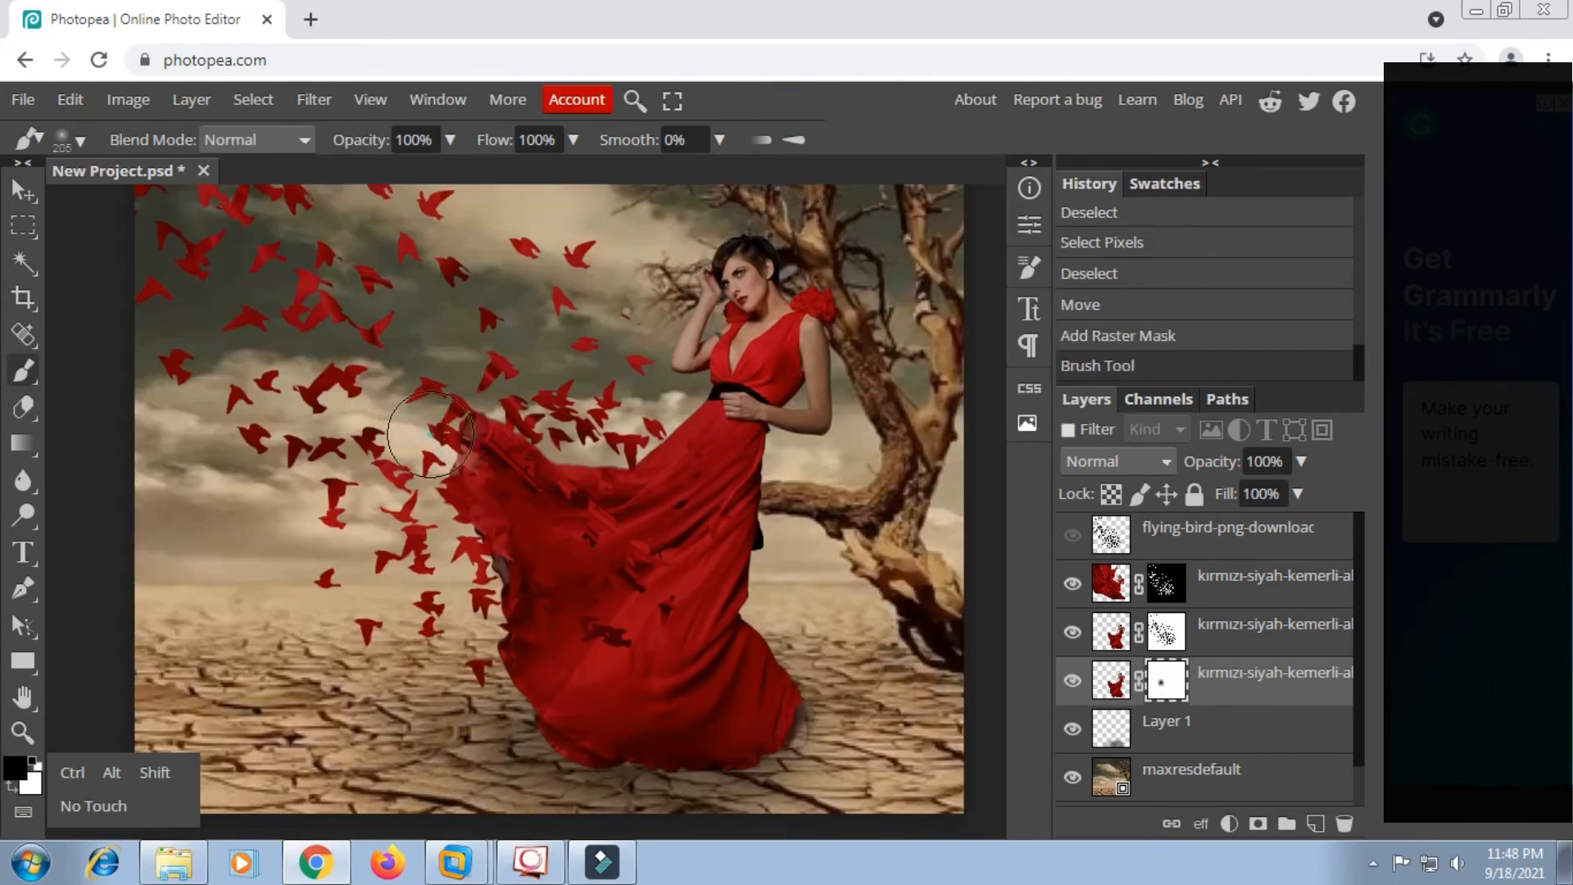
{"action": "left_click", "coordinate": [458, 441]}
{"action": "left_click", "coordinate": [502, 432]}
{"action": "left_click", "coordinate": [545, 480]}
{"action": "mouse_move", "coordinate": [430, 506]}
{"action": "left_mouse_down"}
{"action": "mouse_move", "coordinate": [500, 553]}
{"action": "mouse_move", "coordinate": [485, 612]}
{"action": "mouse_move", "coordinate": [537, 710]}
{"action": "left_mouse_up"}
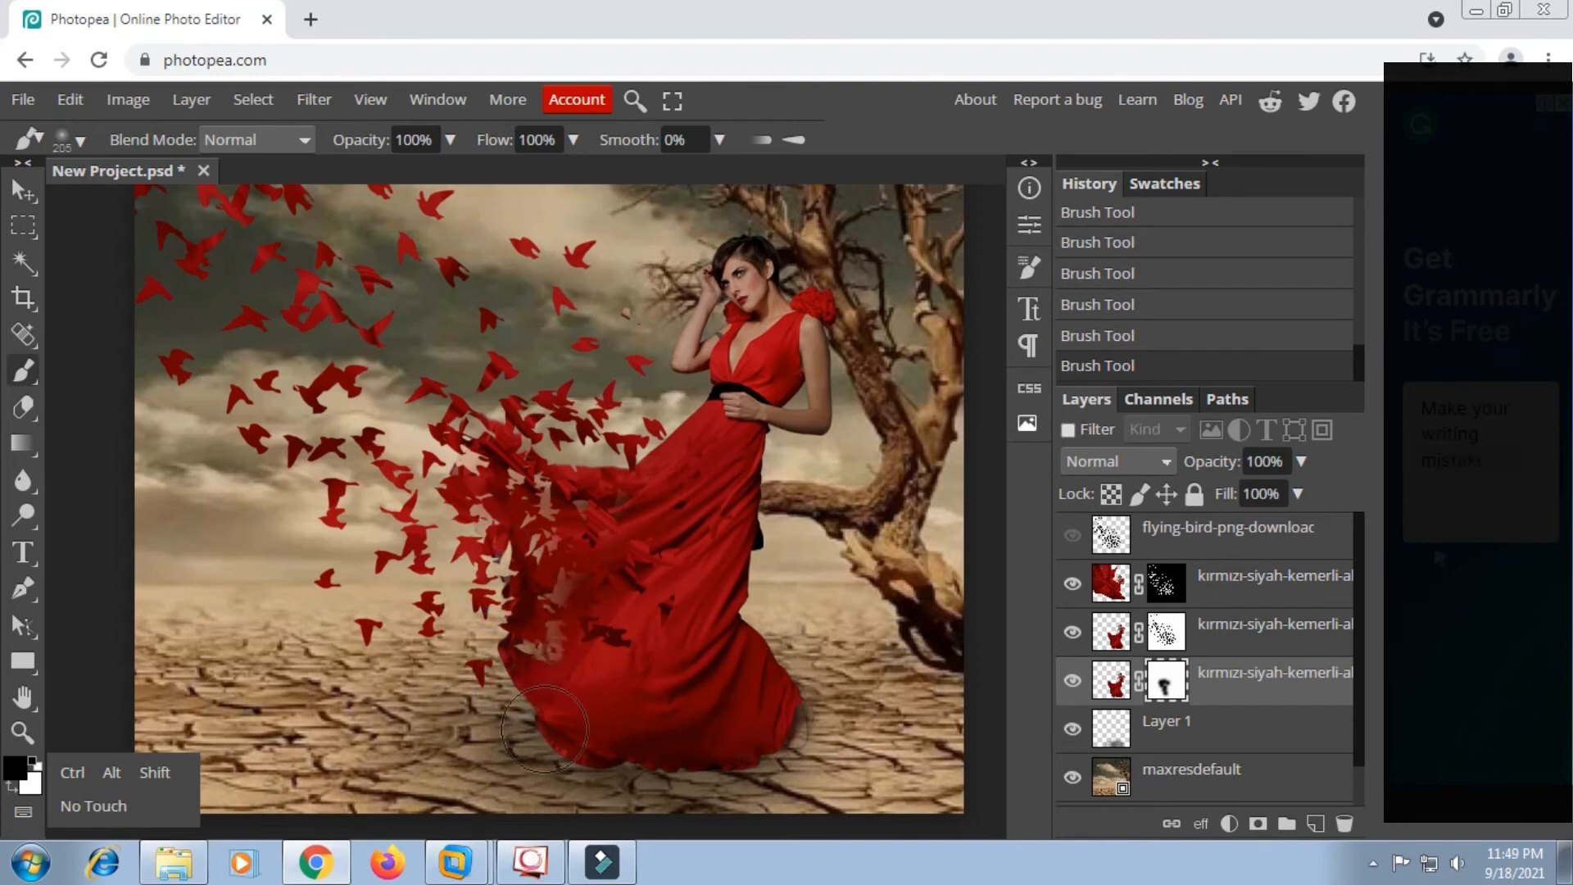
{"action": "left_click", "coordinate": [555, 638]}
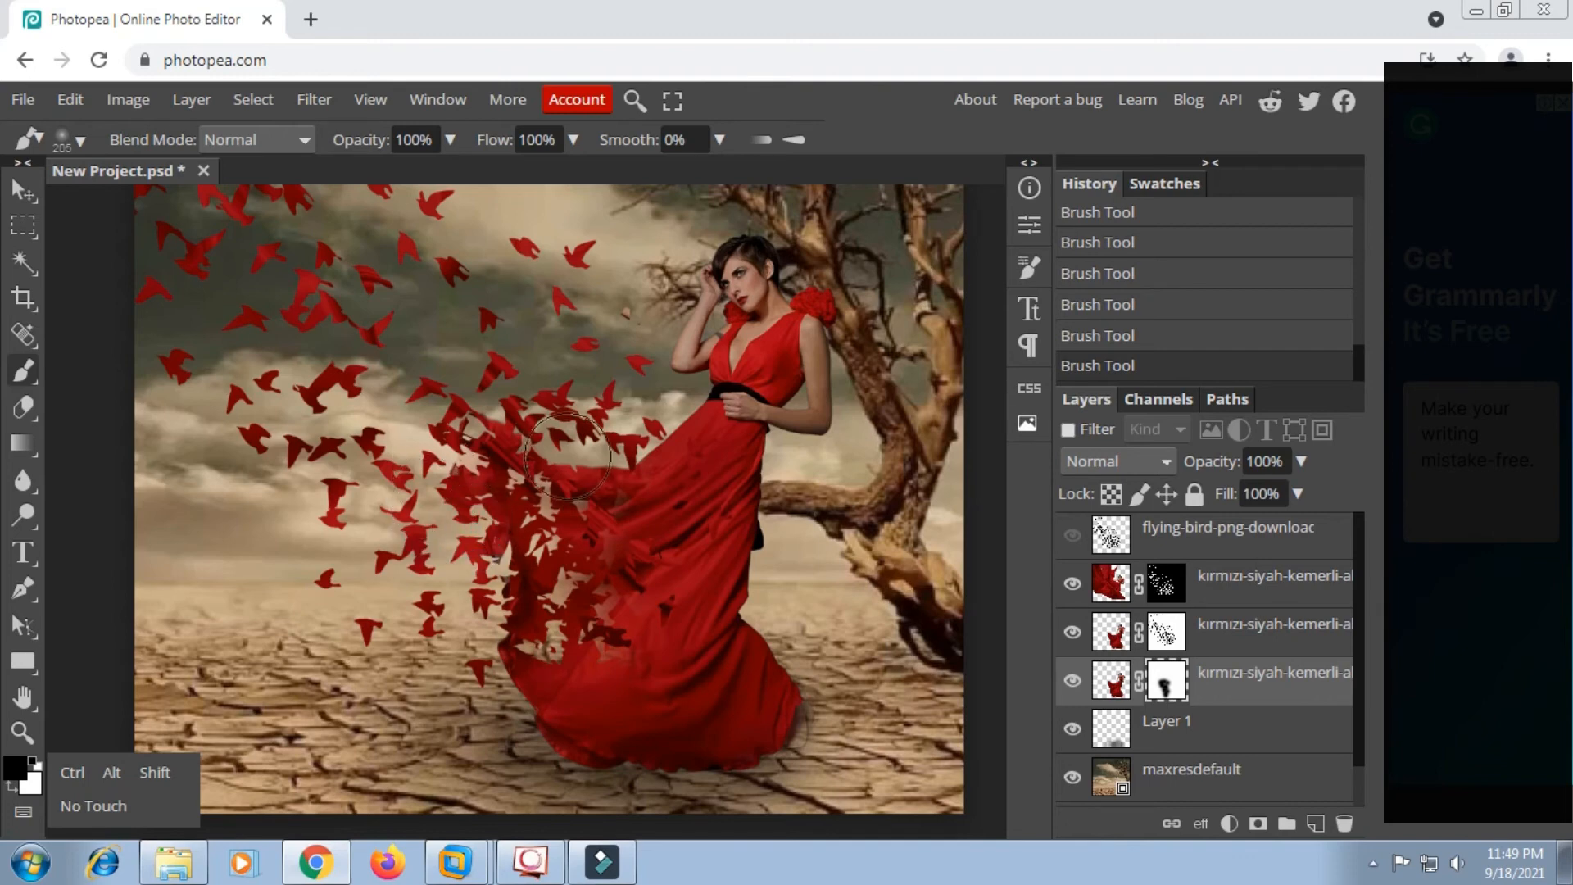
{"action": "left_click", "coordinate": [623, 471]}
{"action": "left_click", "coordinate": [607, 461]}
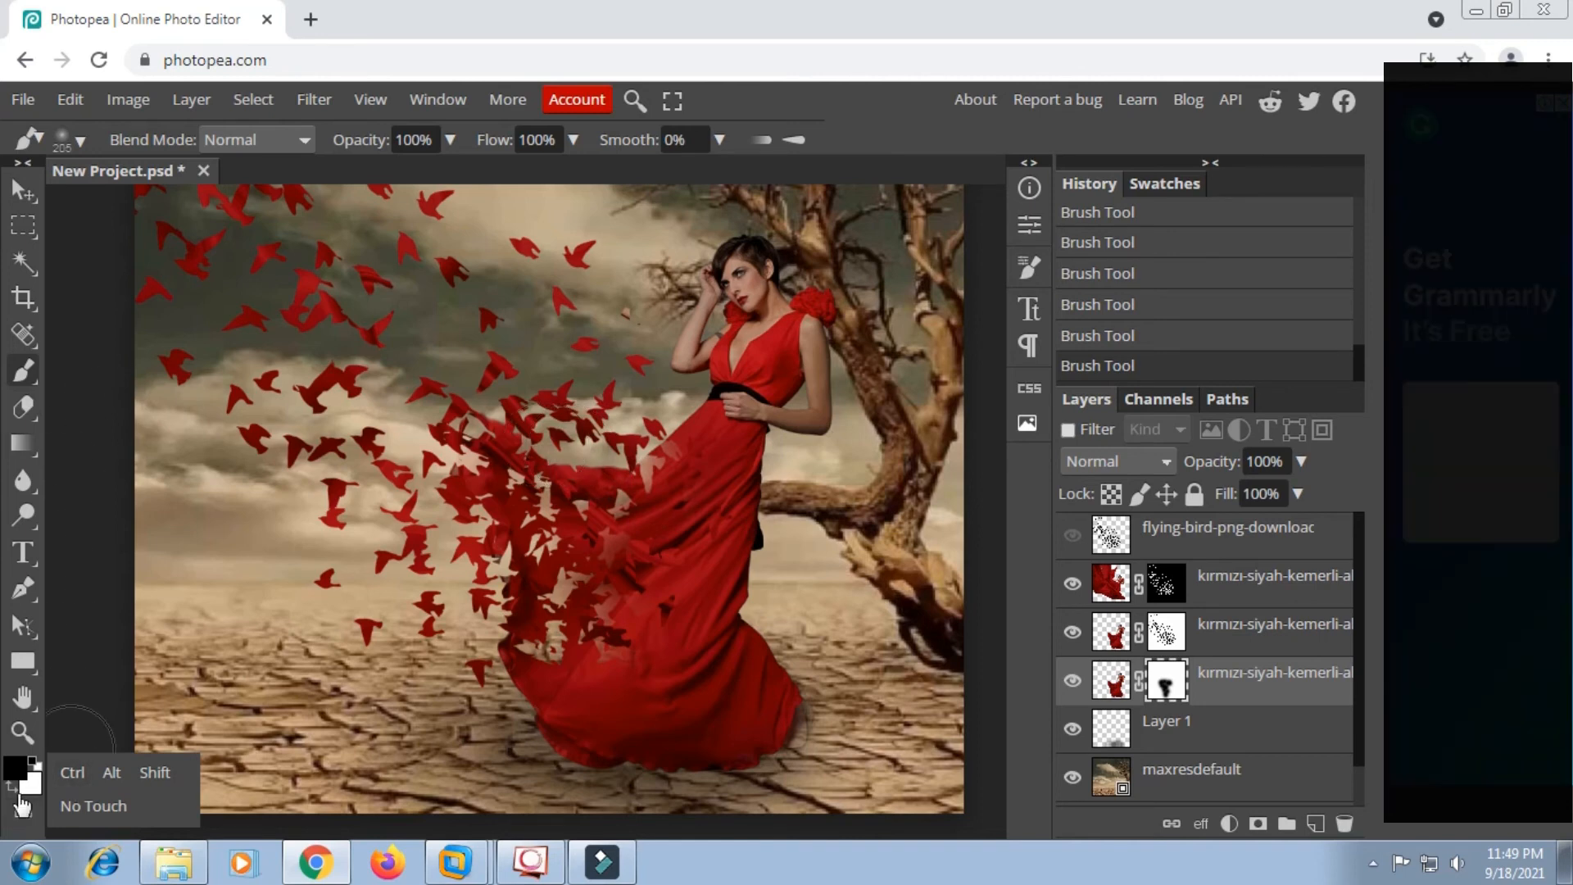
{"action": "left_click", "coordinate": [32, 761]}
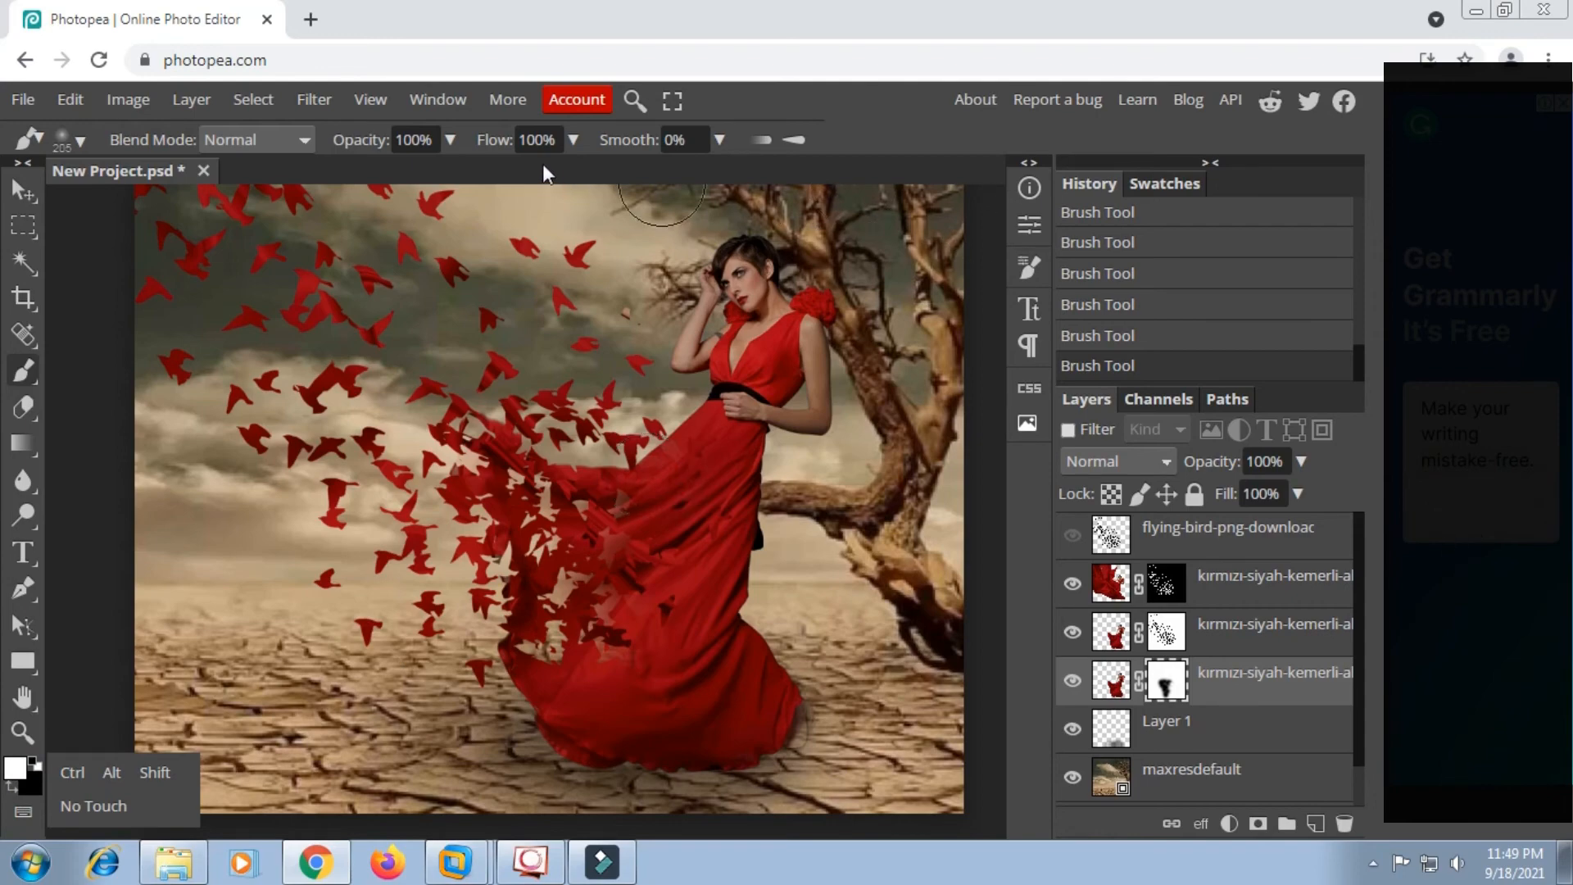
{"action": "scroll", "coordinate": [626, 392], "scroll_direction": "down", "scroll_amount": 2}
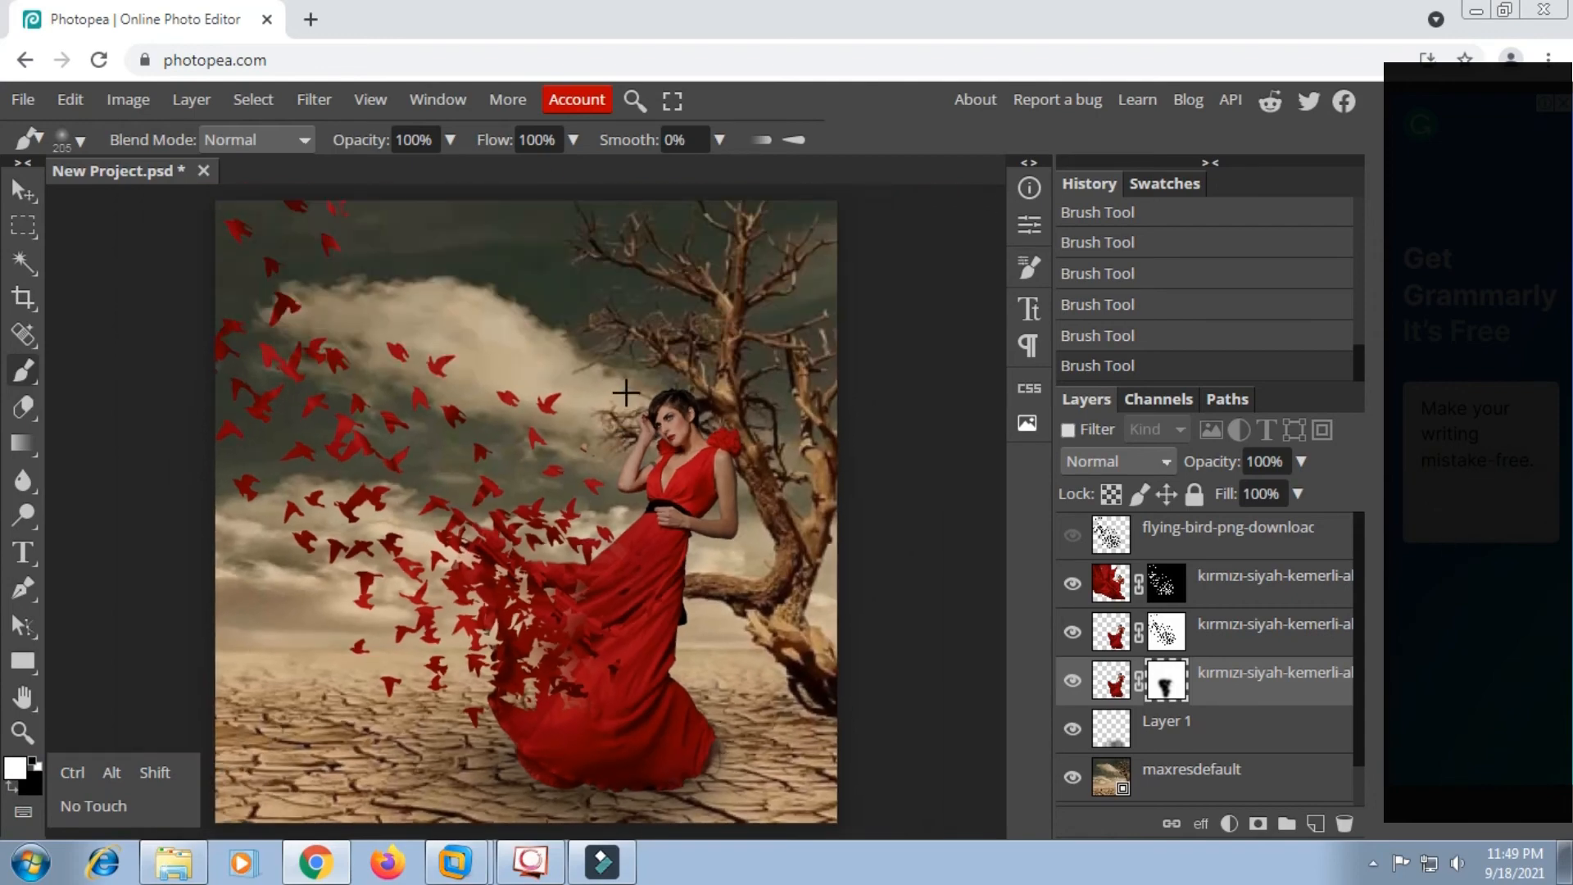
{"action": "scroll", "coordinate": [626, 392], "scroll_direction": "down", "scroll_amount": 2}
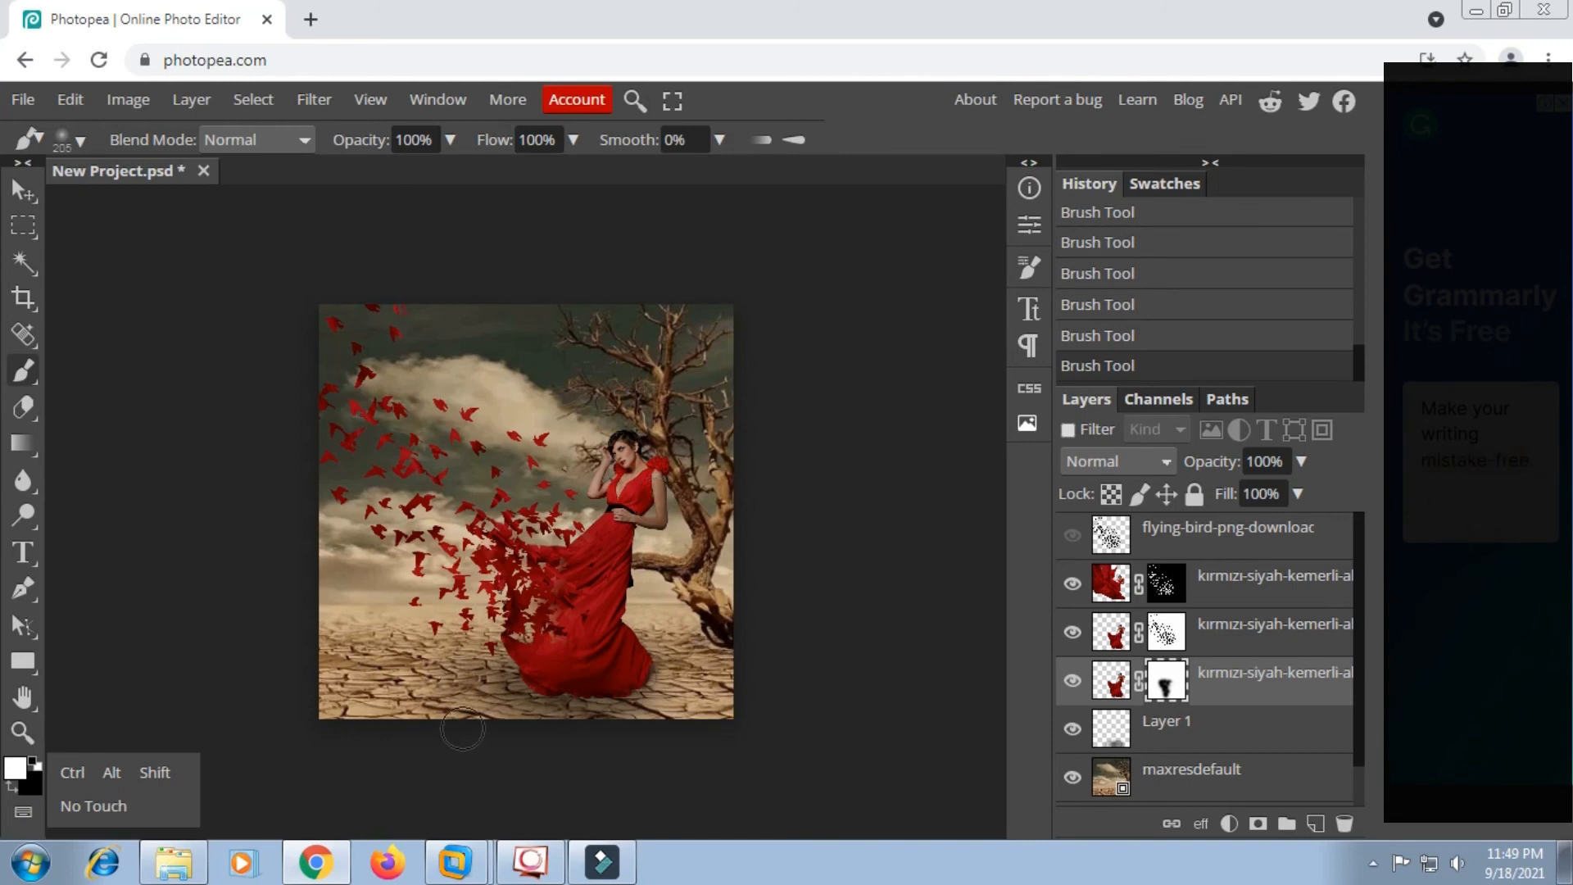
{"action": "left_click", "coordinate": [1237, 602]}
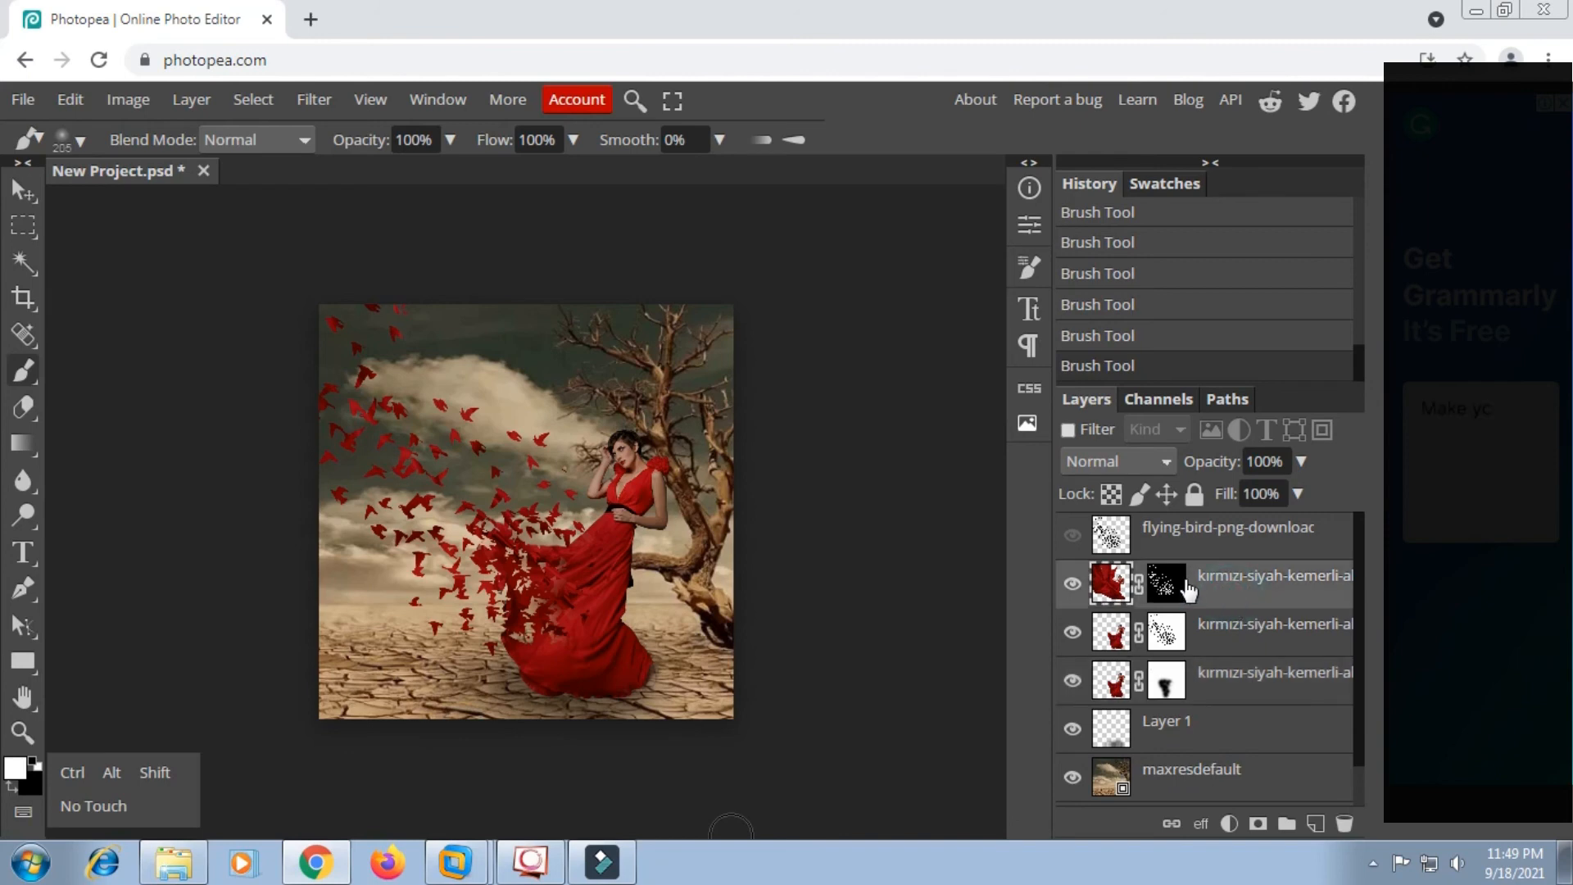
{"action": "right_click", "coordinate": [1188, 588]}
{"action": "left_click", "coordinate": [1257, 603]}
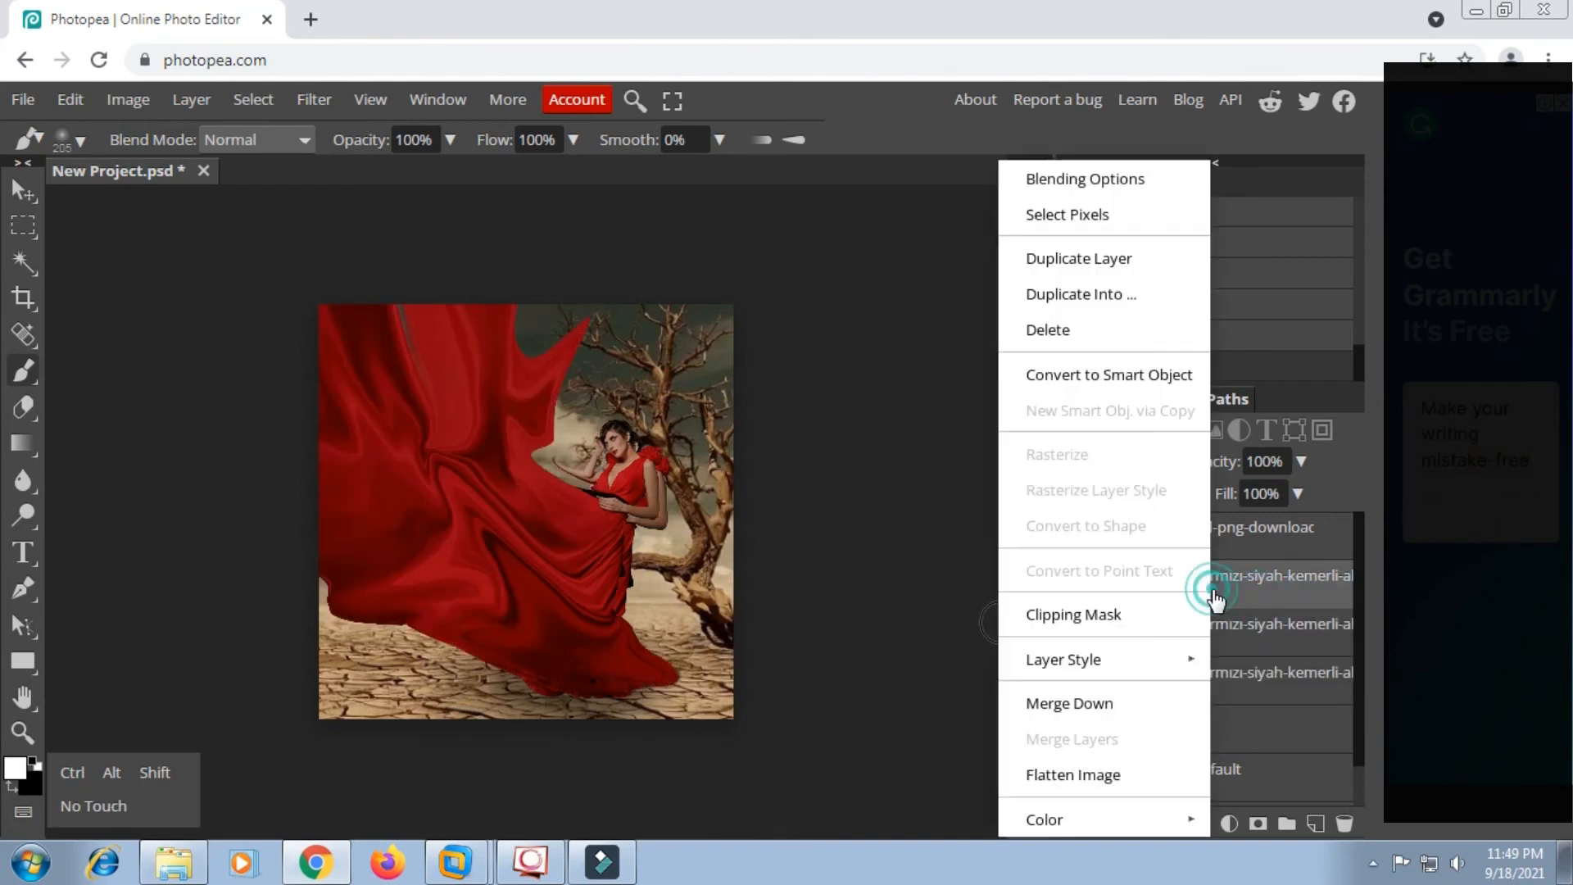
{"action": "right_click", "coordinate": [1213, 592]}
{"action": "mouse_move", "coordinate": [1098, 655]}
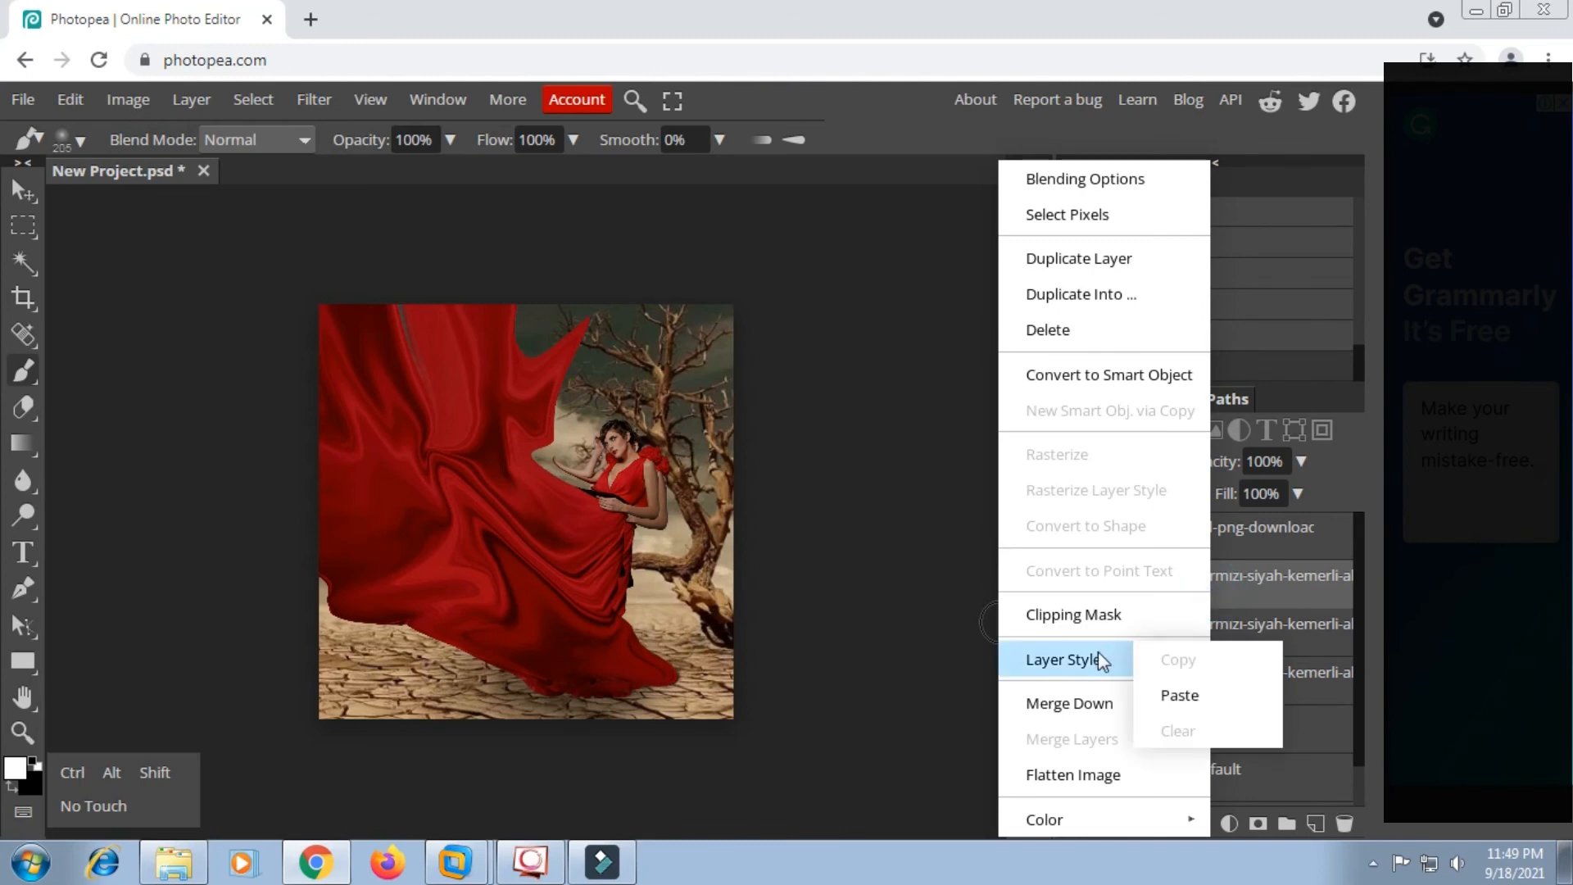
{"action": "left_click", "coordinate": [1265, 589]}
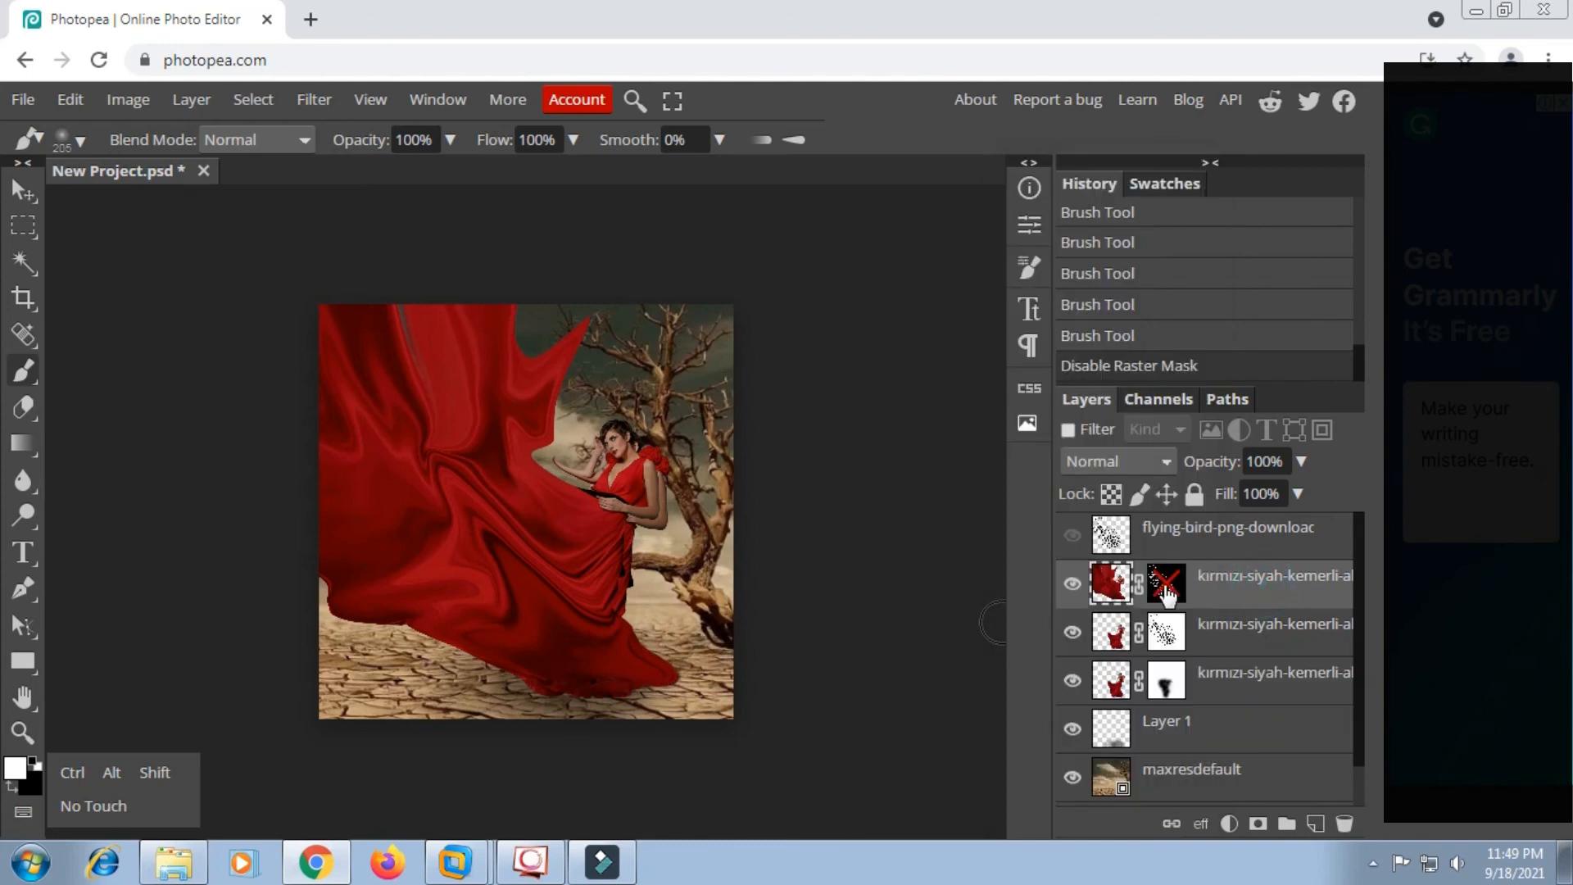
{"action": "right_click", "coordinate": [1164, 585]}
{"action": "left_click", "coordinate": [1217, 610]}
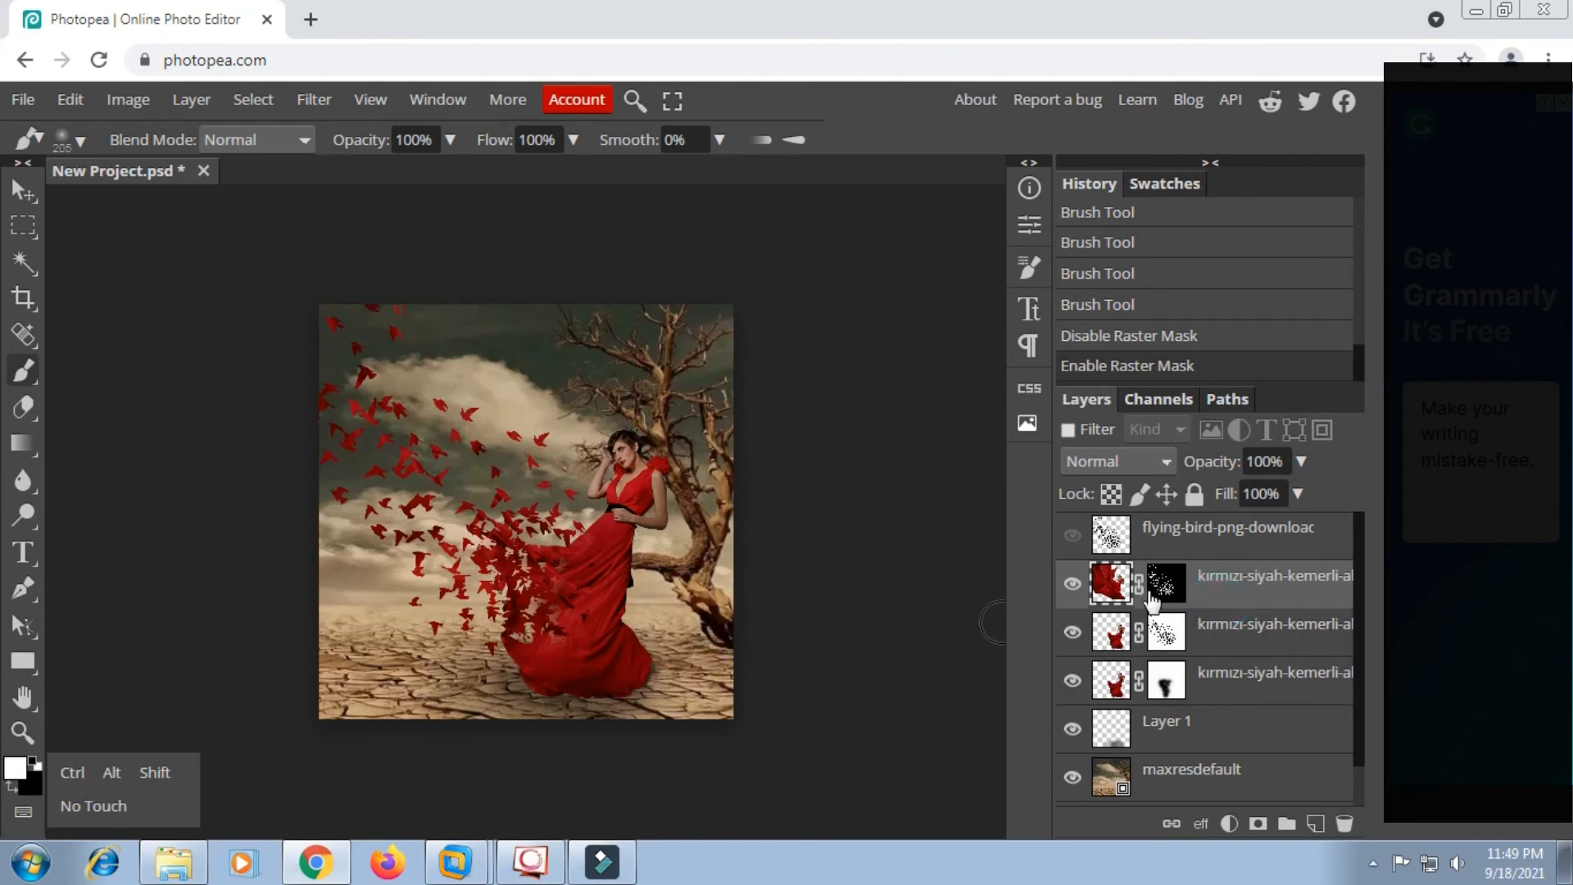
Duplicate the topmost bird-masked red dress layer and move the copy up and to the left to add more scattered birds.
{"action": "right_click", "coordinate": [1234, 587]}
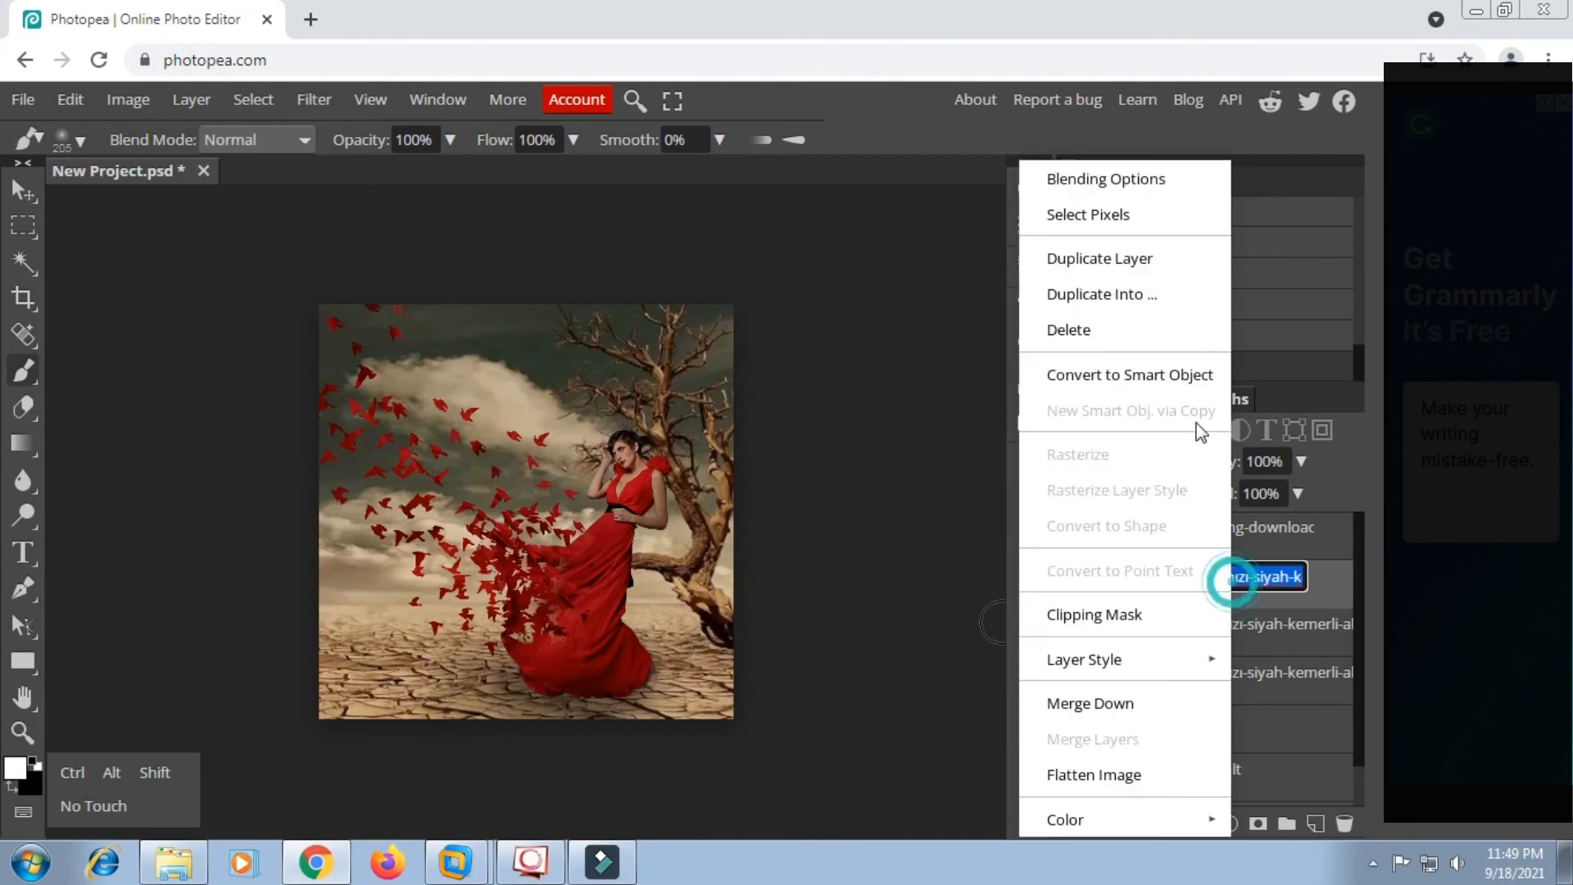
{"action": "left_click", "coordinate": [1114, 256]}
{"action": "left_click", "coordinate": [23, 191]}
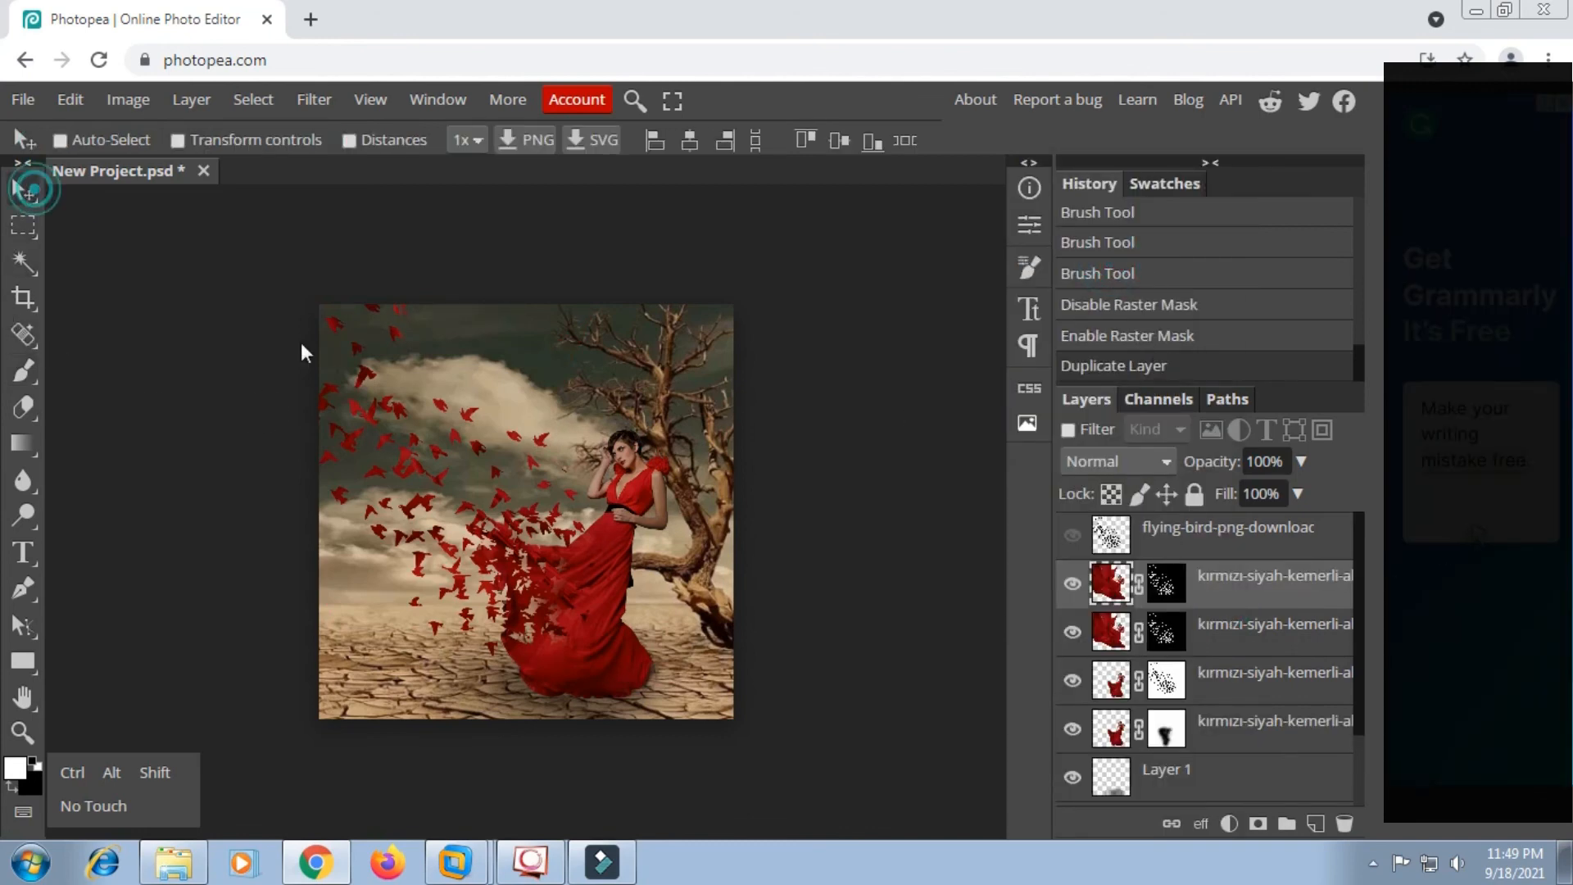
{"action": "left_click_drag", "start_coordinate": [523, 482], "coordinate": [410, 434]}
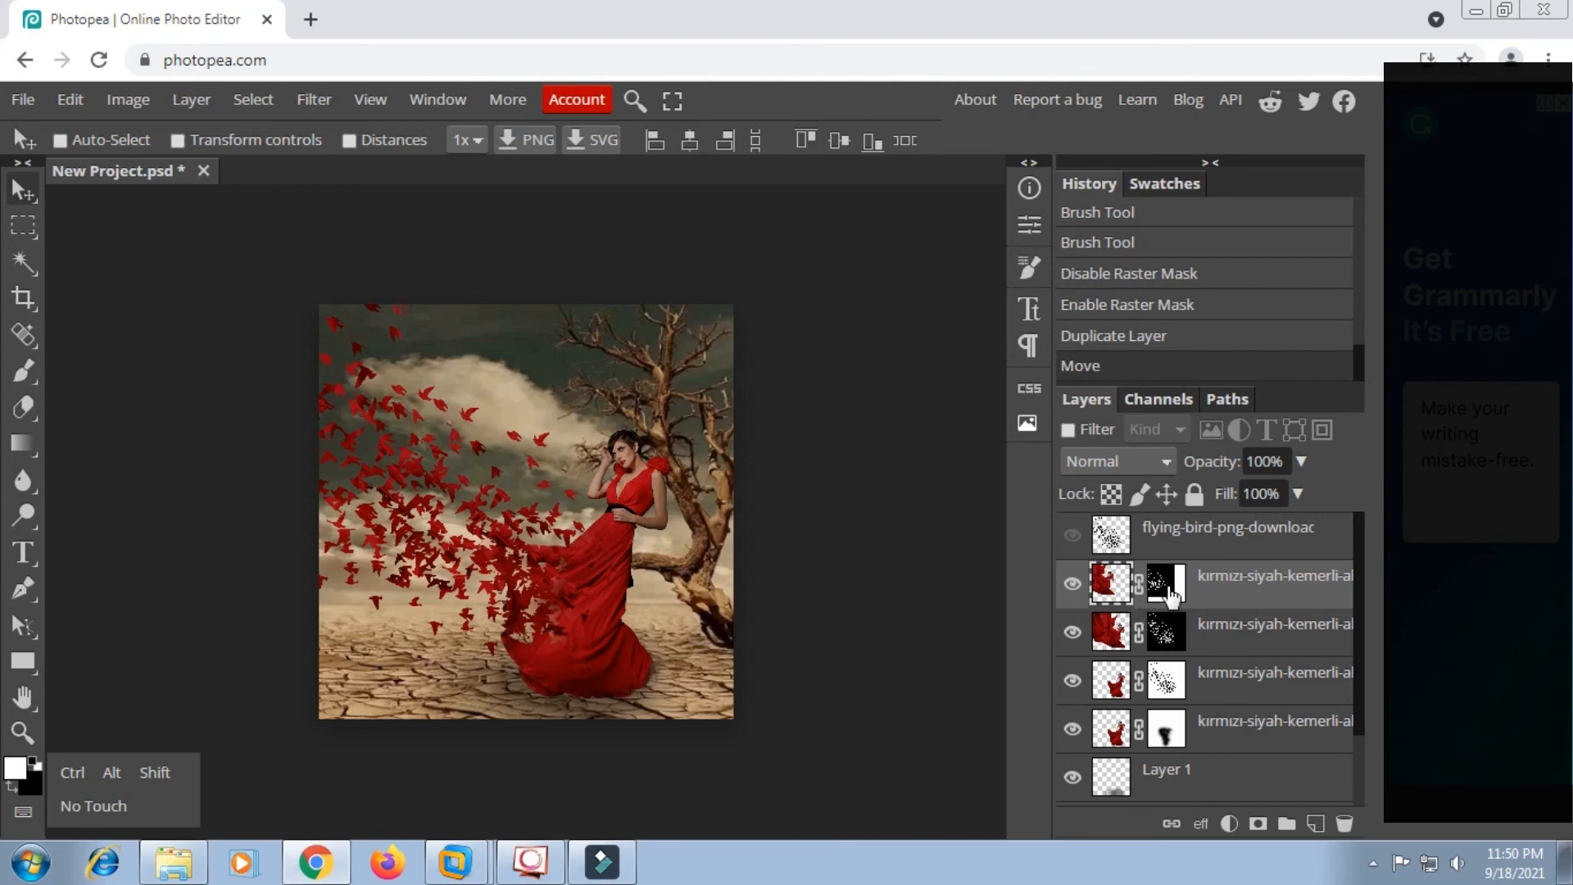
Paint black on the duplicated dress layer's mask with the soft 205 px brush to thin out and fade birds left of the dress.
{"action": "left_click", "coordinate": [1165, 587]}
{"action": "left_click", "coordinate": [18, 788]}
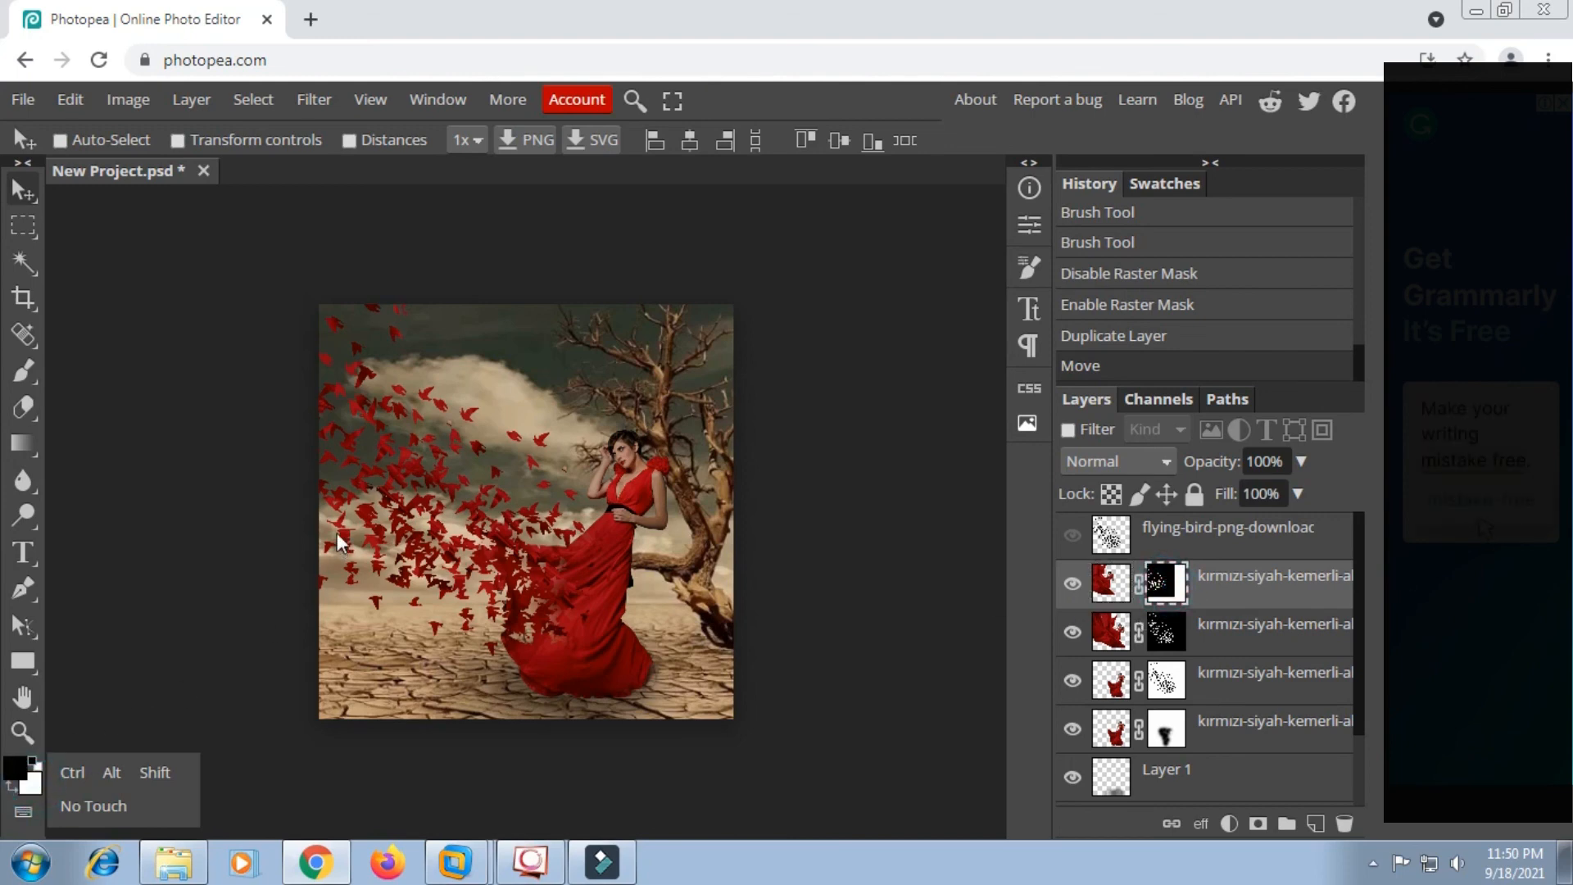
{"action": "left_click", "coordinate": [23, 370]}
{"action": "right_click", "coordinate": [448, 395]}
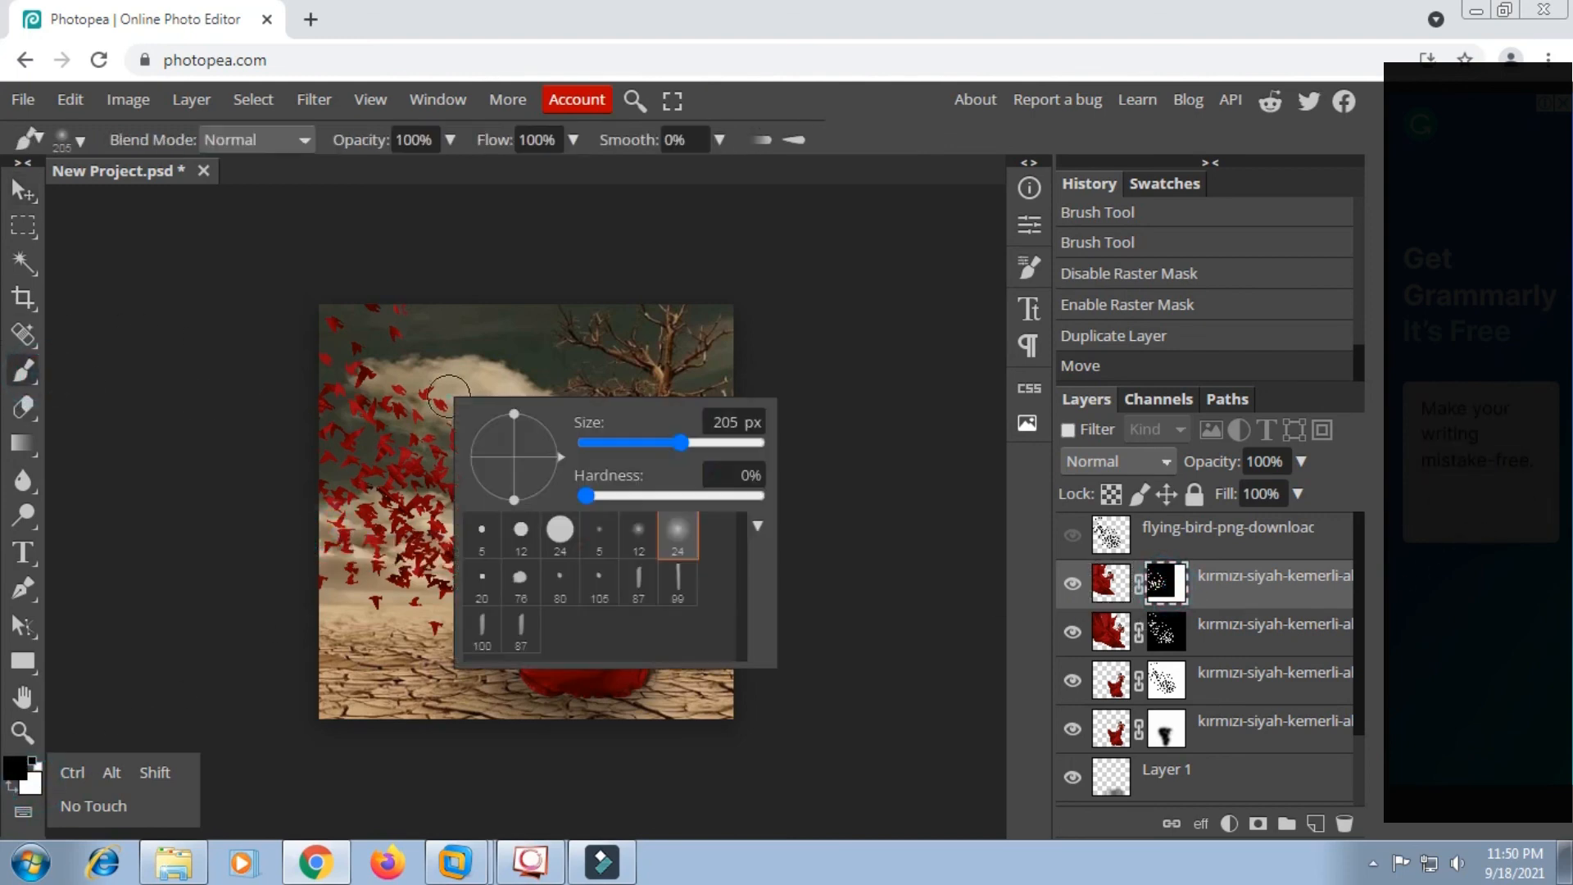
{"action": "left_click_drag", "start_coordinate": [459, 647], "coordinate": [381, 588]}
{"action": "left_click_drag", "start_coordinate": [385, 591], "coordinate": [467, 533]}
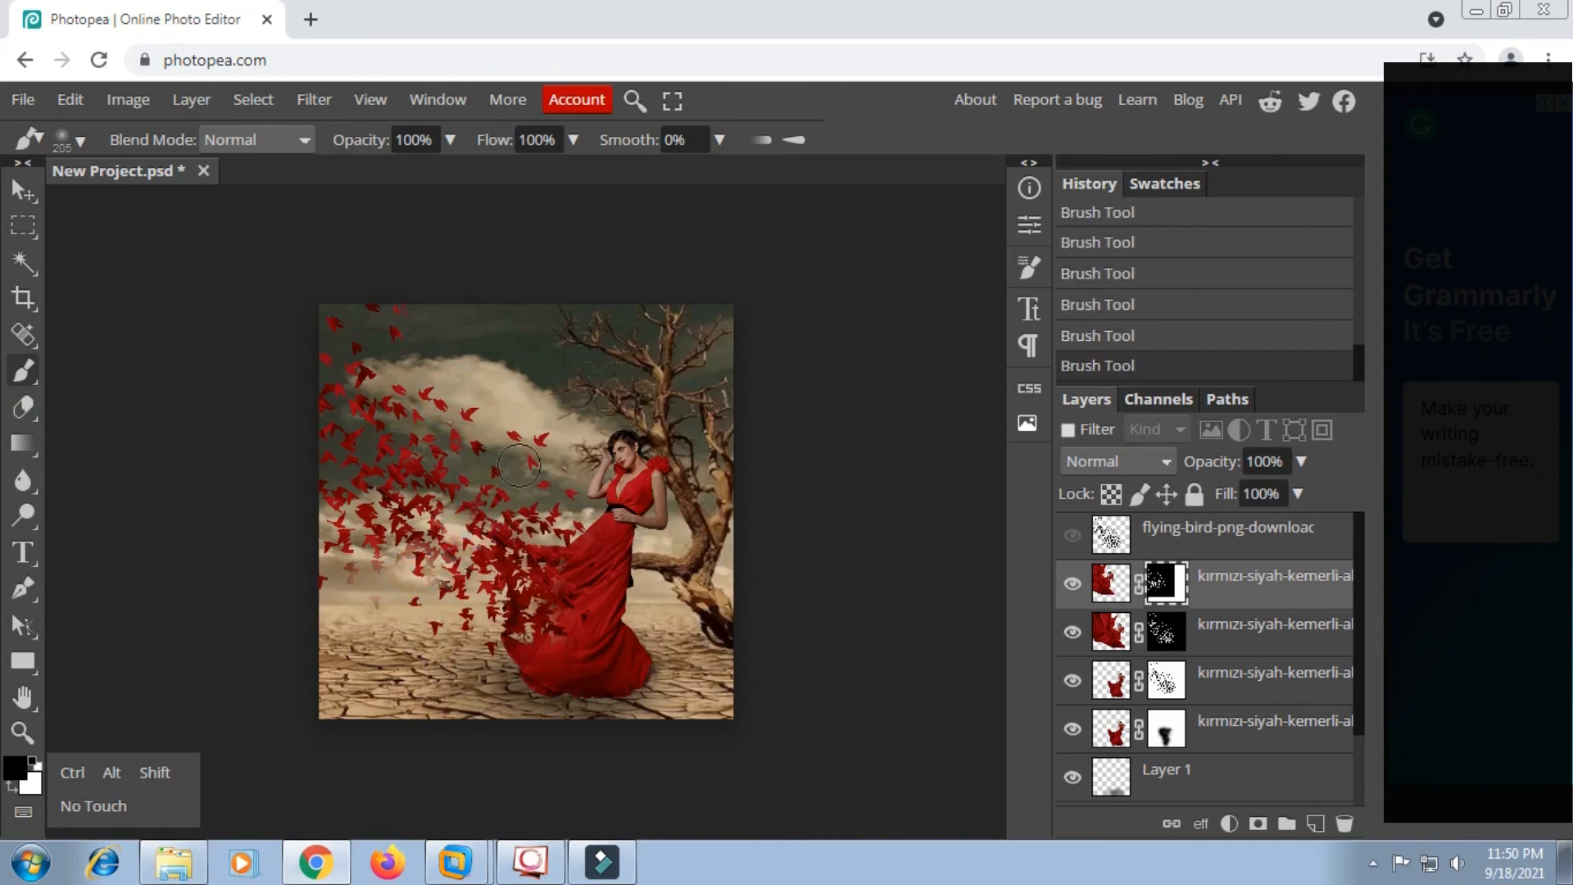
{"action": "left_click", "coordinate": [463, 604]}
{"action": "left_click", "coordinate": [352, 563]}
{"action": "left_click", "coordinate": [428, 436]}
{"action": "left_click", "coordinate": [323, 600]}
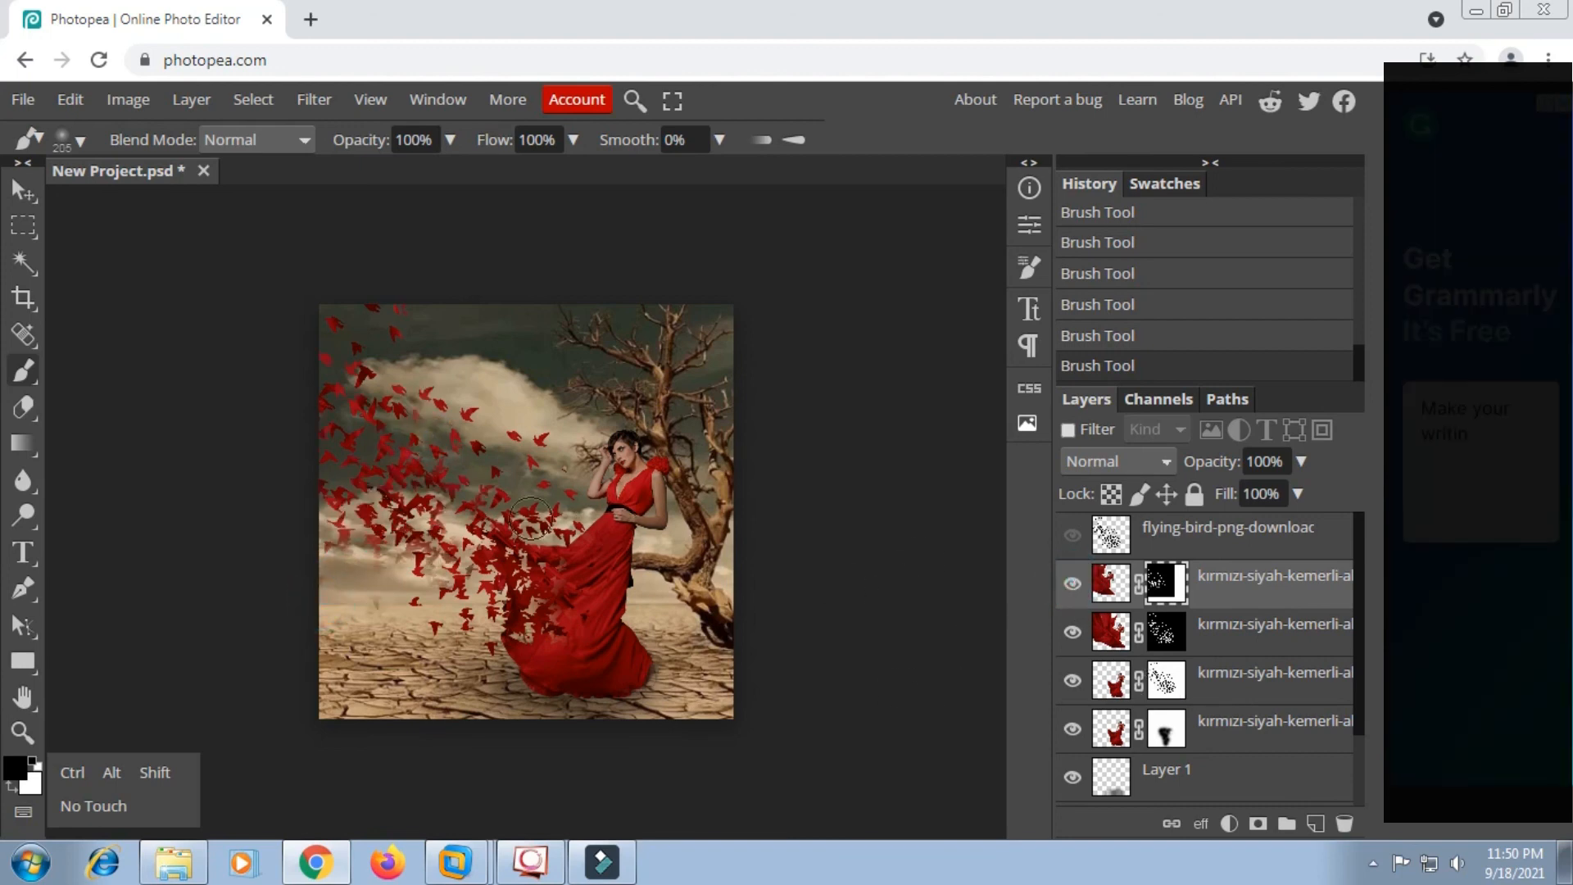
{"action": "left_click", "coordinate": [522, 587]}
{"action": "key", "text": "ctrl+plus"}
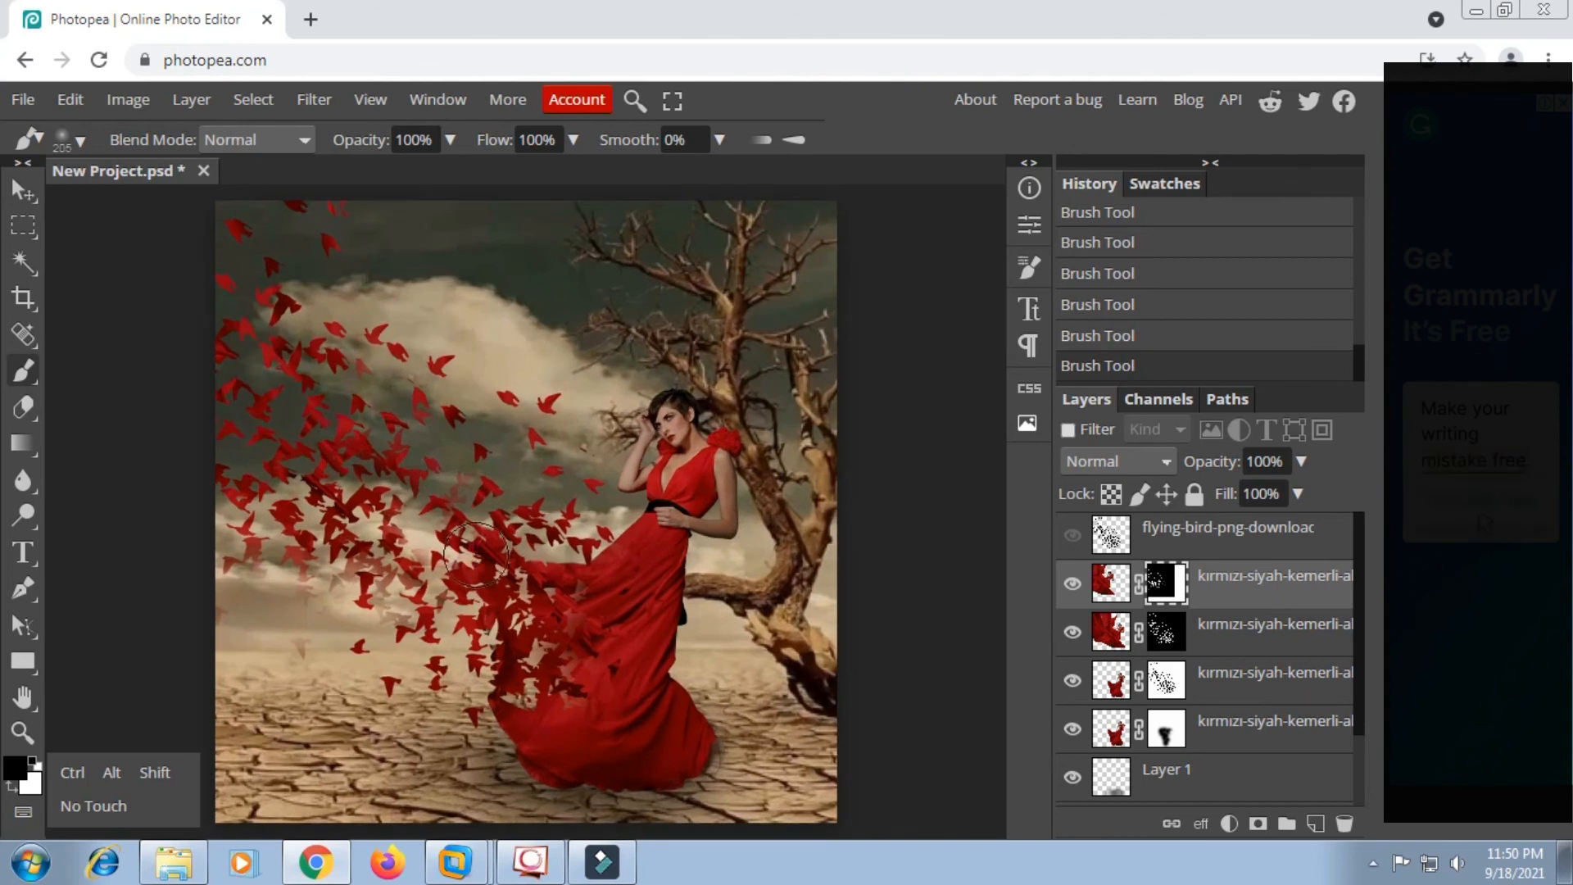
{"action": "key", "text": "ctrl+minus"}
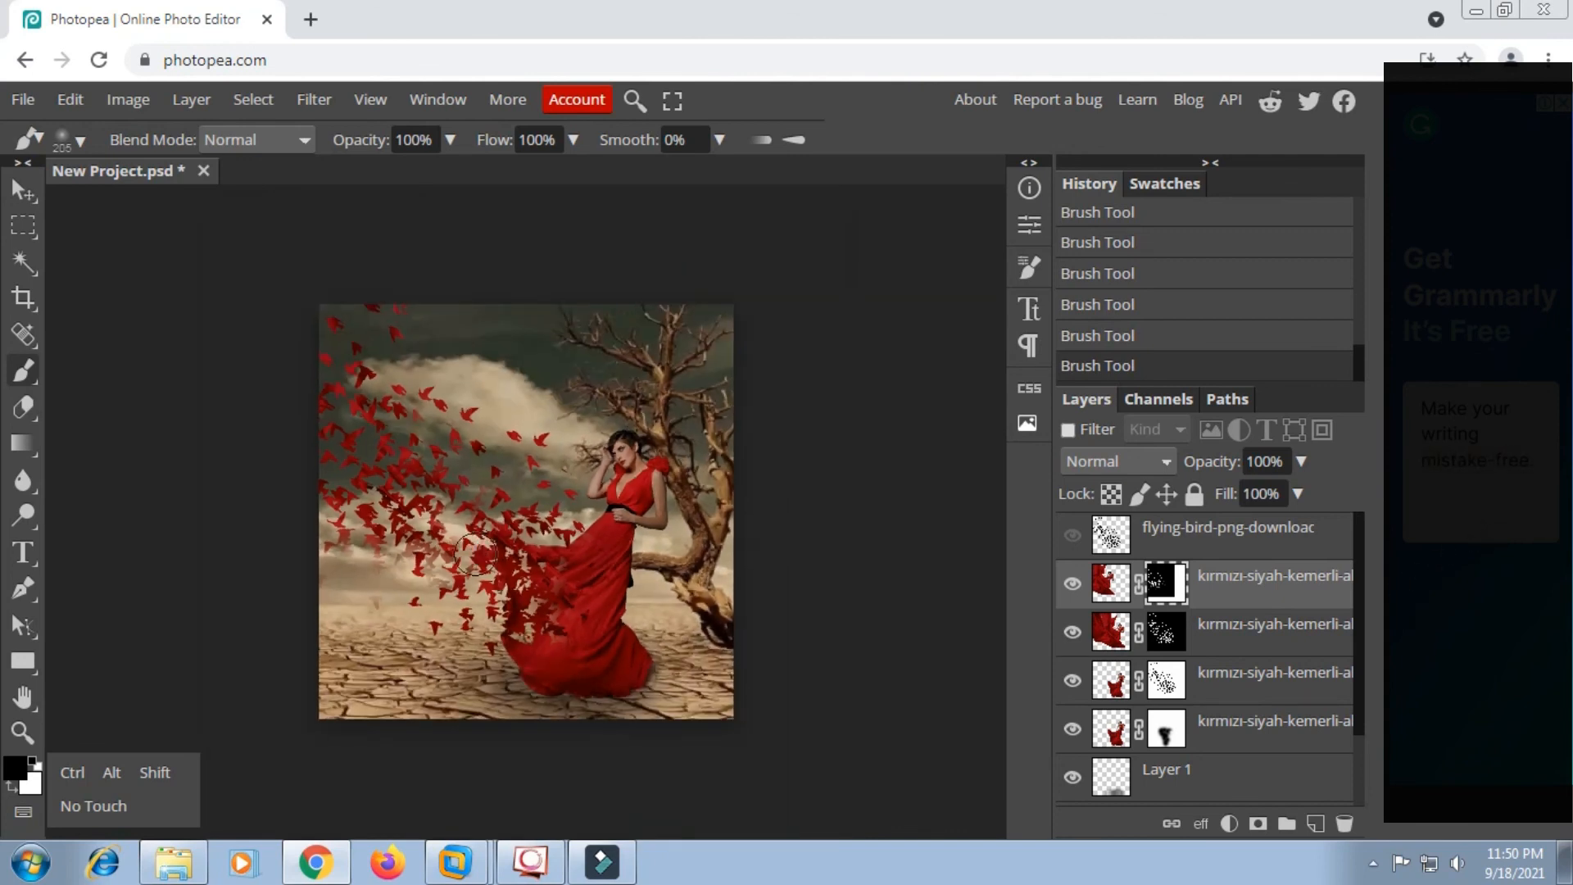
Export the composite as a 1080 × 1080 px JPG with increased quality and save the file.
{"action": "left_click", "coordinate": [35, 106]}
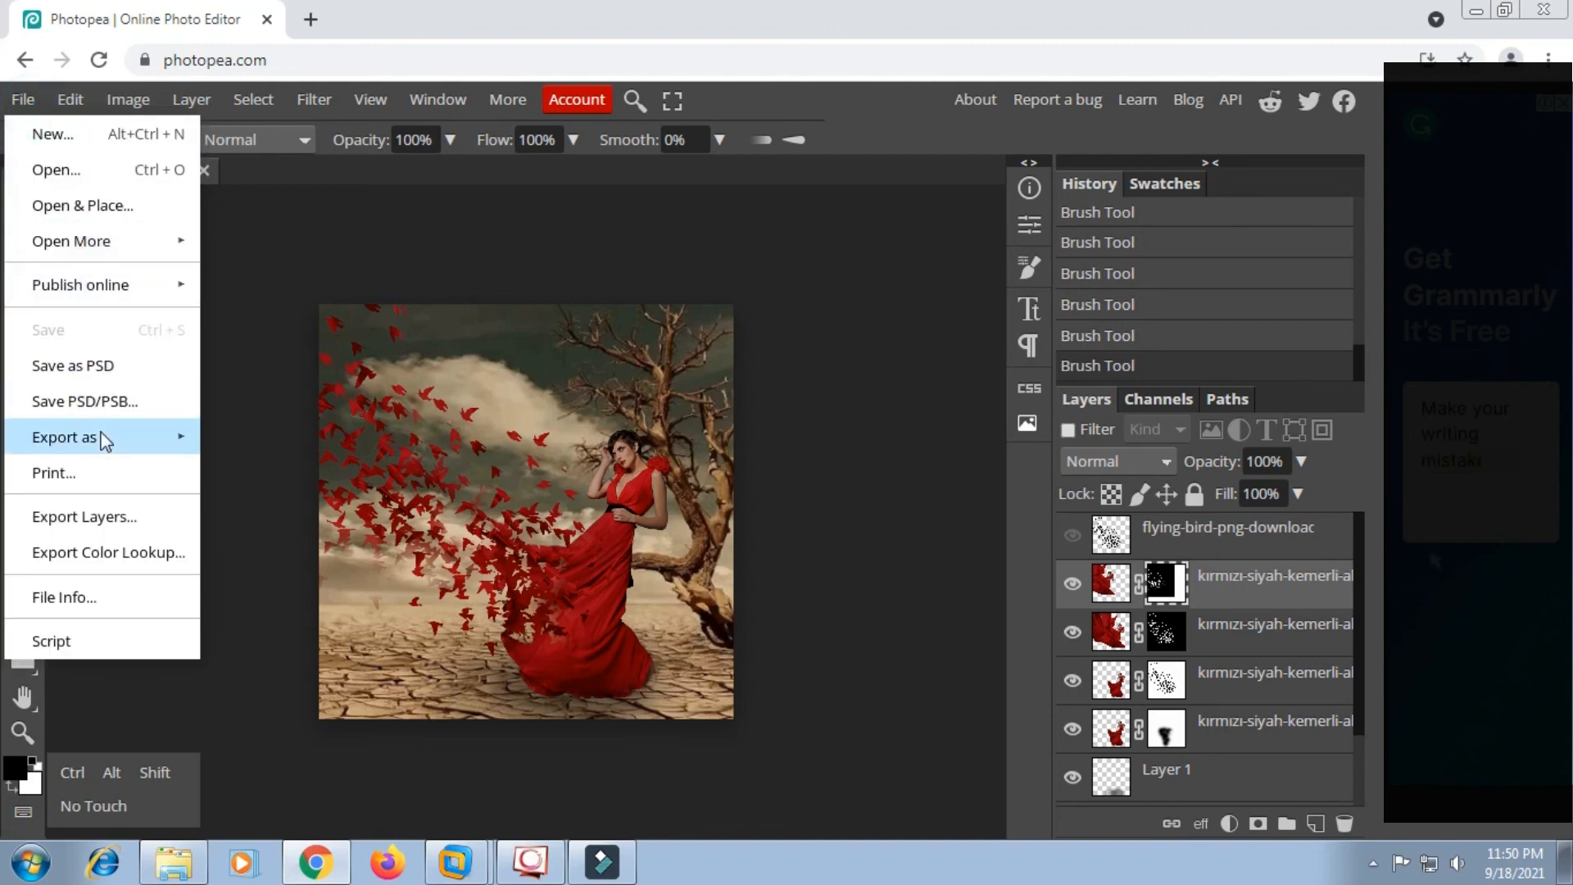
{"action": "mouse_move", "coordinate": [105, 440]}
{"action": "left_click", "coordinate": [244, 476]}
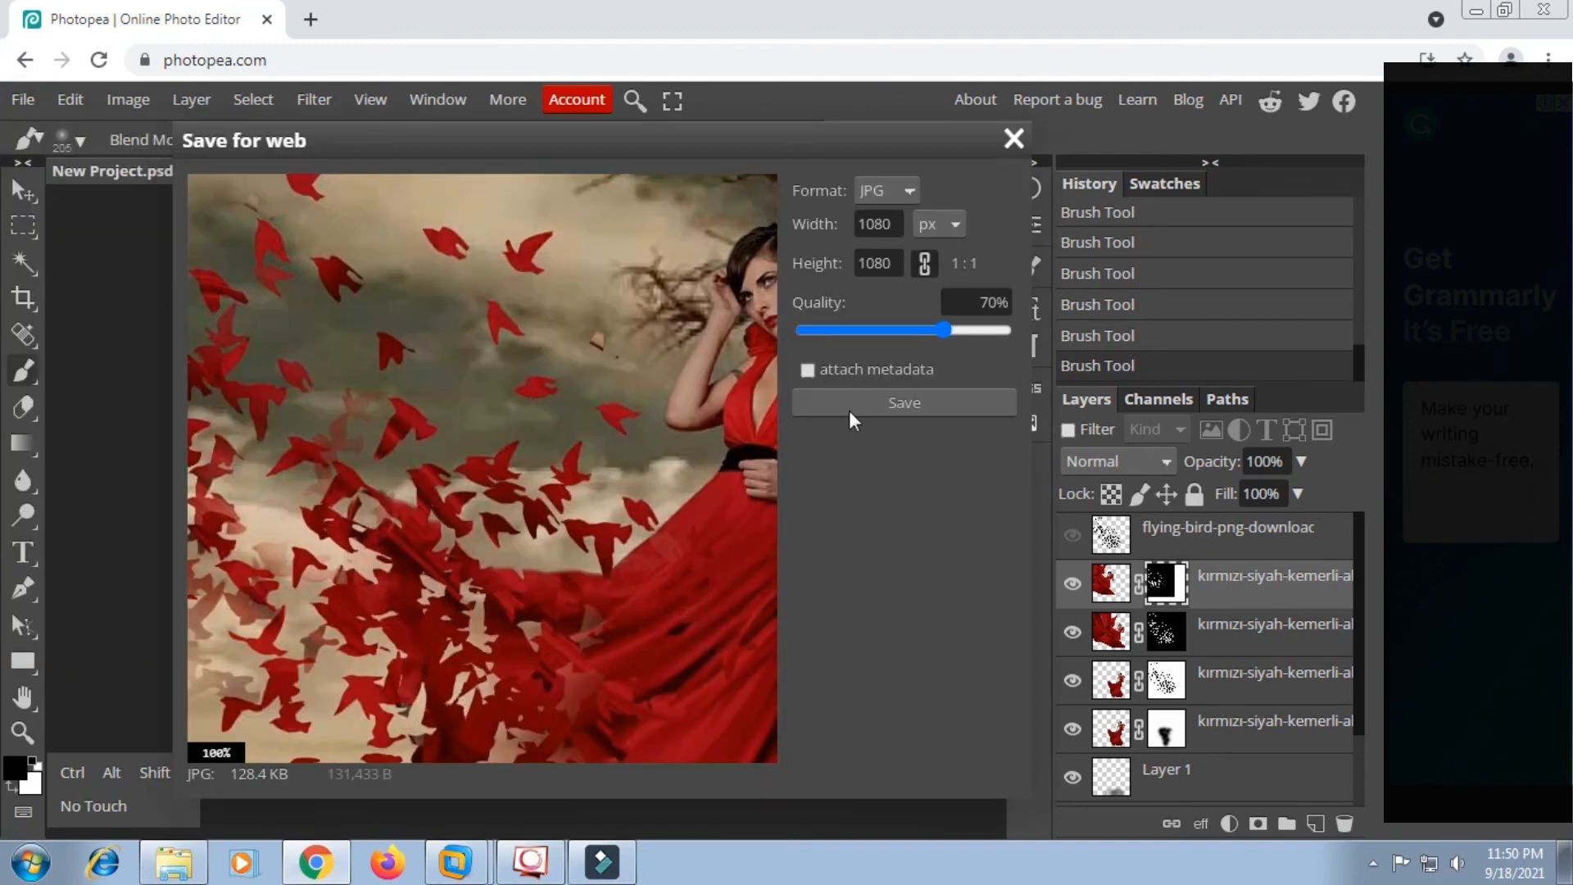
{"action": "left_click_drag", "start_coordinate": [952, 336], "coordinate": [995, 377]}
{"action": "left_click", "coordinate": [906, 402]}
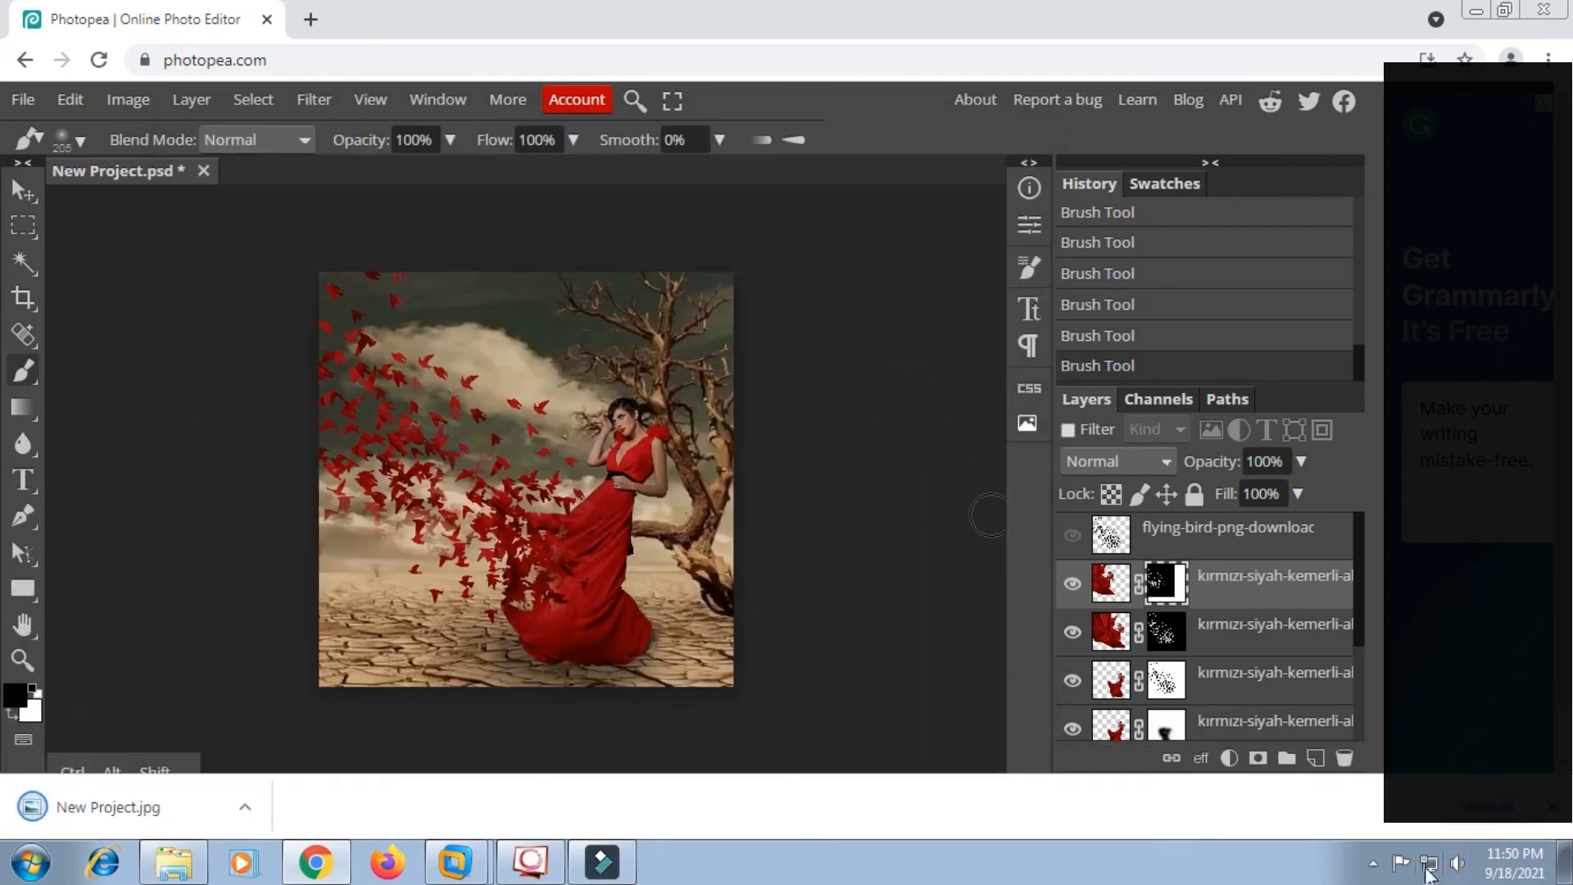
{"action": "left_click", "coordinate": [1373, 864]}
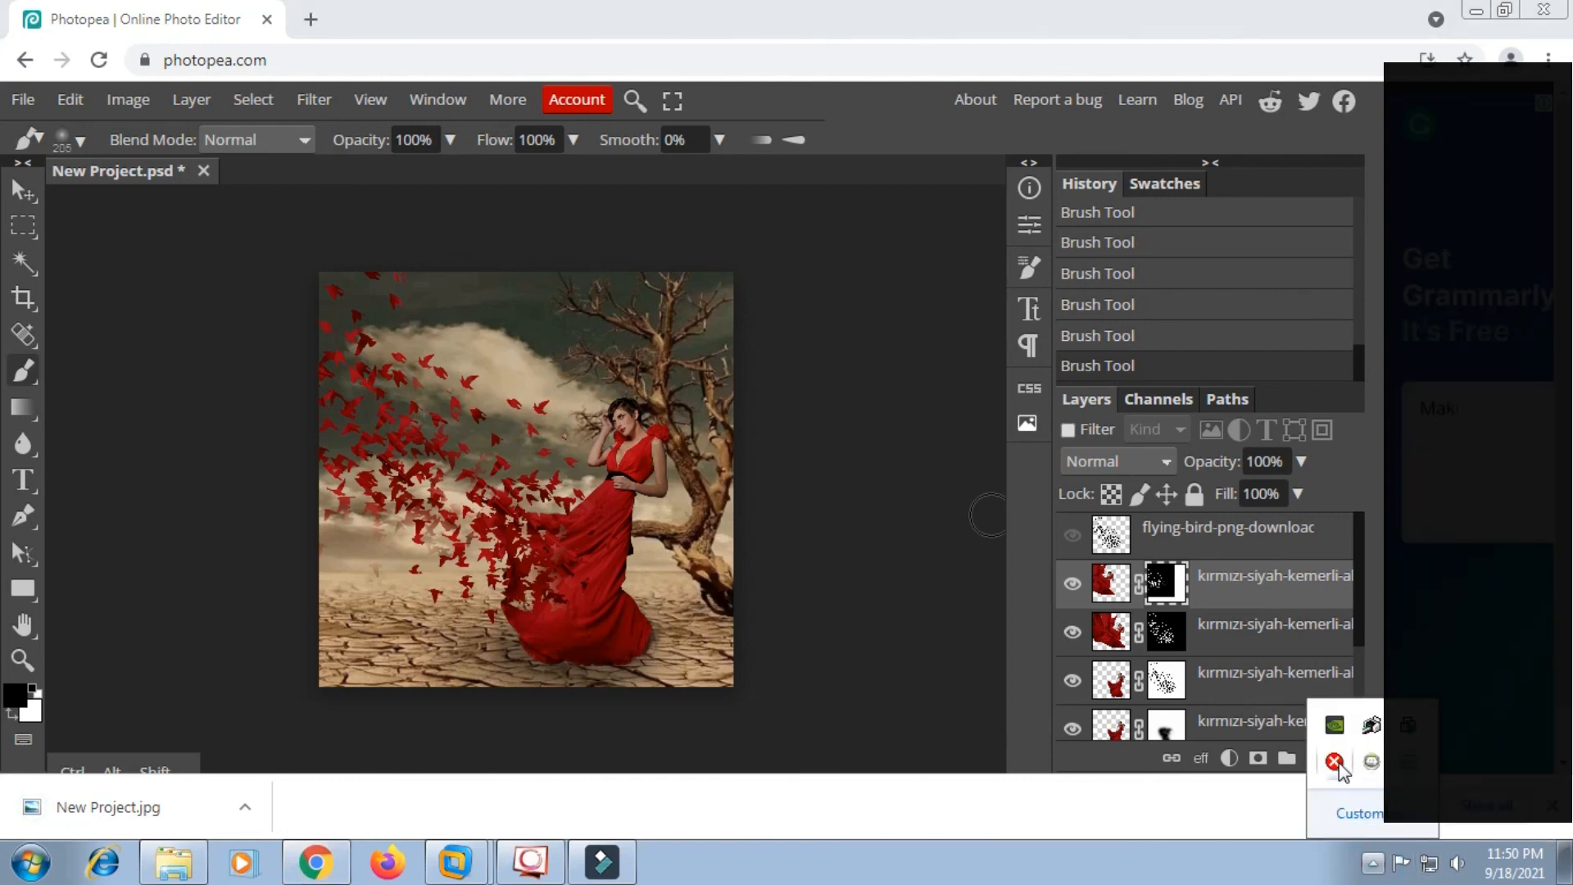
{"action": "right_click", "coordinate": [1409, 775]}
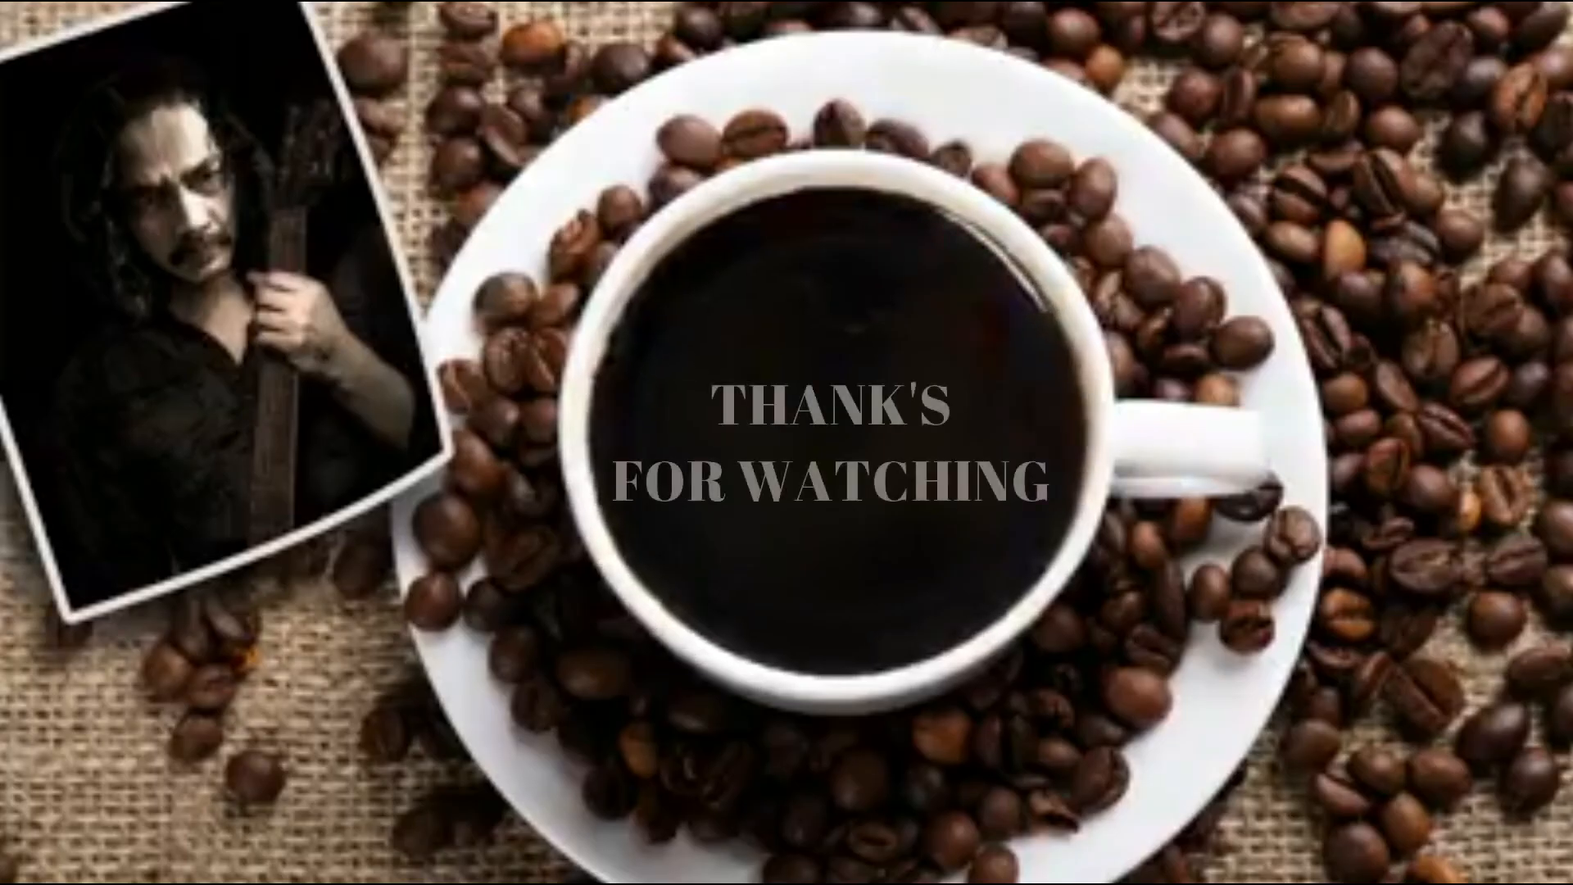